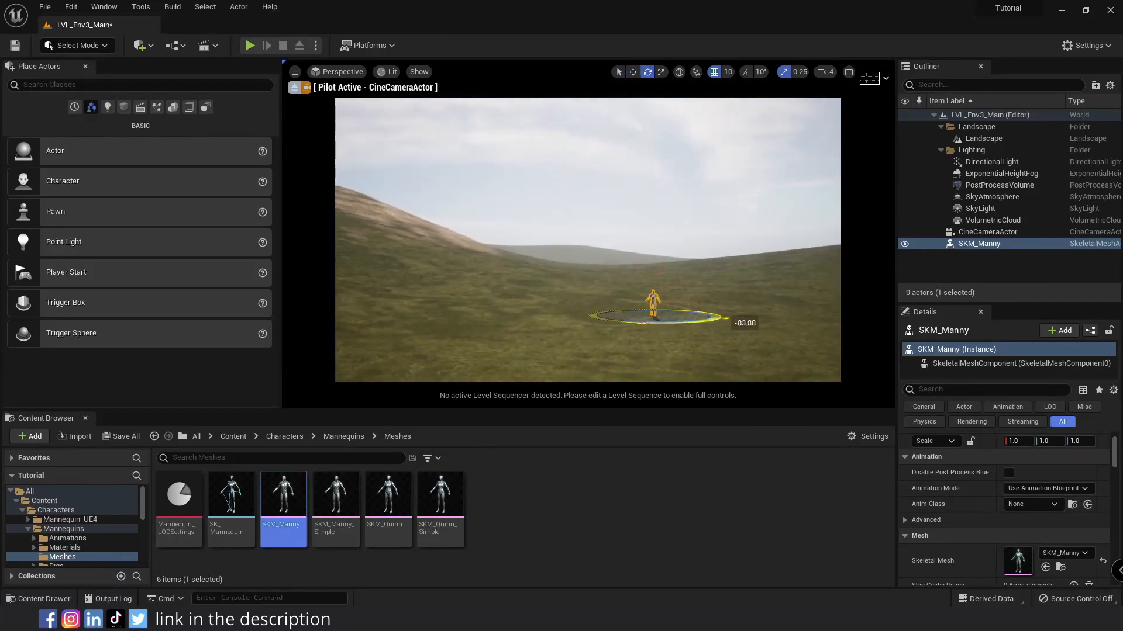
- Deselect the mannequin and adjust the piloted CineCameraActor so the figure stands small to the right of the valley in frame
key("Escape")
right_click_drag(685, 361, 684, 380)
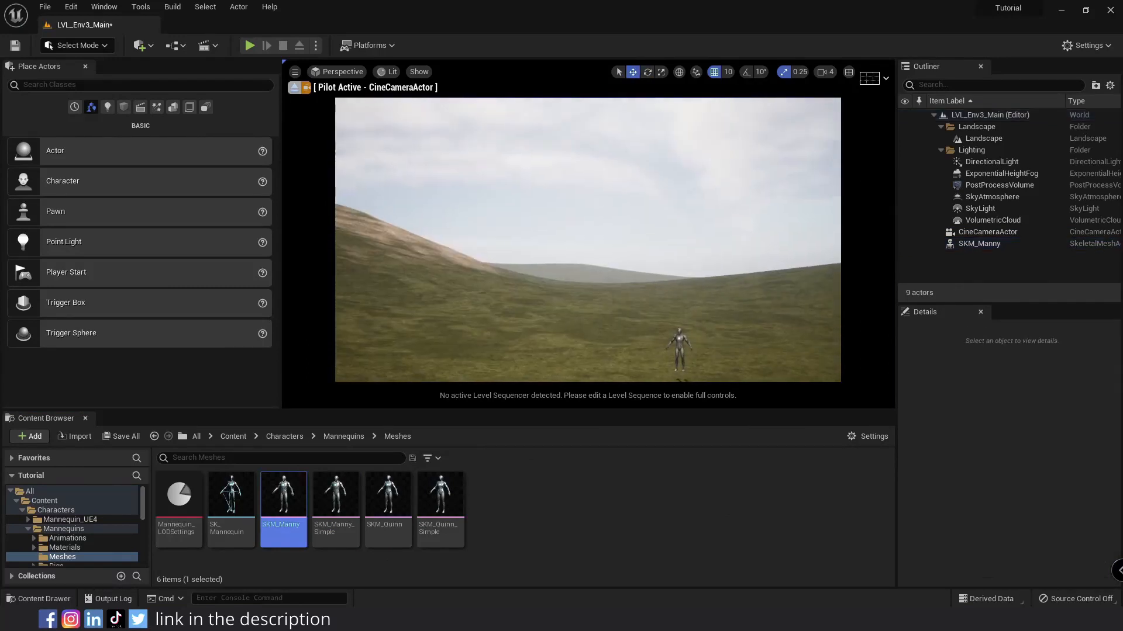
left_click(965, 235)
left_click_drag(1079, 456, 1102, 456)
right_click_drag(516, 216, 516, 201)
left_click(678, 324)
key("Escape")
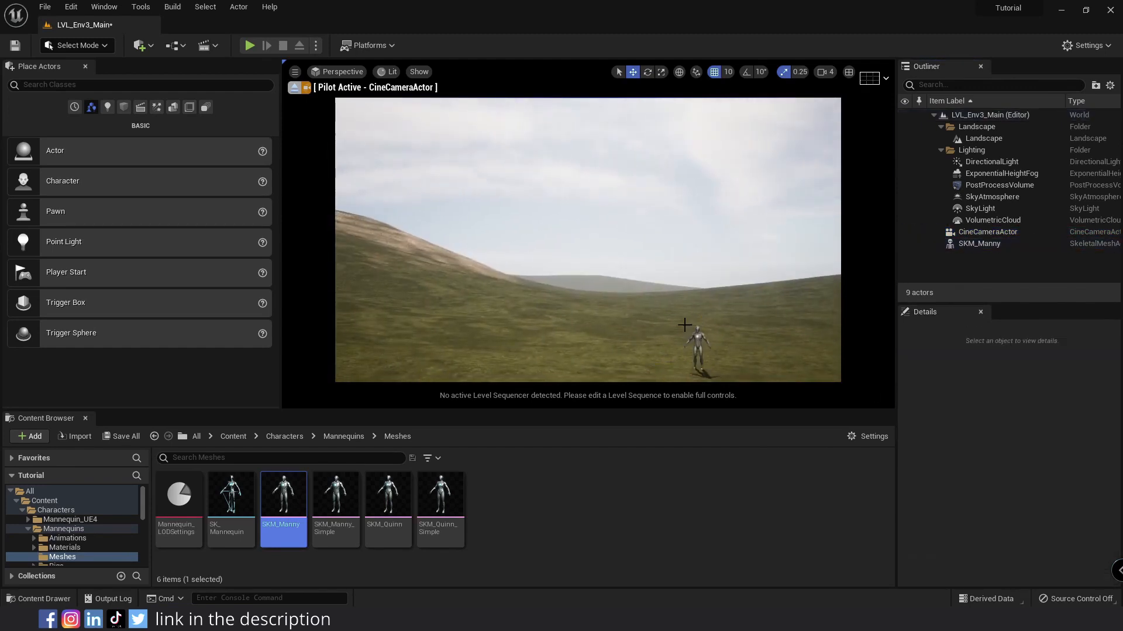
right_click_drag(661, 328, 658, 304)
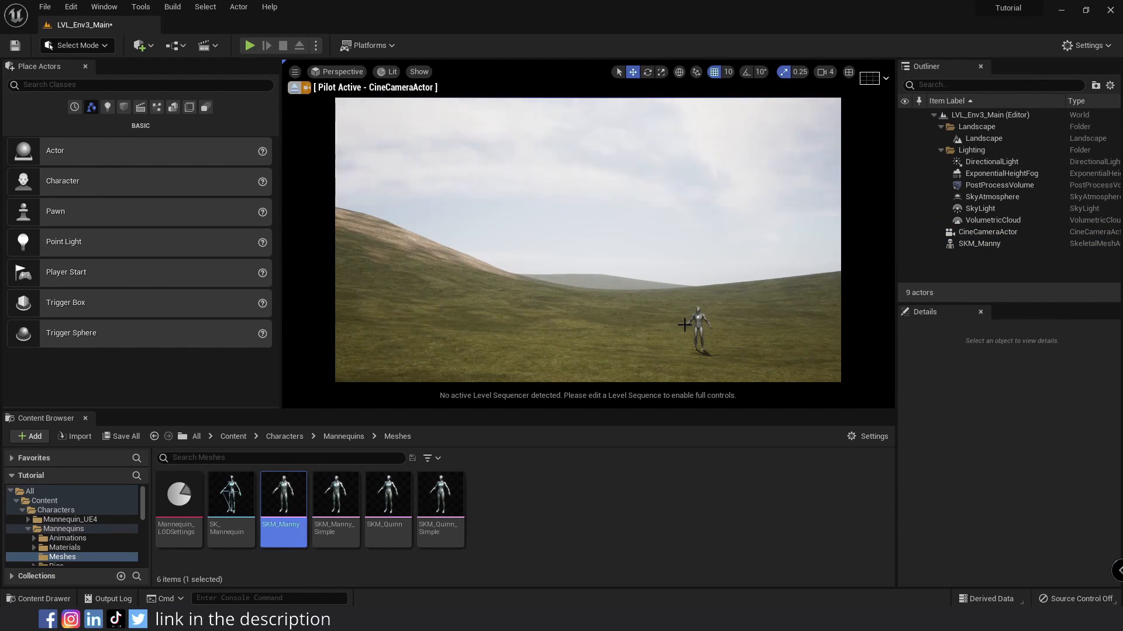
- Browse to the Megascans 3D_Assets folder and show the Lichen_Rock, Mossy_Rock and Sharp_Cliff folders together
scroll(58, 537, "down", 3)
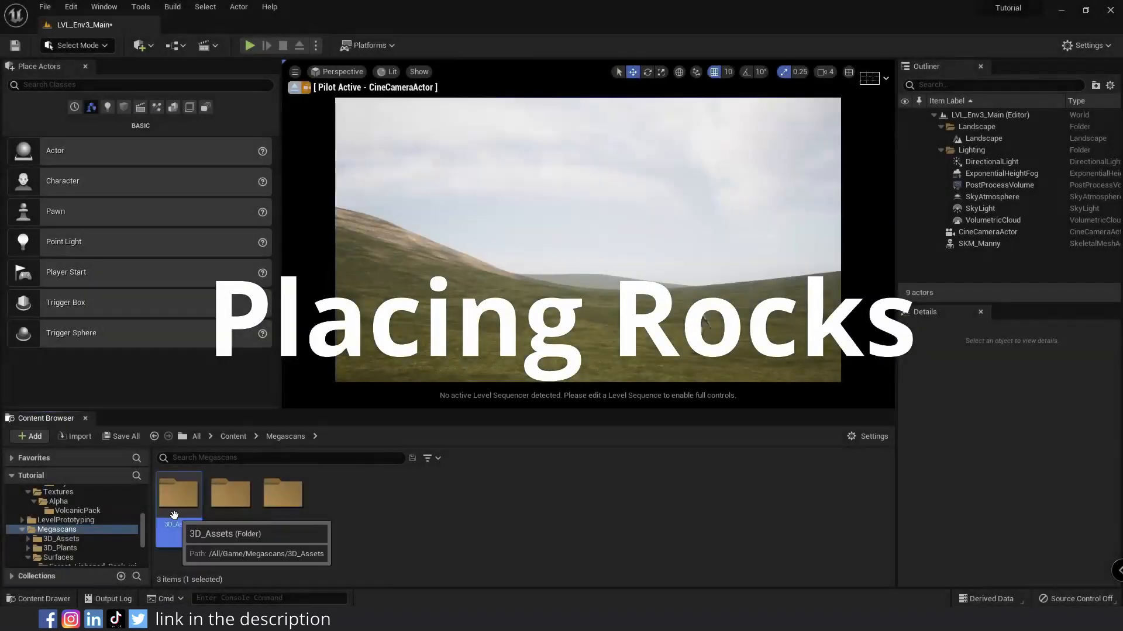
double_click(181, 503)
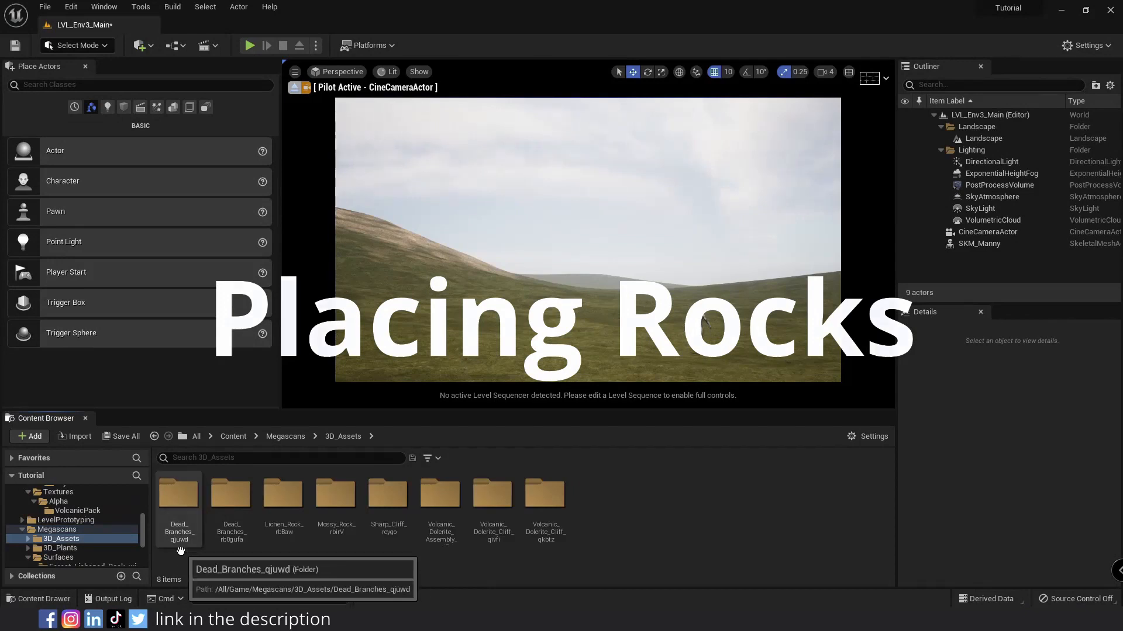
left_click(285, 531)
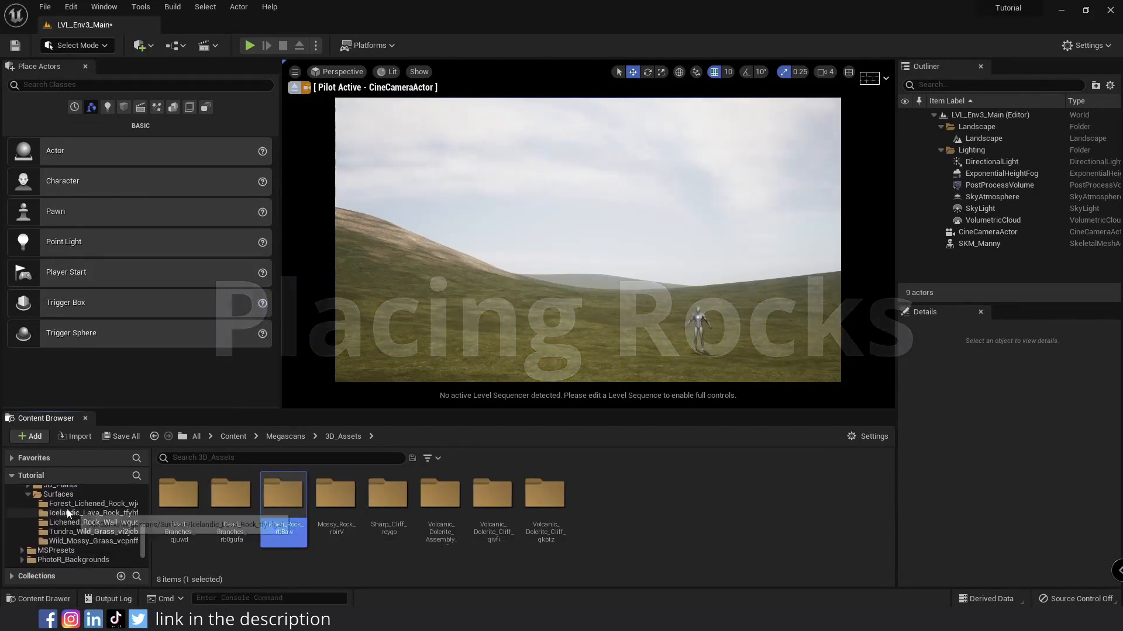
left_click(71, 517)
left_click(73, 533, "shift")
- Filter the assets to Static Mesh and include both Volcanic_Dolerite_Cliff folders, leaving out the Volcanic_Dolerite_Assembly folder
left_click(428, 460)
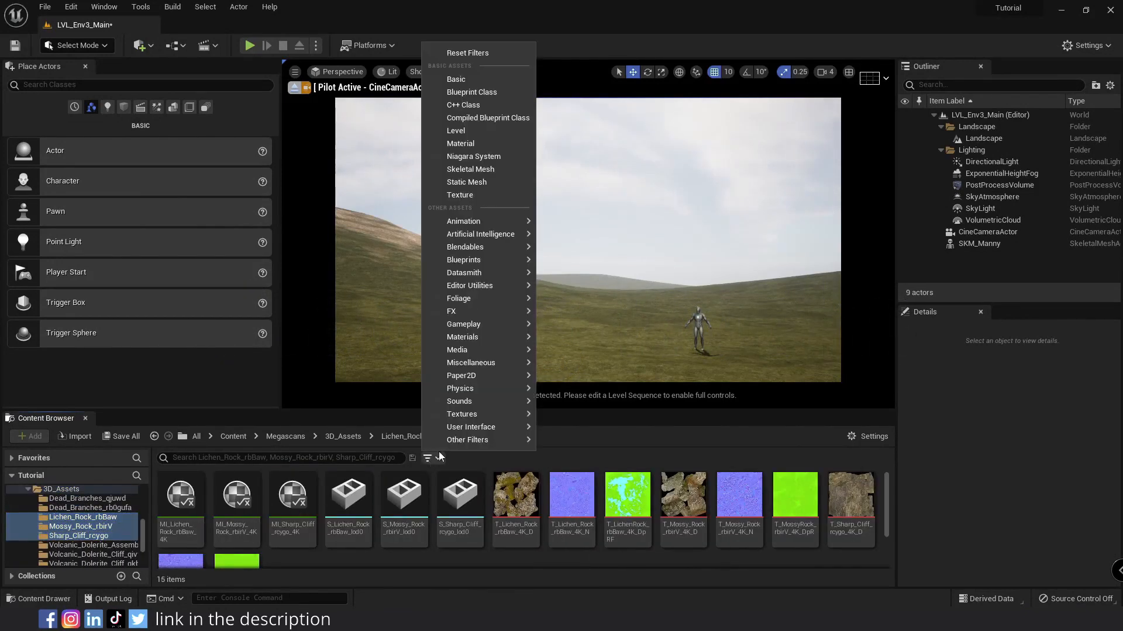
left_click(462, 182)
scroll(88, 523, "down", 1)
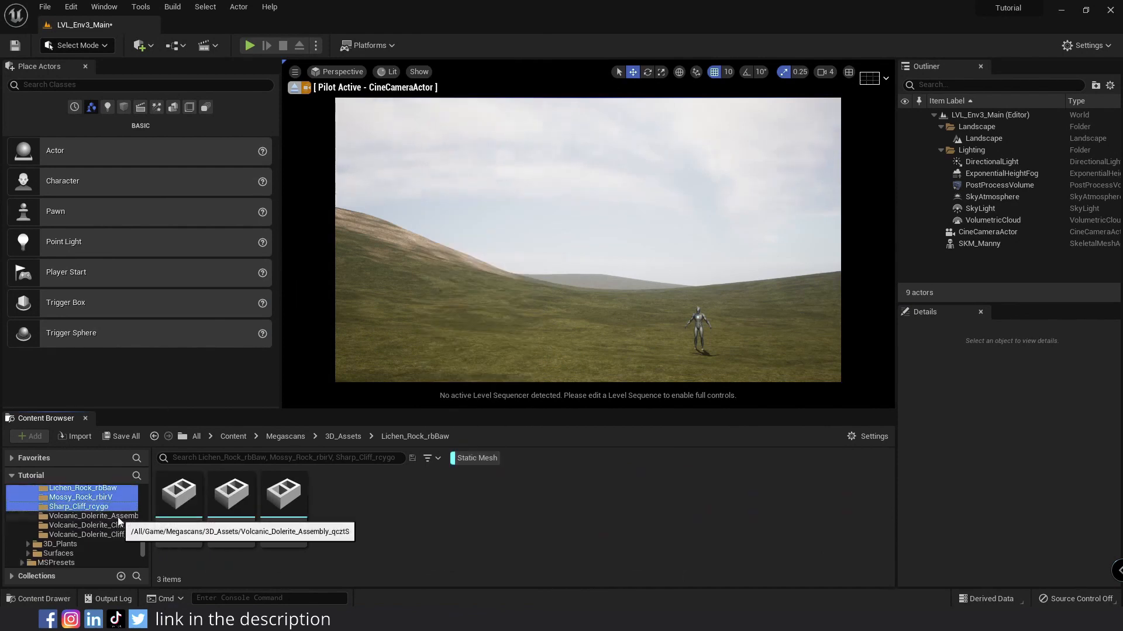
left_click(91, 516, "shift")
left_click(109, 534, "shift")
left_click(90, 515, "ctrl")
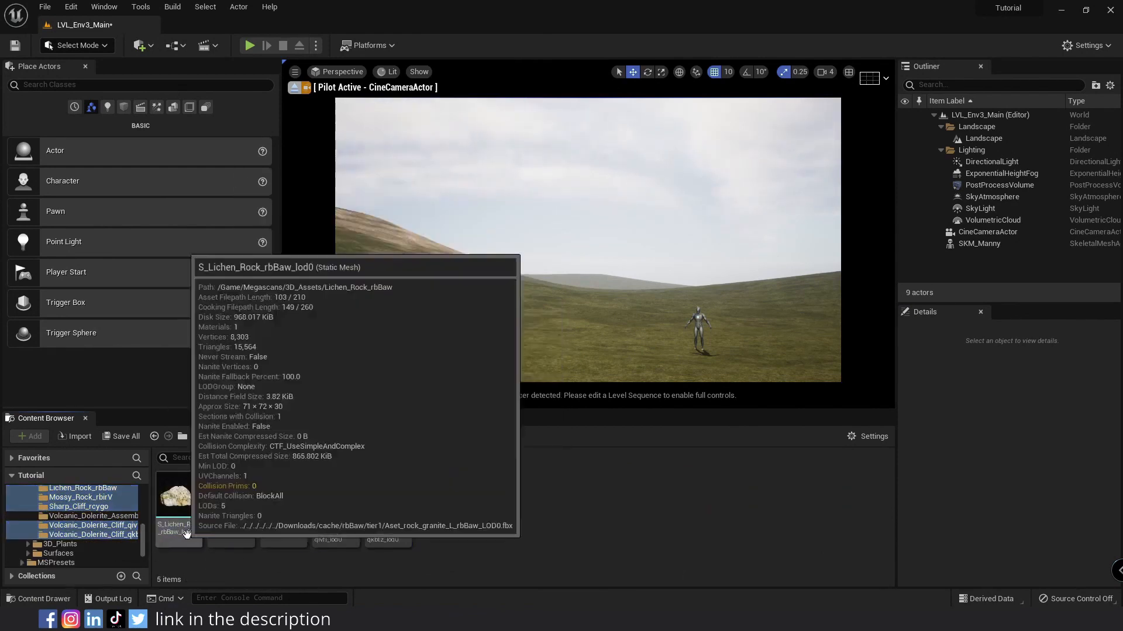
- Enable Nanite on all five listed rock and cliff static meshes
key("ctrl+a")
right_click(390, 508)
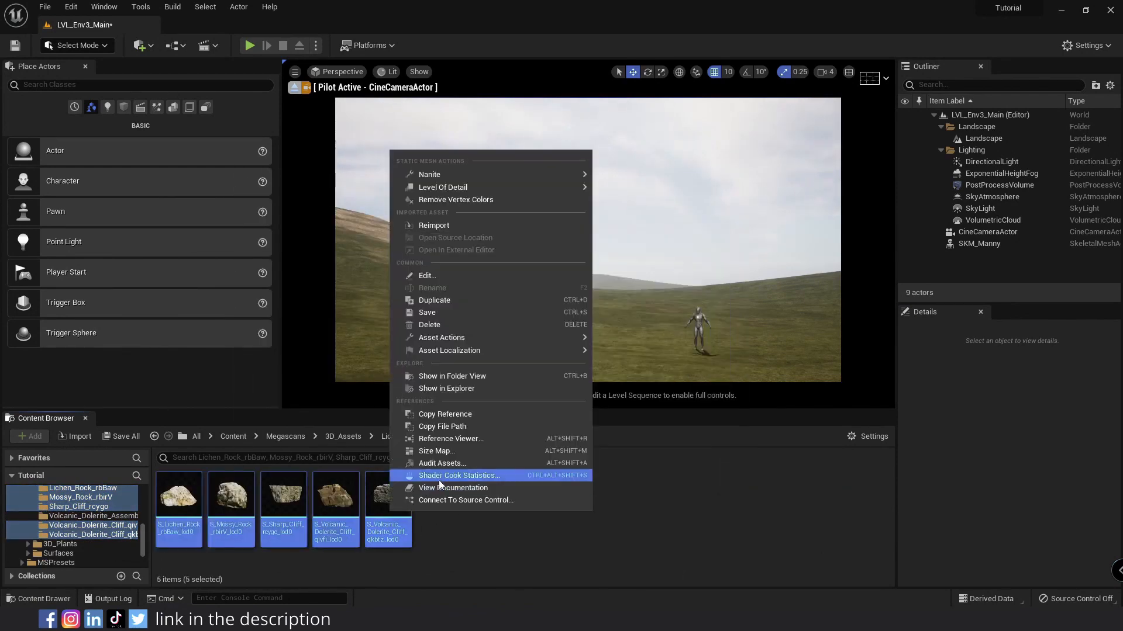
mouse_move(499, 177)
left_click(611, 176)
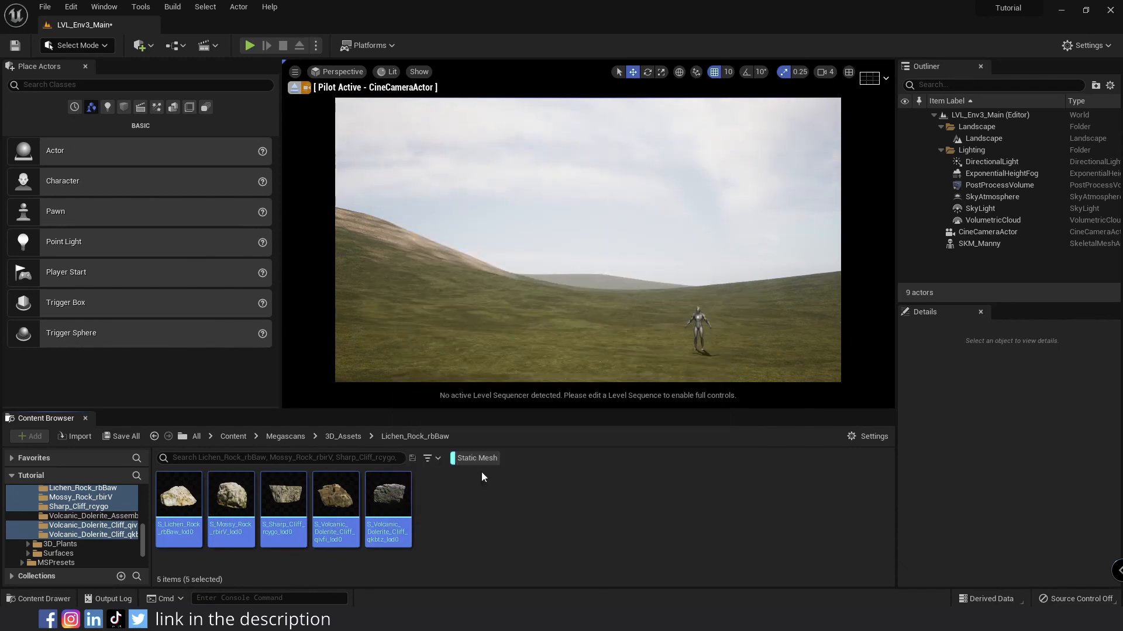
- Lock actor movement on the CineCameraActor
right_click(964, 232)
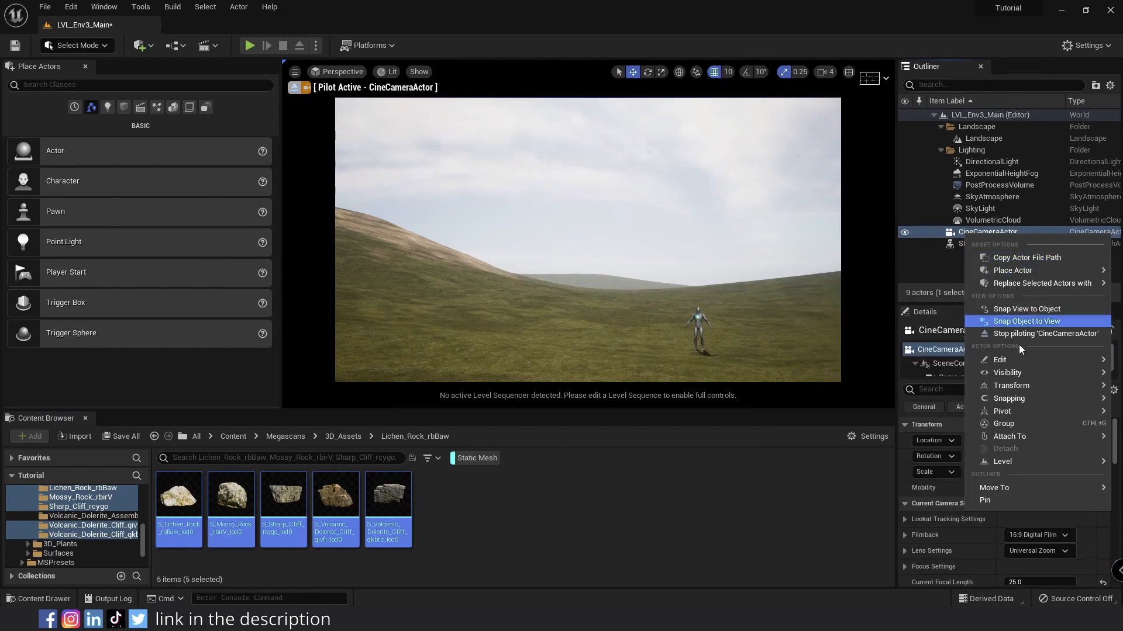
mouse_move(1025, 388)
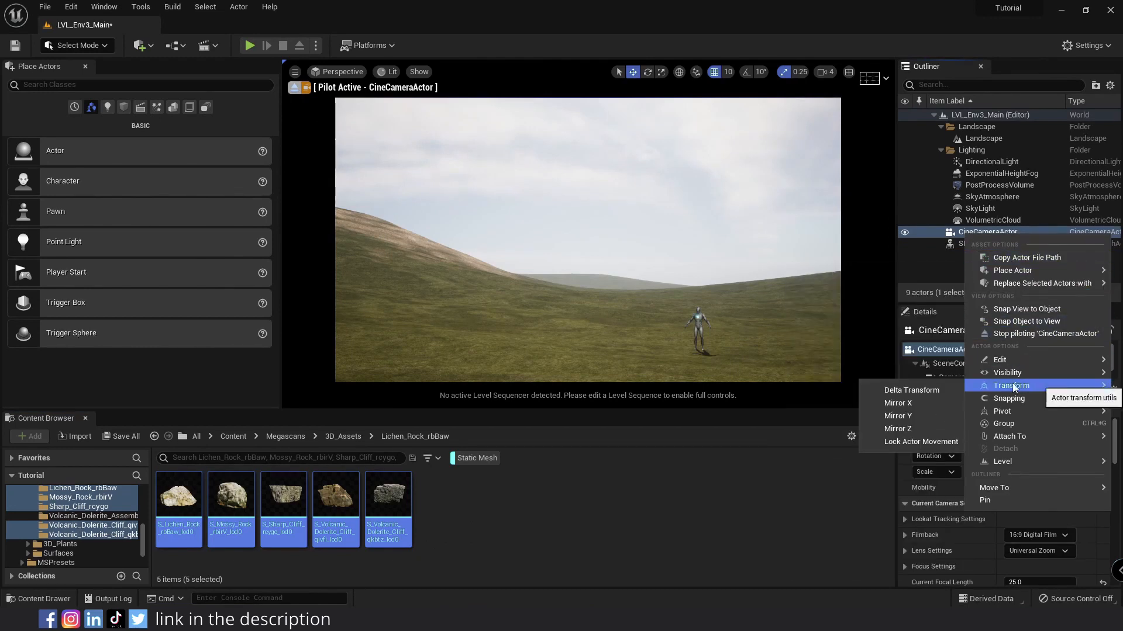
left_click(910, 435)
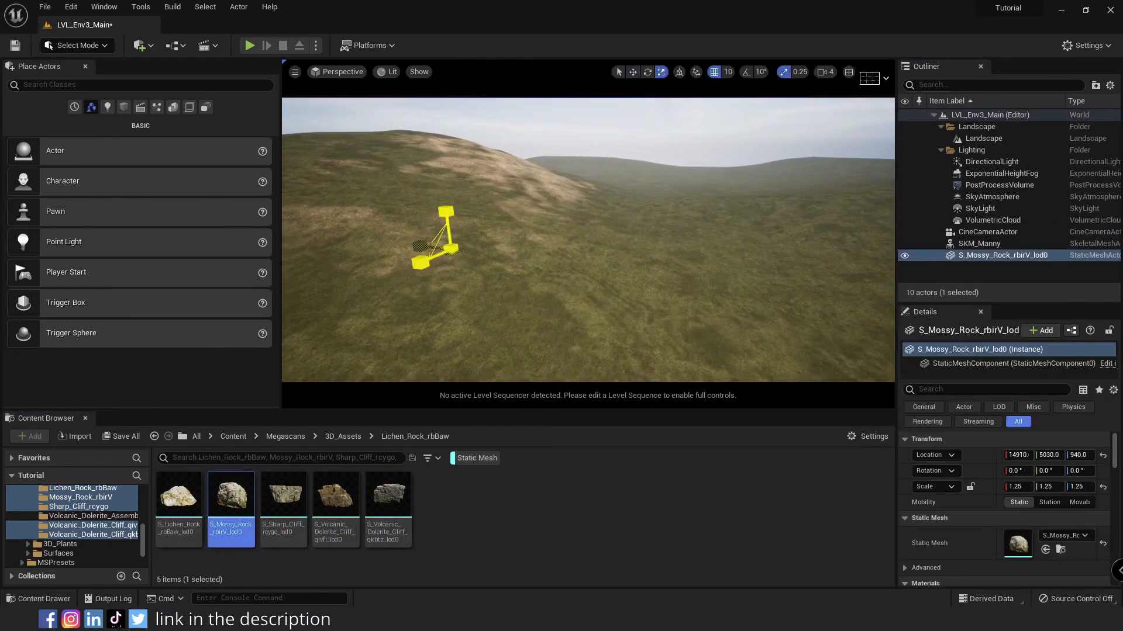
- Undo the last scaling of the mossy rock, lock its scale proportions and set its scale to 3
key("ctrl+z")
left_click(970, 486)
left_click(1016, 487)
type("3")
key("Return")
- Move the mossy rock across the hillside, fine-tune its scale and deselect it
key("w")
left_click_drag(530, 255, 640, 225)
right_click_drag(655, 219, 676, 150)
key("r")
mouse_move(596, 267)
left_mouse_down()
mouse_move(622, 249)
mouse_move(595, 264)
left_mouse_up()
key("e")
mouse_move(620, 266)
right_mouse_down()
mouse_move(686, 275)
mouse_move(620, 257)
right_mouse_up()
key("Escape")
- Place the Sharp_Cliff mesh on the hillside and adjust its position
left_click_drag(284, 497, 590, 225)
key("w")
key("e")
right_click_drag(591, 205, 596, 258)
key("w")
left_click_drag(596, 257, 587, 266)
- Place the Volcanic_Dolerite_Cliff_qivfi mesh near the other rocks, rescale it and deselect it
left_click_drag(336, 503, 504, 226)
key("r")
mouse_move(504, 225)
left_mouse_down()
mouse_move(526, 208)
mouse_move(503, 239)
left_mouse_up()
key("w")
right_click_drag(585, 257, 597, 199)
key("Escape")
- Reposition two of the placed rocks individually within the group
left_click(649, 263)
left_click_drag(634, 362, 625, 354)
left_click(497, 269)
left_click_drag(503, 286, 489, 302)
right_click_drag(527, 293, 561, 327)
- Place the Volcanic_Dolerite_Cliff_qkbtz mesh beside the existing rocks
left_click_drag(389, 503, 775, 313)
key("e")
key("r")
key("w")
mouse_move(638, 305)
right_mouse_down()
mouse_move(632, 274)
mouse_move(637, 319)
right_mouse_up()
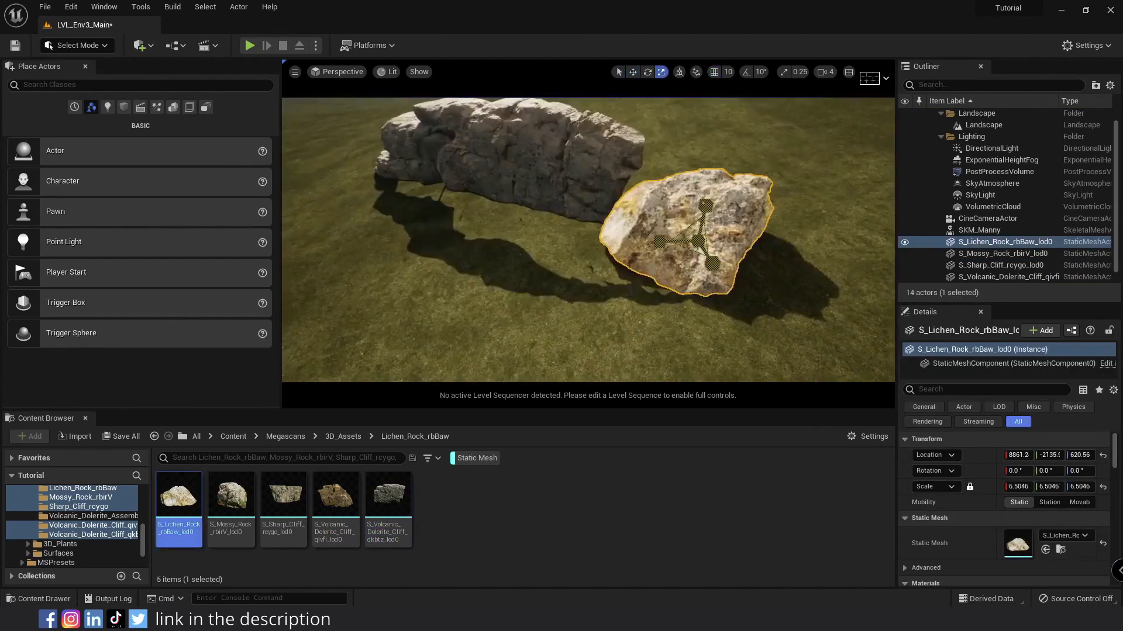
- Open the material instance of the Volcanic_Dolerite_Cliff_qkbtz rock and expand its Material Property Overrides
double_click(1029, 526)
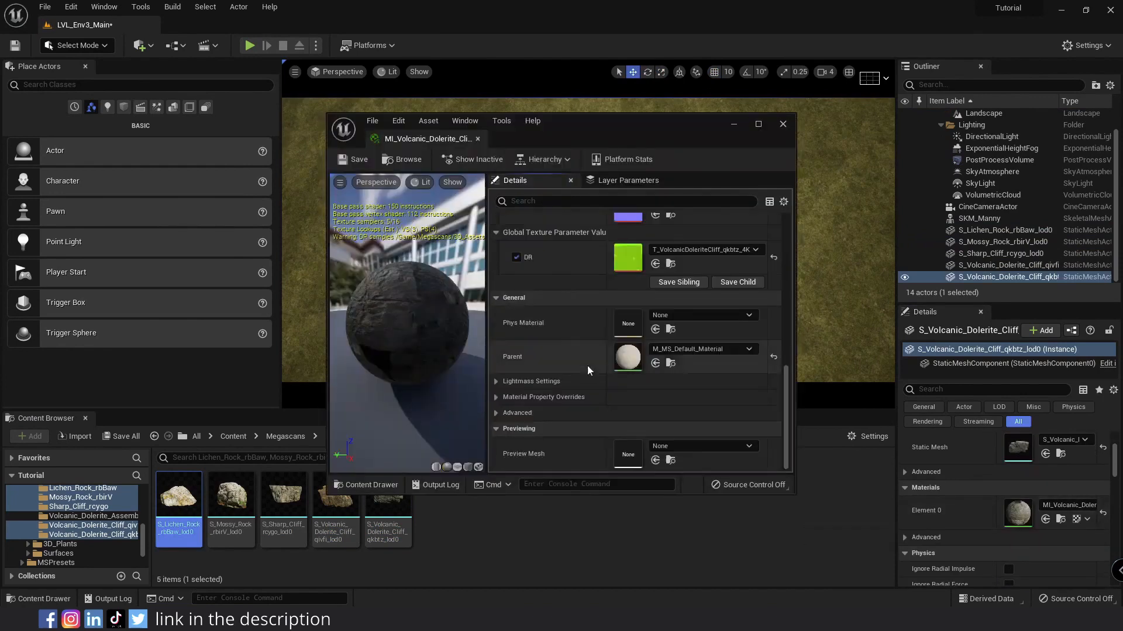
left_click(496, 397)
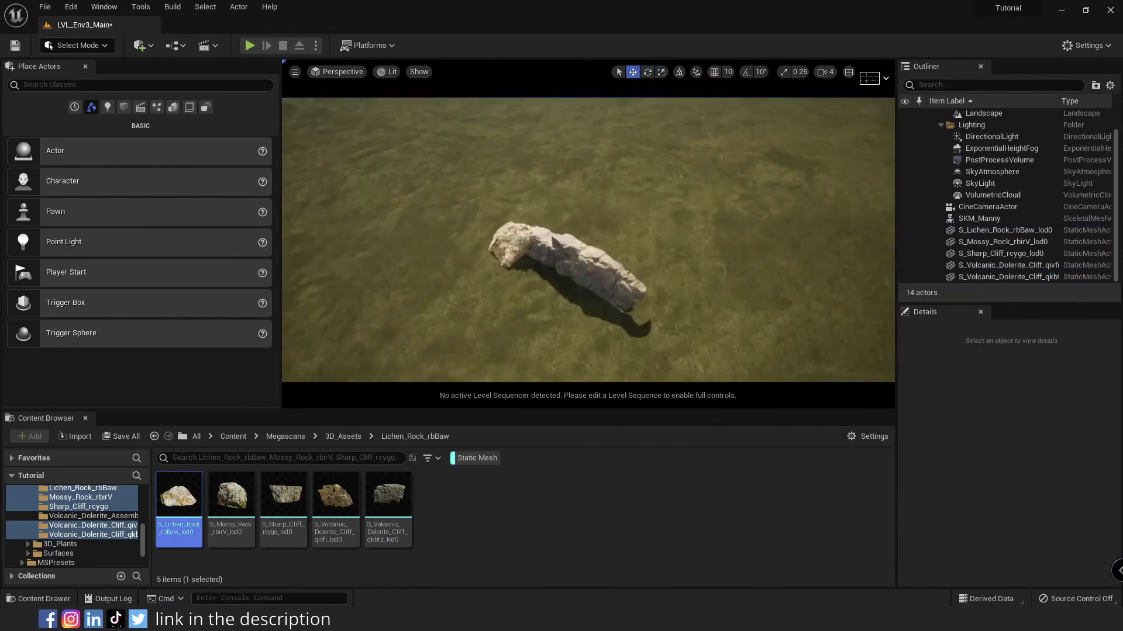
- Place another Volcanic_Dolerite_Cliff_qivfi rock and reposition the Sharp_Cliff and volcanic cliff rocks to build outcrops
left_click_drag(336, 497, 620, 327)
key("e")
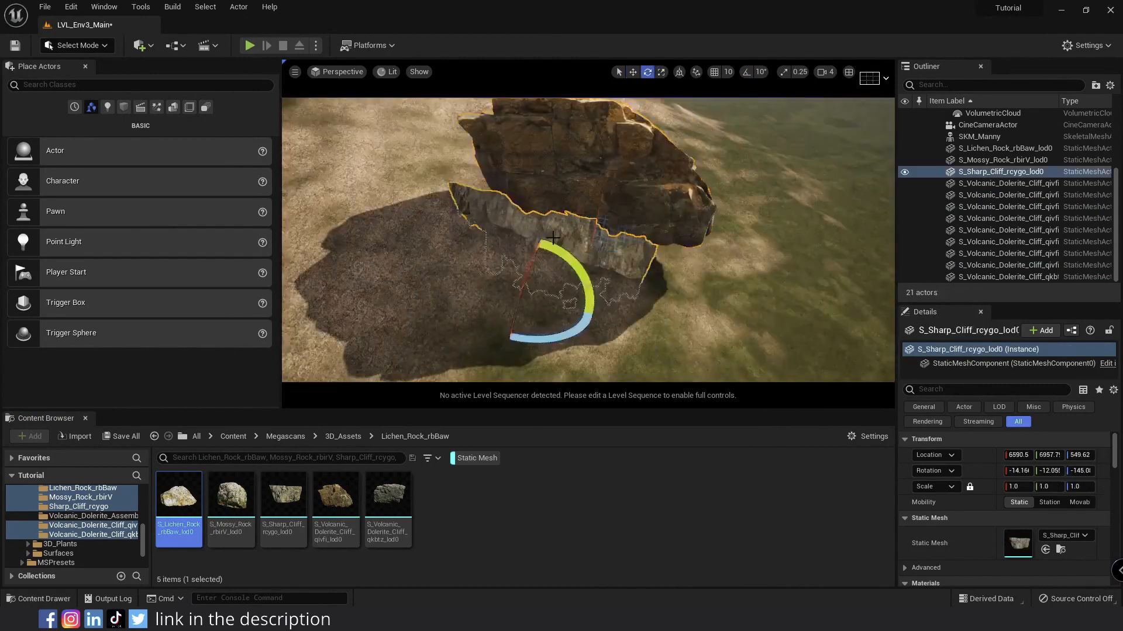
key("w")
left_click_drag(607, 227, 645, 209)
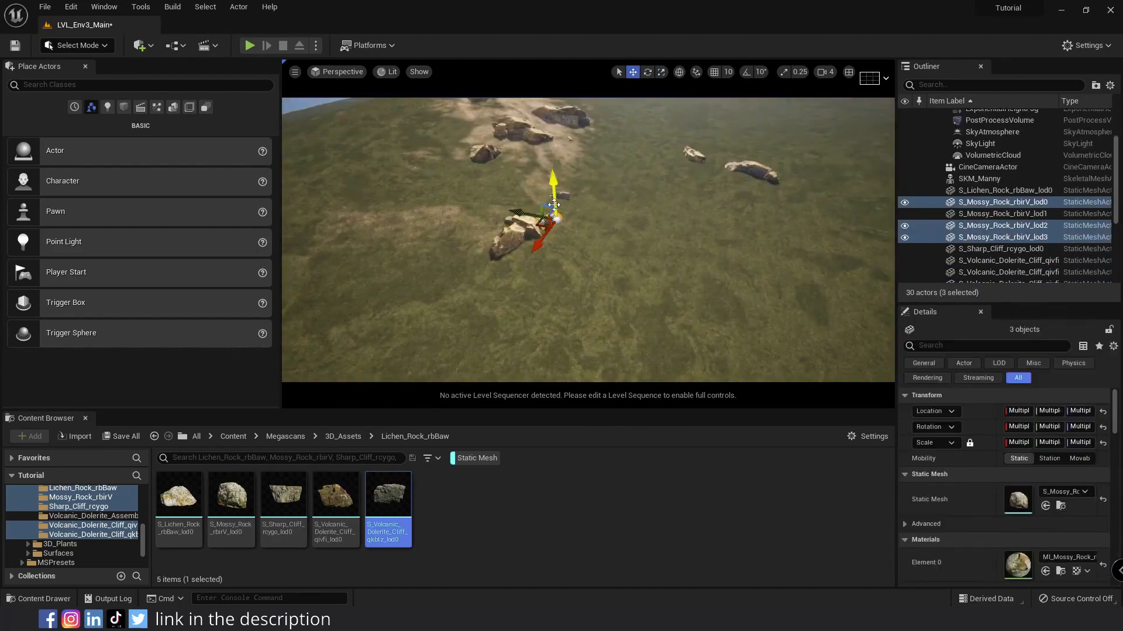
right_click_drag(553, 205, 454, 275)
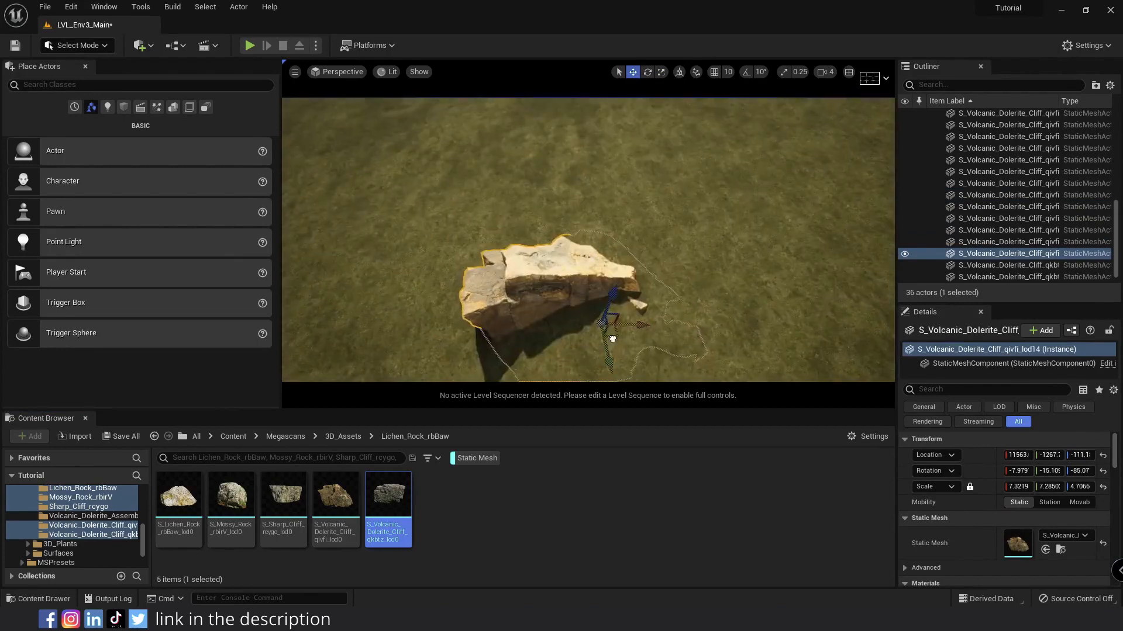
left_click_drag(679, 323, 631, 224)
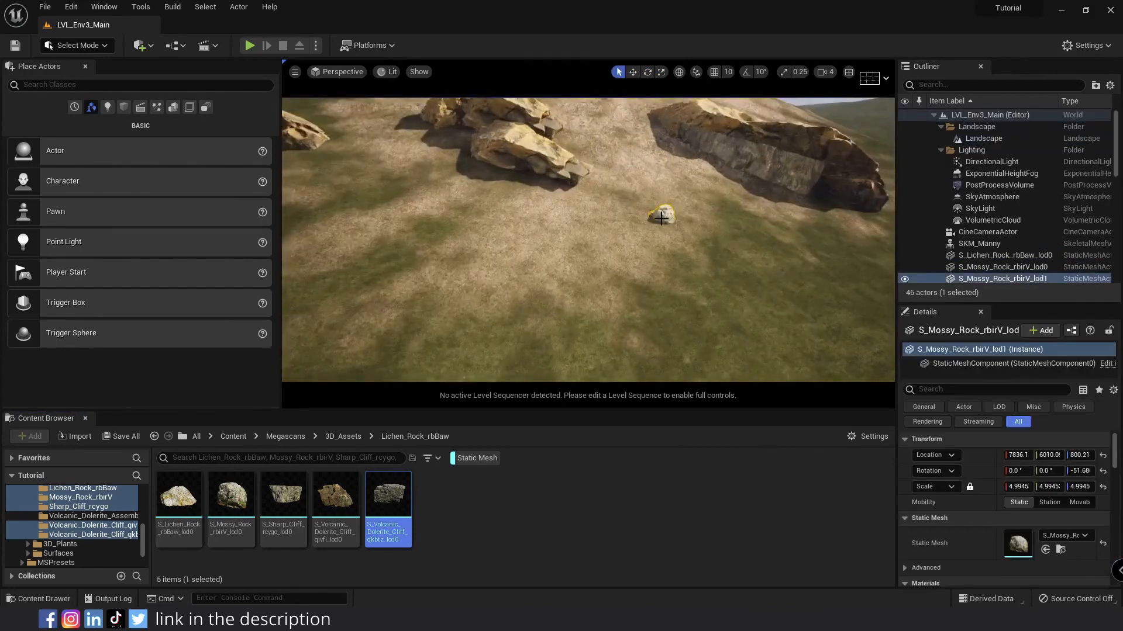
- Prepare the small mossy rock on the bare slope for scaling and place another mossy rock nearby
key("r")
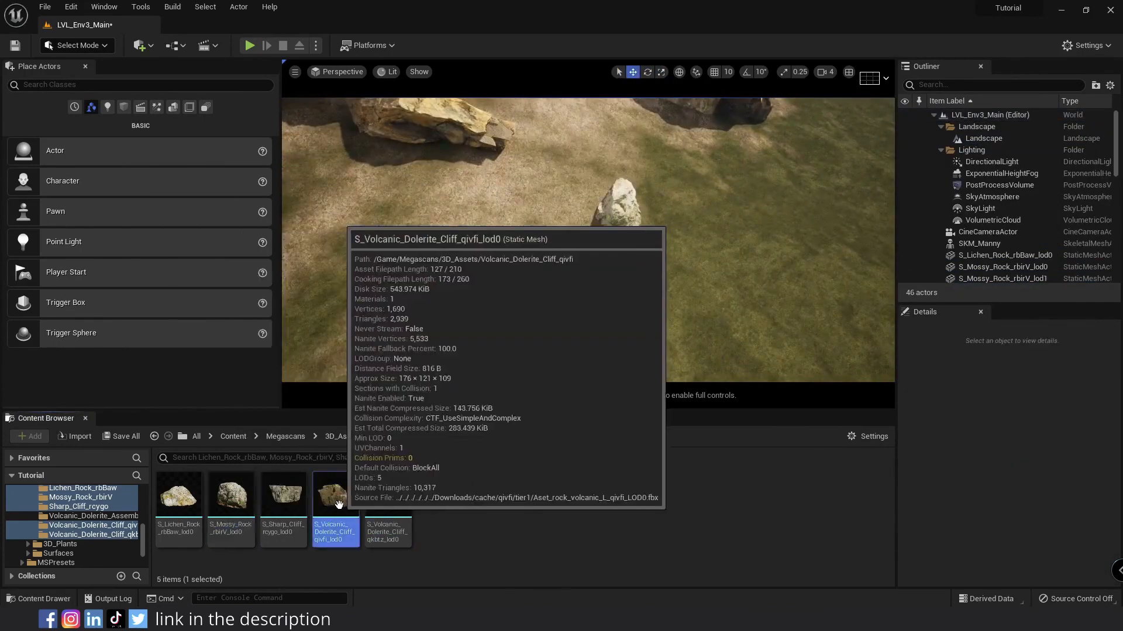
left_click_drag(231, 497, 580, 273)
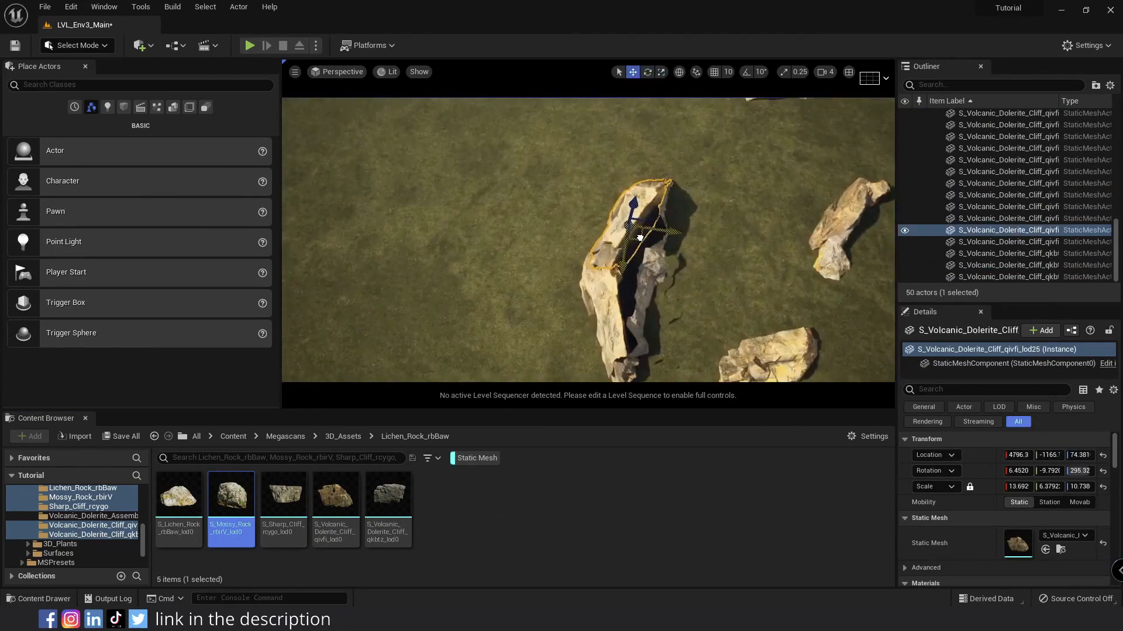
- Refine the overlapping volcanic and sharp cliff rocks on the grass, and duplicate the small Volcanic_Dolerite_Cliff_qivfi rock for another cluster
key("e")
left_click(596, 308)
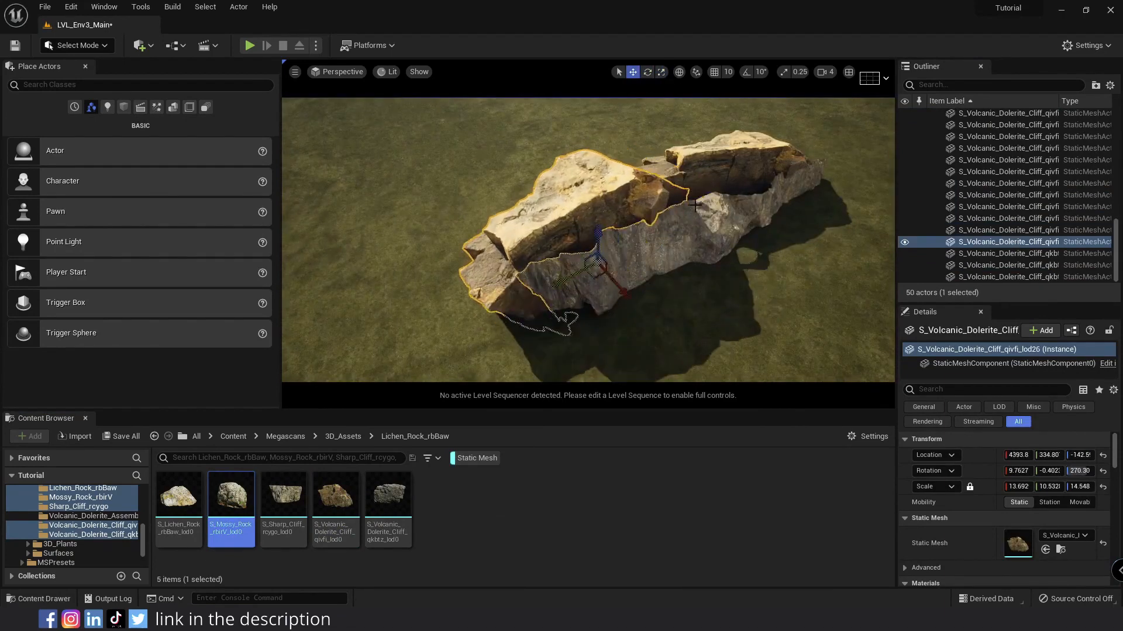
key("r")
left_click(700, 283)
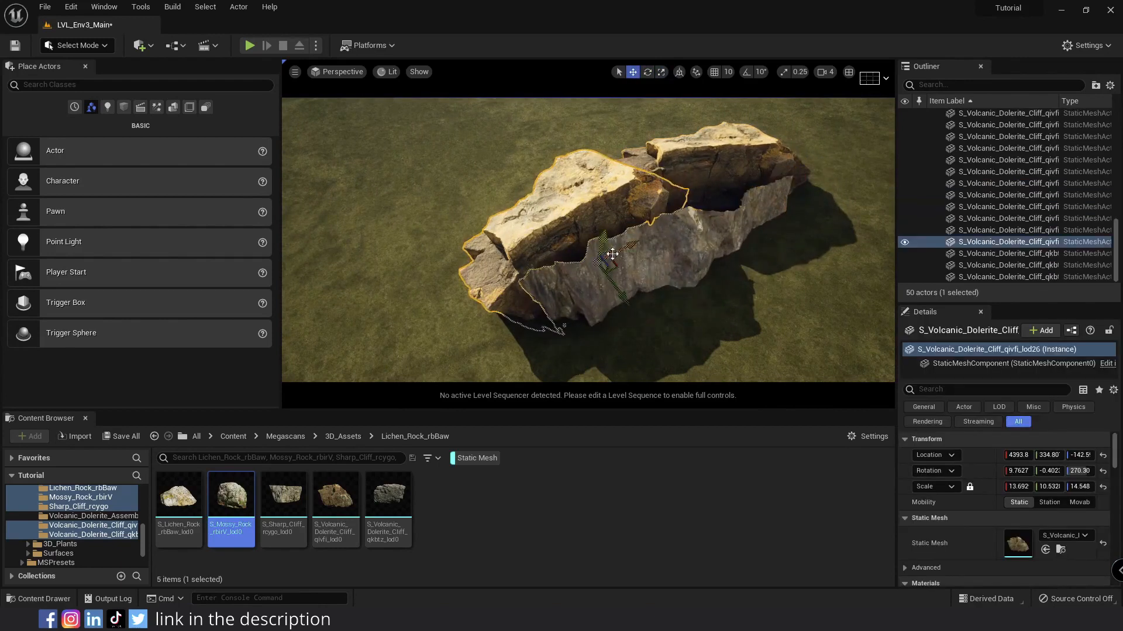
key("r")
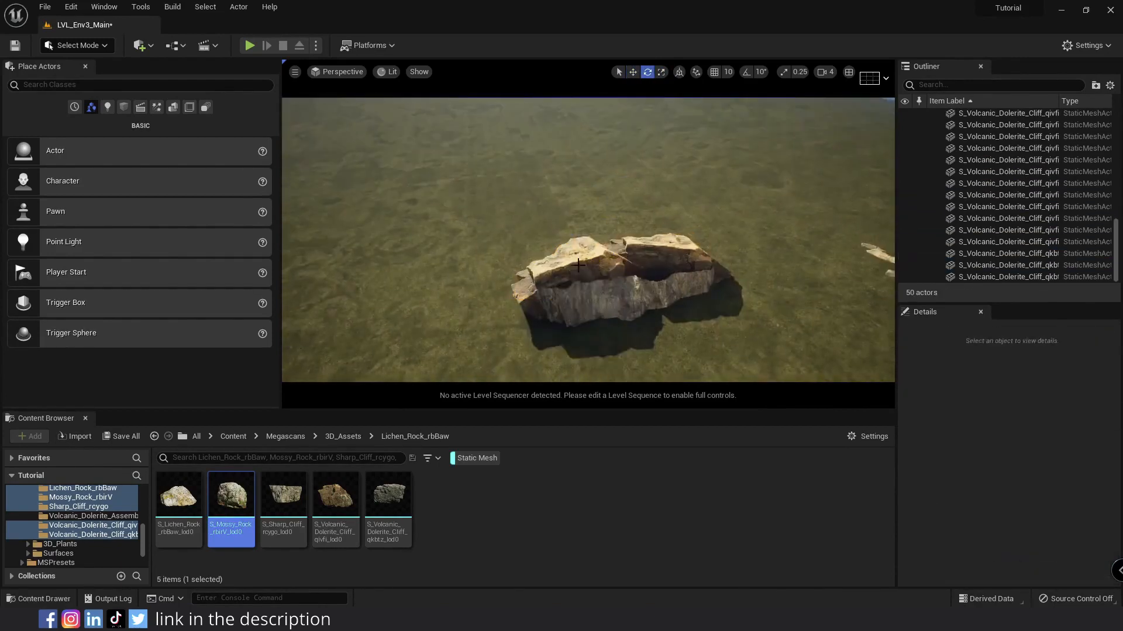
left_click(628, 269)
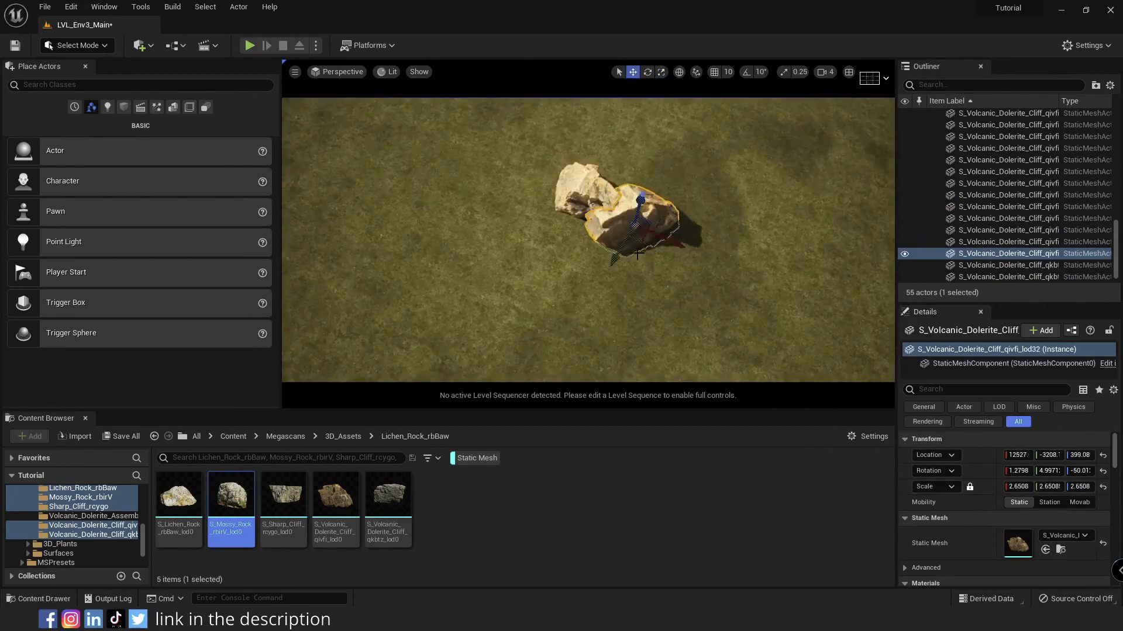
key("ctrl+d")
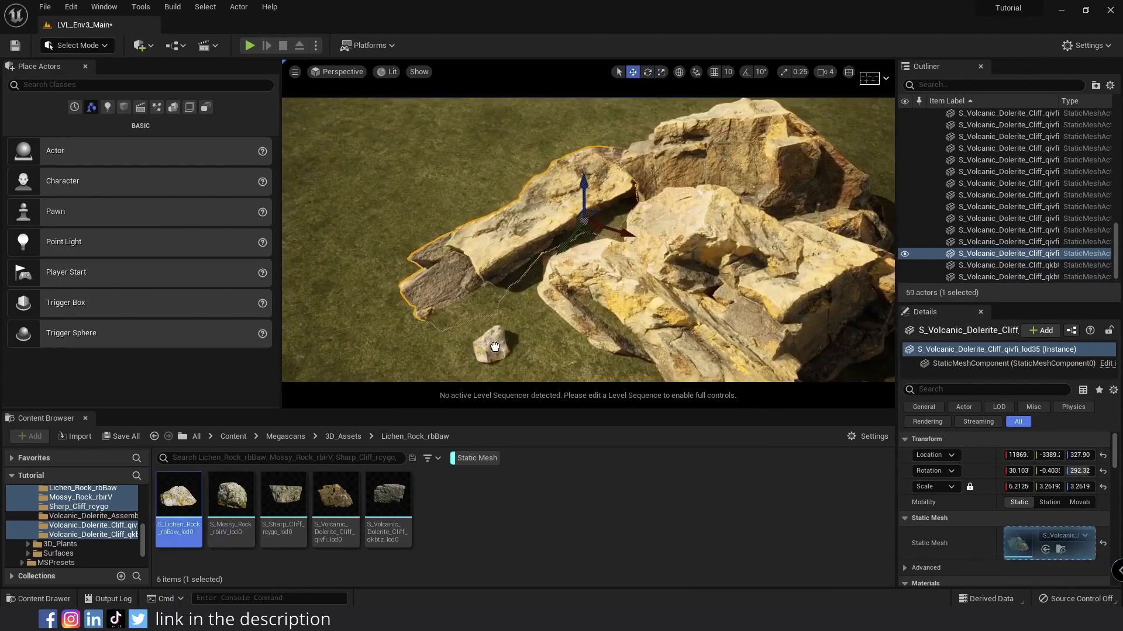
- Place a Lichen_Rock mesh in front of the volcanic cliff outcrop, enlarge it and move it into the cluster
left_click(495, 347)
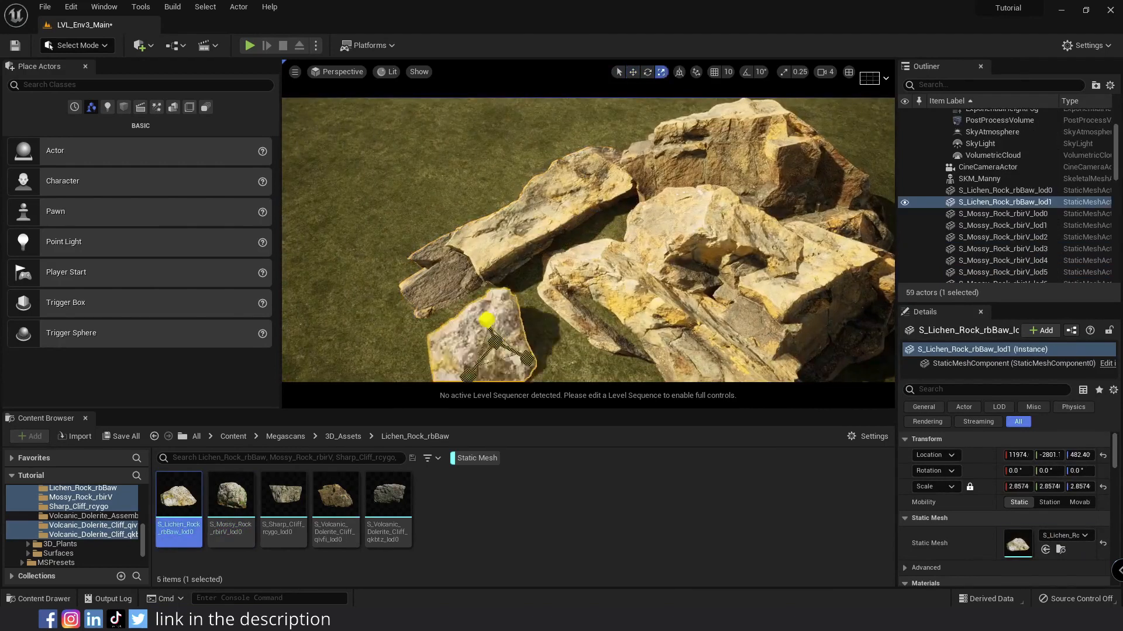
key("f")
left_click_drag(641, 179, 543, 166, "alt")
key("r")
left_click_drag(529, 123, 541, 118)
key("w")
left_click_drag(541, 178, 614, 120)
right_click_drag(614, 175, 587, 234)
key("e")
key("e")
key("Escape")
left_click(587, 146)
key("h")
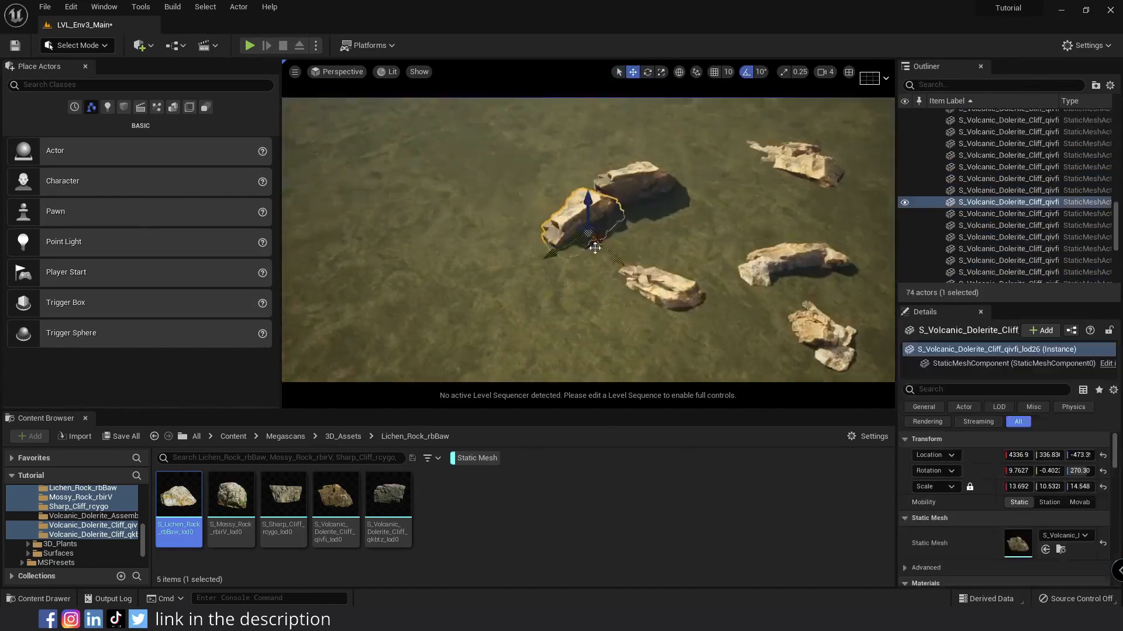
- Try adding a rotated, repositioned duplicate of the Volcanic_Dolerite_Cliff_qivfi rock beside the existing pair on the grass
left_click_drag(595, 248, 634, 240, "alt")
key("e")
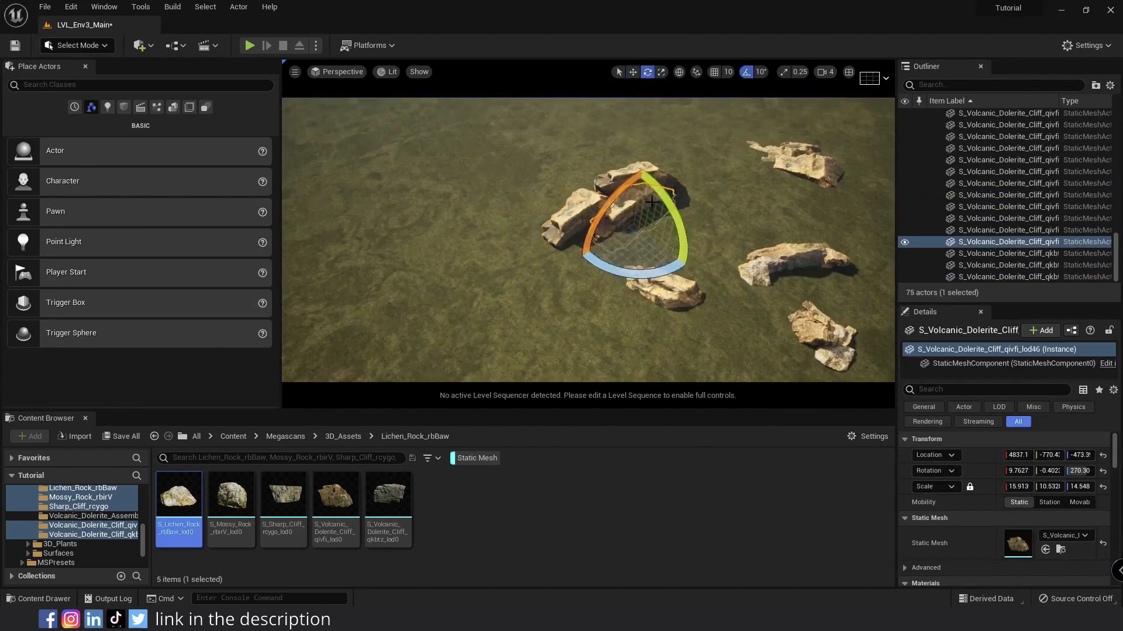
right_click_drag(682, 193, 647, 234)
key("w")
key("e")
key("w")
left_click_drag(647, 258, 592, 261)
key("w")
right_click_drag(588, 240, 670, 225)
key("Delete")
- Save the level
key("ctrl+s")
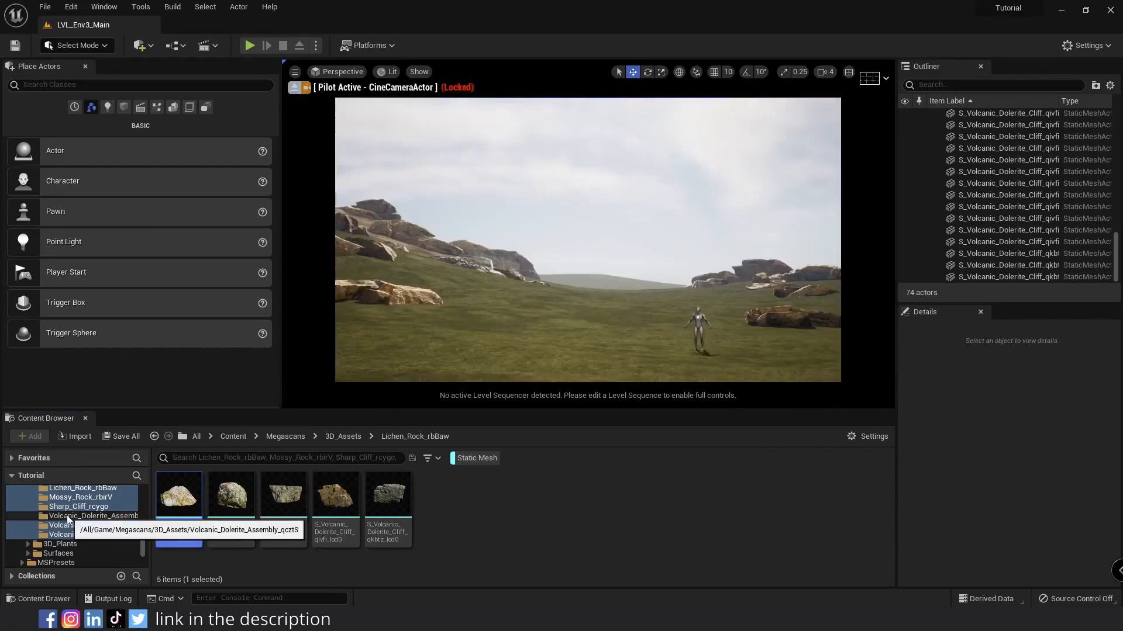
- Open all six Volcanic_Dolerite_Assembly static meshes in the mesh editor and inspect their shapes
left_click(93, 516)
left_click(179, 497)
left_click(422, 518, "shift")
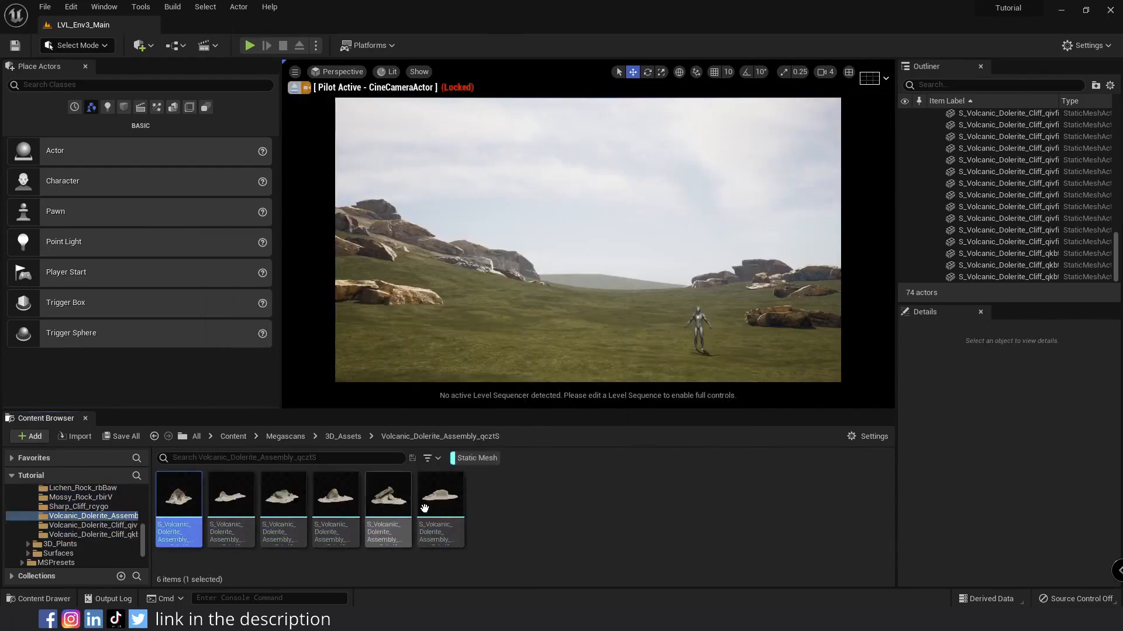
double_click(435, 501)
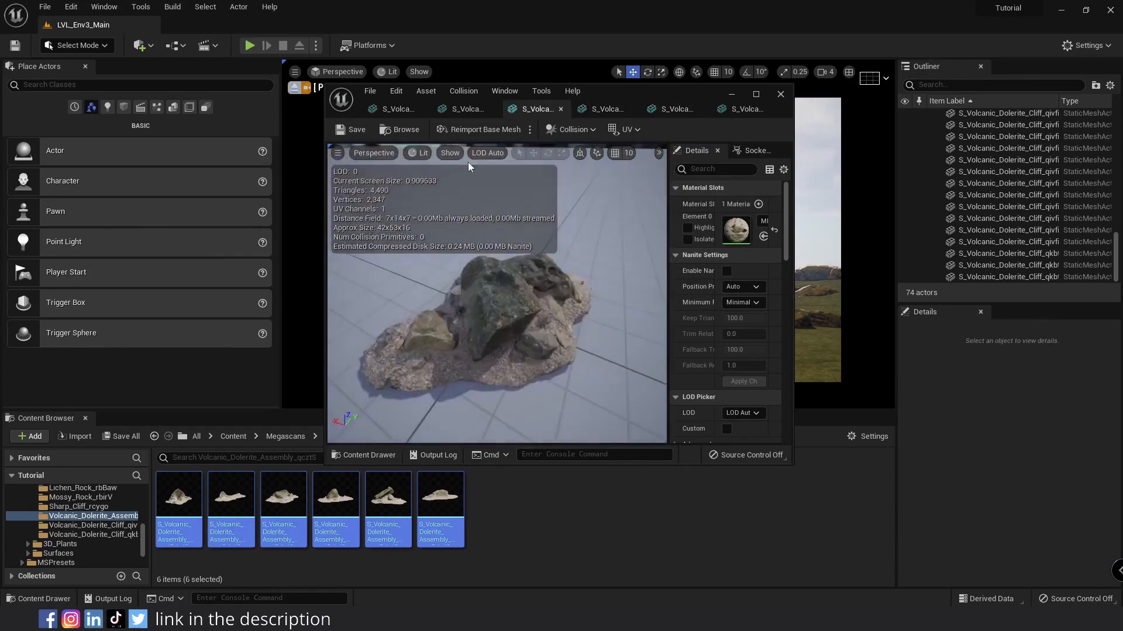
left_click(398, 109)
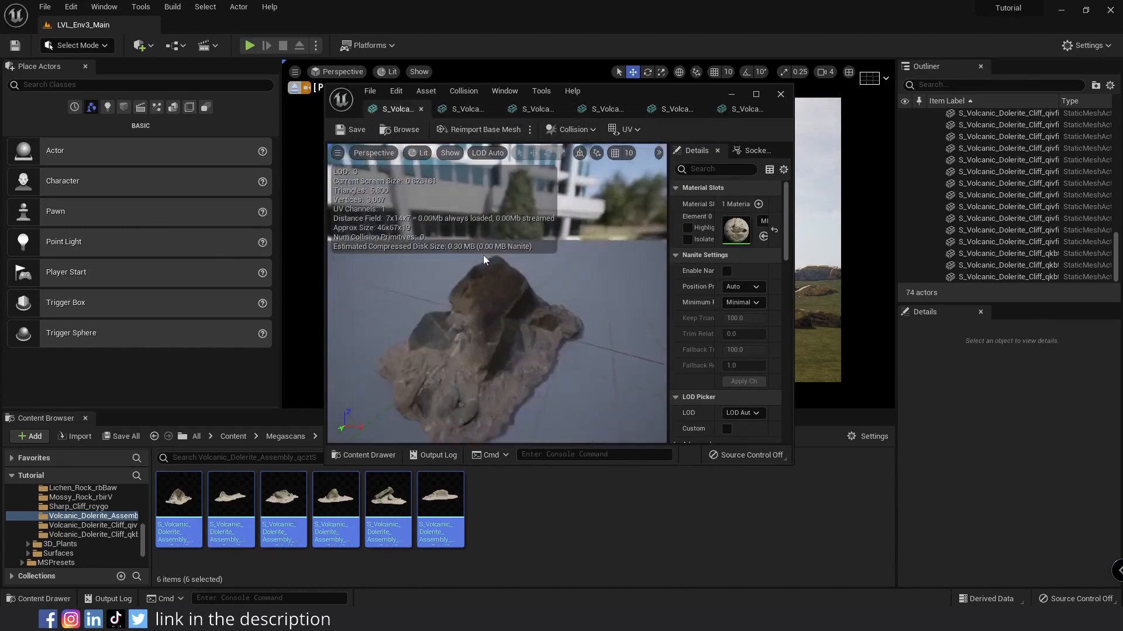
- Inspect the shape of the rock assembly mesh from another angle and close the mesh editor
mouse_move(554, 221)
left_mouse_down()
mouse_move(579, 223)
mouse_move(555, 221)
left_mouse_up()
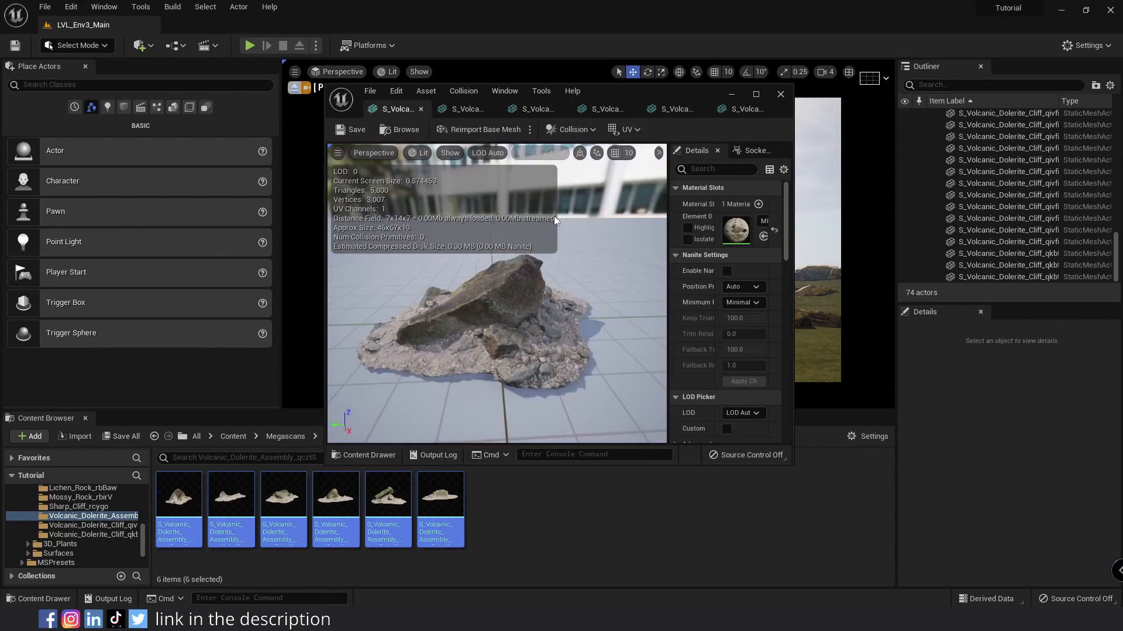
left_click(780, 94)
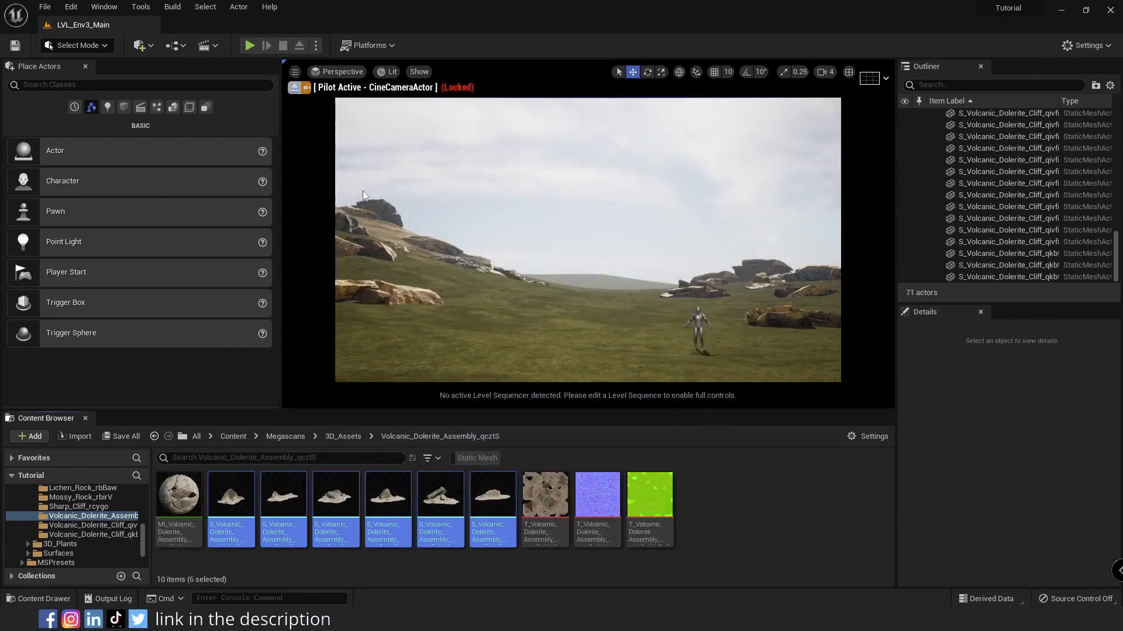
- Switch to Foliage mode and add the six Volcanic_Dolerite_Assembly meshes as foliage types
left_click(78, 46)
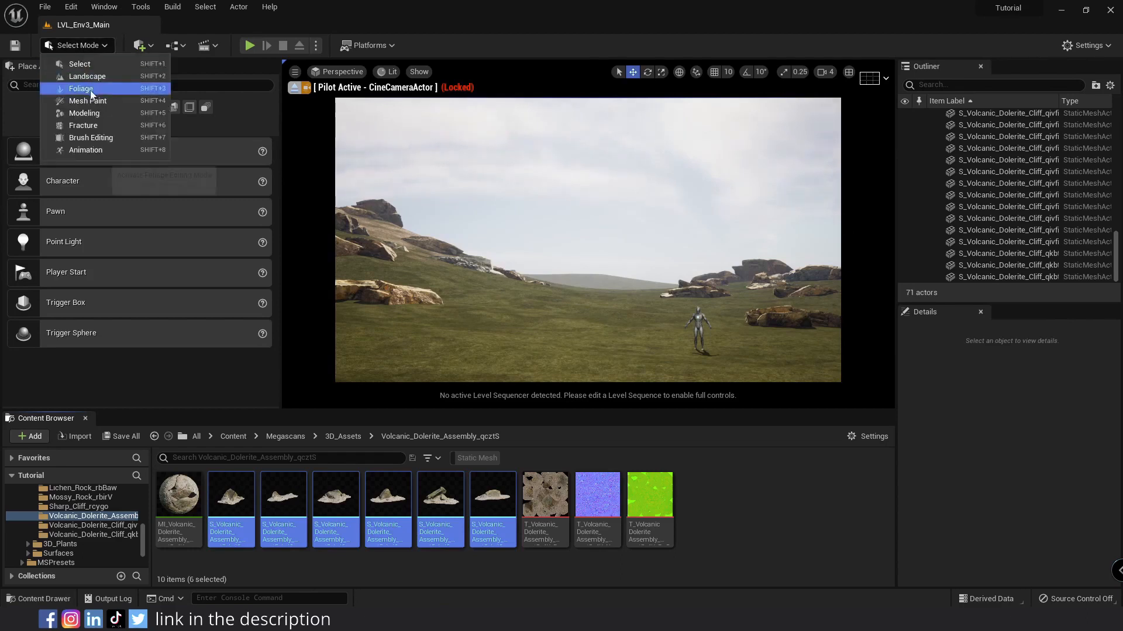
left_click(91, 90)
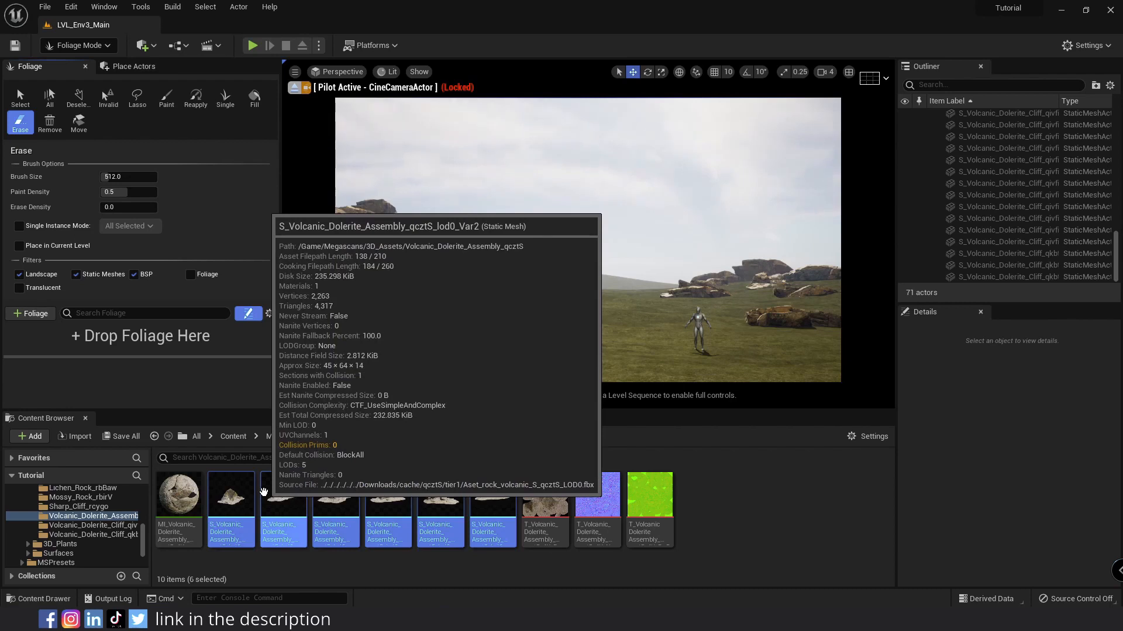
left_click_drag(264, 492, 107, 338)
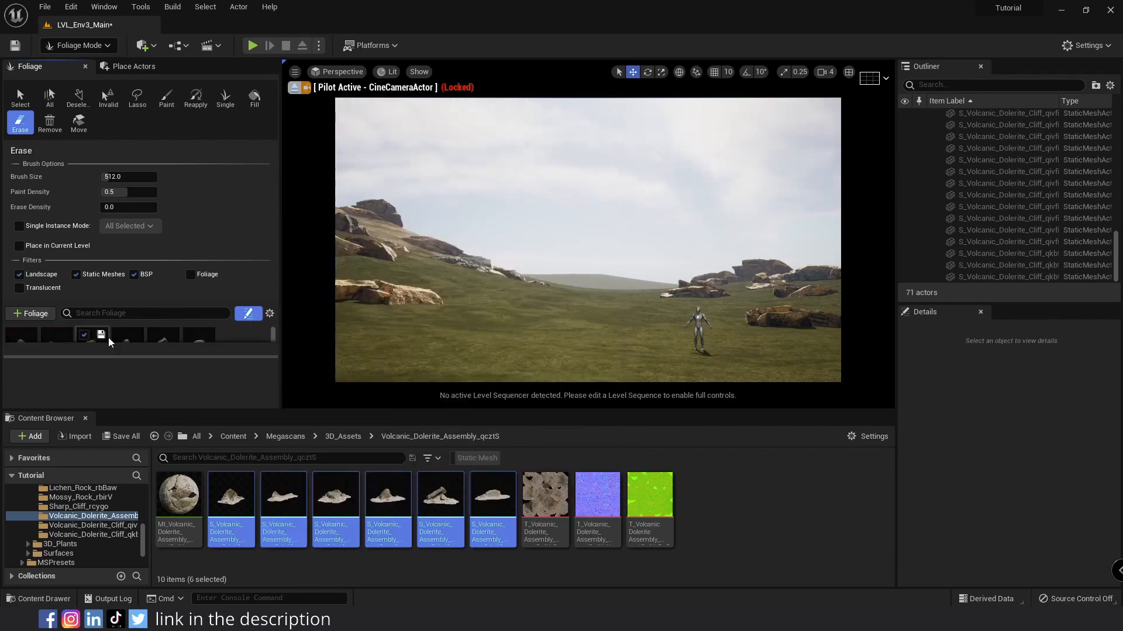
left_click_drag(168, 410, 169, 475)
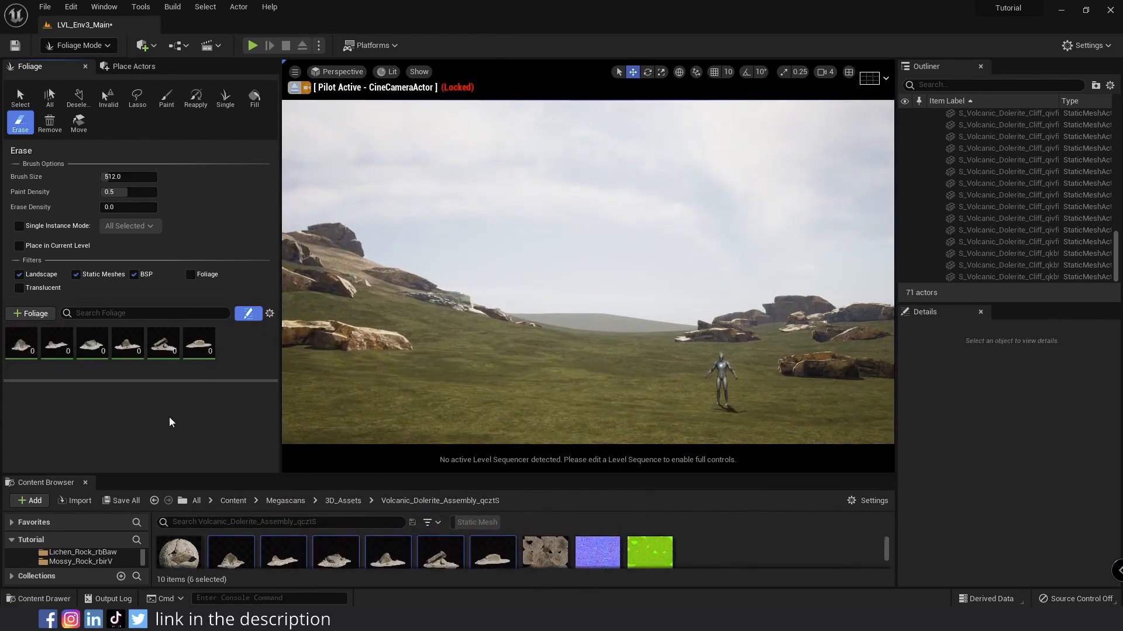
- Select all six foliage types and set their density to 1 and Scale X range to 3–10
left_click(21, 343)
left_click(198, 349, "shift")
scroll(134, 421, "down", 2)
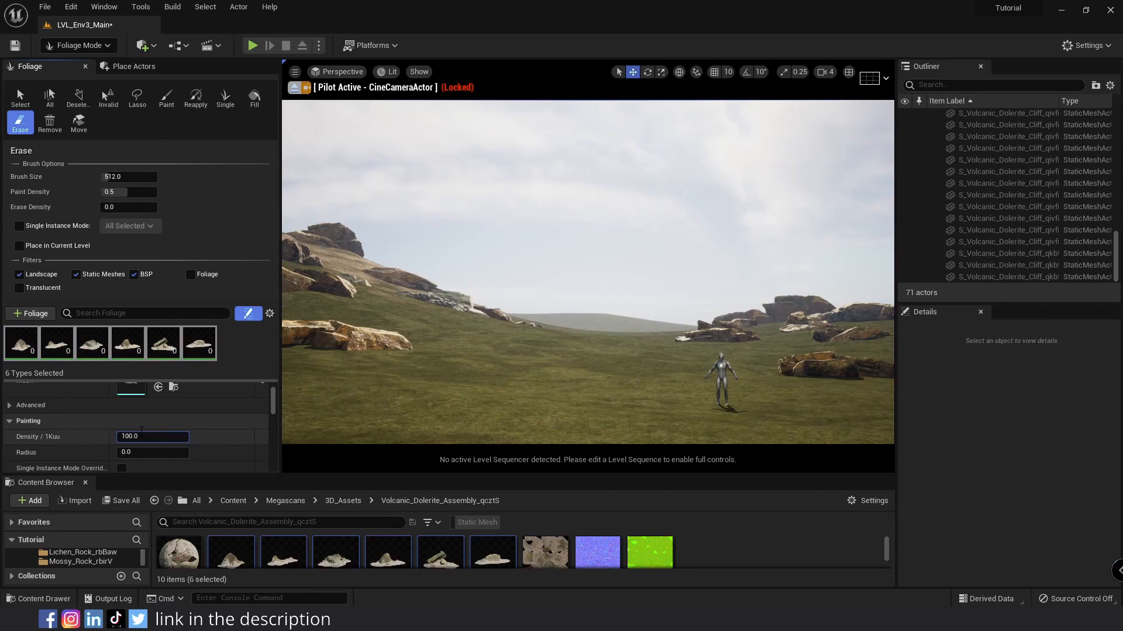
scroll(142, 428, "down", 1)
left_click(158, 409)
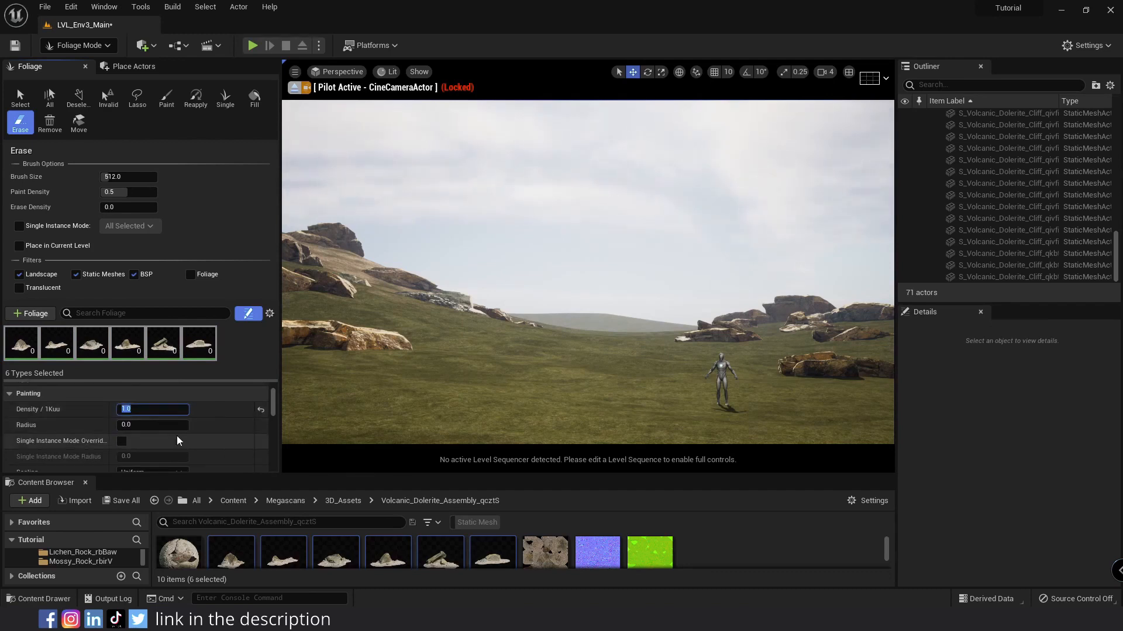
scroll(163, 440, "down", 2)
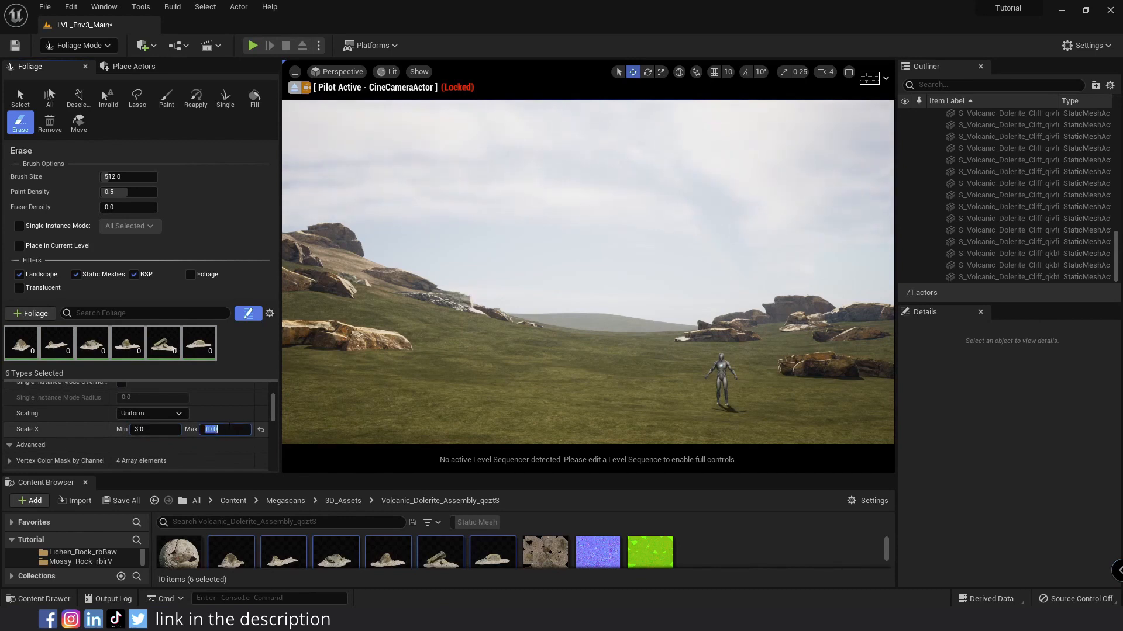
- Stop piloting the CineCameraActor and test the foliage brush on the grass near the cliff rocks
left_click(294, 88)
mouse_move(570, 292)
right_mouse_down()
mouse_move(544, 310)
mouse_move(574, 332)
right_mouse_up()
left_click_drag(647, 350, 635, 253)
right_click_drag(636, 252, 643, 304)
mouse_move(643, 304)
left_mouse_down()
mouse_move(589, 300)
mouse_move(374, 345)
left_mouse_up()
- Set the foliage types' Scale X range to a minimum of 1 and a maximum of 1.5
scroll(227, 390, "down", 1)
left_click(155, 398)
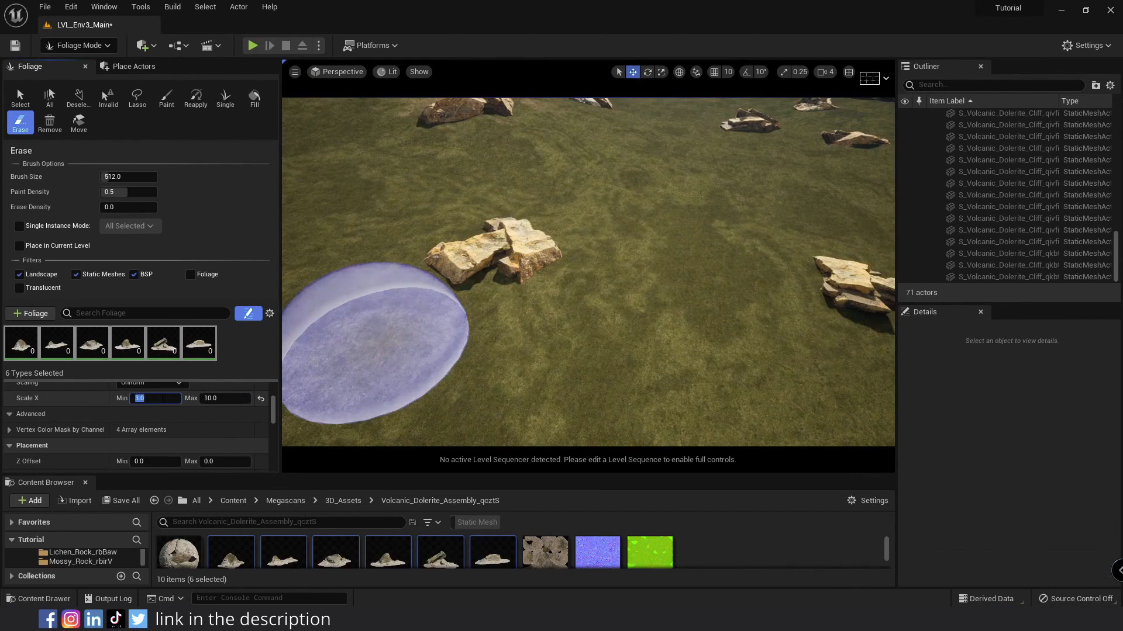
type("1")
left_click(222, 397)
type("1.5")
- Try painting the assembly rocks onto the grass and examine up close how they sit on the ground
mouse_move(571, 311)
left_mouse_down()
mouse_move(574, 195)
mouse_move(422, 218)
left_mouse_up()
key("w")
mouse_move(423, 218)
right_mouse_down()
mouse_move(447, 222)
mouse_move(415, 225)
mouse_move(426, 214)
mouse_move(407, 187)
mouse_move(327, 167)
mouse_move(381, 246)
mouse_move(334, 187)
right_mouse_up()
key("s")
key("w")
key("e")
mouse_move(520, 297)
right_mouse_down()
mouse_move(512, 328)
mouse_move(450, 295)
mouse_move(517, 291)
right_mouse_up()
key("w")
key("s")
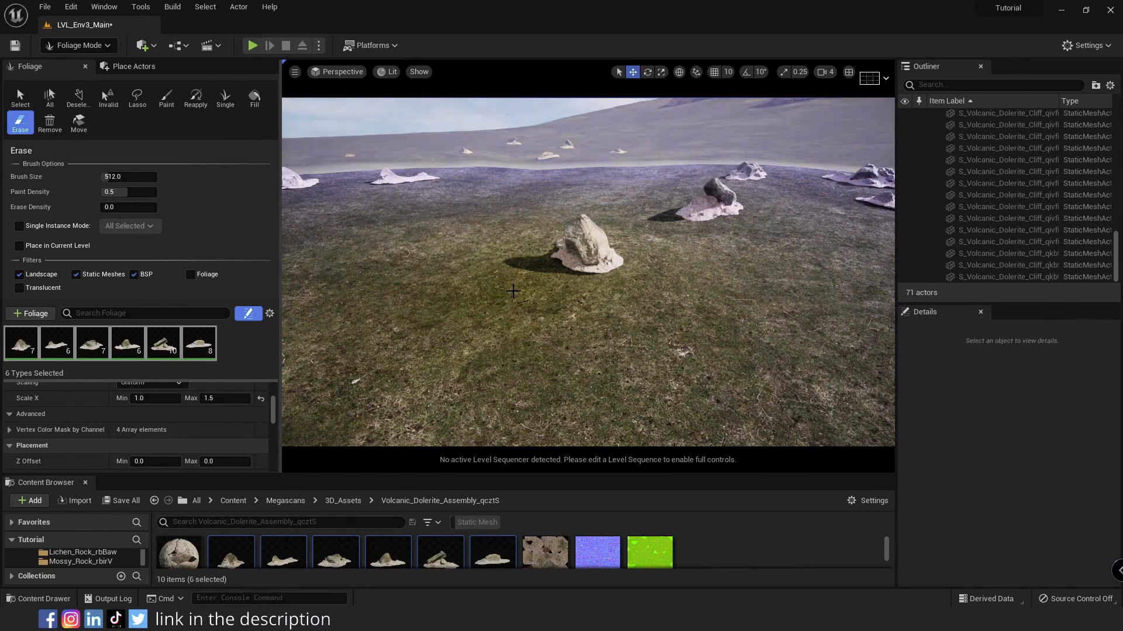
- Set the minimum and maximum Z Offset to -3 and test-paint beside the rock pair with a brush size of about 166
scroll(146, 395, "down", 3)
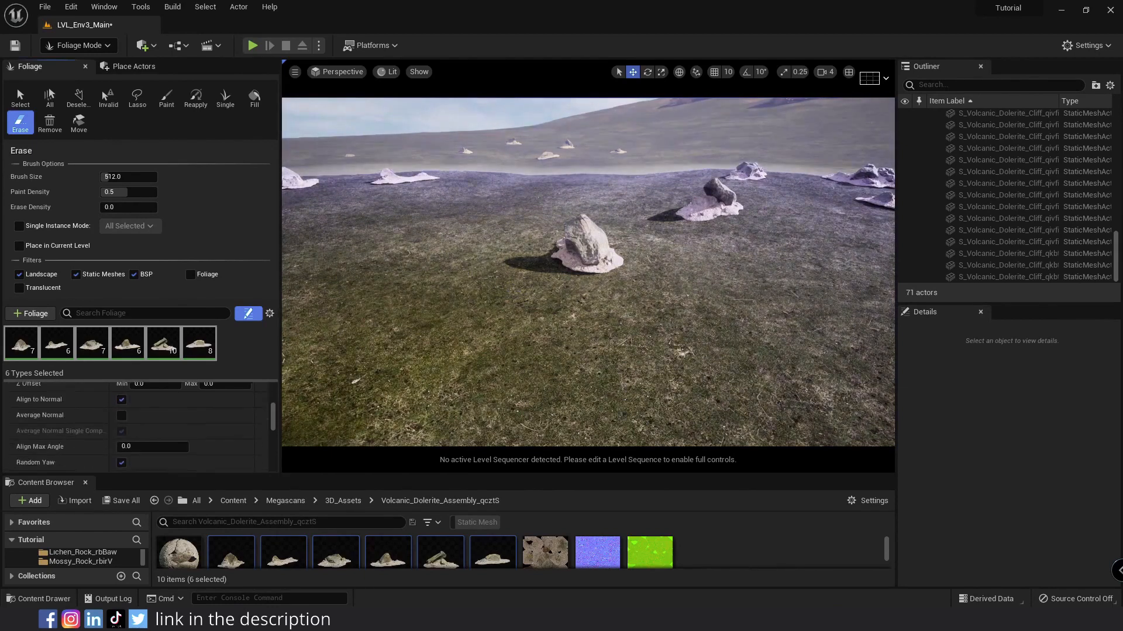
key("Tab")
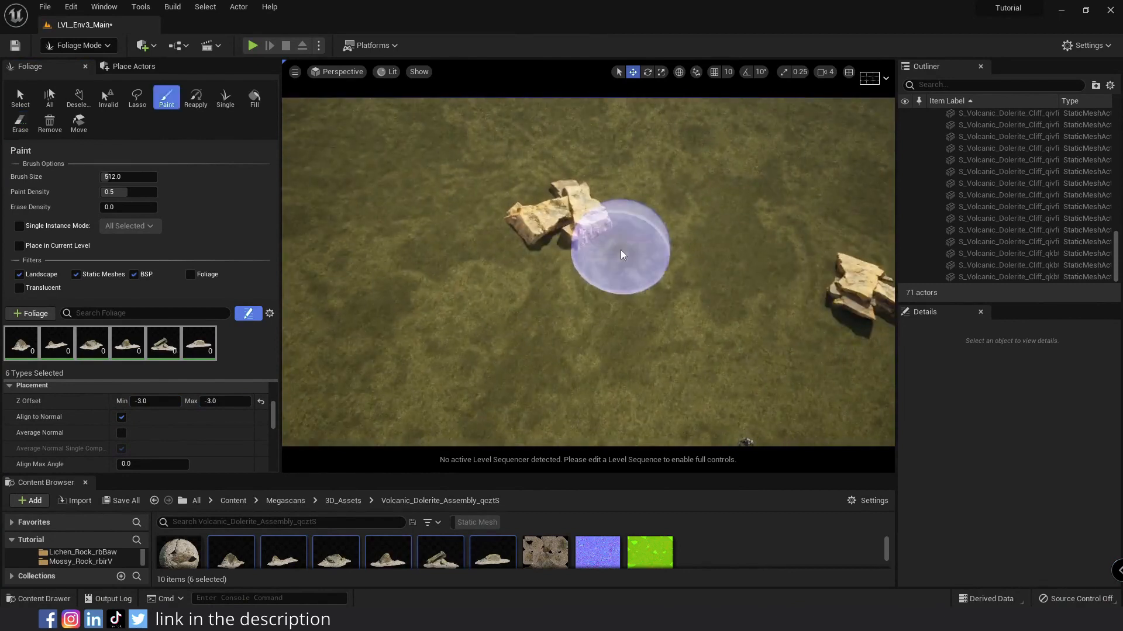
scroll(626, 257, "down", 5, "ctrl")
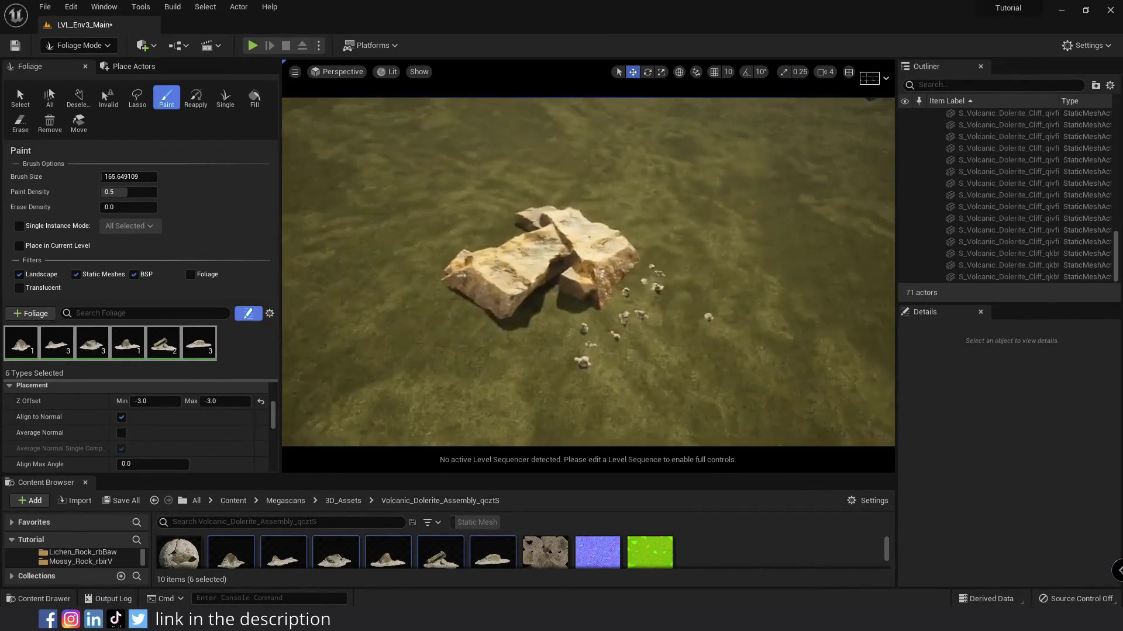
- Set the minimum Scale X to 0.75 and paint a few rocks beside the cliff pair with a brush size of about 81
scroll(151, 433, "down", 5)
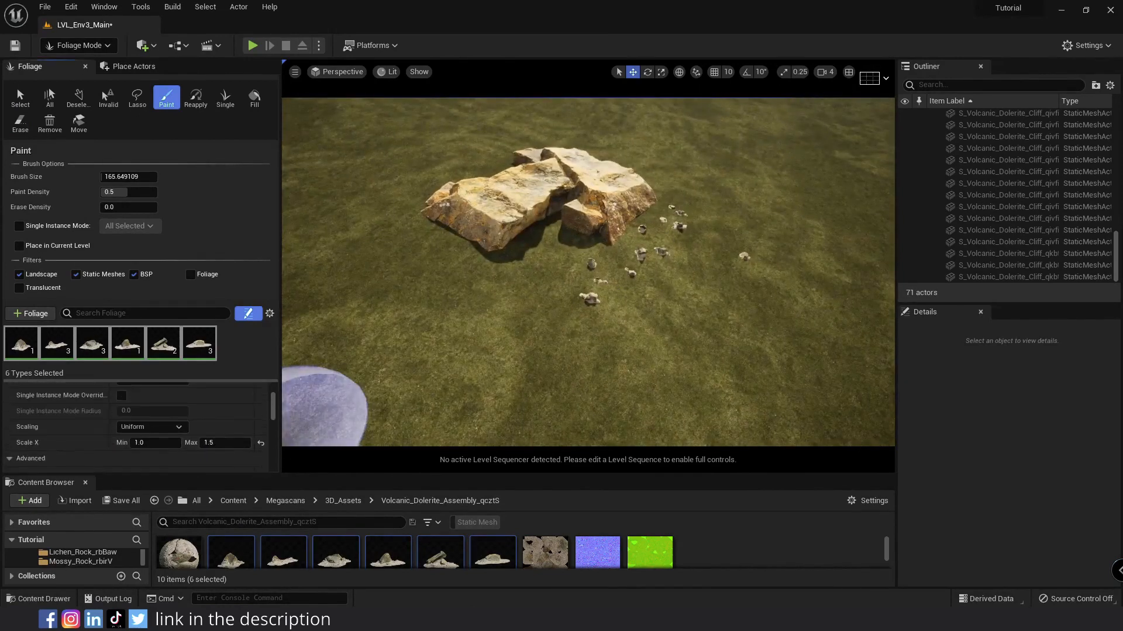
key("Return")
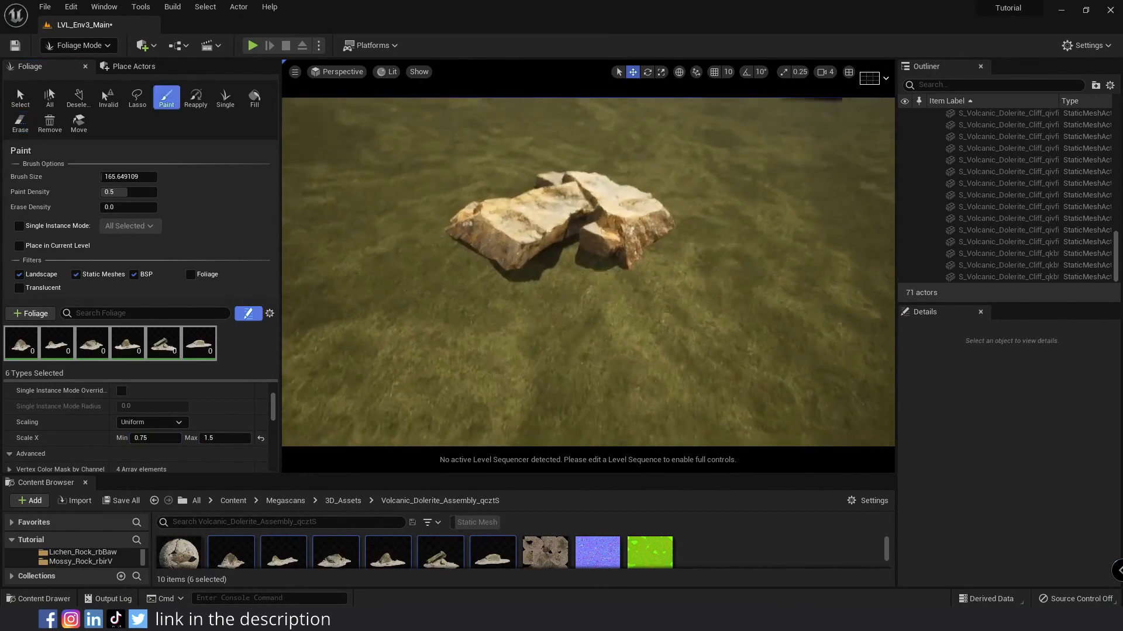
right_click_drag(731, 263, 731, 254)
key("bracketleft")
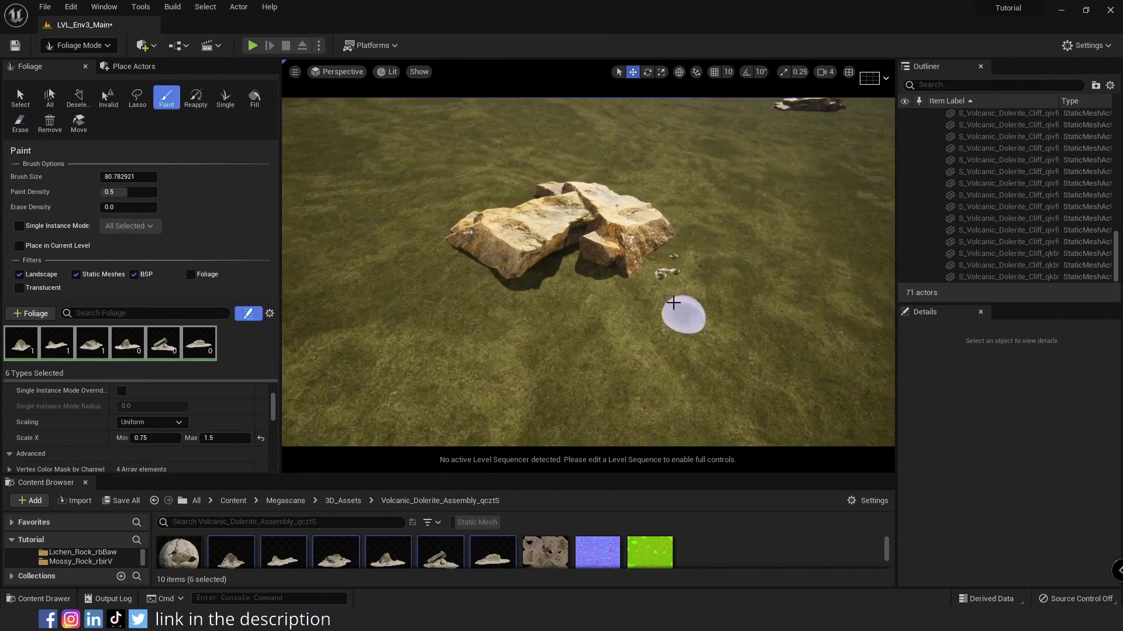
- Set the foliage density to 5 and paint small rocks around the base of the cliff rock pair
scroll(140, 430, "up", 3)
left_click(140, 431)
left_click(575, 285)
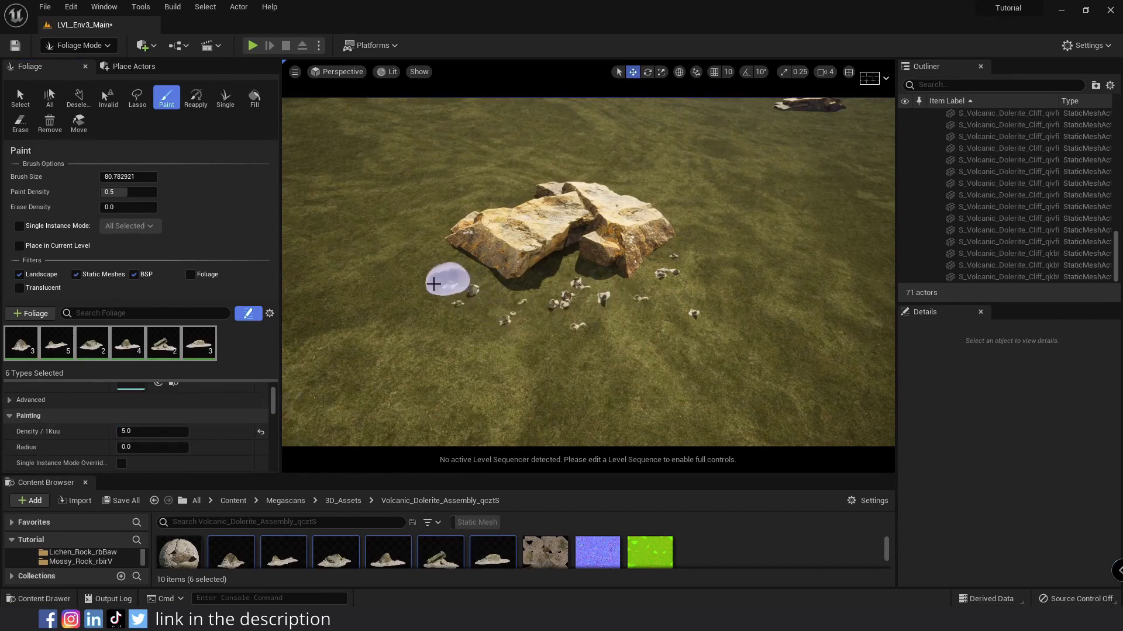
right_click_drag(461, 241, 614, 296)
left_click(631, 299)
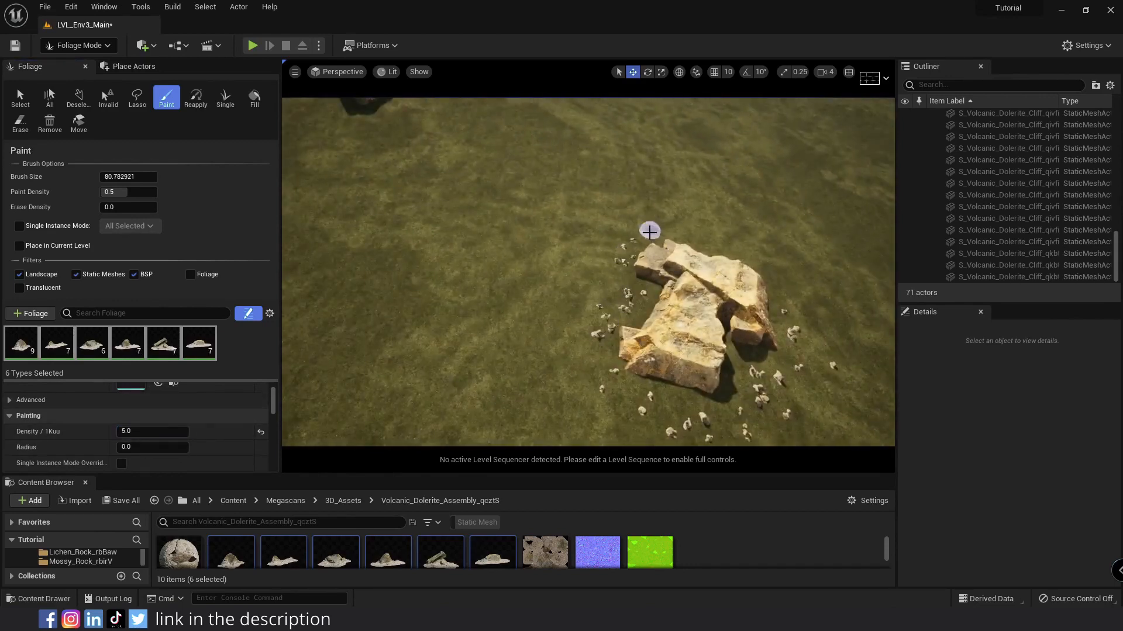
- Enlarge the brush to about 385 and paint around the neighbouring cliff rocks with the Static Meshes and BSP filters off
right_click_drag(314, 282, 510, 265)
key("bracketright")
key("bracketright")
key("bracketright")
key("bracketright")
key("bracketright")
key("bracketright")
key("bracketright")
key("bracketright")
key("bracketright")
key("bracketright")
key("bracketright")
key("bracketright")
key("bracketright")
key("bracketright")
key("bracketright")
key("bracketright")
key("bracketright")
key("bracketright")
left_click_drag(503, 211, 496, 236)
mouse_move(496, 236)
right_mouse_down()
mouse_move(561, 216)
mouse_move(585, 234)
right_mouse_up()
mouse_move(771, 269)
left_mouse_down()
mouse_move(714, 246)
mouse_move(819, 327)
mouse_move(764, 333)
mouse_move(763, 297)
left_mouse_up()
- Try painting around the neighbouring cliff rocks with a foliage density of 20
scroll(176, 398, "up", 2)
scroll(176, 398, "down", 2)
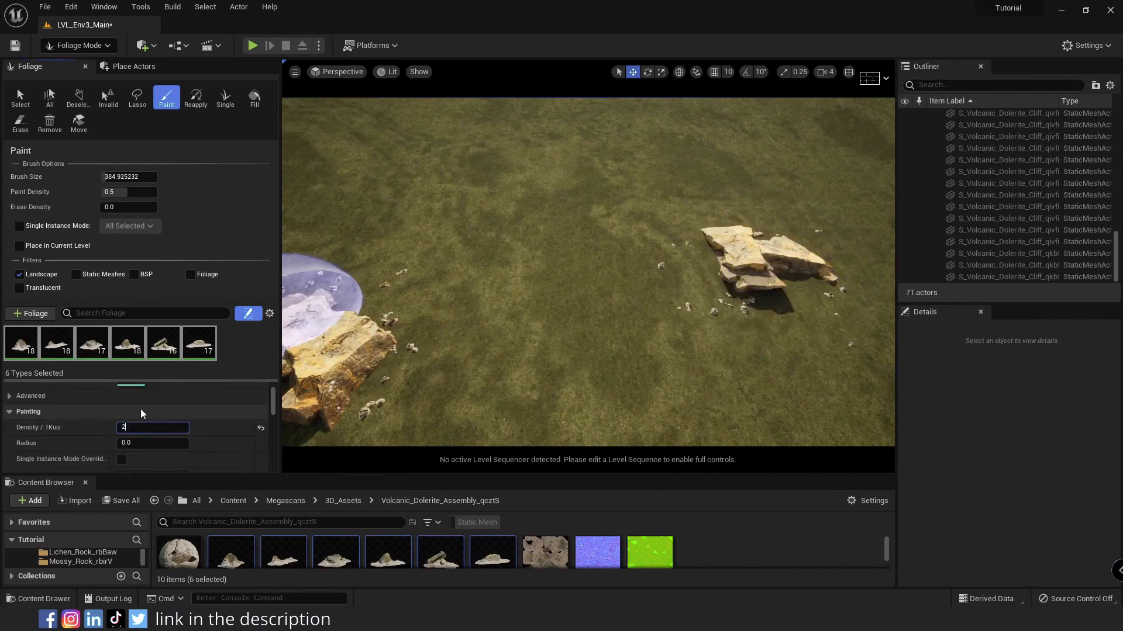
type("20")
key("Return")
left_click_drag(810, 348, 734, 234)
right_click_drag(791, 269, 836, 257)
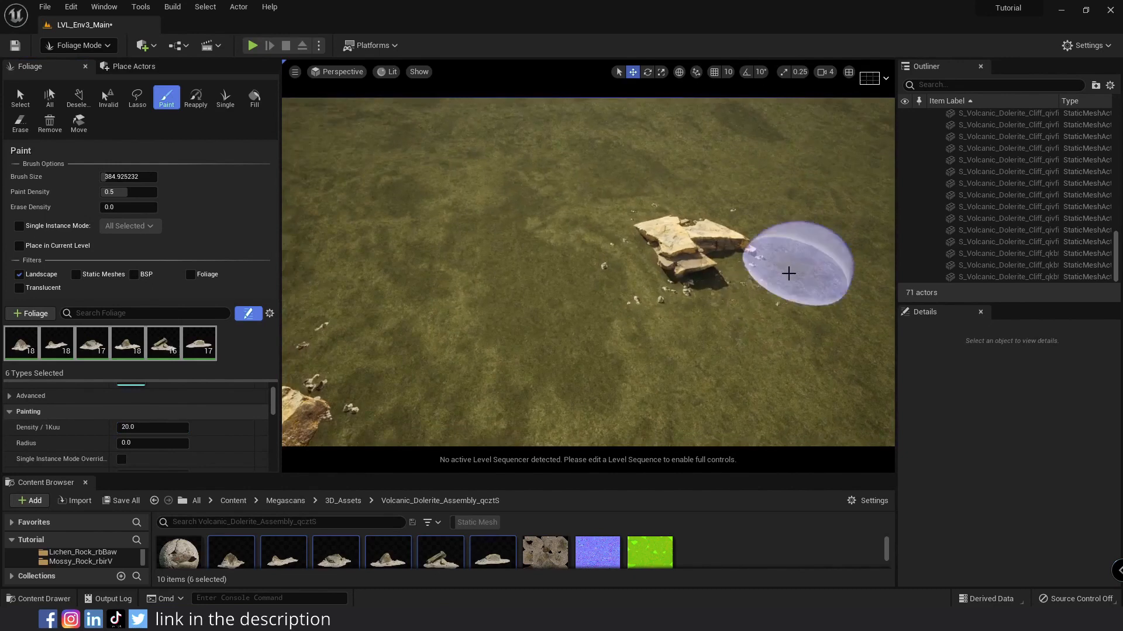
key("ctrl+z")
- Set the foliage density to 10, paint around the neighbouring cliff rocks and erase the stray instances beside them
left_click(155, 424)
type("10")
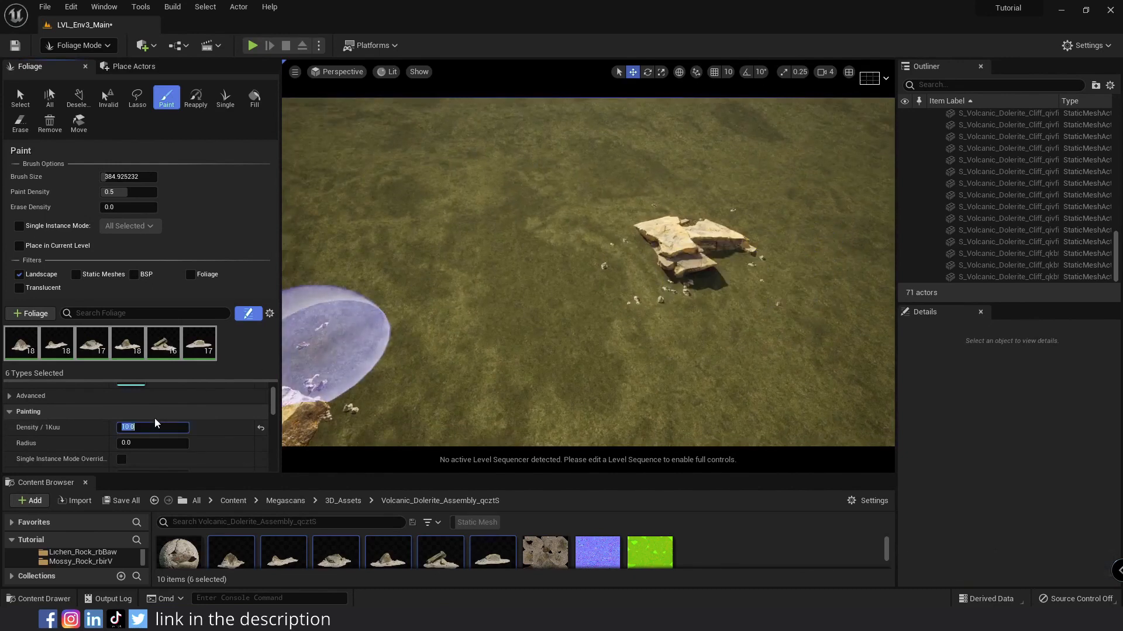
left_click_drag(716, 281, 750, 303)
left_click_drag(577, 288, 591, 271, "shift")
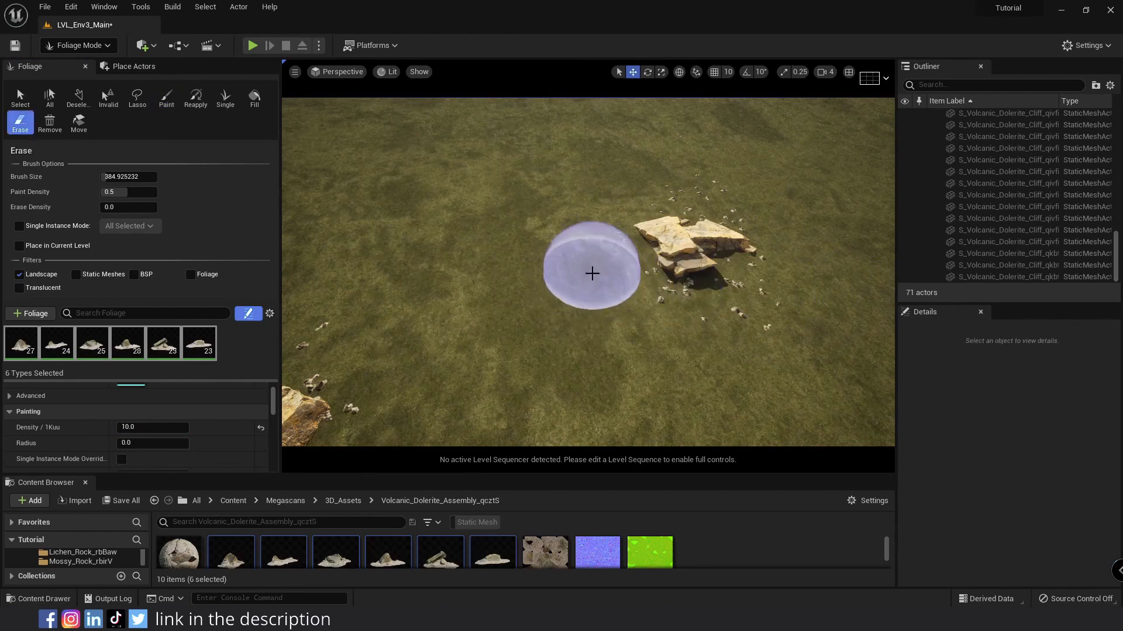
- Paint small rocks around the large tilted cliff rocks on the grassy hillside
mouse_move(678, 254)
right_mouse_down()
mouse_move(725, 233)
mouse_move(763, 190)
right_mouse_up()
left_click_drag(639, 319, 666, 307)
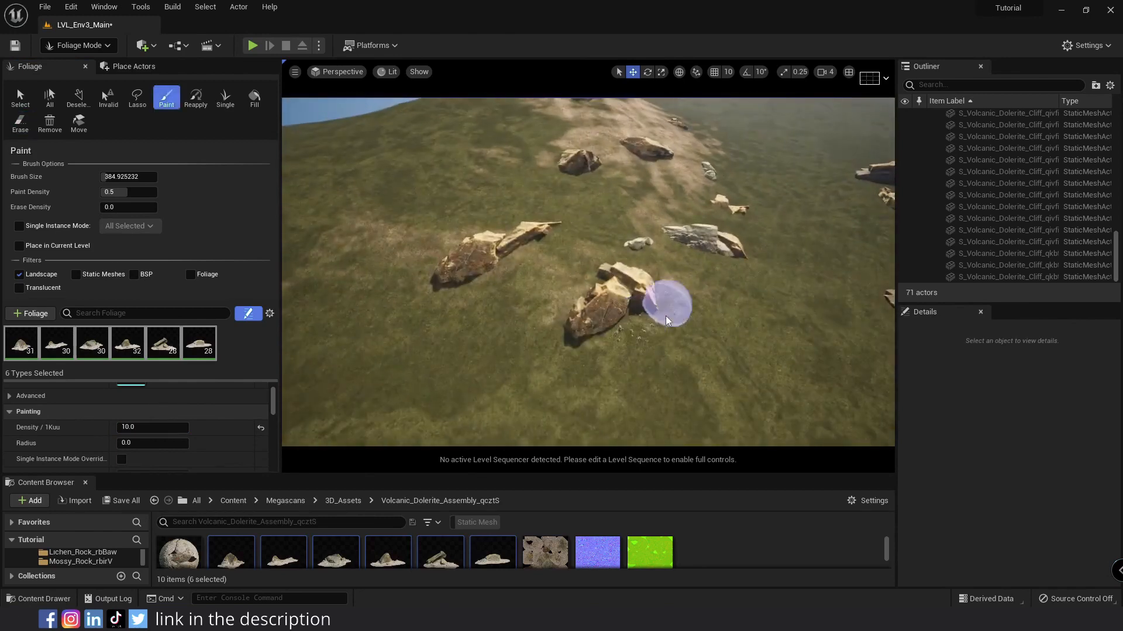
left_click_drag(580, 299, 591, 308)
left_click_drag(510, 255, 453, 265)
right_click_drag(454, 265, 527, 307)
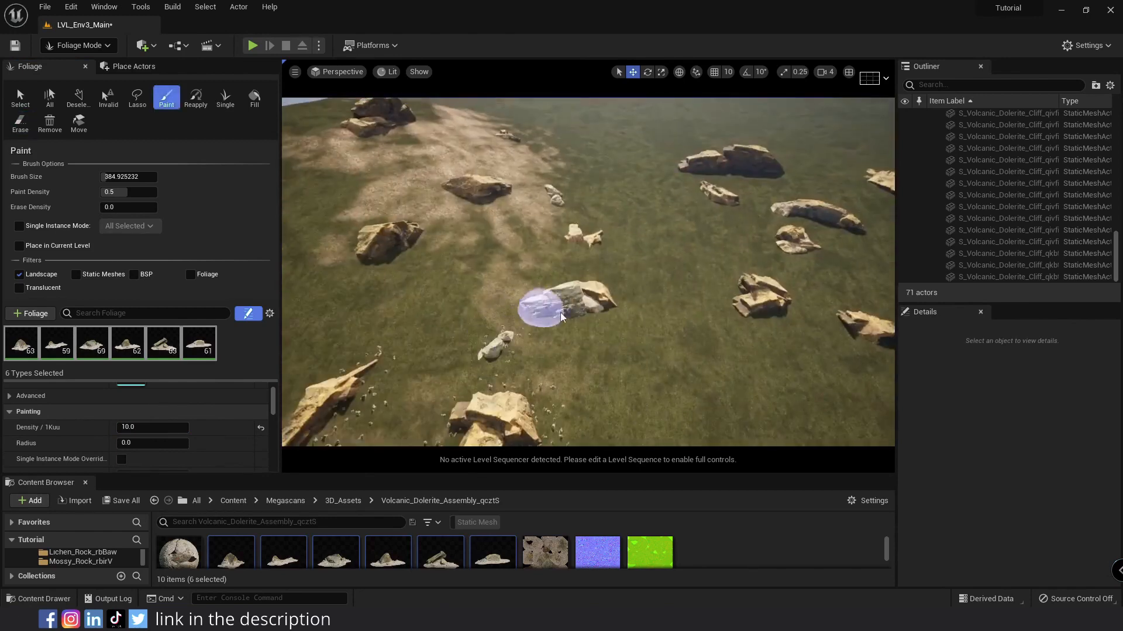
- Paint small rocks around the cliff rocks along the bare dirt patch up the hill
right_click_drag(621, 304, 618, 308)
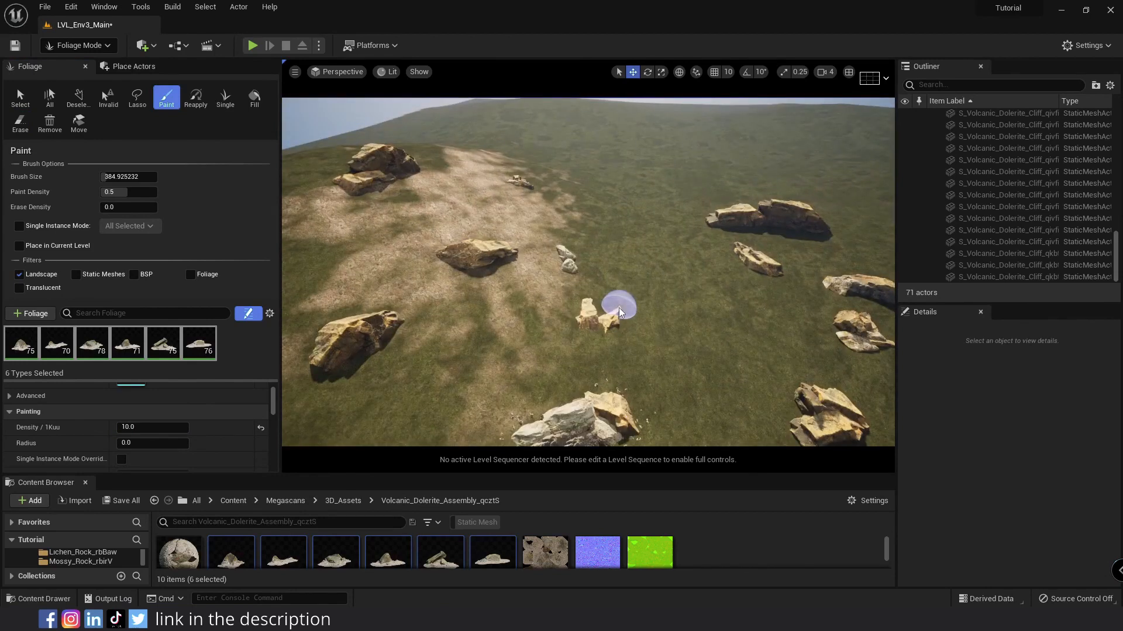
left_click(608, 306)
left_click_drag(444, 284, 487, 274)
mouse_move(486, 273)
right_mouse_down()
mouse_move(468, 260)
mouse_move(486, 293)
right_mouse_up()
mouse_move(473, 316)
left_mouse_down()
mouse_move(503, 198)
mouse_move(649, 281)
left_mouse_up()
mouse_move(649, 281)
right_mouse_down()
mouse_move(699, 291)
mouse_move(681, 272)
right_mouse_up()
key("e")
mouse_move(681, 272)
left_mouse_down()
mouse_move(602, 170)
mouse_move(619, 251)
left_mouse_up()
right_click_drag(619, 251, 627, 338)
mouse_move(626, 338)
left_mouse_down()
mouse_move(551, 401)
mouse_move(660, 289)
mouse_move(517, 383)
left_mouse_up()
mouse_move(517, 383)
right_mouse_down()
mouse_move(534, 383)
mouse_move(440, 296)
right_mouse_up()
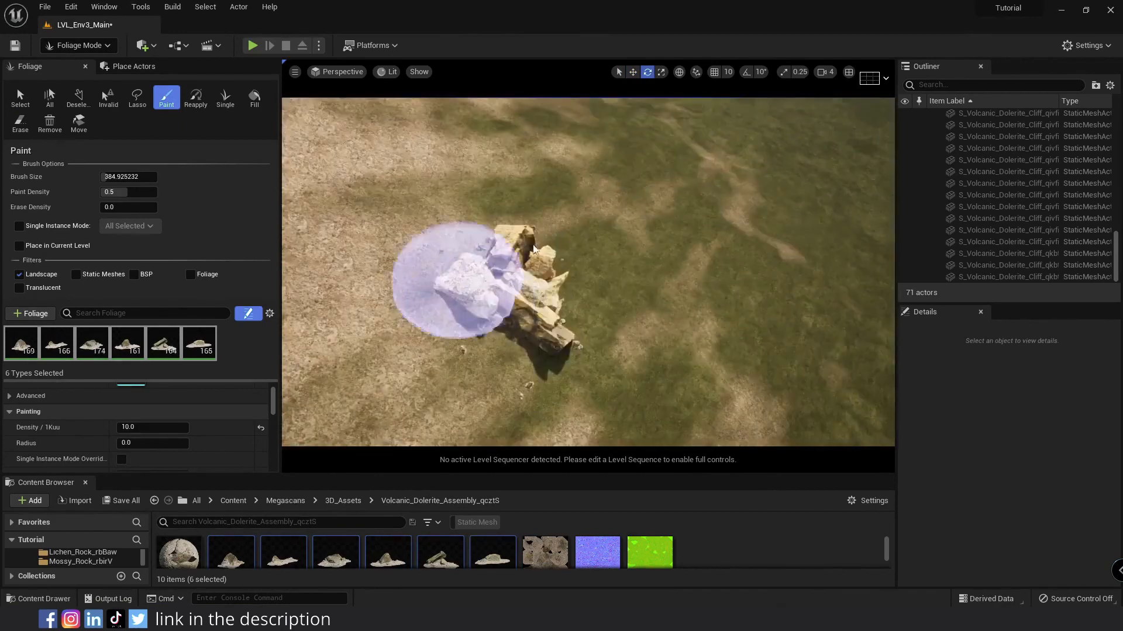
- Continue scattering small rocks around the remaining cliff clusters across the hills
right_click_drag(573, 328, 602, 318)
left_click_drag(601, 318, 549, 298)
mouse_move(548, 298)
right_mouse_down()
mouse_move(538, 251)
mouse_move(576, 240)
right_mouse_up()
left_click_drag(576, 239, 503, 268)
right_click_drag(502, 268, 526, 228)
left_click_drag(526, 228, 529, 251)
right_click_drag(529, 252, 626, 264)
mouse_move(626, 263)
left_mouse_down()
mouse_move(666, 138)
mouse_move(696, 359)
left_mouse_up()
right_click_drag(696, 359, 488, 250)
left_click_drag(488, 250, 579, 233)
right_click_drag(579, 234, 619, 223)
mouse_move(618, 223)
left_mouse_down()
mouse_move(570, 269)
mouse_move(587, 255)
left_mouse_up()
right_click_drag(587, 255, 508, 275)
left_click_drag(539, 212, 580, 204)
right_click_drag(580, 205, 597, 272)
mouse_move(596, 272)
left_mouse_down()
mouse_move(581, 205)
mouse_move(545, 156)
left_mouse_up()
right_click_drag(544, 157, 567, 278)
mouse_move(567, 277)
left_mouse_down()
mouse_move(502, 368)
mouse_move(571, 226)
left_mouse_up()
right_click_drag(572, 226, 546, 258)
mouse_move(546, 258)
left_mouse_down()
mouse_move(634, 250)
mouse_move(614, 301)
mouse_move(559, 271)
left_mouse_up()
- Reduce the brush size to about 131 and paint more small rocks close to the cliff bases
key("bracketleft")
key("bracketleft")
key("bracketleft")
key("bracketleft")
key("bracketleft")
key("bracketleft")
key("bracketleft")
key("bracketleft")
key("bracketleft")
key("bracketleft")
key("bracketleft")
key("bracketleft")
key("bracketleft")
key("bracketleft")
key("bracketleft")
key("bracketleft")
key("bracketleft")
key("bracketleft")
key("bracketleft")
key("bracketleft")
right_click_drag(559, 270, 611, 340)
mouse_move(611, 341)
left_mouse_down()
mouse_move(517, 366)
mouse_move(627, 348)
left_mouse_up()
right_click_drag(627, 348, 662, 341)
left_click_drag(661, 340, 689, 303)
- Fill in more small rocks around the large tilted cliff rocks on the lower grassy slope
mouse_move(689, 303)
right_mouse_down()
mouse_move(660, 263)
mouse_move(619, 275)
mouse_move(606, 300)
right_mouse_up()
mouse_move(605, 300)
left_mouse_down()
mouse_move(574, 354)
mouse_move(665, 328)
left_mouse_up()
right_click_drag(665, 328, 669, 300)
left_click_drag(668, 300, 608, 299)
right_click_drag(608, 298, 562, 289)
left_click_drag(562, 288, 417, 259)
right_click_drag(417, 259, 549, 321)
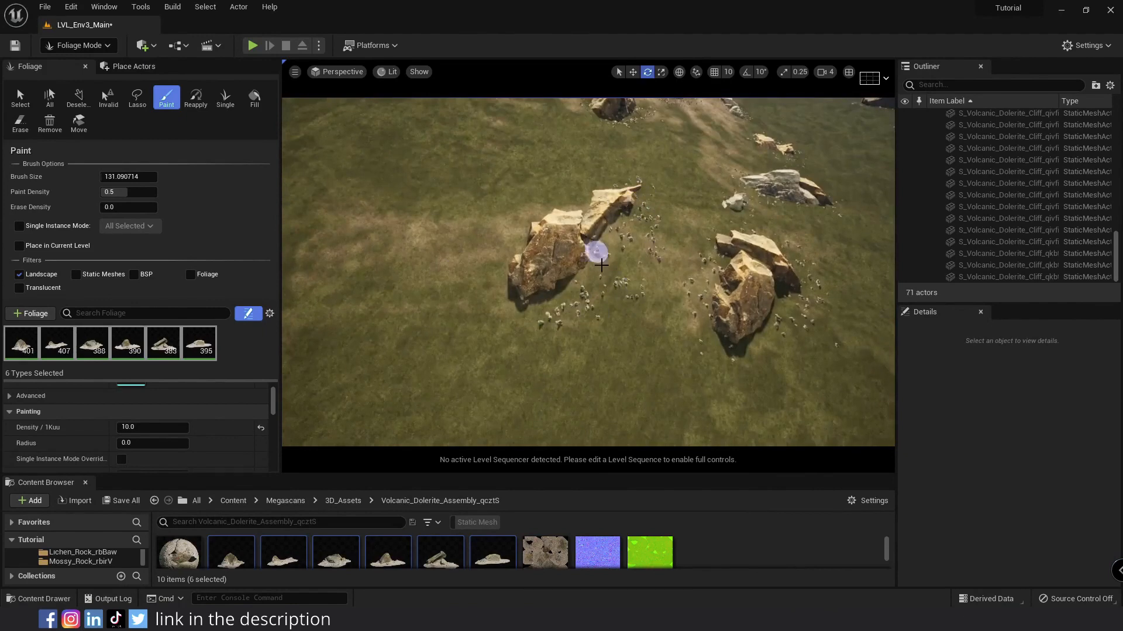
left_click_drag(595, 257, 634, 287)
right_click_drag(634, 286, 634, 299)
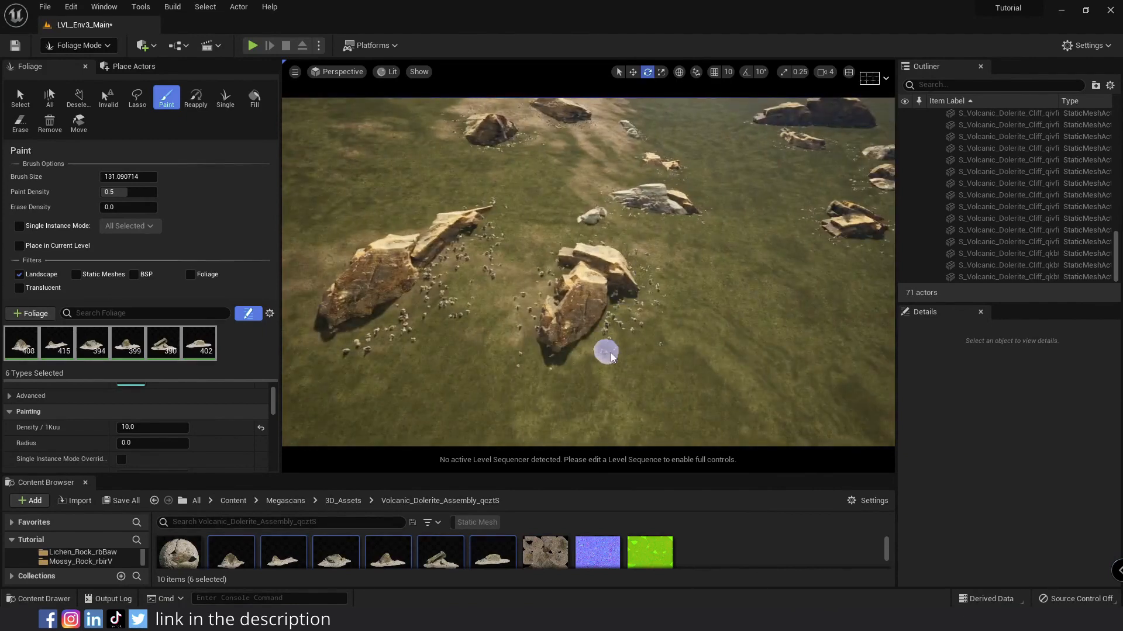
- Paint further small rocks around the bases of the tilted cliffs and the neighbouring rock clusters on the grassy slope
left_click_drag(592, 365, 630, 354)
right_click_drag(630, 355, 655, 370)
left_click_drag(539, 260, 555, 270)
mouse_move(554, 270)
right_mouse_down()
mouse_move(535, 258)
mouse_move(540, 283)
mouse_move(553, 257)
mouse_move(529, 246)
mouse_move(550, 243)
mouse_move(561, 290)
right_mouse_up()
left_click_drag(639, 293, 629, 391)
right_click_drag(559, 347, 676, 288)
left_click_drag(637, 267, 620, 256)
mouse_move(620, 256)
right_mouse_down()
mouse_move(643, 258)
mouse_move(651, 280)
right_mouse_up()
left_click_drag(651, 250, 609, 278)
right_click_drag(609, 278, 602, 240)
right_click_drag(597, 313, 585, 347)
left_click_drag(558, 324, 553, 367)
mouse_move(601, 345)
right_mouse_down()
mouse_move(619, 330)
mouse_move(618, 297)
right_mouse_up()
right_click_drag(677, 344, 690, 357)
left_click_drag(421, 374, 532, 346)
- Erase some of the small rocks beside the cliffs on the lower slope and save all changes
key("shift")
left_click_drag(507, 320, 416, 299)
mouse_move(415, 298)
right_mouse_down()
mouse_move(497, 304)
mouse_move(468, 293)
mouse_move(450, 234)
right_mouse_up()
right_click_drag(621, 340, 584, 331)
key("ctrl+shift+s")
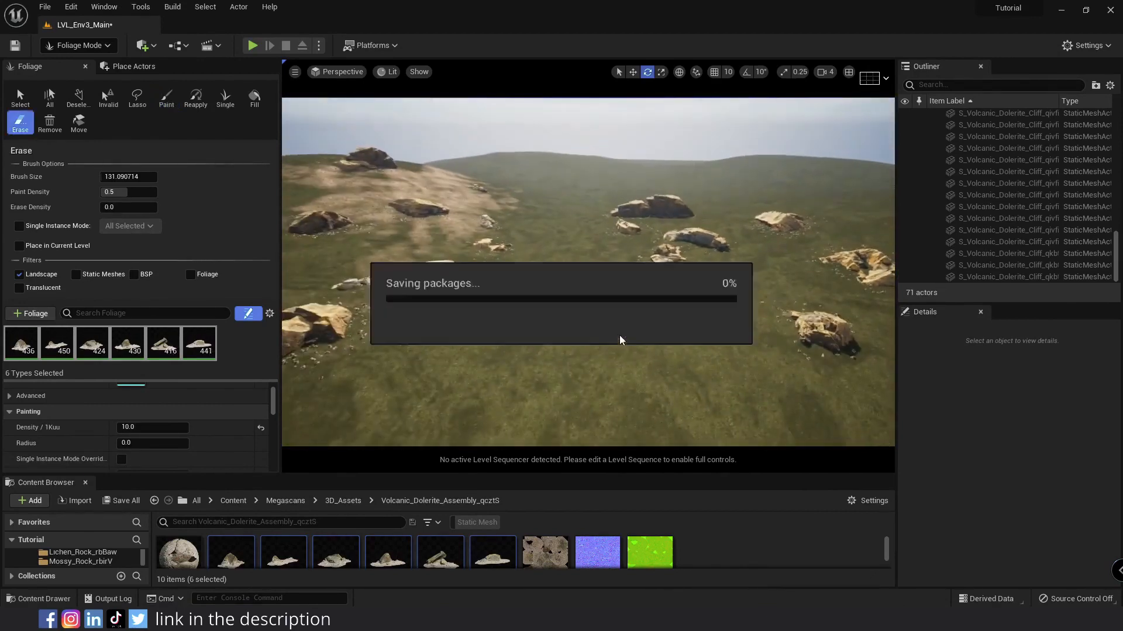
left_click(329, 73)
left_click(364, 202)
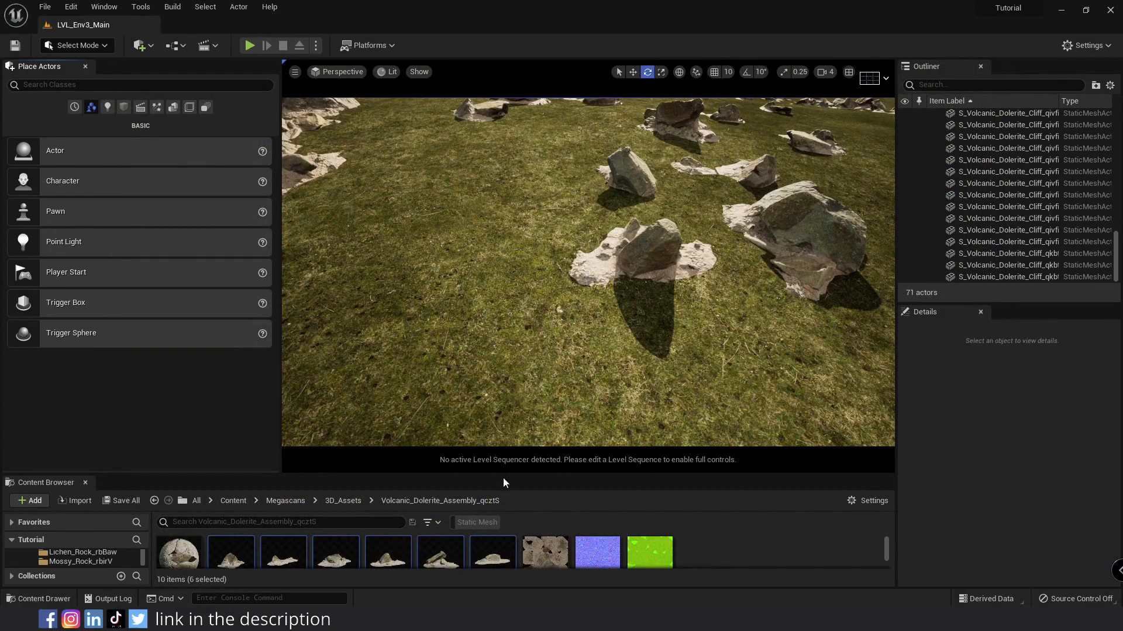
- Look up the Runtime Virtual Texture type among the texture assets that can be created in the Content folder
left_click_drag(506, 478, 506, 343)
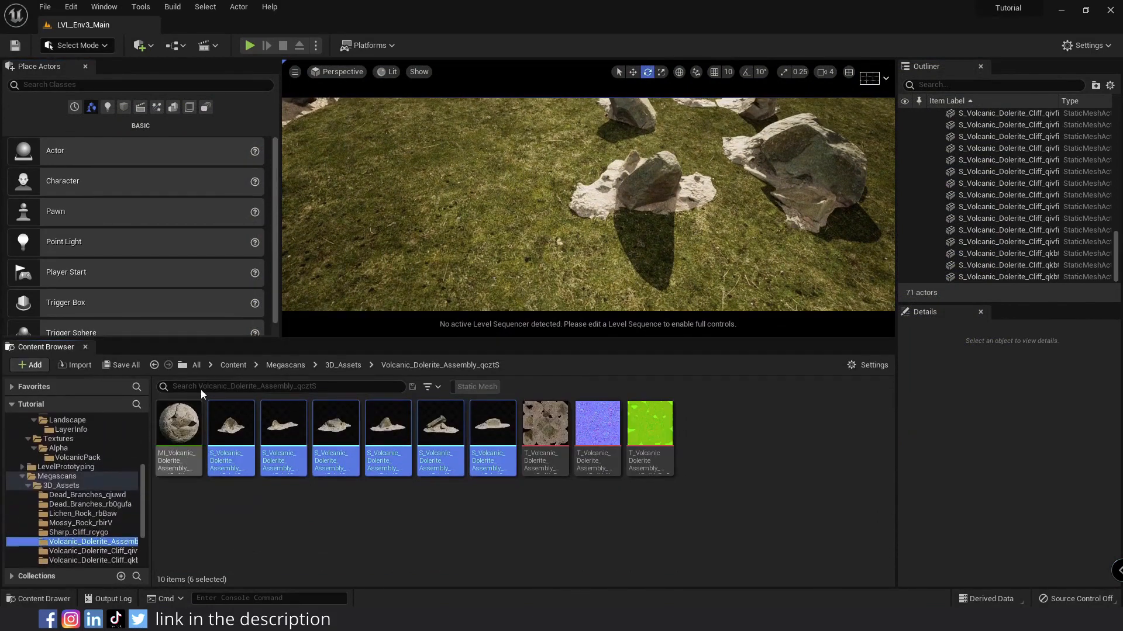
left_click(229, 367)
right_click(689, 508)
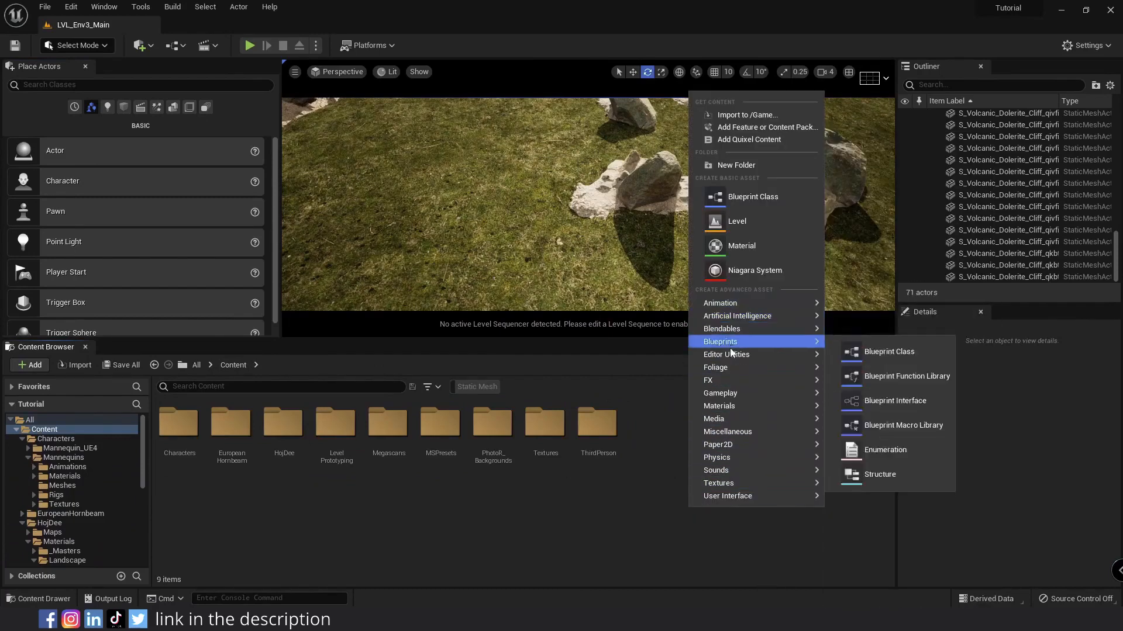
mouse_move(731, 409)
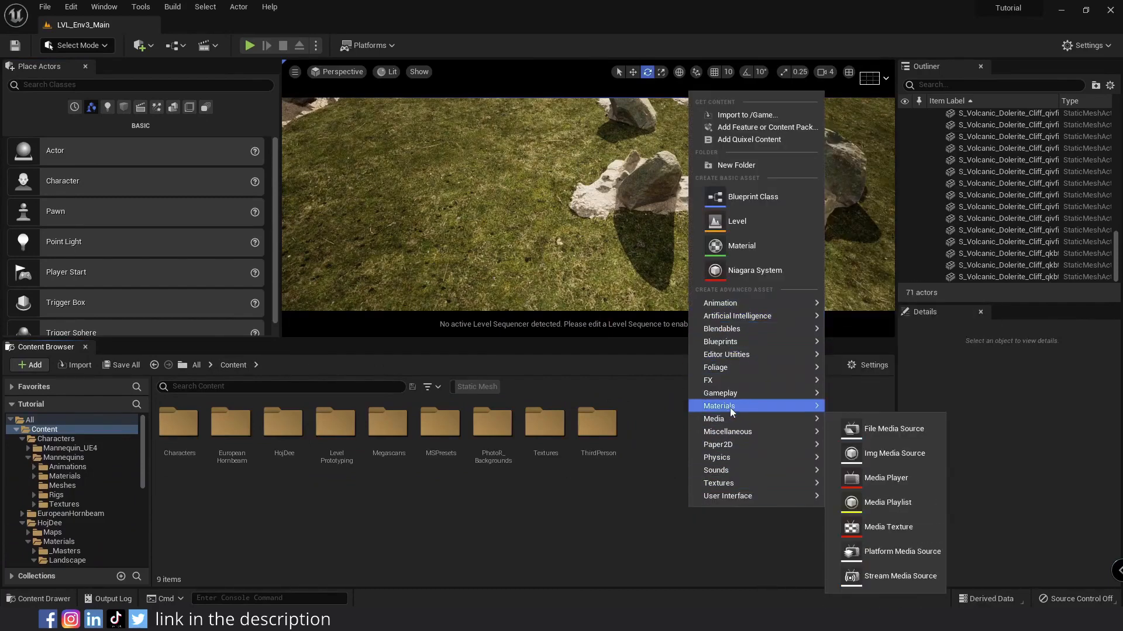
mouse_move(759, 483)
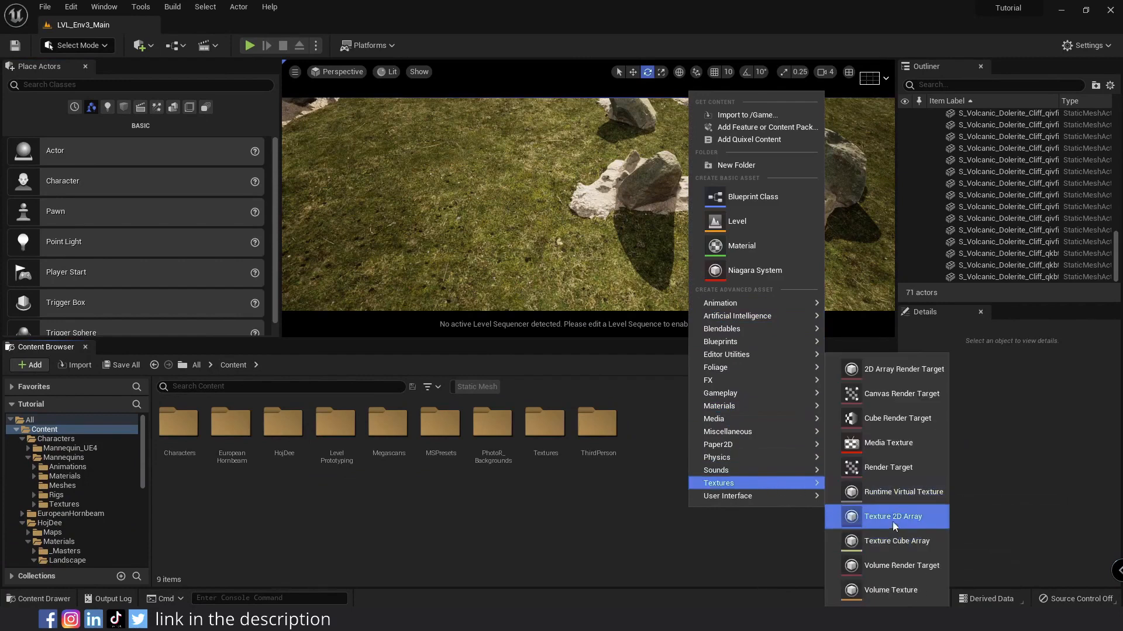
left_click(555, 518)
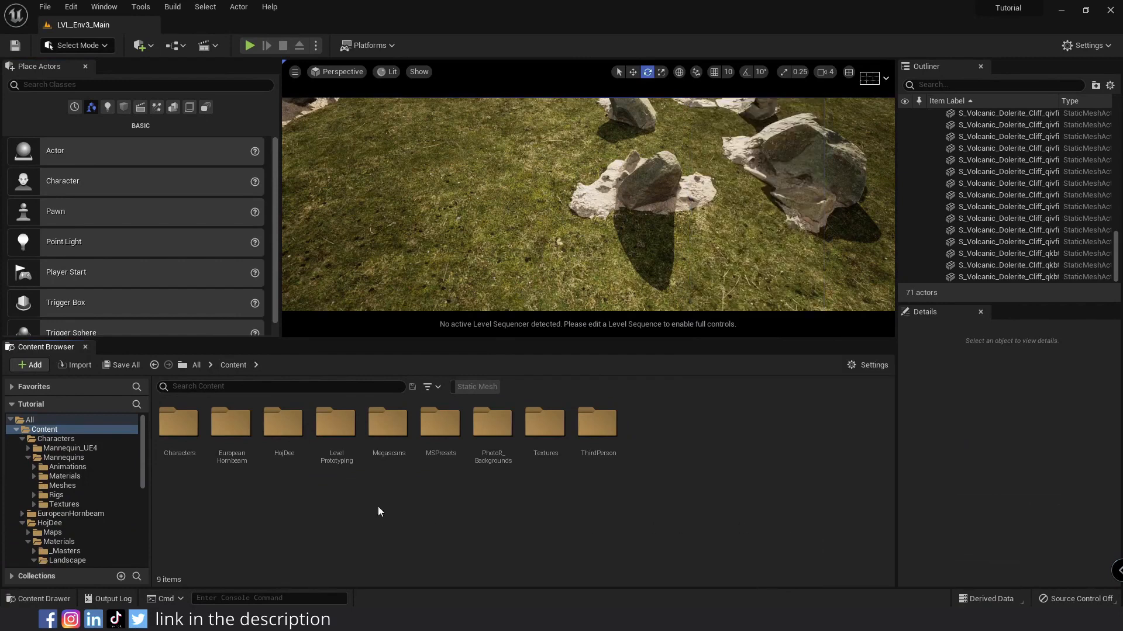
- Open the VirtualTextureAssets folder under HojDee, Materials, _Masters
double_click(286, 444)
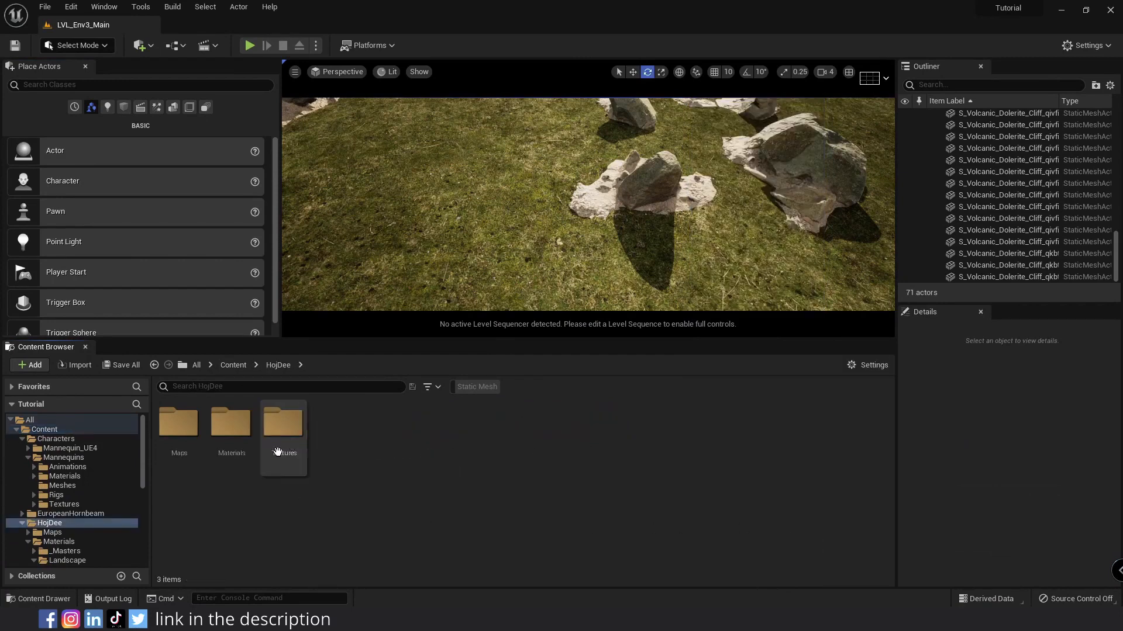
left_click(176, 442)
double_click(236, 440)
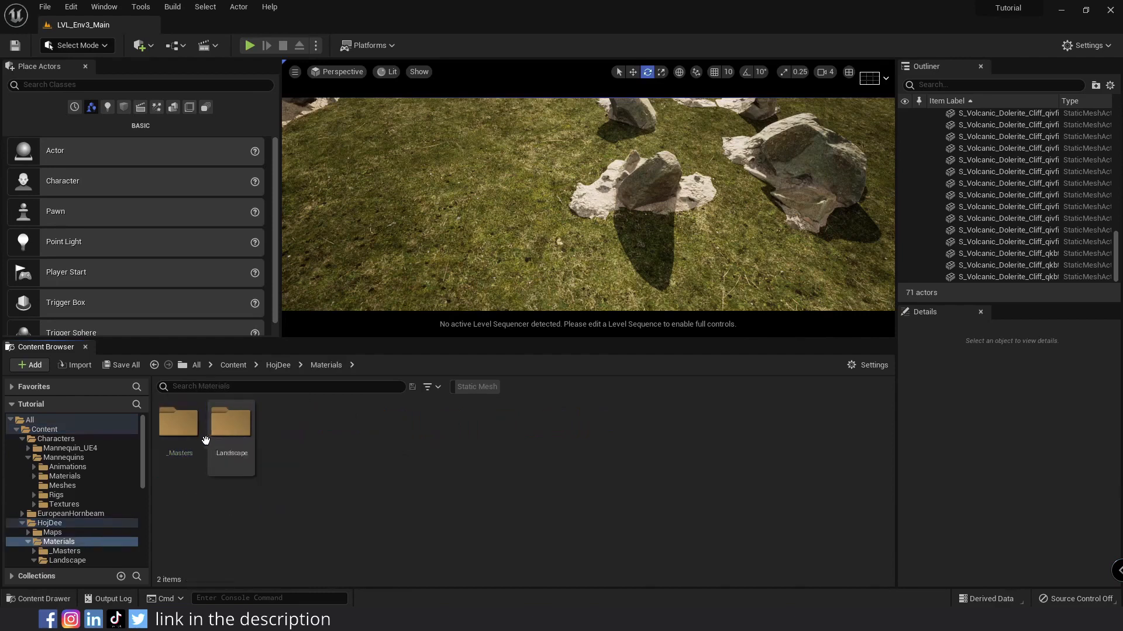
left_click(201, 438)
double_click(201, 439)
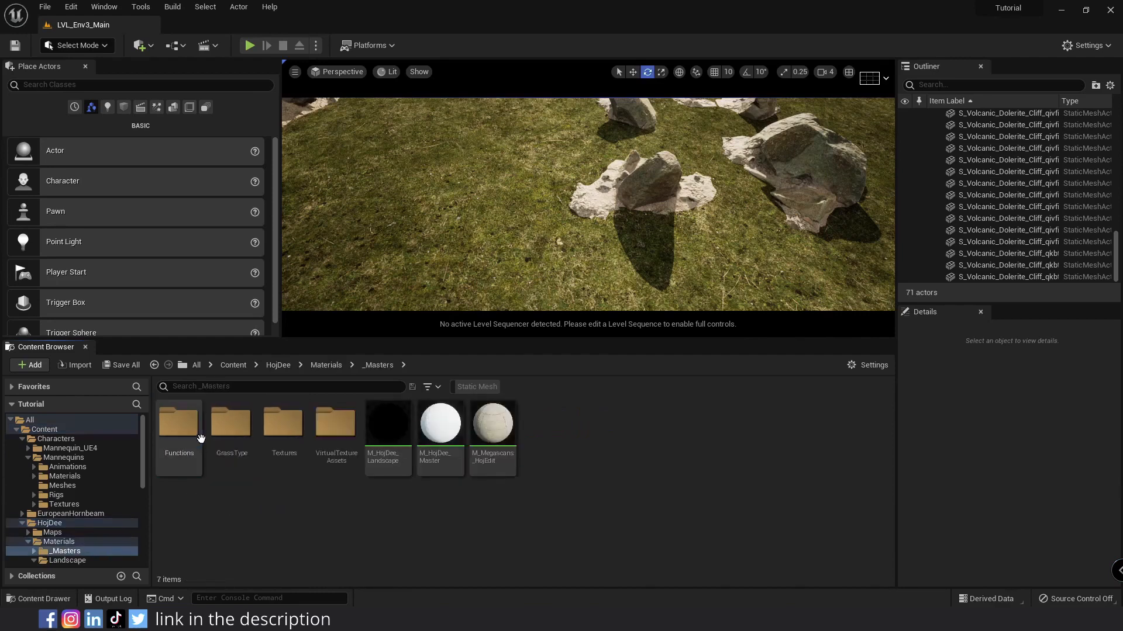
double_click(333, 437)
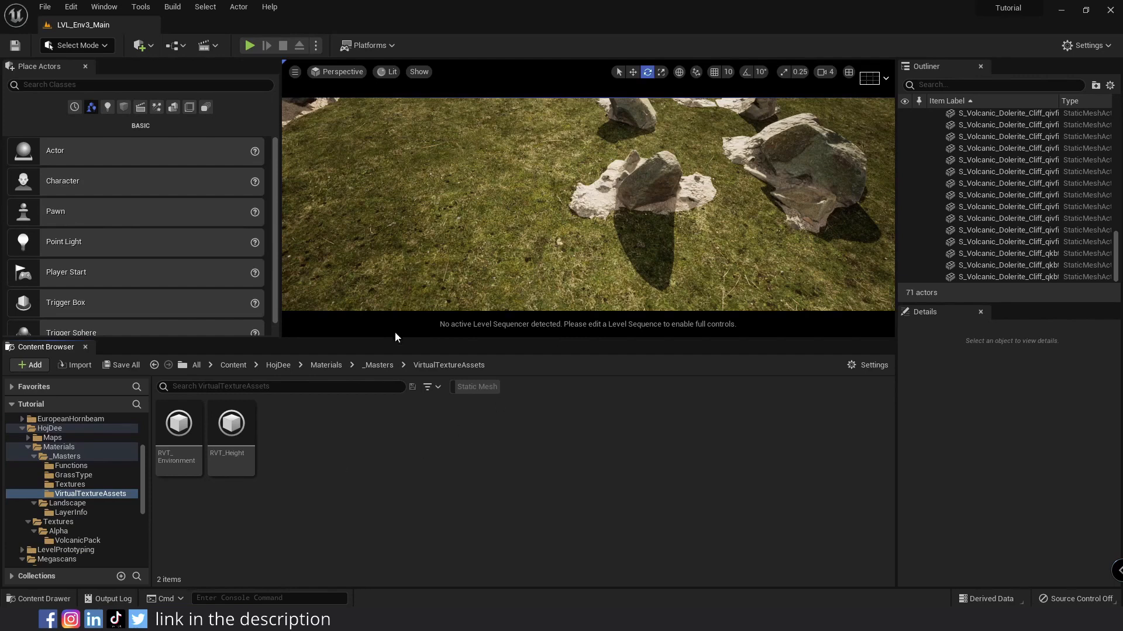
- Place a Runtime Virtual Texture Volume on the grass in front of the cliff rocks
left_click_drag(396, 338, 399, 424)
right_click_drag(503, 281, 458, 223)
key("w")
key("s")
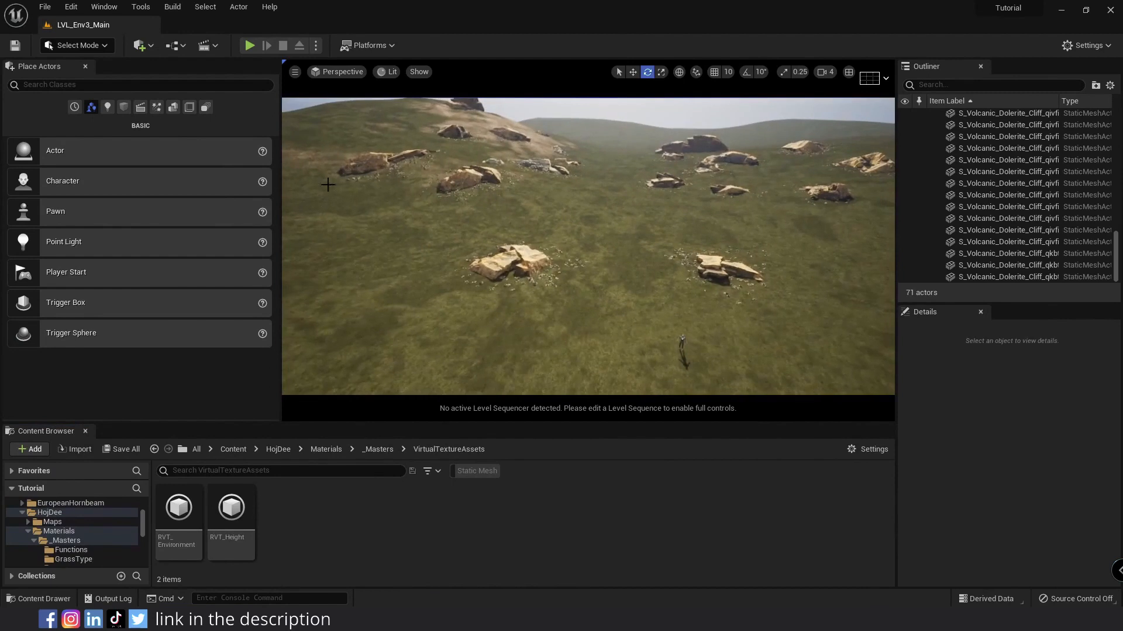
left_click(142, 45)
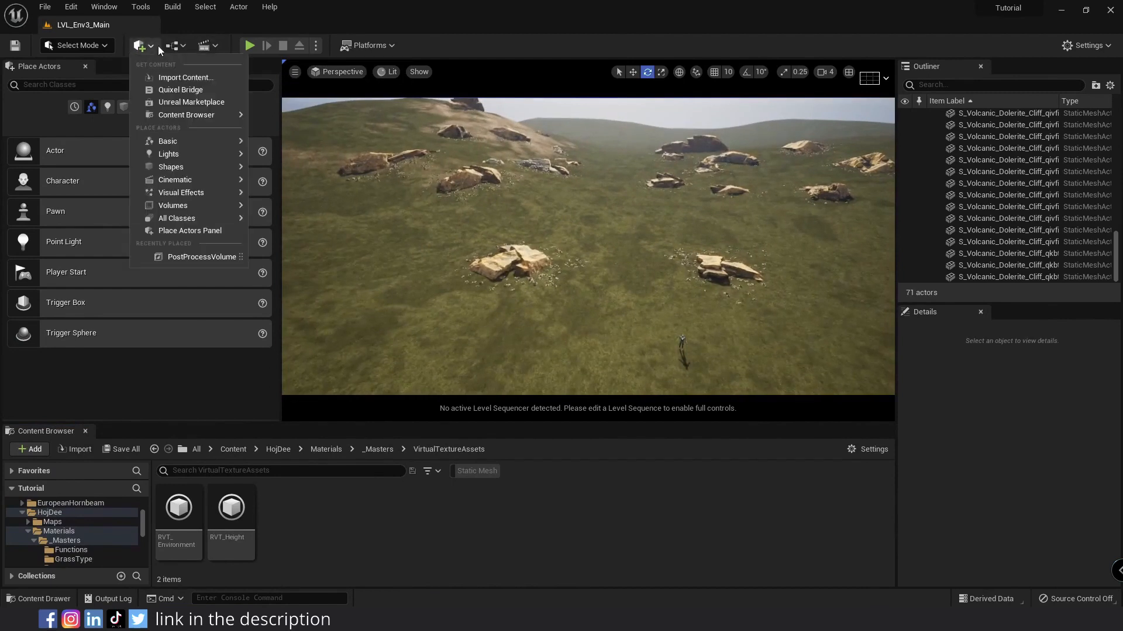
mouse_move(190, 219)
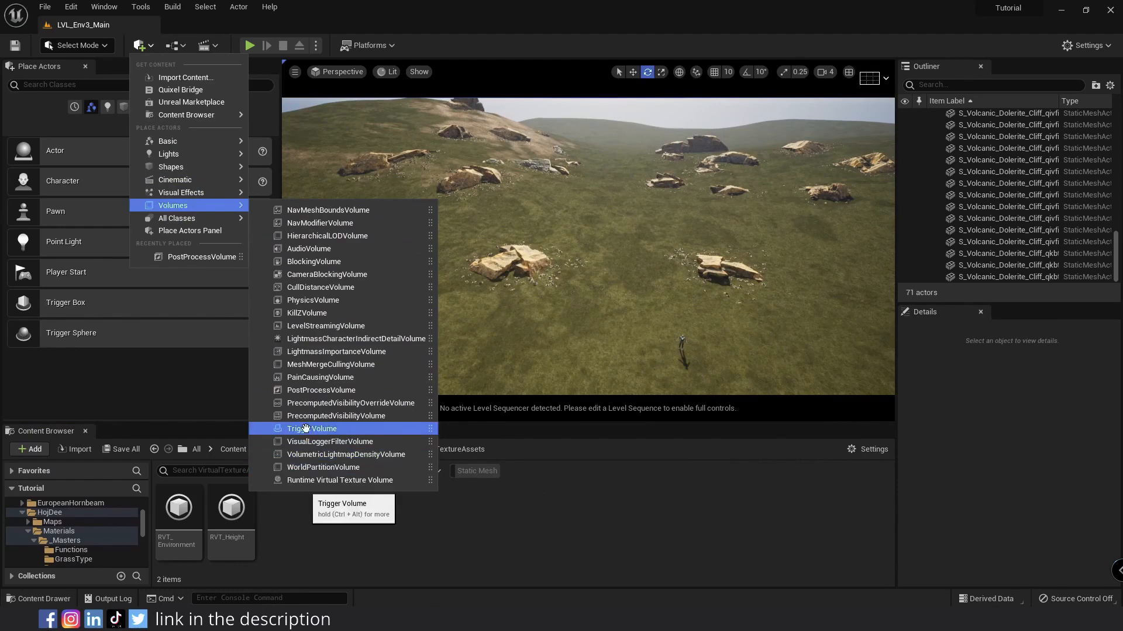
left_click_drag(306, 482, 509, 339)
key("f")
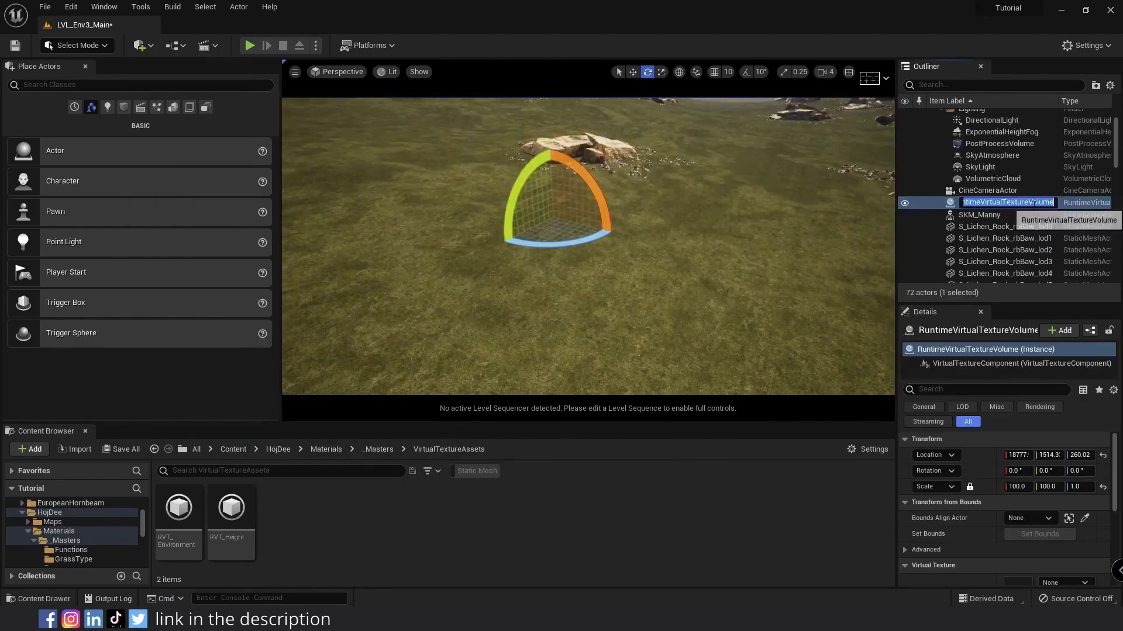
- Snap the volume to the ground and scale it to about 106 × 102 × 15
double_click(994, 202)
scroll(750, 263, "down", 3)
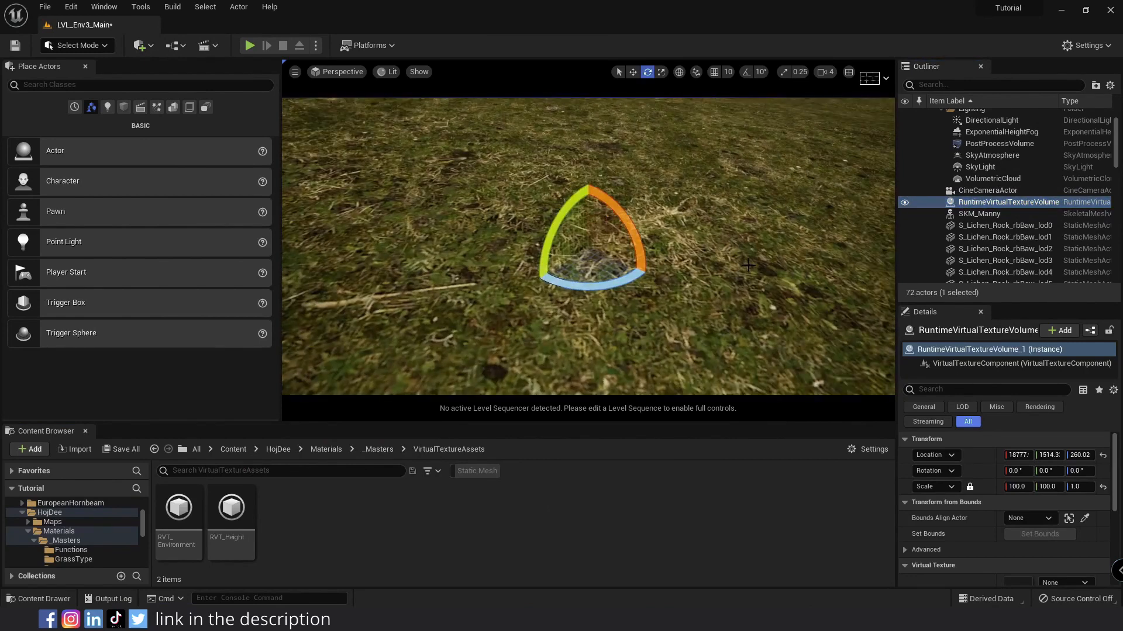
key("w")
scroll(750, 263, "down", 5)
key("End")
left_click_drag(751, 263, 719, 237, "alt")
right_click_drag(719, 237, 690, 236)
key("r")
left_click_drag(627, 246, 607, 262)
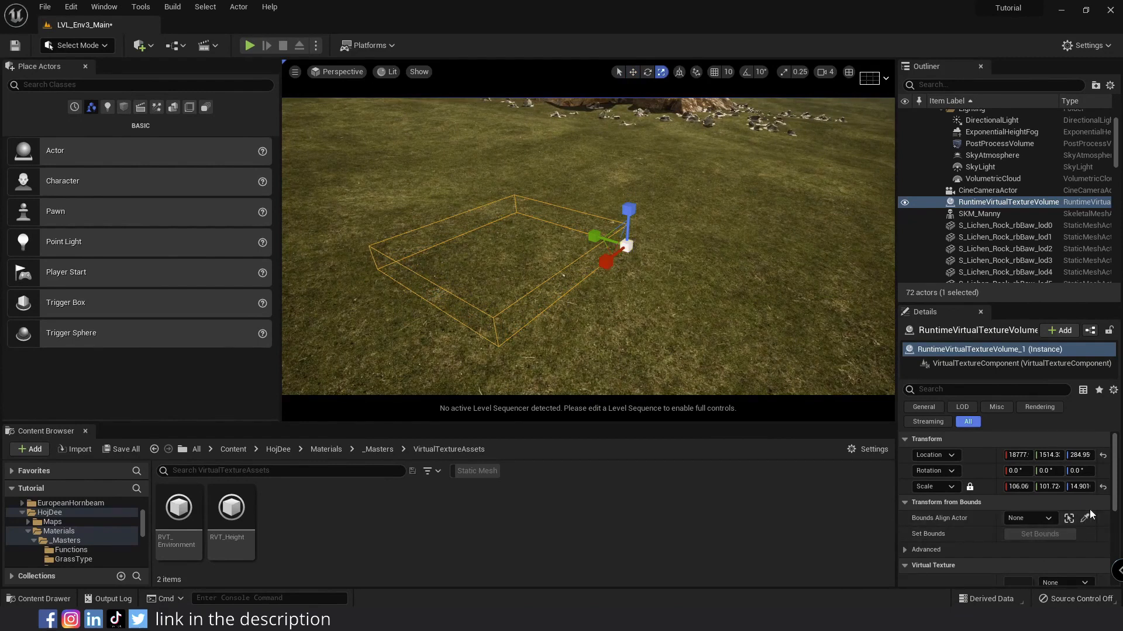
- Assign RVT_Environment as the volume's virtual texture
scroll(994, 532, "down", 3)
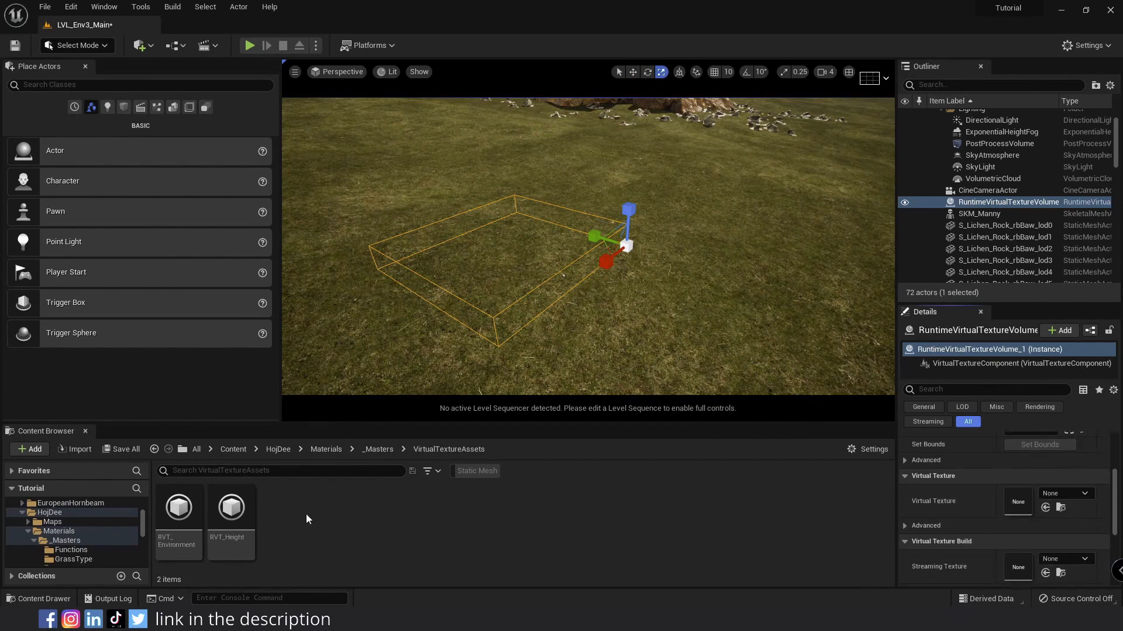
left_click(178, 517)
left_click(1046, 508)
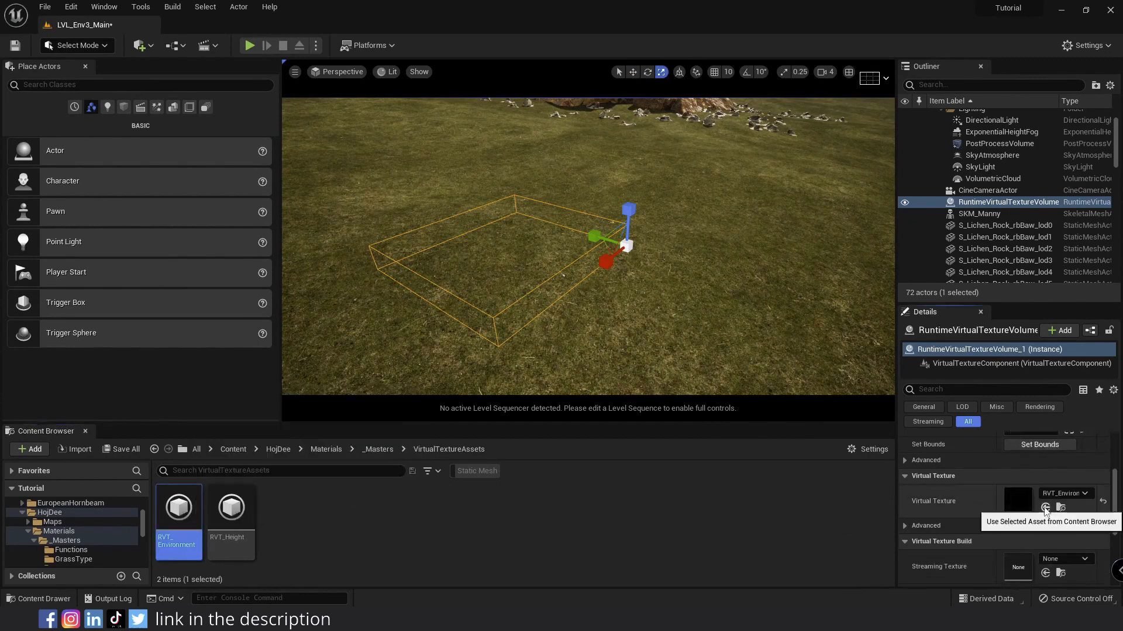
- Set Landscape as the volume's bounds align actor and fit the volume's bounds to it
scroll(1053, 509, "up", 2)
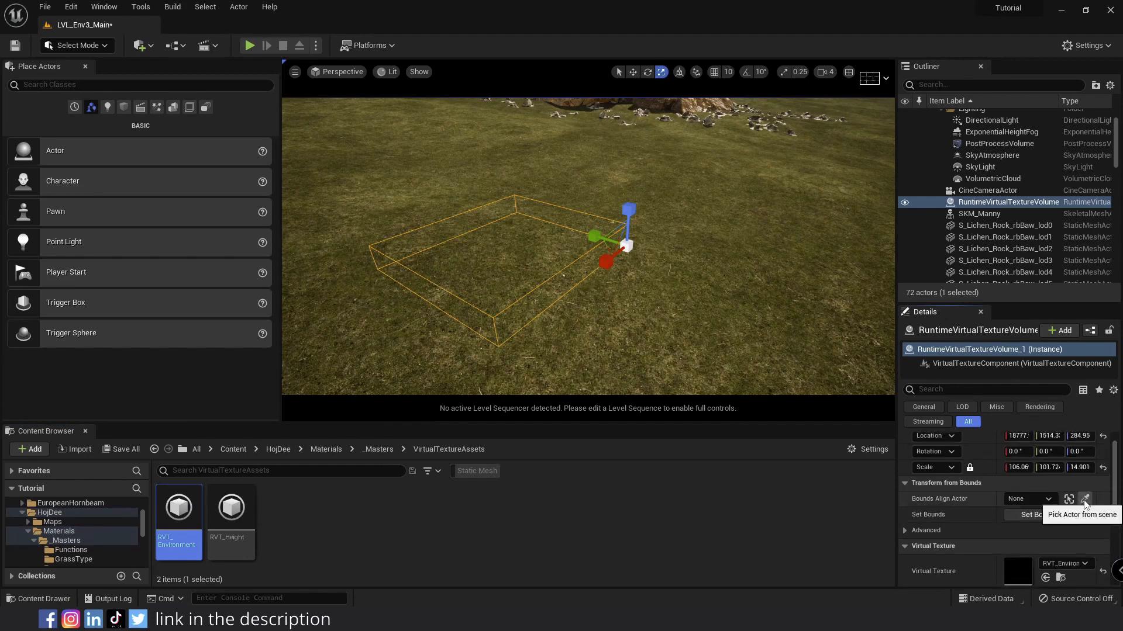
left_click(1085, 500)
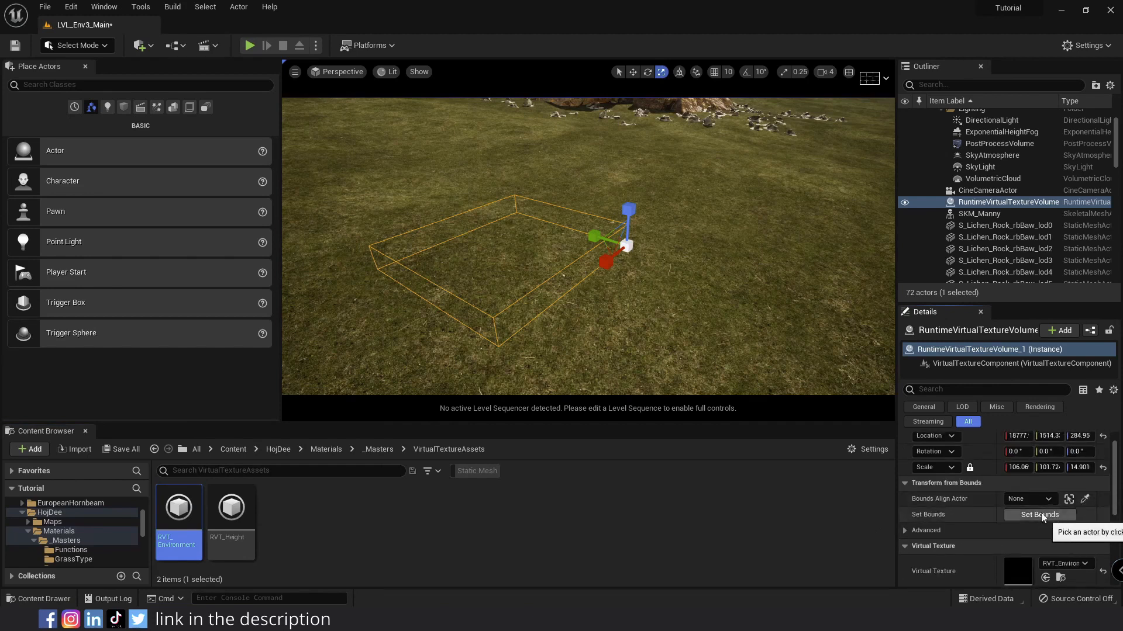
left_click(718, 358)
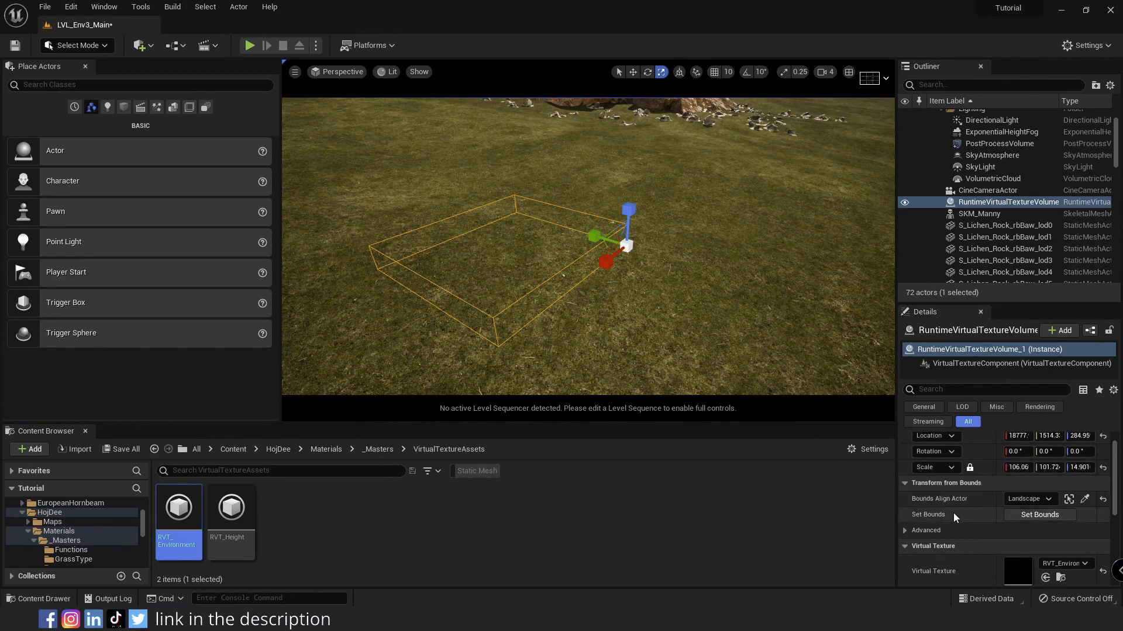
left_click(1055, 518)
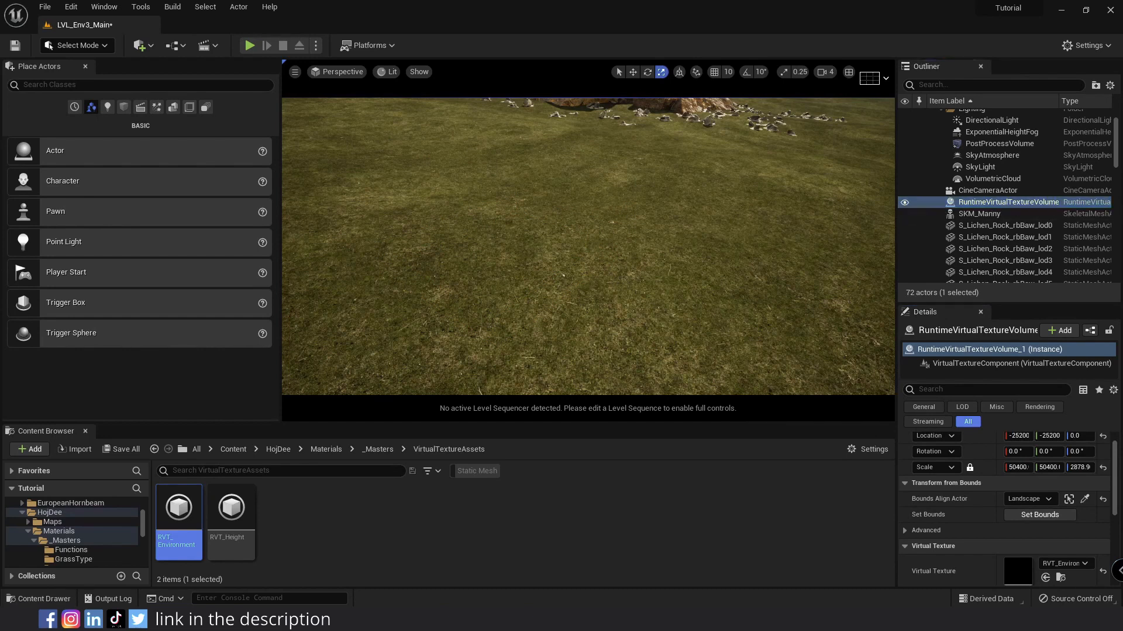
- Duplicate the runtime virtual texture volume and assign RVT_Height as the copy's virtual texture
right_click_drag(632, 283, 613, 283)
key("ctrl+d")
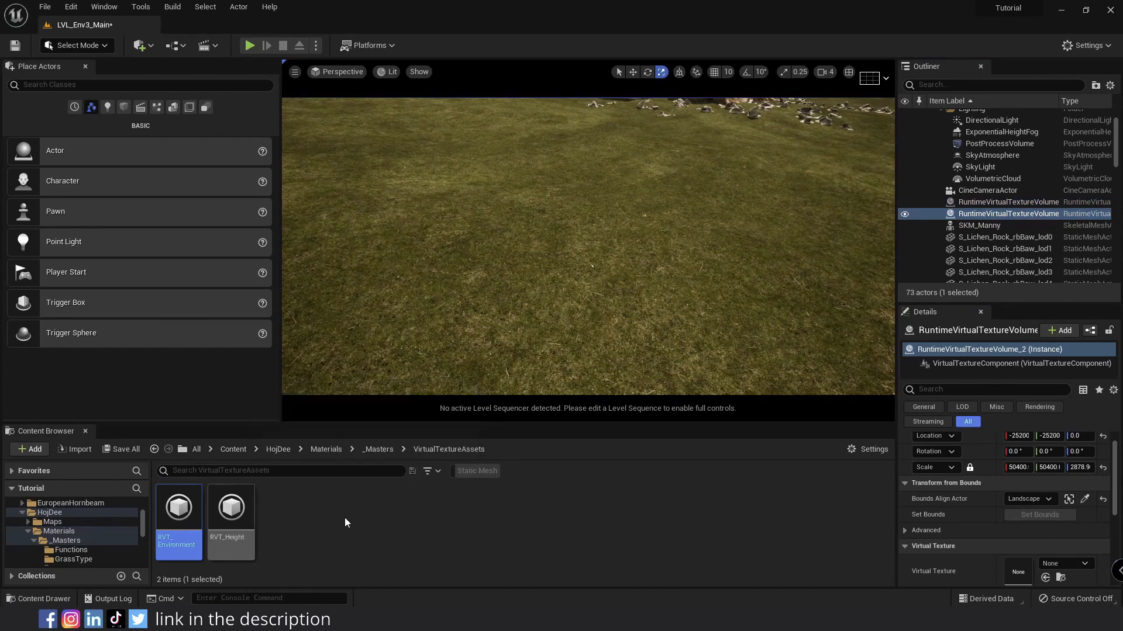
scroll(925, 549, "down", 2)
left_click(231, 521)
left_click_drag(231, 521, 1023, 535)
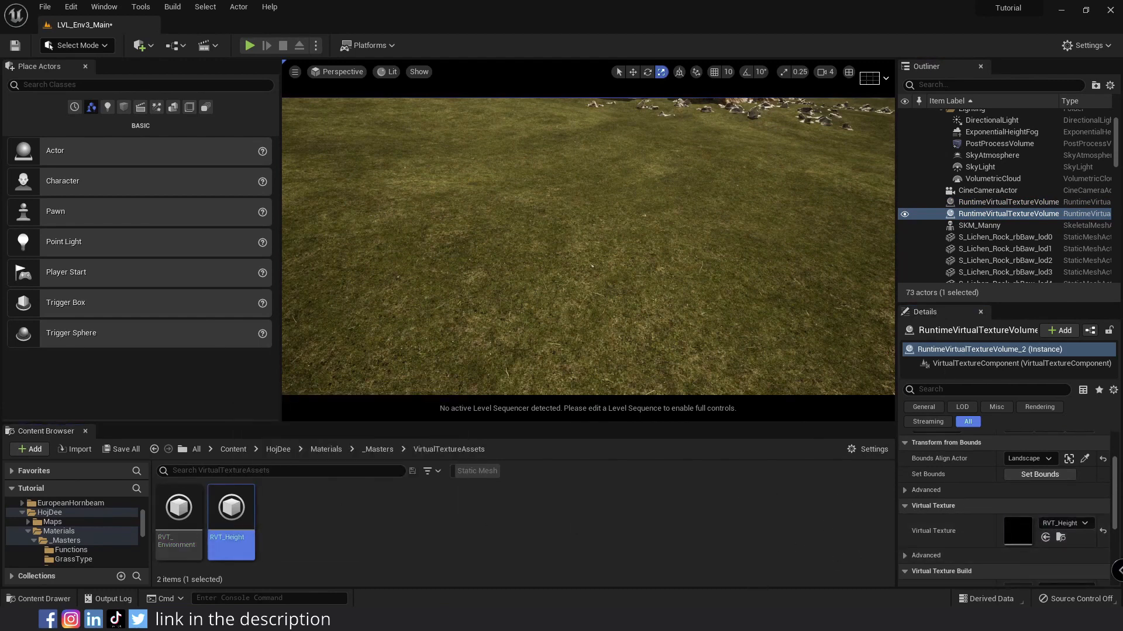
- Make the landscape draw in two virtual textures, with RVT_Environment at index 0 and RVT_Height at index 1
left_click(760, 292)
right_click_drag(933, 508, 938, 434)
right_click_drag(938, 553, 937, 433)
right_click_drag(955, 534, 954, 443)
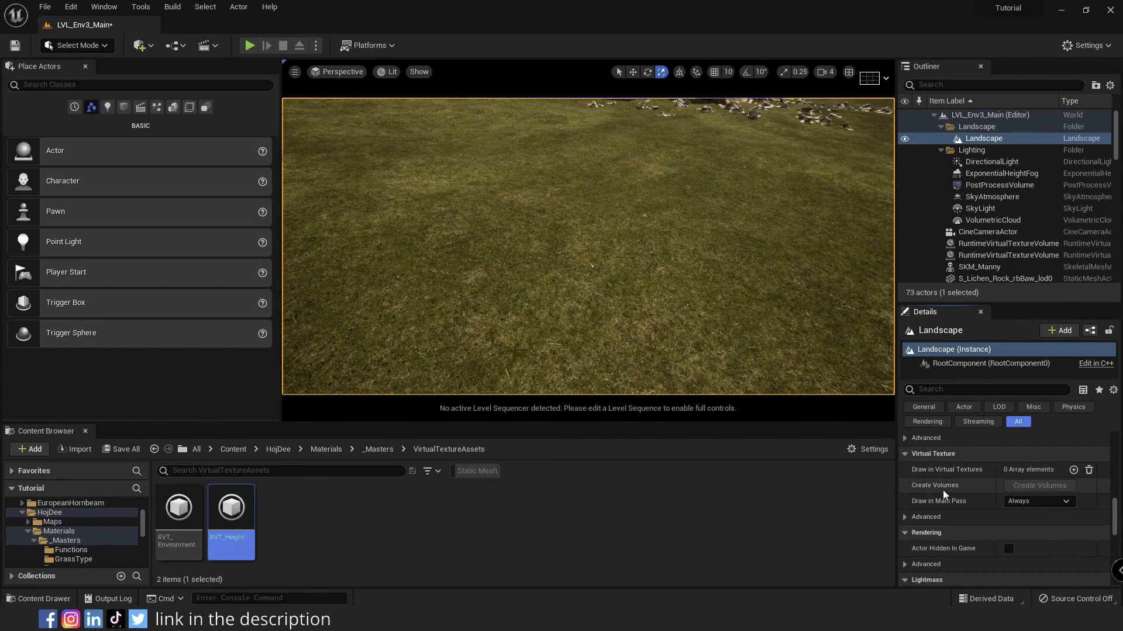
left_click(1074, 471)
left_click(1073, 470)
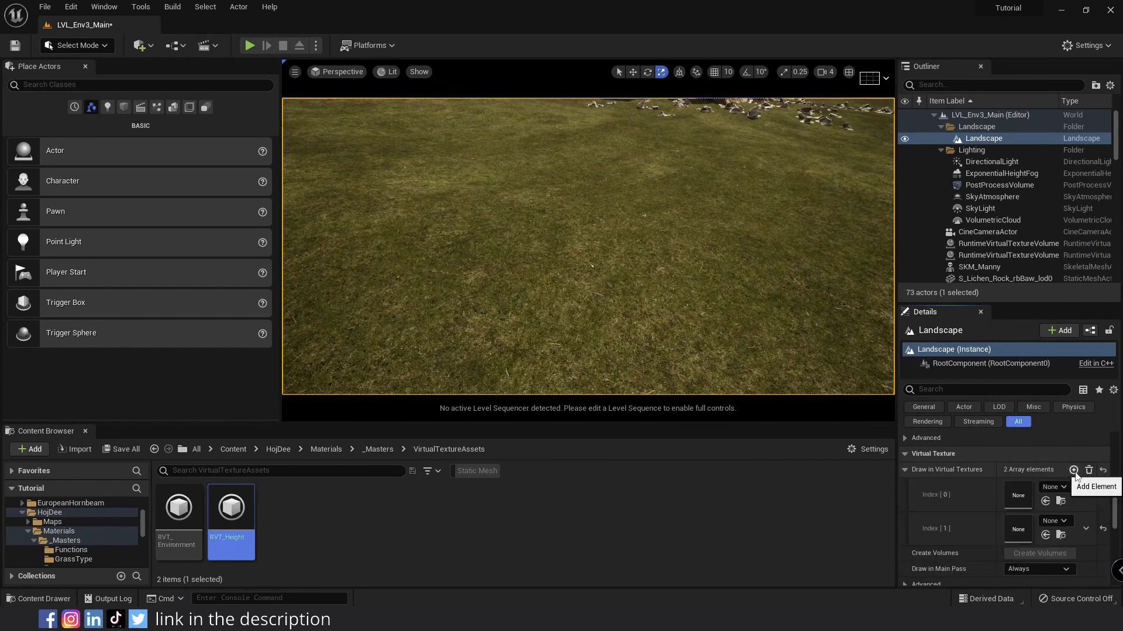
left_click(178, 514)
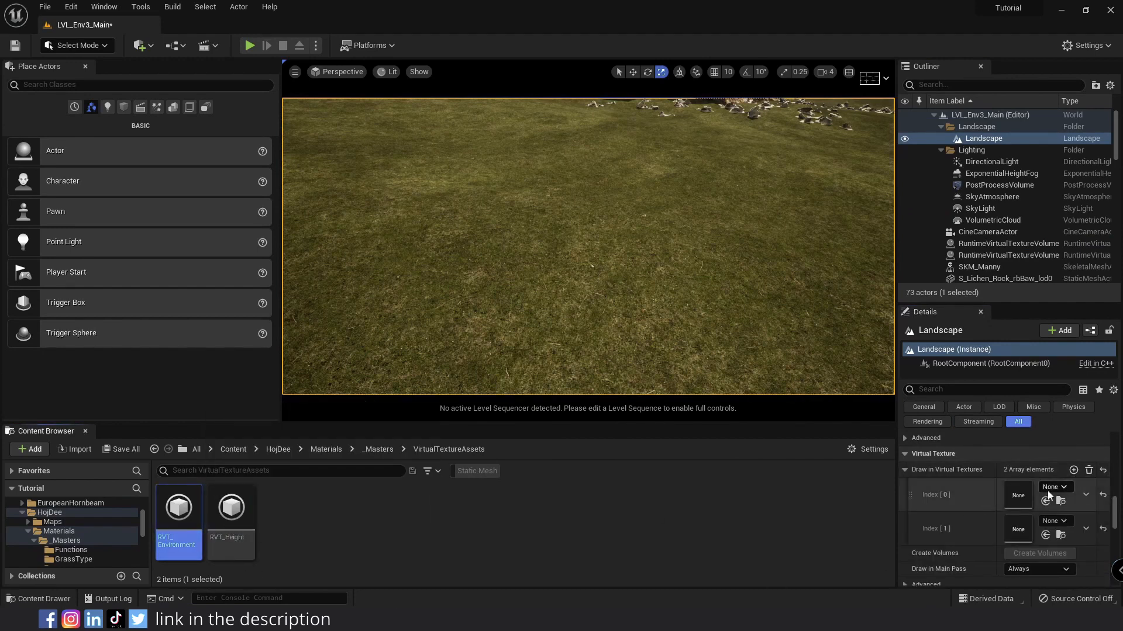
left_click(1044, 501)
left_click(231, 515)
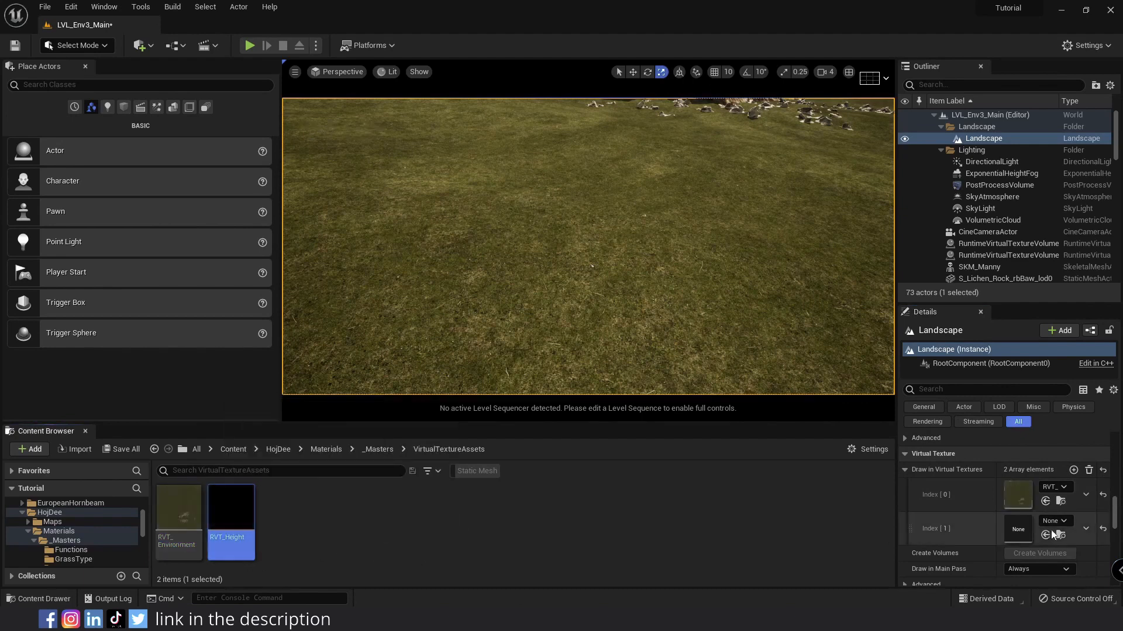
left_click(1046, 535)
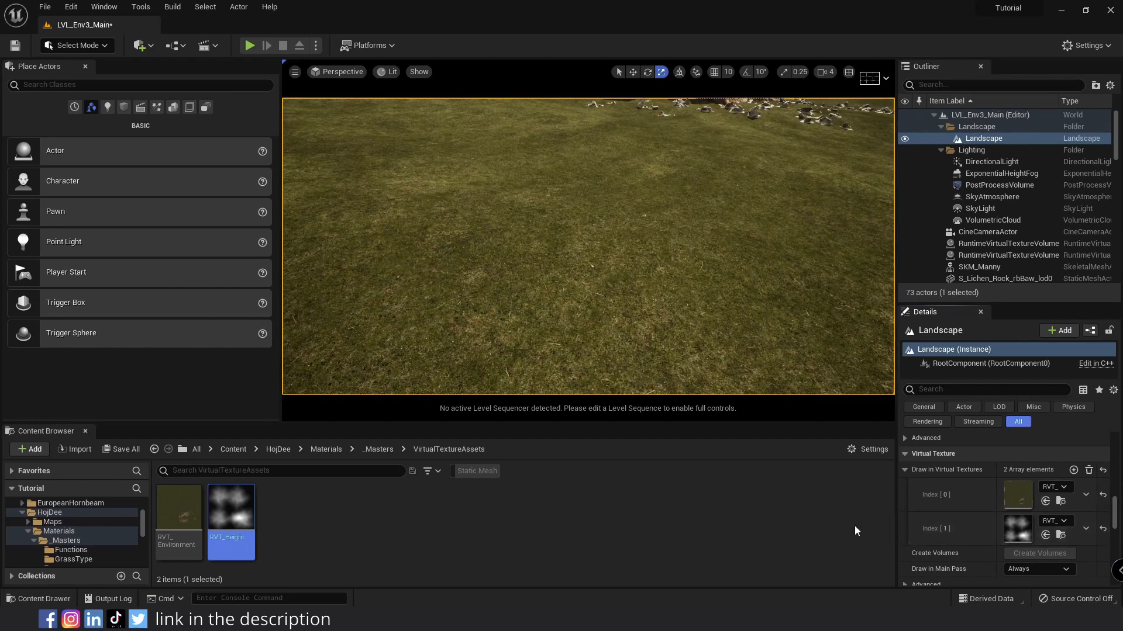
- Open the M_Megascans_HojEdit material from the _Masters folder
left_click(66, 540)
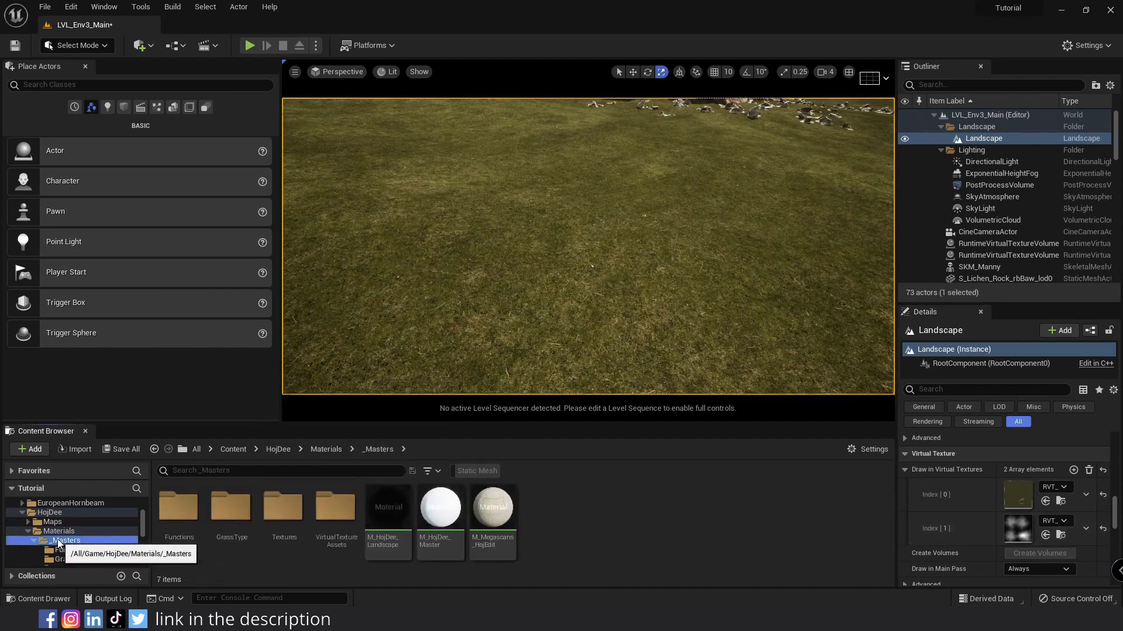
left_click(497, 512)
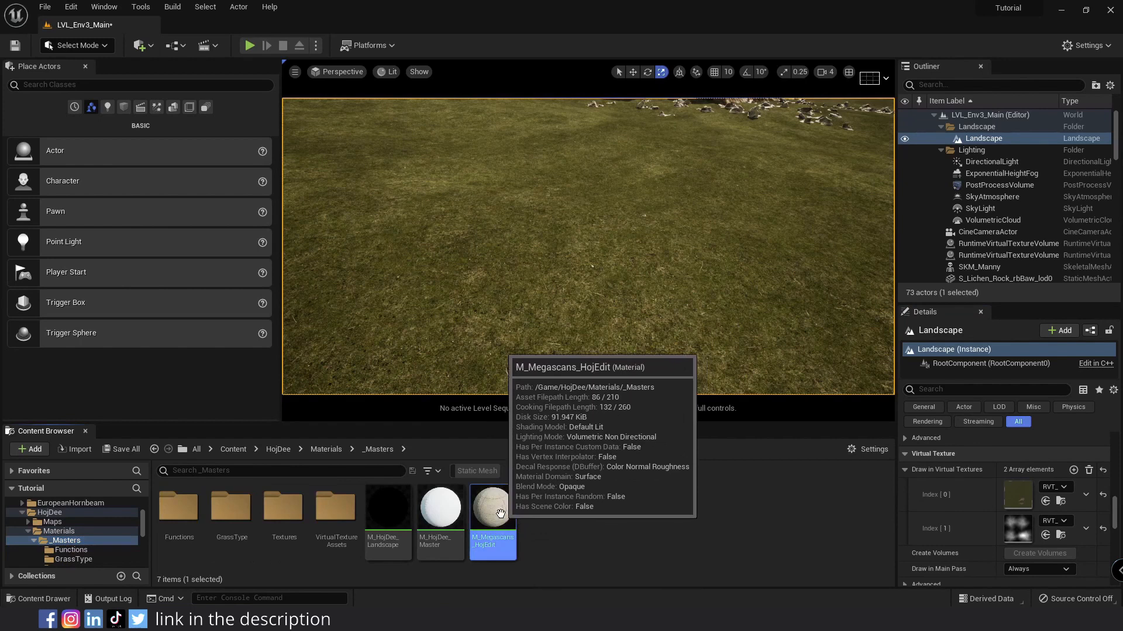
double_click(494, 509)
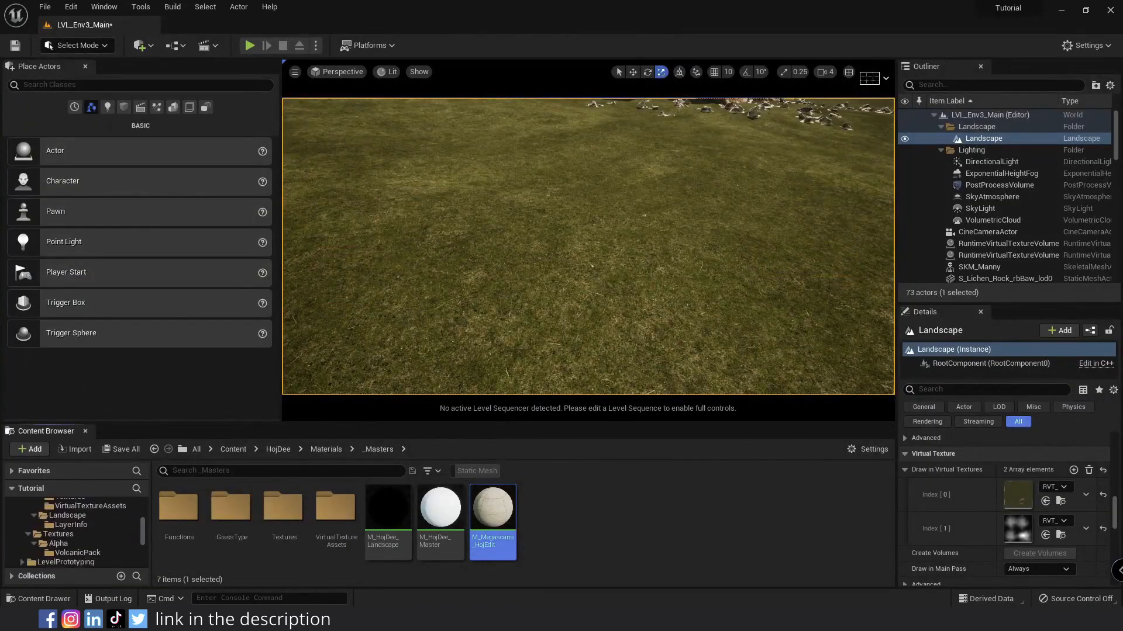
- Open the original rock material instance in the Megascans Volcanic_Dolerite_Assembly_qcztS folder
scroll(88, 526, "down", 1)
left_click(87, 529)
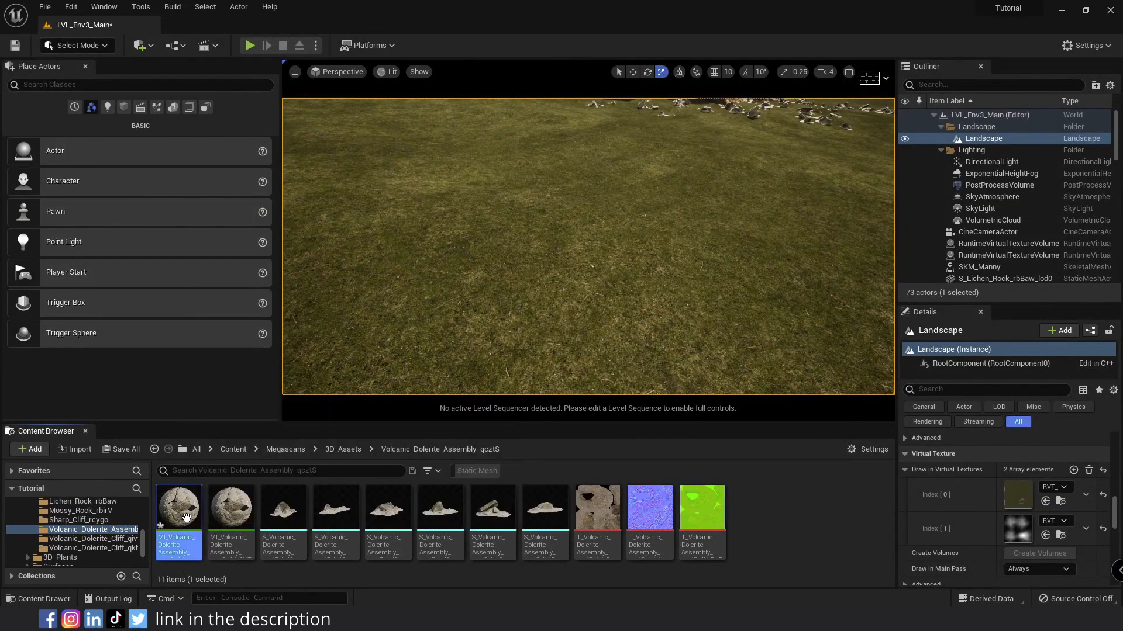
double_click(230, 516)
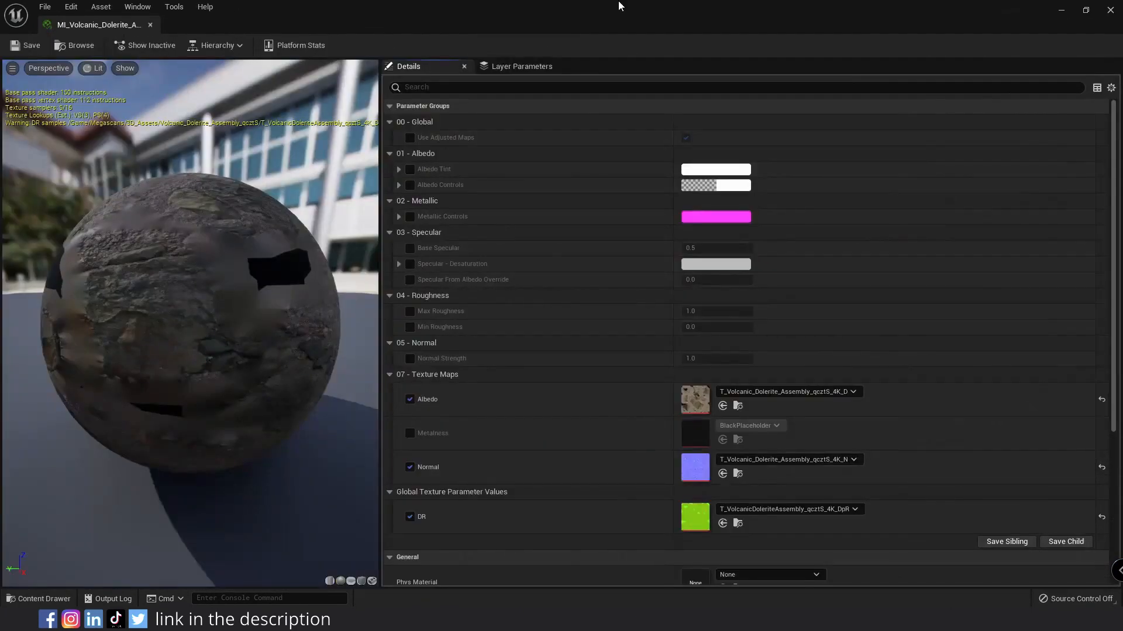
- Set M_Megascans_HojEdit from the _Masters folder as the parent of the Volcanic Dolerite Assembly material instance
left_click_drag(620, 5, 672, 57)
scroll(81, 563, "up", 5)
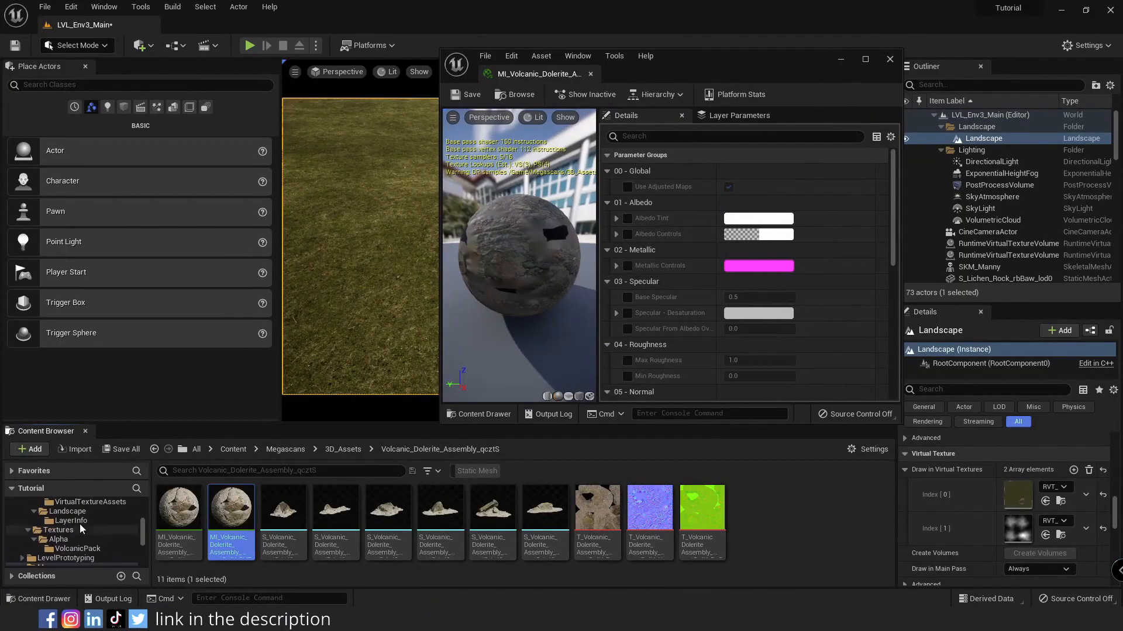
scroll(82, 559, "up", 2)
left_click(66, 535)
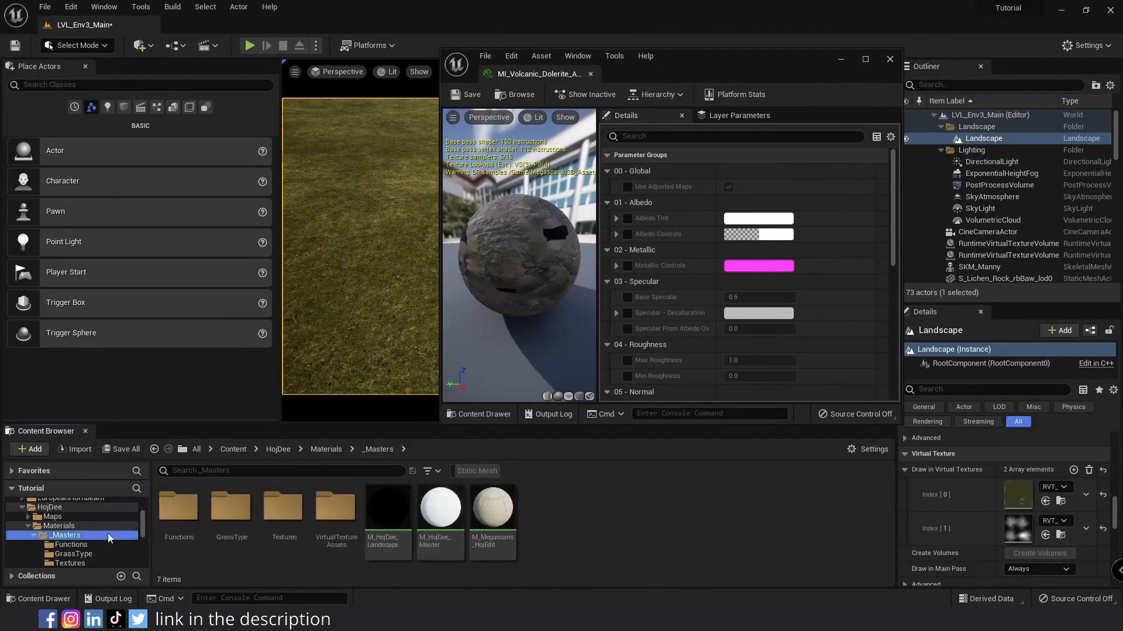
left_click(472, 518)
scroll(760, 263, "down", 10)
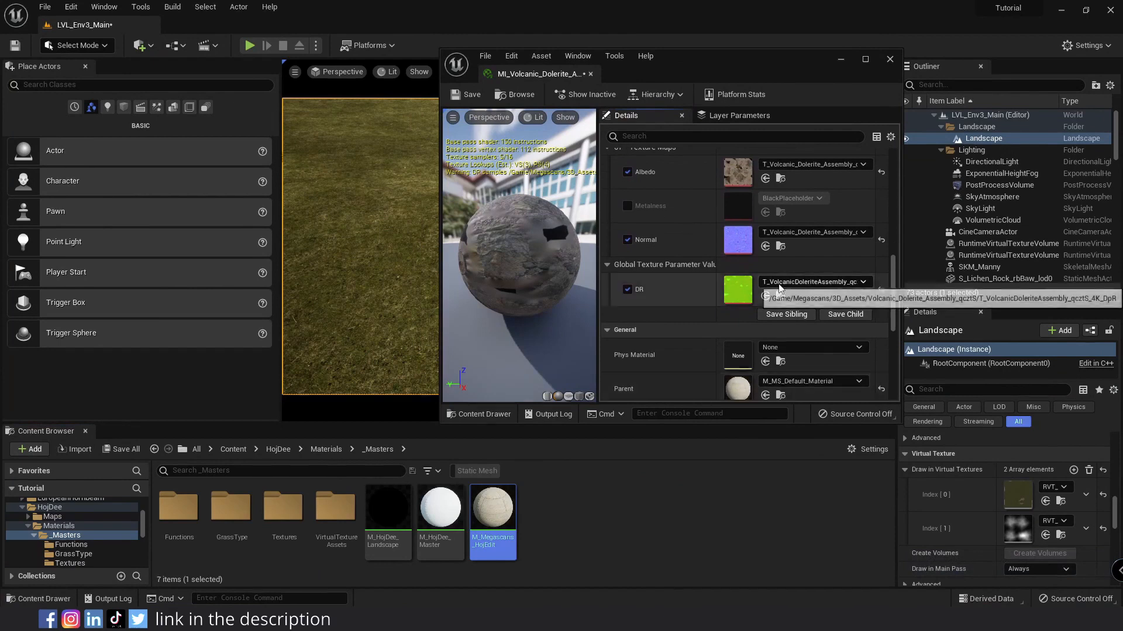
left_click_drag(493, 514, 737, 389)
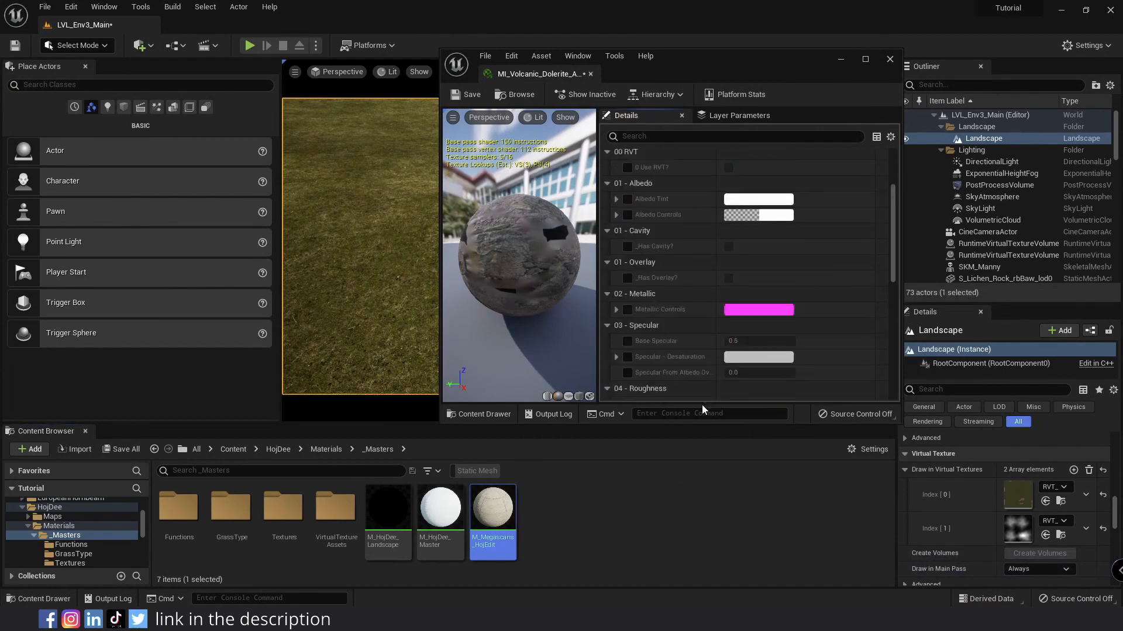
- Enable Use RVT in the Volcanic Dolerite Assembly material instance and view the small rocks on the grass
left_click(627, 282)
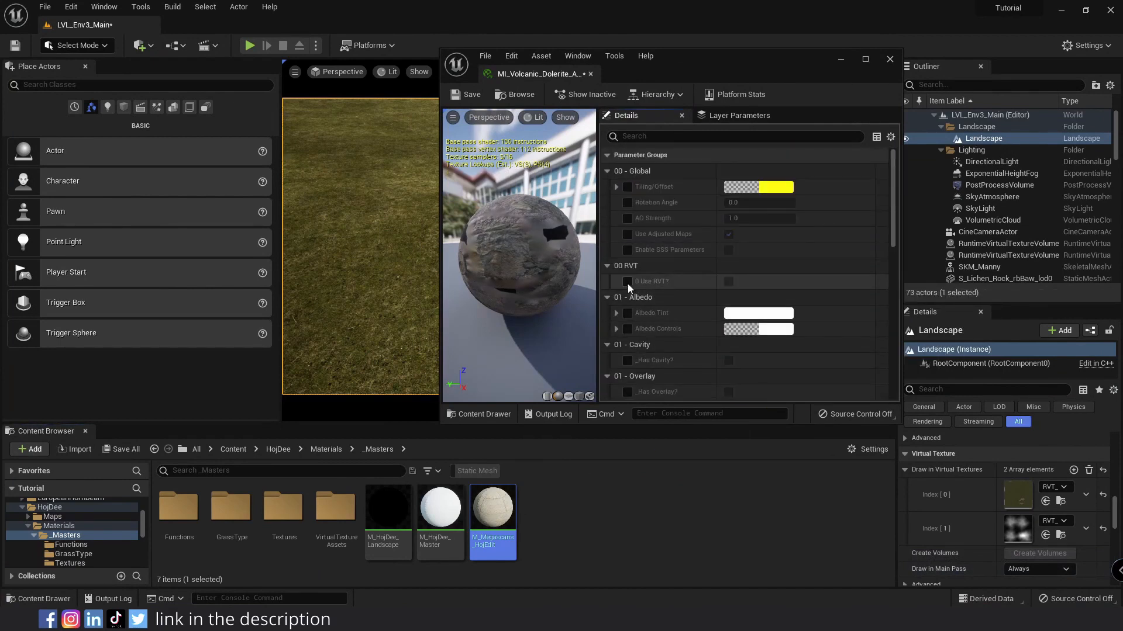
left_click(727, 282)
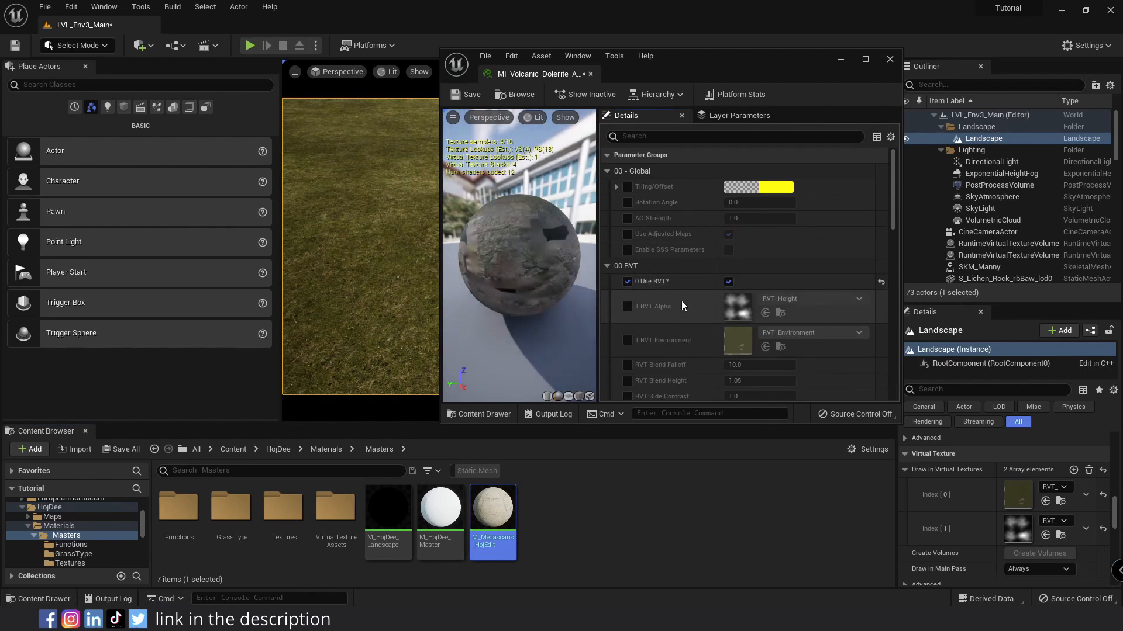
left_click_drag(701, 58, 37, 71)
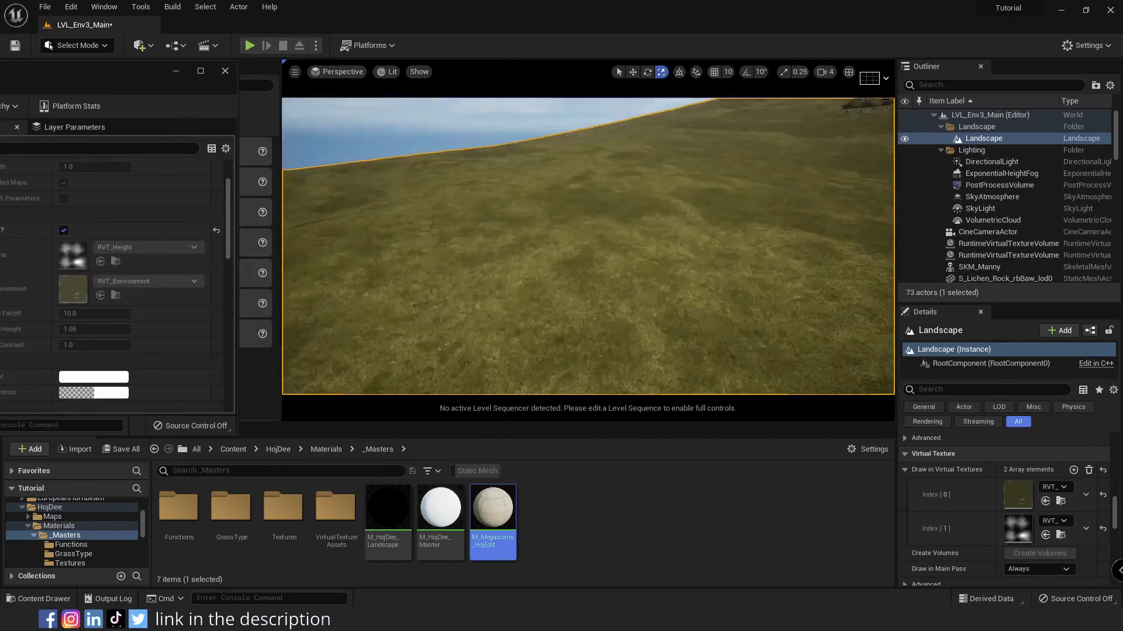
right_click_drag(436, 244, 435, 244)
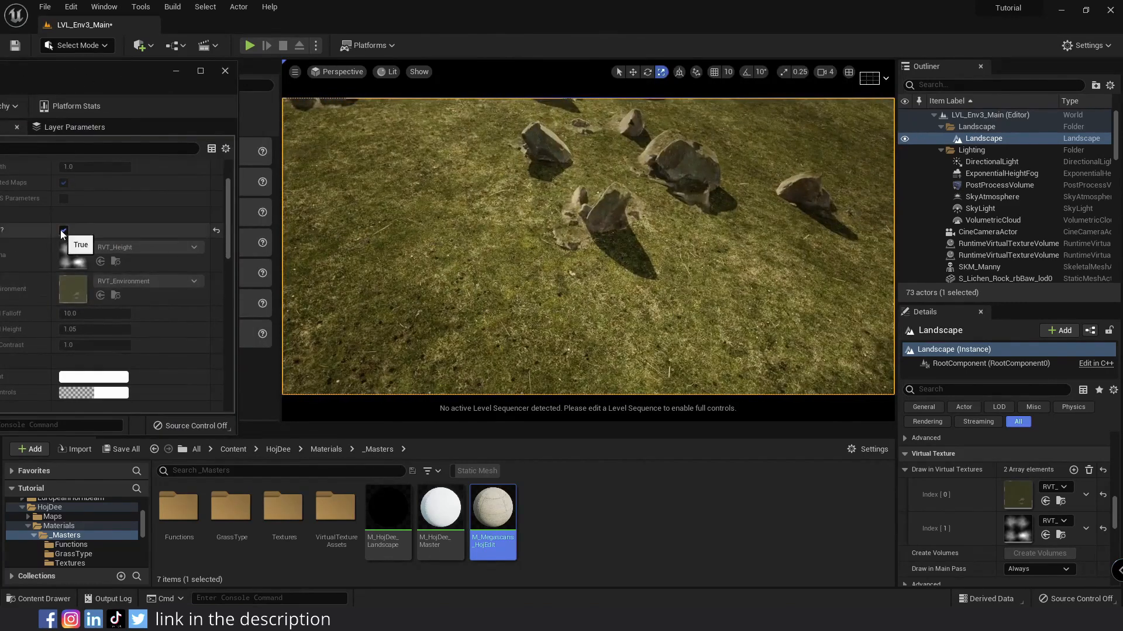
right_click_drag(351, 234, 350, 234)
- Set the small rocks' RVT Blend Height to 1.0 and RVT Side Contrast to 2.0, and close the instance
left_click_drag(111, 74, 162, 61)
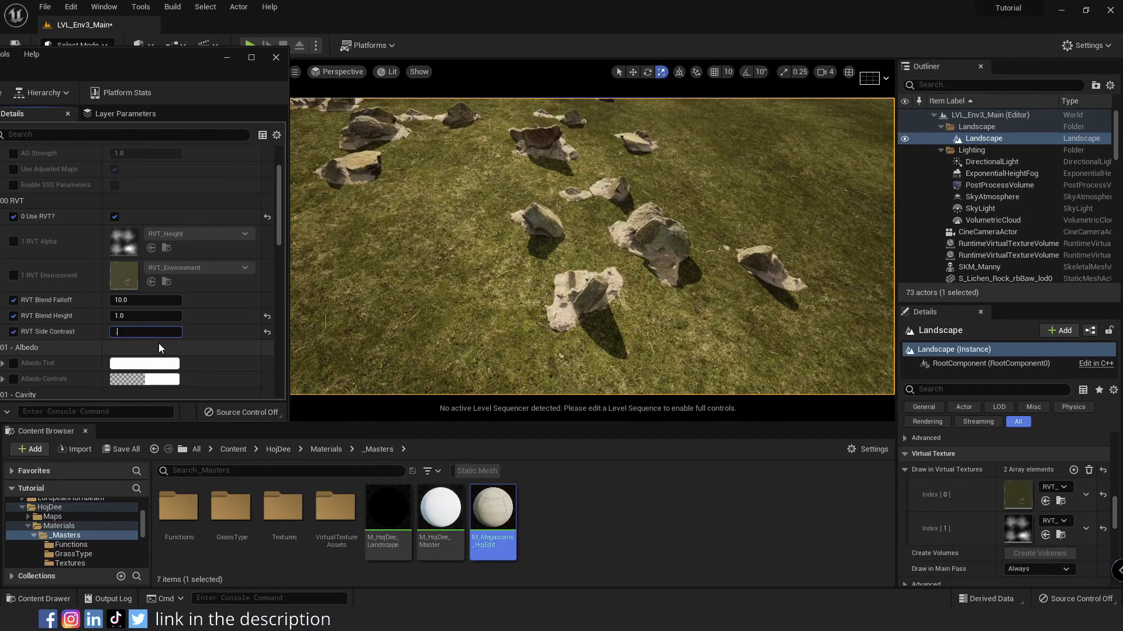
right_click_drag(409, 263, 410, 263)
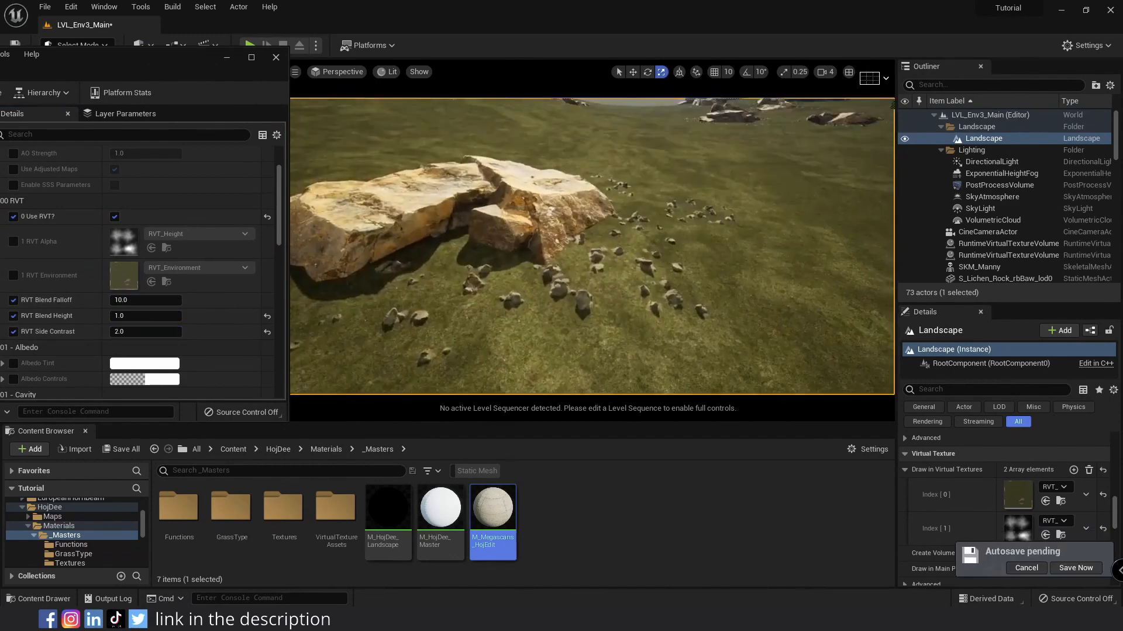
right_click_drag(545, 316, 546, 316)
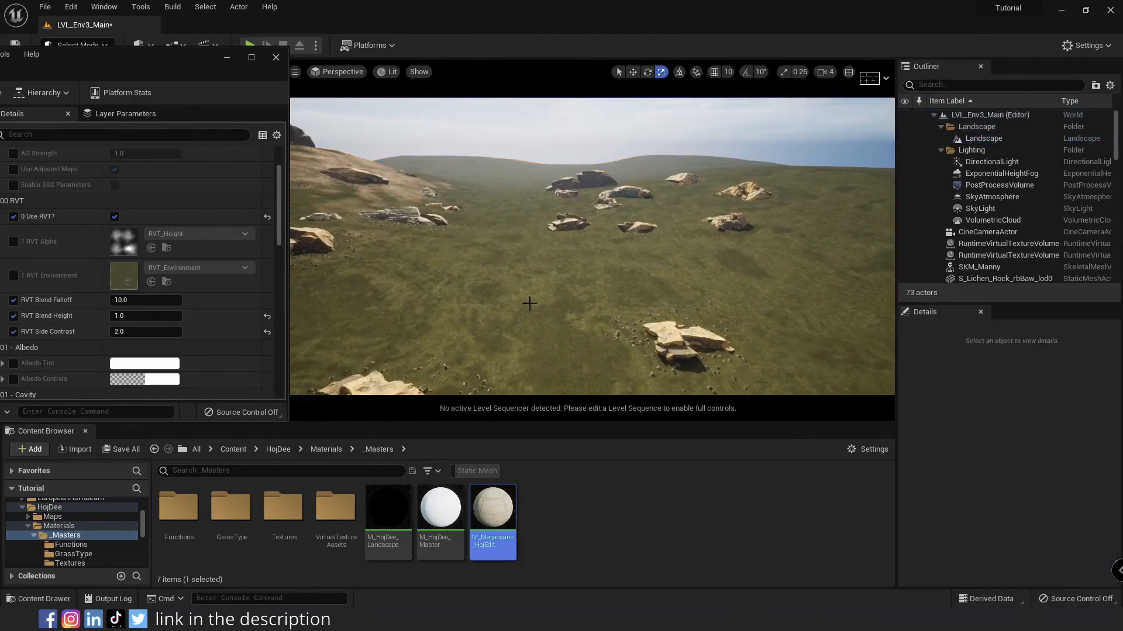
left_click(276, 57)
- Rename the Volcanic_Dolerite_Cliff_qivfi material instance with an _RVT suffix and duplicate it
right_click_drag(536, 262, 536, 262)
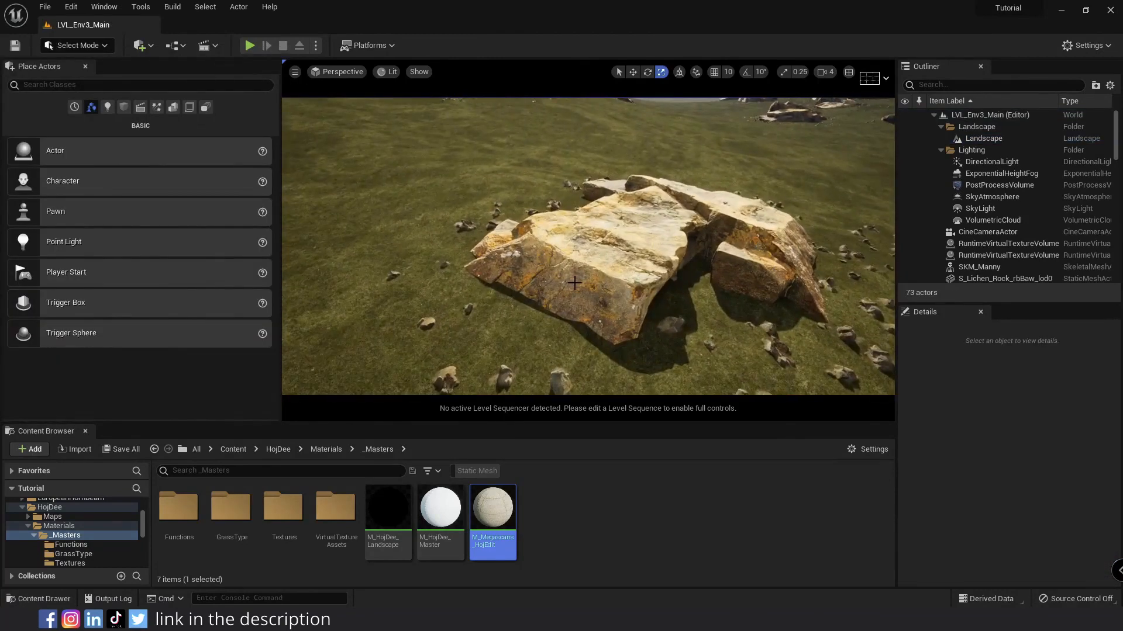
left_click(536, 262)
scroll(970, 562, "down", 2)
left_click(1062, 535)
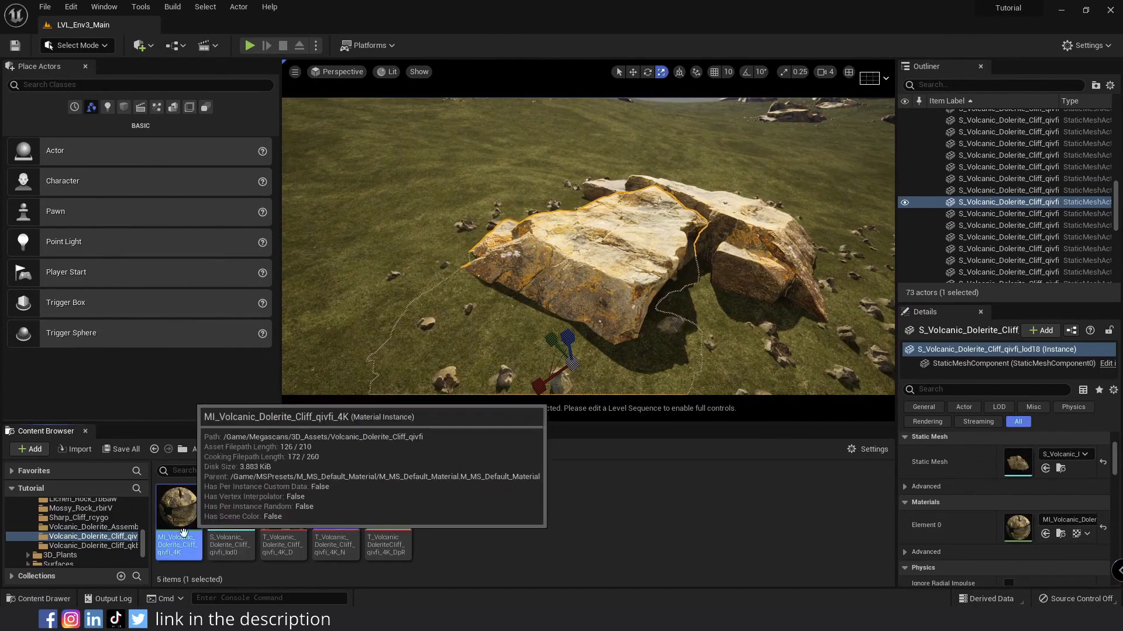
key("Return")
key("ctrl+d")
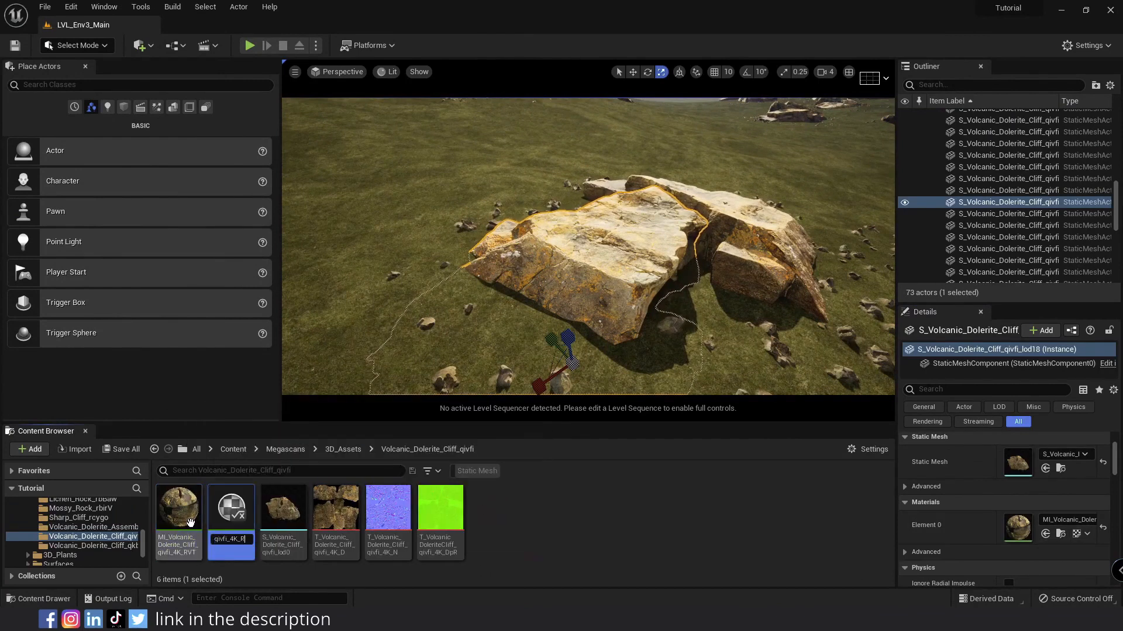
- Make M_Megascans_HojEdit the parent of the cliff's material instance and enable Use RVT
left_click(240, 509)
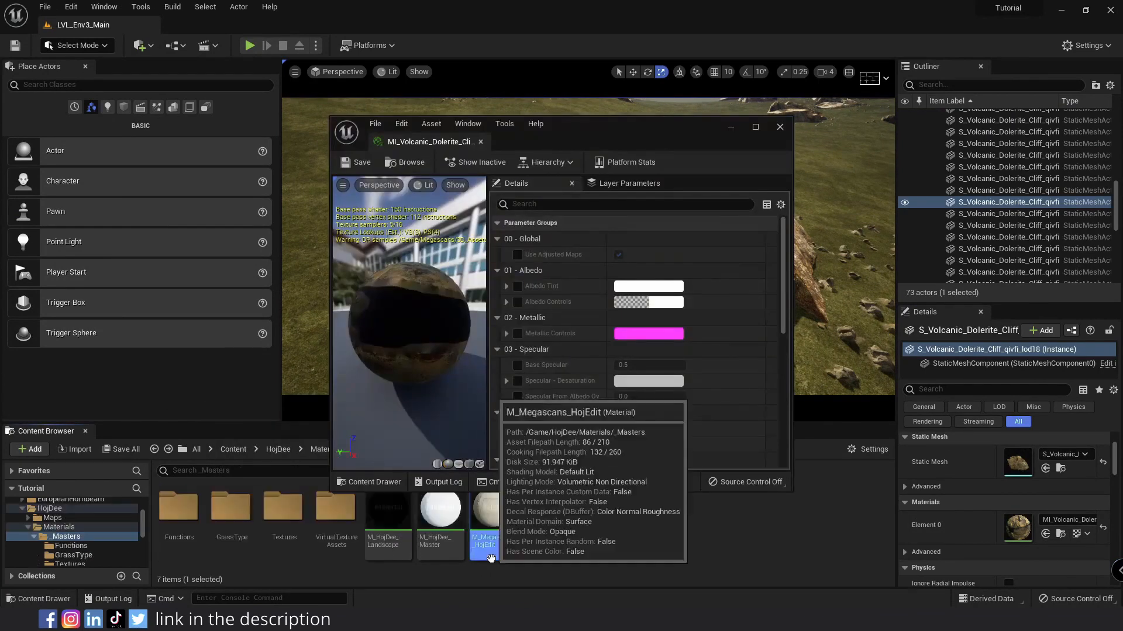
scroll(517, 228, "down", 5)
left_click_drag(678, 101, 156, 91)
scroll(142, 343, "up", 10)
left_click(4, 309)
left_click(104, 310)
- Set the cliff material's RVT Blend Height to 1.0 and RVT Side Contrast to 2.0
right_click_drag(421, 269, 359, 262)
scroll(117, 316, "down", 3)
left_click(4, 331)
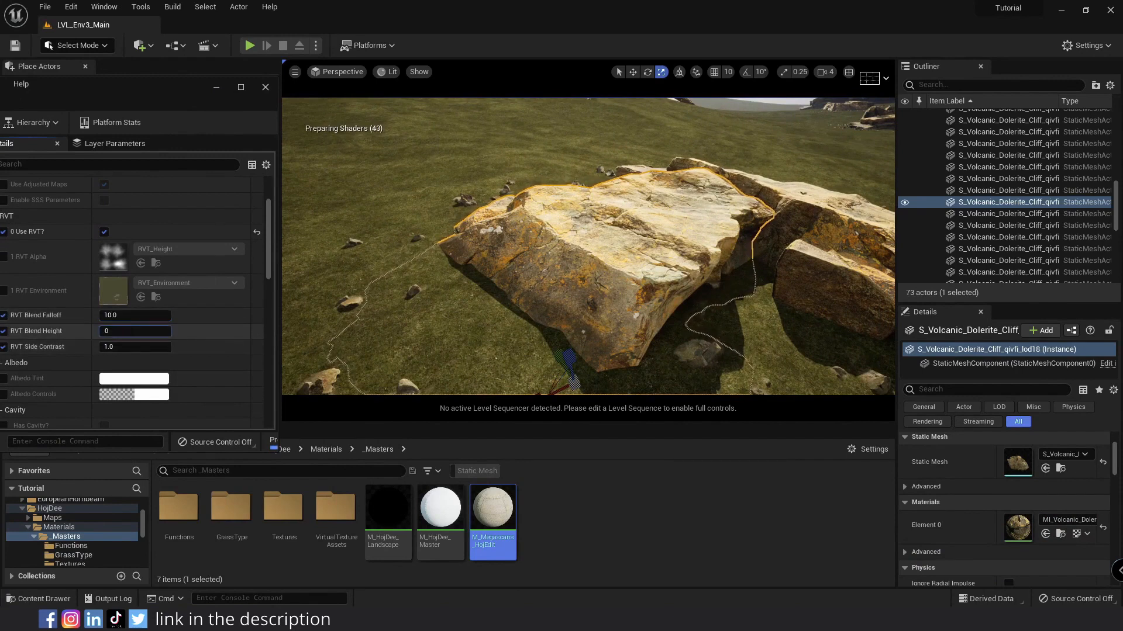
type("1")
key("Return")
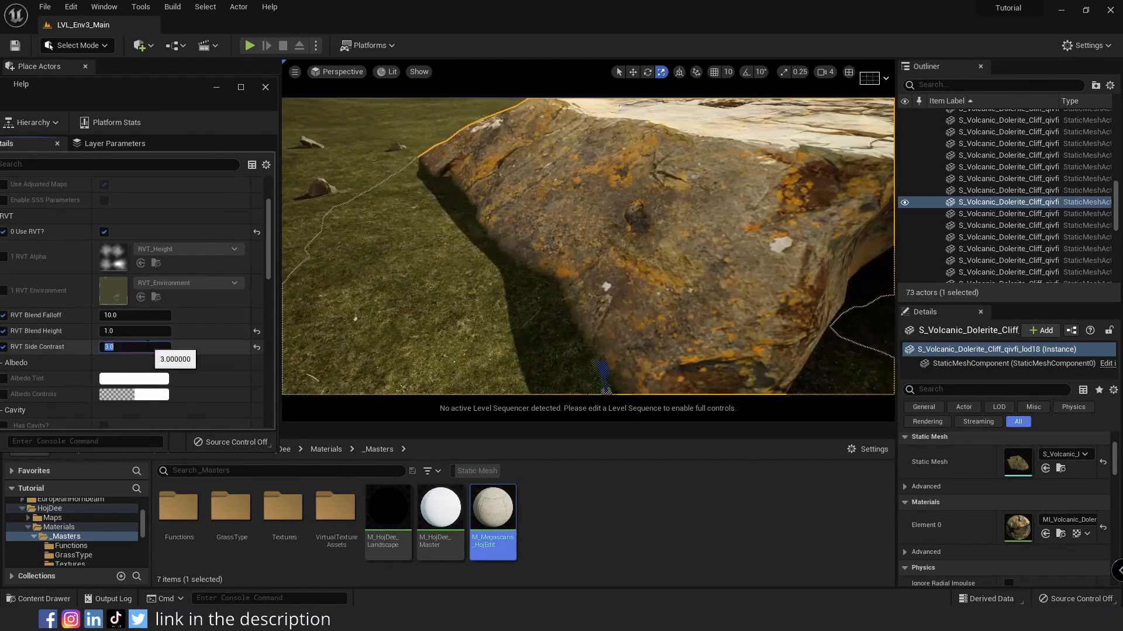
key("Return")
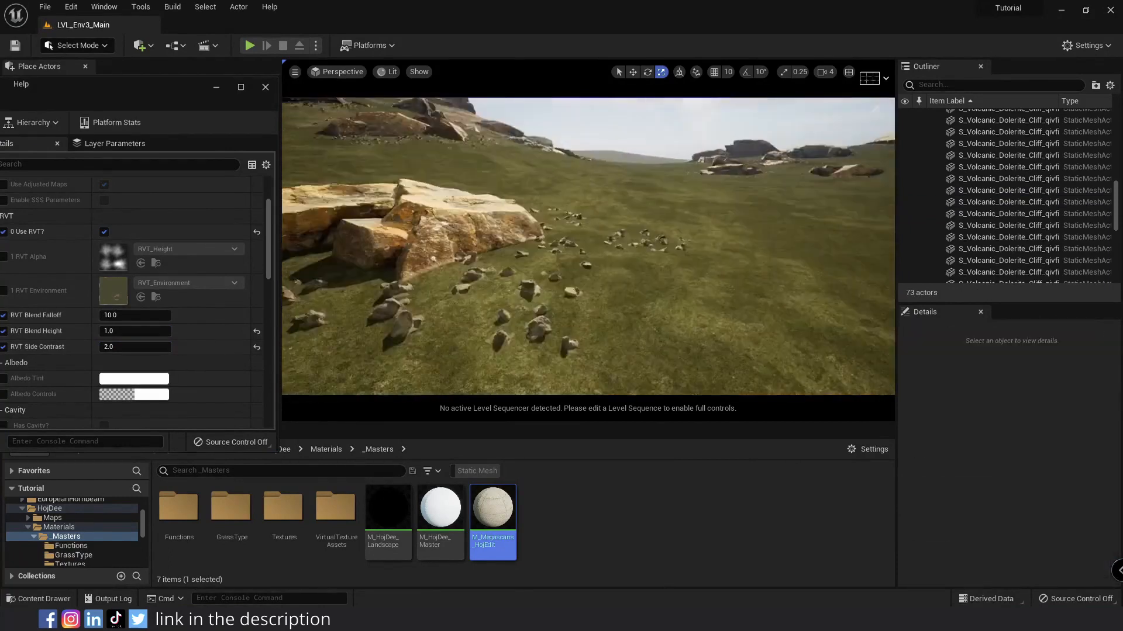
right_click_drag(537, 313, 538, 312)
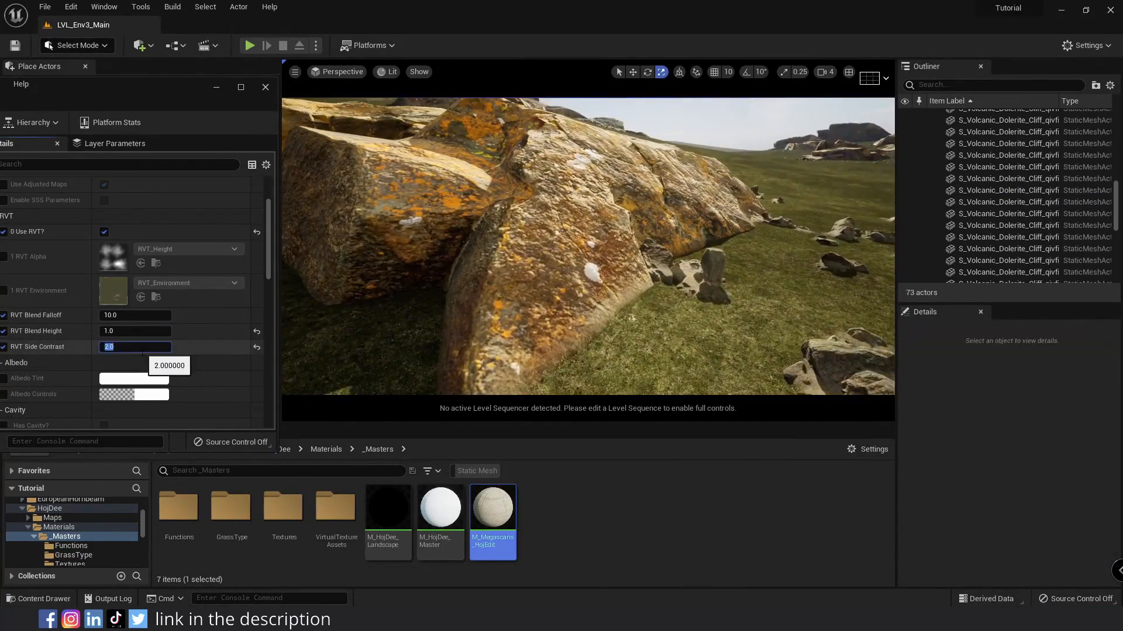
- Refine the cliff's ground blend with an RVT Blend Height of 1.01 and an RVT Blend Falloff of 50
key("Return")
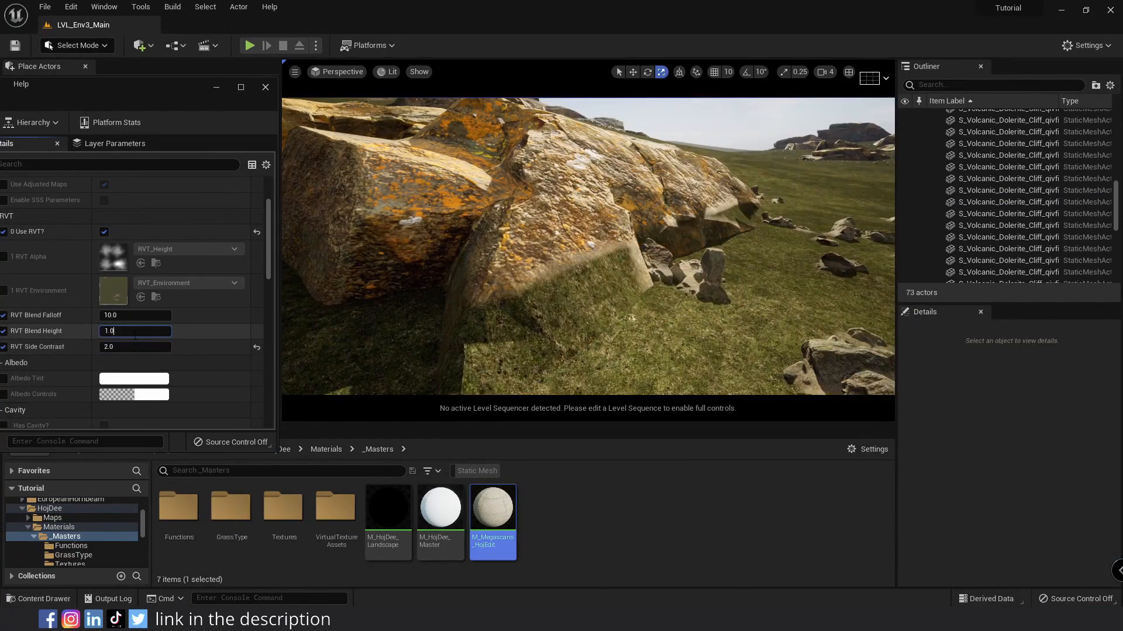
key("BackSpace")
key("BackSpace")
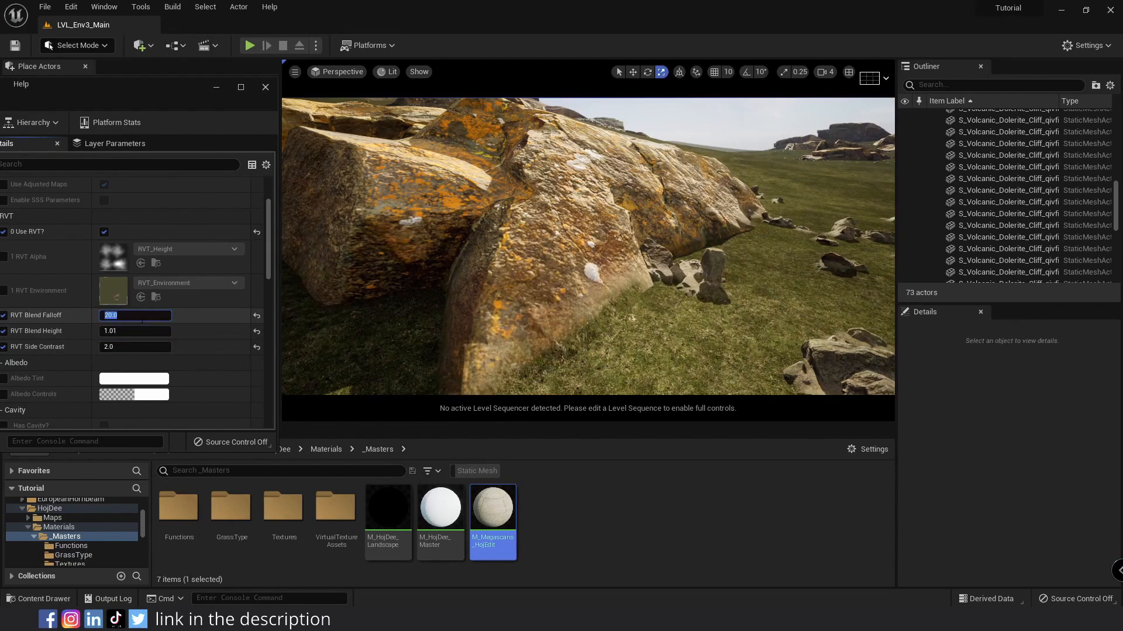
left_click(141, 319)
type("50")
key("Return")
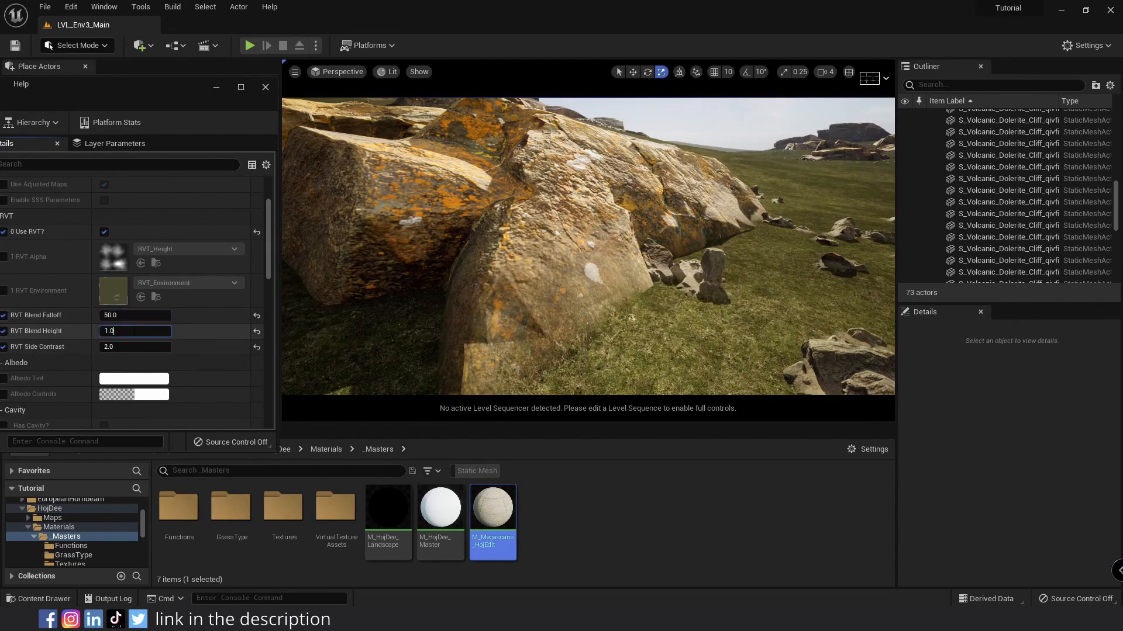
right_click_drag(320, 260, 323, 216)
left_click(266, 86)
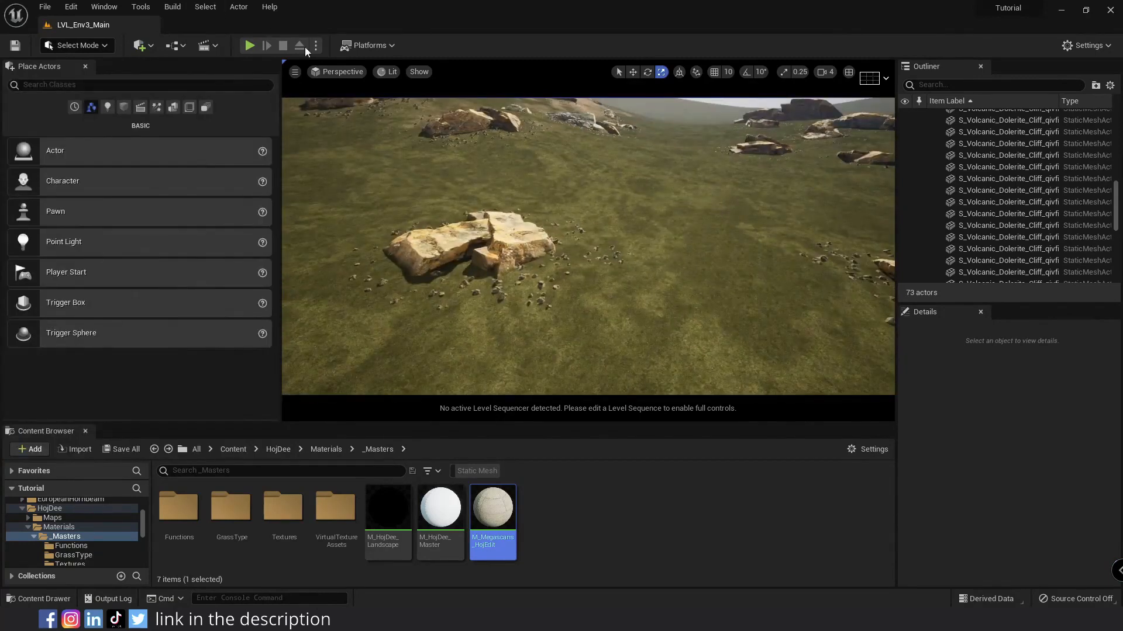
- Check the shot through the CineCameraActor and return to the perspective view
left_click(340, 72)
left_click(372, 202)
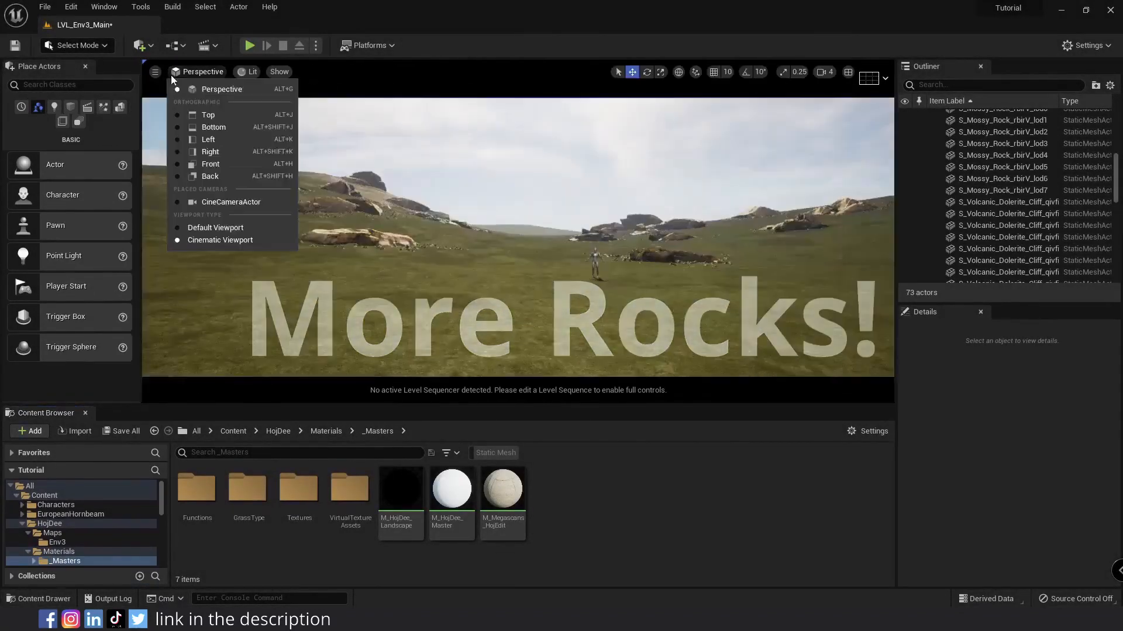
left_click(193, 89)
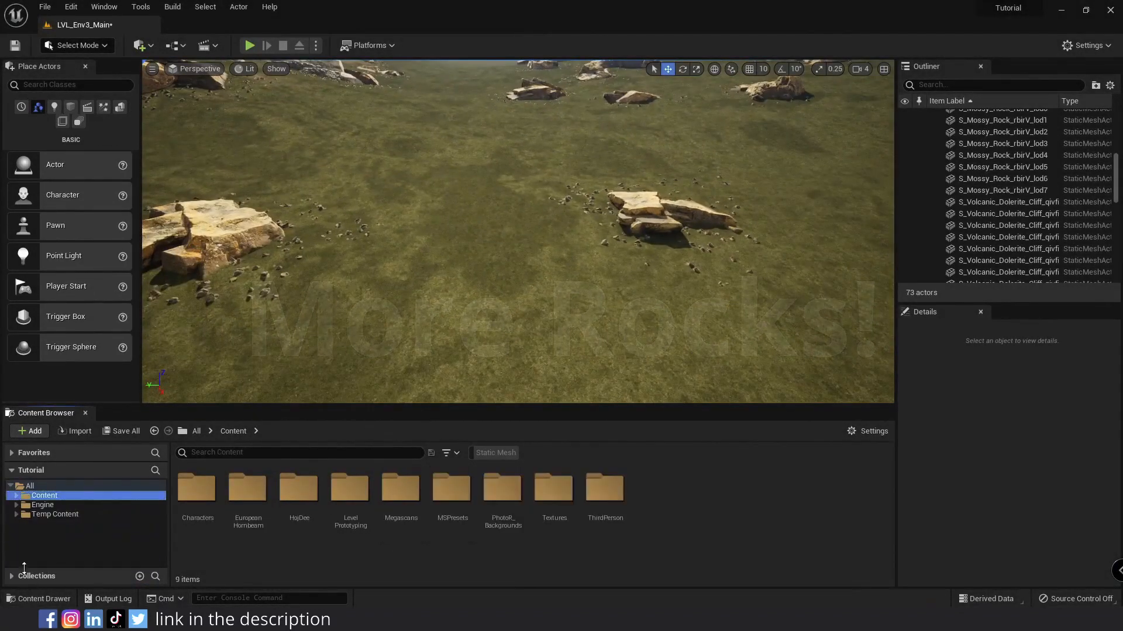
- Place the granite rock assembly from the Assembly collection in the level, scale it and move it against the cliff
left_click(59, 568)
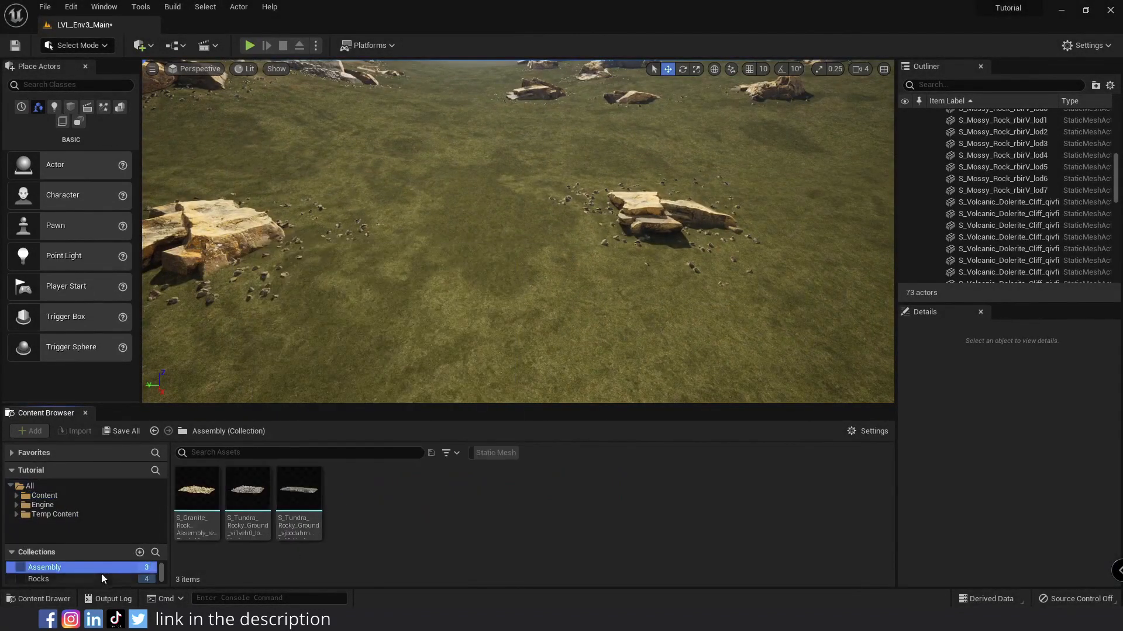
right_click_drag(449, 286, 449, 286)
left_click_drag(196, 488, 518, 292)
key("r")
right_click_drag(518, 263, 518, 263)
key("w")
left_click_drag(404, 275, 567, 237)
right_click_drag(567, 237, 567, 237)
- Open the granite rock assembly's mesh and its material instance for editing
key("ctrl+e")
double_click(497, 194)
left_click_drag(612, 356, 836, 420)
left_click_drag(614, 73, 572, 62)
- Select M_Megascans_HojEdit in the HojDee _Masters folder as the parent for the granite assembly's material instance
left_click(16, 496)
left_click(59, 516)
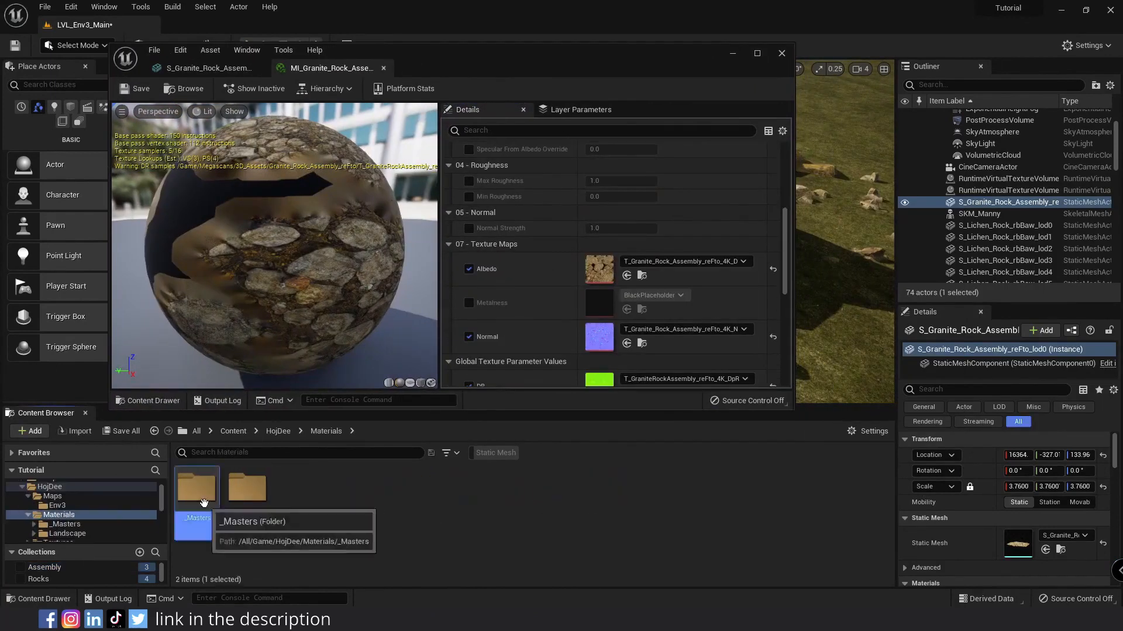
double_click(202, 497)
left_click(503, 497)
right_click_drag(531, 241, 530, 380)
left_click_drag(584, 75, 153, 82)
- Duplicate the granite rock assembly and position the copy behind the cliff
right_click_drag(67, 281, 67, 392)
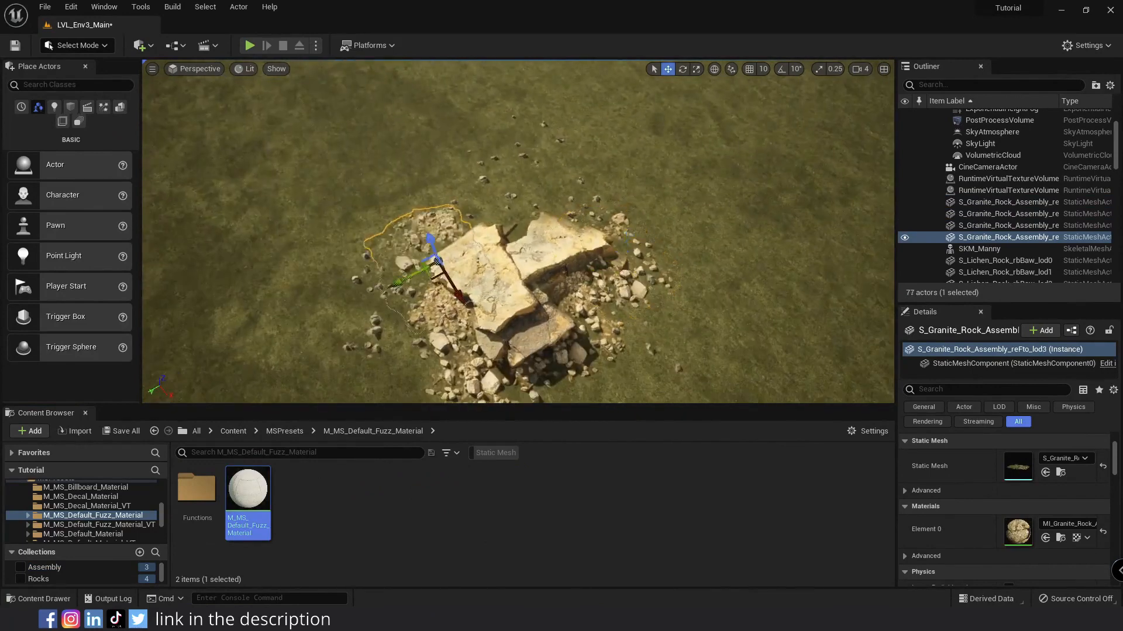
key("r")
left_click(501, 213)
key("w")
left_click_drag(501, 225, 501, 213, "alt")
left_click_drag(555, 263, 572, 265)
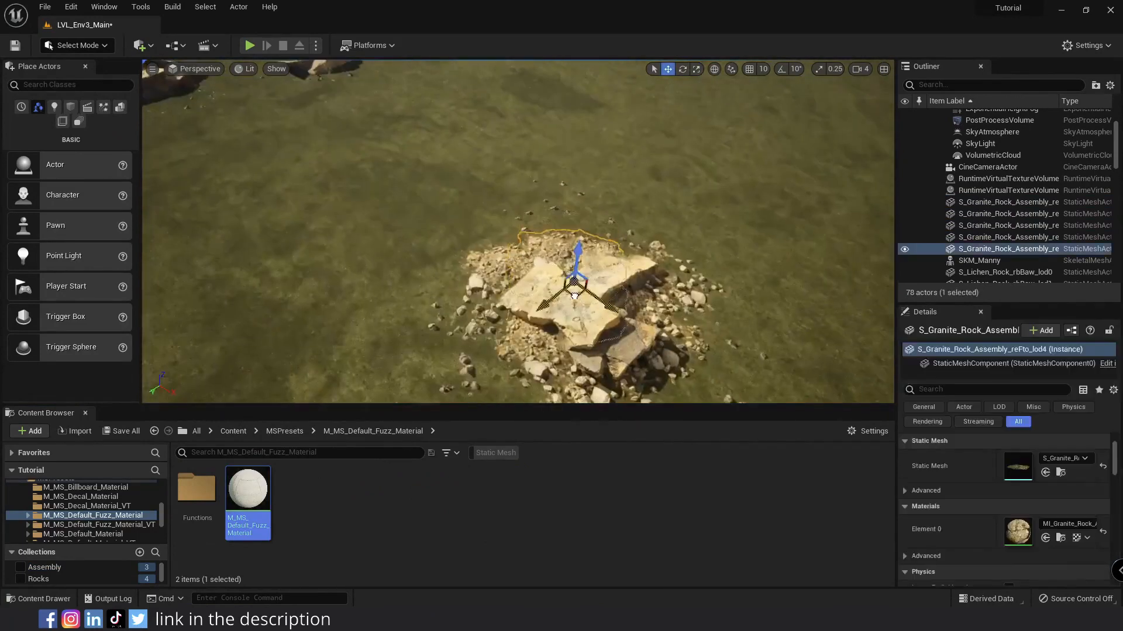
key("Escape")
- Place another granite rock assembly from the Assembly collection at the base of a neighbouring cliff group
right_click_drag(571, 265, 515, 245)
left_click(44, 567)
left_click_drag(197, 497, 541, 287)
key("r")
key("e")
key("w")
mouse_move(537, 249)
right_mouse_down()
mouse_move(548, 220)
mouse_move(548, 263)
mouse_move(543, 234)
right_mouse_up()
- Duplicate the granite assembly twice around the cliff base and rotate each copy
left_click_drag(532, 281, 514, 321, "alt")
key("e")
left_click_drag(492, 348, 455, 279)
right_click_drag(456, 279, 526, 257)
key("w")
key("ctrl+grave")
left_click_drag(527, 257, 543, 263, "alt")
key("e")
left_click_drag(546, 315, 585, 293)
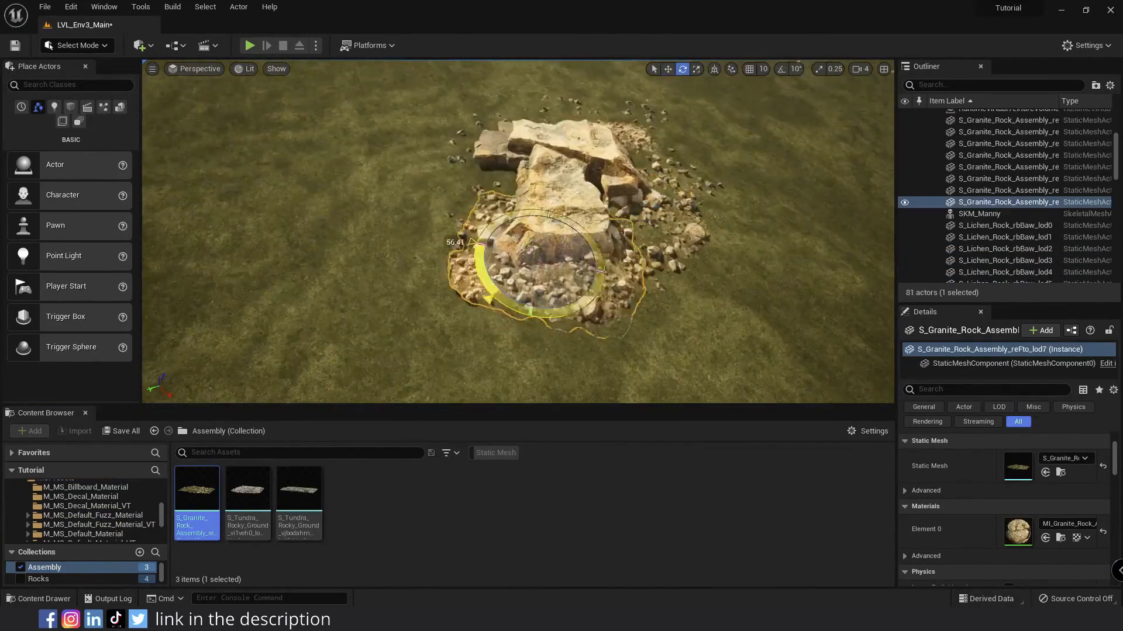
- Add one more granite assembly copy on another side of the cliff group
key("w")
key("e")
key("w")
left_click_drag(508, 269, 476, 258, "alt")
right_click_drag(477, 258, 587, 287)
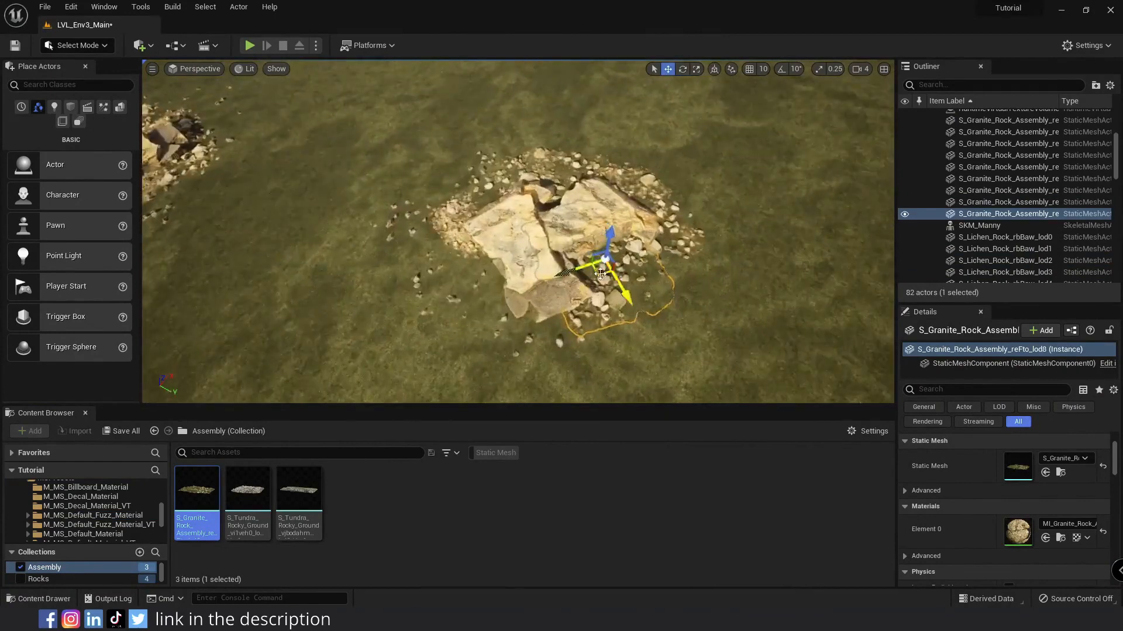
mouse_move(510, 270)
right_mouse_down()
mouse_move(590, 245)
mouse_move(544, 205)
mouse_move(515, 222)
mouse_move(585, 199)
mouse_move(527, 234)
mouse_move(492, 292)
mouse_move(529, 264)
right_mouse_up()
key("w")
key("Escape")
- Place both Tundra Rocky Ground meshes from the Assembly collection on the grass
left_click_drag(248, 497, 610, 205)
left_click_drag(299, 497, 515, 252)
right_click_drag(514, 251, 608, 281)
- Open the material instances of both placed Tundra Rocky Ground meshes
left_click(247, 497)
double_click(1018, 532)
left_click(714, 181)
double_click(1018, 532)
left_click_drag(497, 204, 494, 58)
- Rename the two Tundra Rocky Ground material instances with an _RVT suffix and duplicate them
left_click(194, 73)
left_click(169, 93)
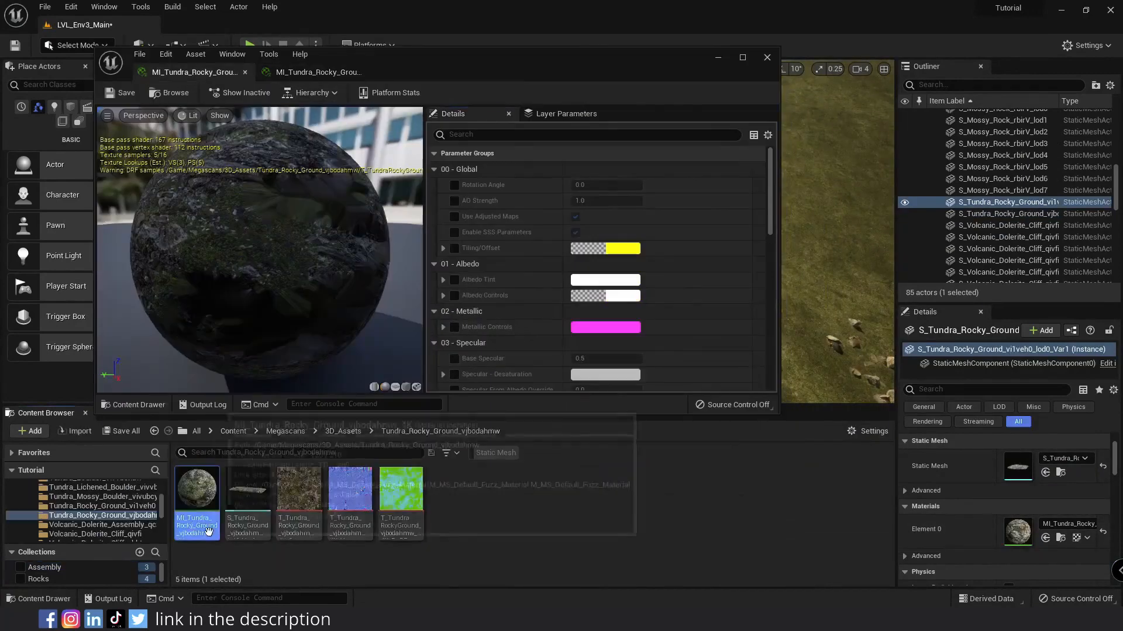
type("VT")
left_click(307, 72)
left_click(169, 93)
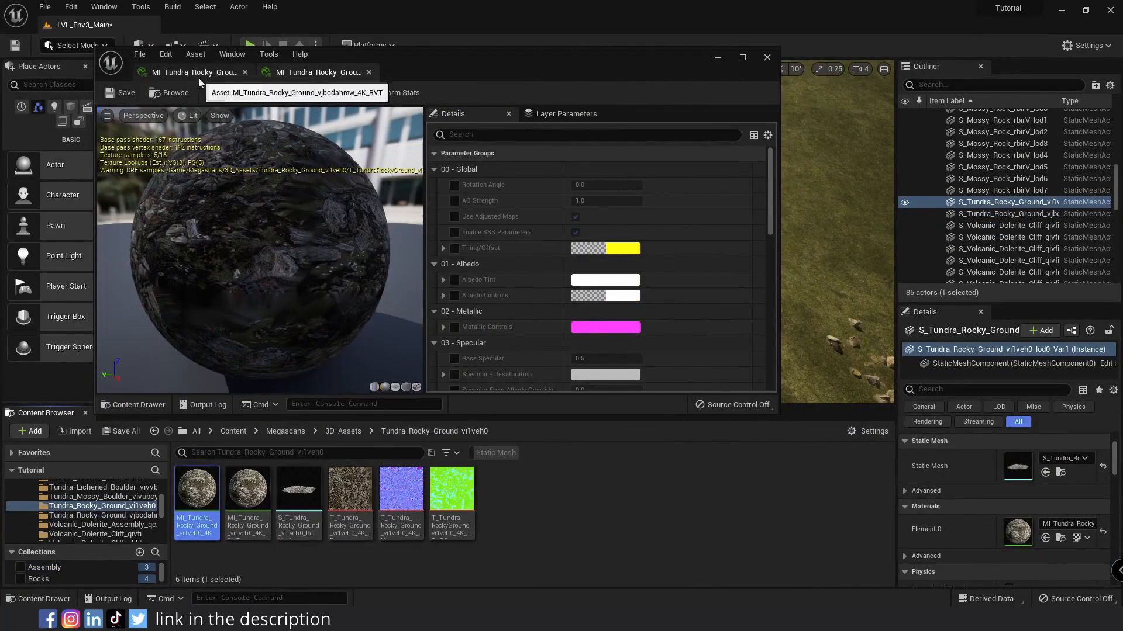
- Assign M_Megascans_HojEdit as the parent of both Tundra Rocky Ground material instances
scroll(85, 511, "up", 10)
left_click(64, 511)
left_click(503, 497)
scroll(536, 343, "down", 15)
left_click(609, 187)
left_click(195, 72)
- Enable Use RVT in both Tundra Rocky Ground material instances and save the level
left_click_drag(641, 68, 119, 101)
right_click_drag(213, 255, 212, 404)
left_click(99, 277)
left_click(175, 111)
mouse_move(120, 101)
left_mouse_down()
mouse_move(363, 112)
mouse_move(115, 95)
left_mouse_up()
scroll(10, 228, "up", 10)
left_click(5, 245)
left_click(95, 245)
left_click(241, 87)
key("ctrl+s")
- Scale, rotate and raise the Tundra Rocky Ground mesh so its rocks sit on the grass
right_click_drag(527, 234, 421, 222)
key("r")
left_click(520, 260)
key("r")
left_click_drag(535, 242, 619, 238)
right_click_drag(618, 238, 544, 222)
key("e")
left_click_drag(480, 240, 513, 221)
mouse_move(513, 220)
right_mouse_down()
mouse_move(527, 257)
mouse_move(515, 234)
right_mouse_up()
key("w")
left_click_drag(514, 200, 515, 170)
right_click_drag(515, 169, 526, 211)
- Set RVT Blend Height to 1.1 in the Tundra_Rocky_Ground_vjbodahmw material instance and close it
double_click(1013, 530)
left_click_drag(200, 70, 76, 70)
scroll(8, 282, "down", 4)
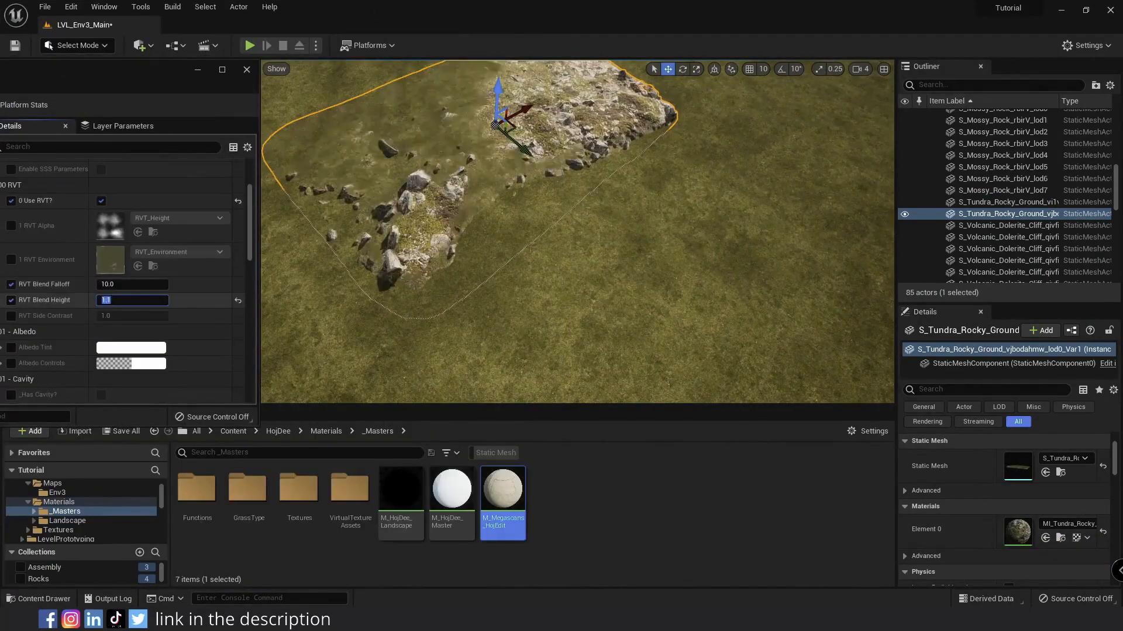
left_click(247, 69)
- Duplicate the Tundra Rocky Ground mesh alongside the first one and save the level
right_click_drag(468, 234, 526, 222)
left_click_drag(576, 225, 637, 228, "alt")
right_click_drag(637, 228, 528, 209)
key("Escape")
key("ctrl+s")
- Set Base Specular to 0 in the selected Tundra Rocky Ground mesh's material instance and close the instance
left_click(529, 210)
double_click(1018, 532)
scroll(105, 281, "down", 8)
left_click_drag(612, 127, 211, 89)
left_click(128, 245)
left_click(245, 247)
type("1")
key("Return")
type("0")
key("Return")
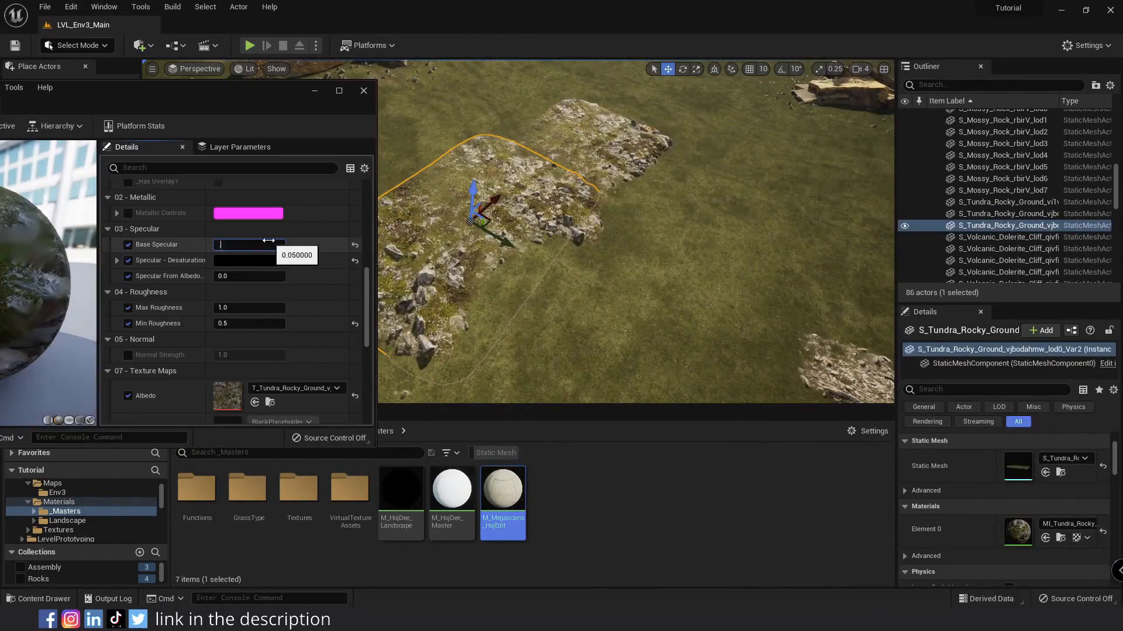
left_click(363, 91)
- Duplicate the Tundra Rocky Ground mesh beside the existing patches and scale the new copy uniformly
right_click_drag(629, 202, 634, 243)
key("r")
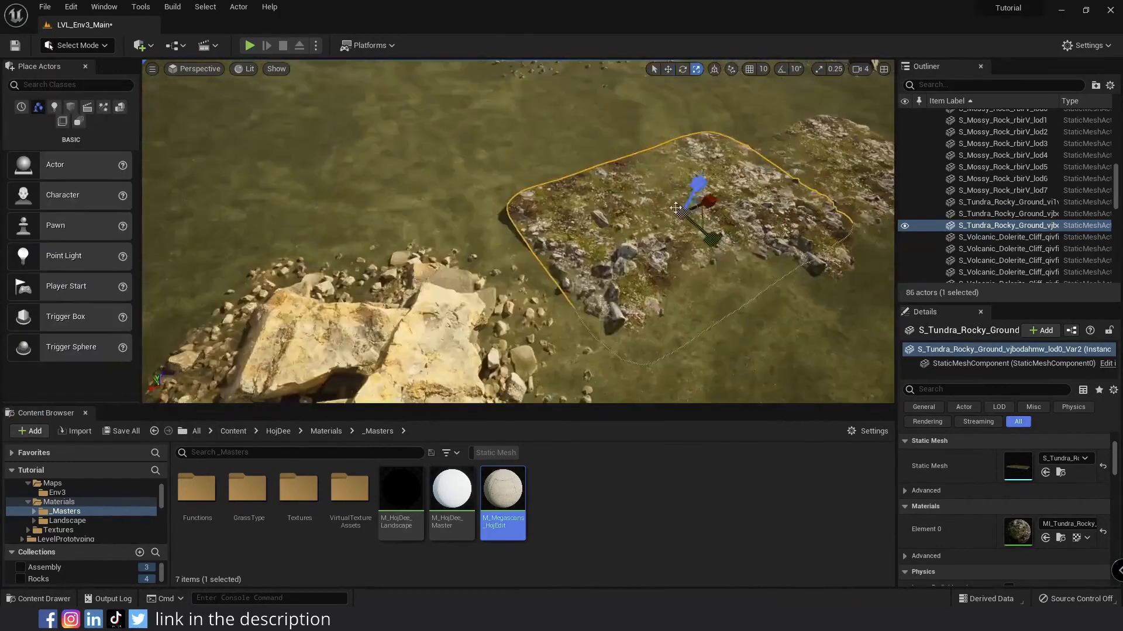
left_click(818, 170)
right_click_drag(819, 169, 760, 193)
left_click_drag(546, 201, 546, 191)
right_click_drag(546, 191, 531, 256)
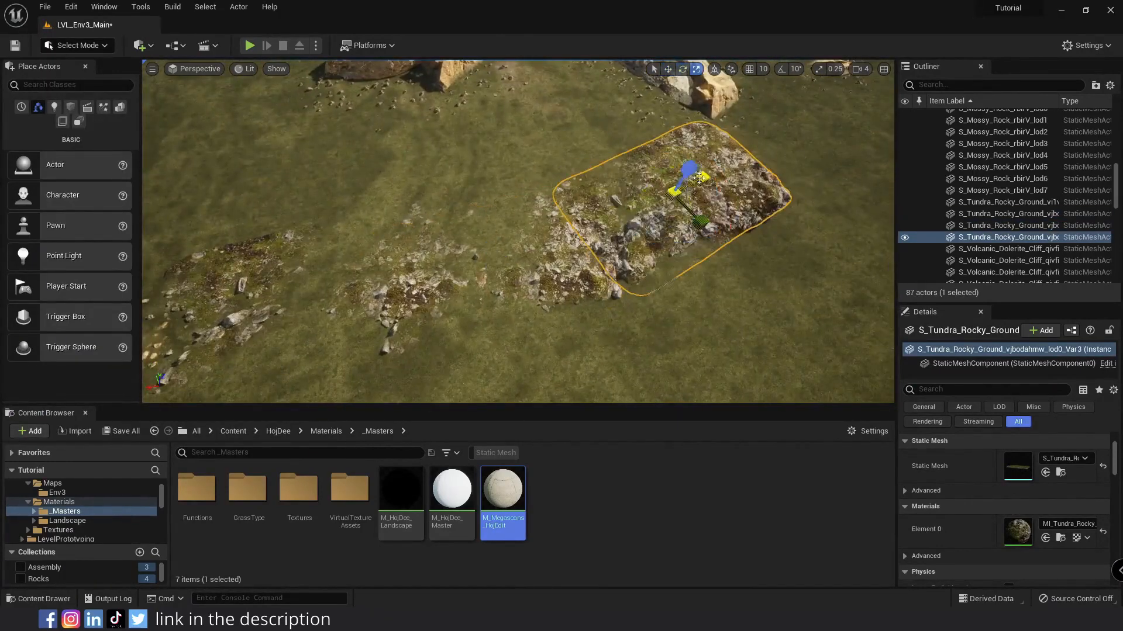
left_click_drag(678, 190, 690, 180)
- Rotate the new Tundra Rocky Ground copy so it continues the row of rocky patches on the grass
right_click_drag(690, 180, 672, 187)
key("e")
left_click_drag(599, 144, 602, 140)
right_click_drag(621, 145, 562, 175)
key("e")
left_click_drag(562, 147, 567, 153)
right_click_drag(567, 153, 538, 222)
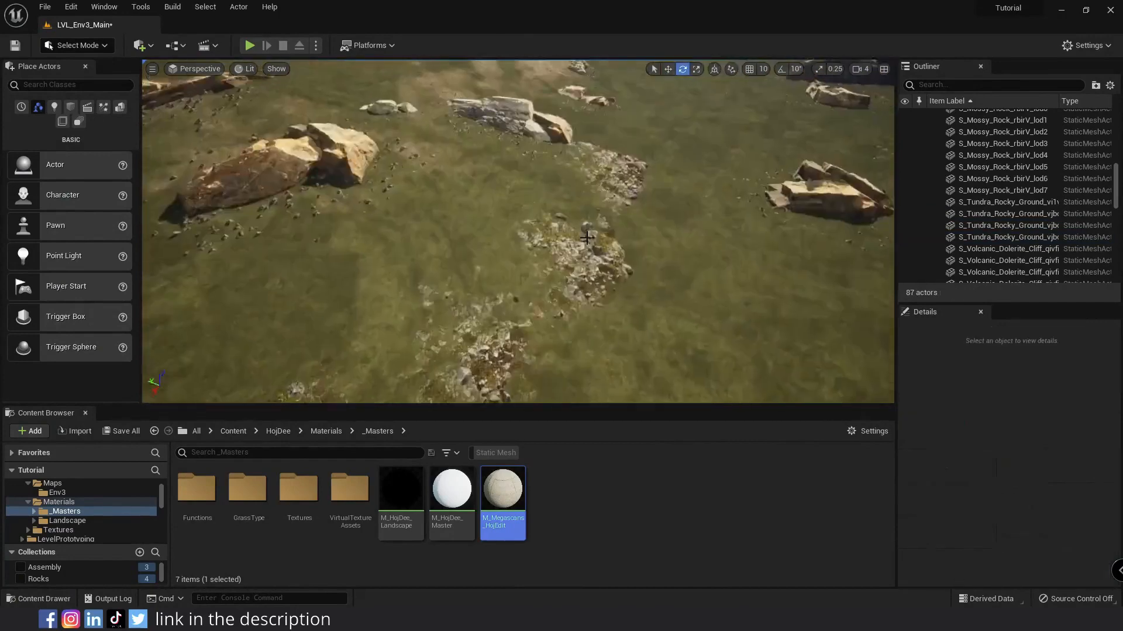
- Rotate and scale the middle Tundra Rocky Ground patch in the row
left_click(581, 226)
left_click_drag(584, 249, 597, 247)
key("r")
left_click_drag(574, 159, 574, 153)
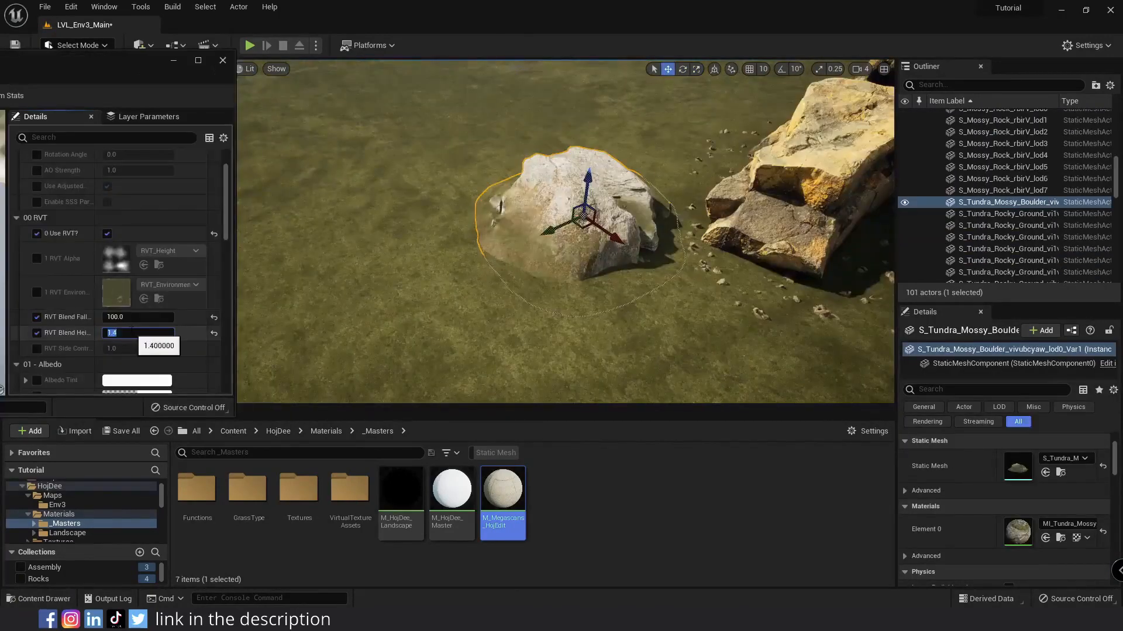
- Duplicate the Tundra Mossy Boulder to another spot on the slope and lower the copy into the ground
right_click_drag(562, 234, 503, 258)
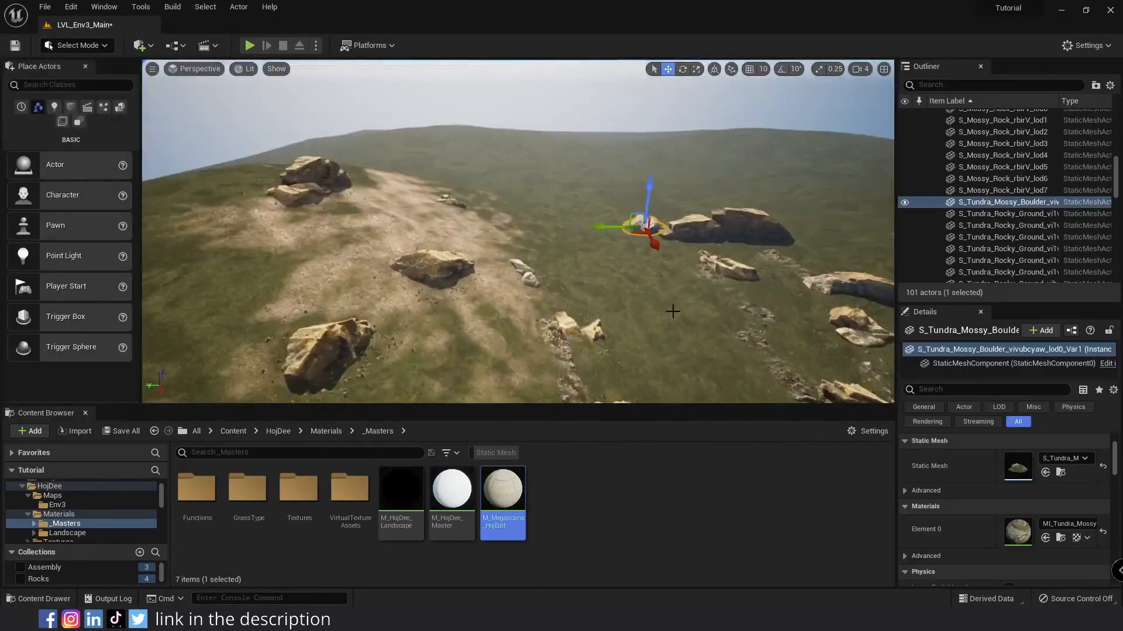
left_click_drag(611, 227, 467, 234, "alt")
right_click_drag(526, 234, 503, 234)
key("w")
left_click_drag(476, 281, 476, 288)
right_click_drag(503, 246, 515, 268)
- Duplicate the Tundra Mossy Boulder once more, adjust the position of the copy and deselect it
left_click_drag(483, 263, 501, 147, "alt")
right_click_drag(501, 147, 497, 117)
left_click_drag(501, 175, 500, 179)
key("Escape")
right_click_drag(501, 179, 556, 240)
left_click(576, 327)
key("Escape")
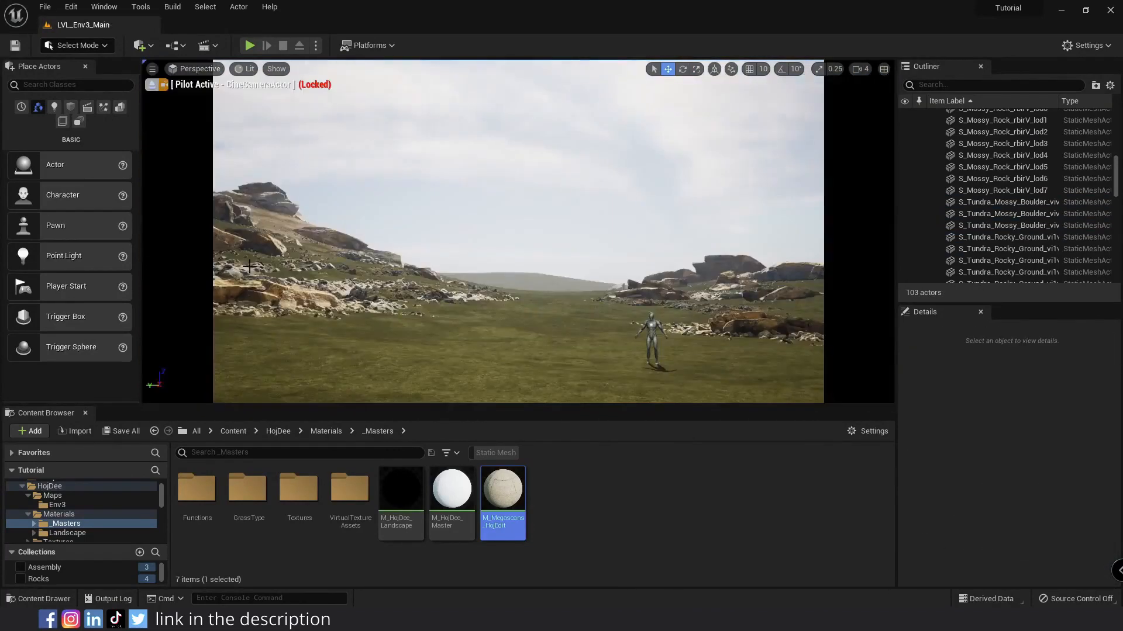
- Stop piloting the cine camera and switch to Foliage Mode with a Volcanic Dolerite Assembly foliage type selected
left_click(152, 85)
right_click_drag(327, 281, 337, 336)
key("shift+3")
left_click(92, 344)
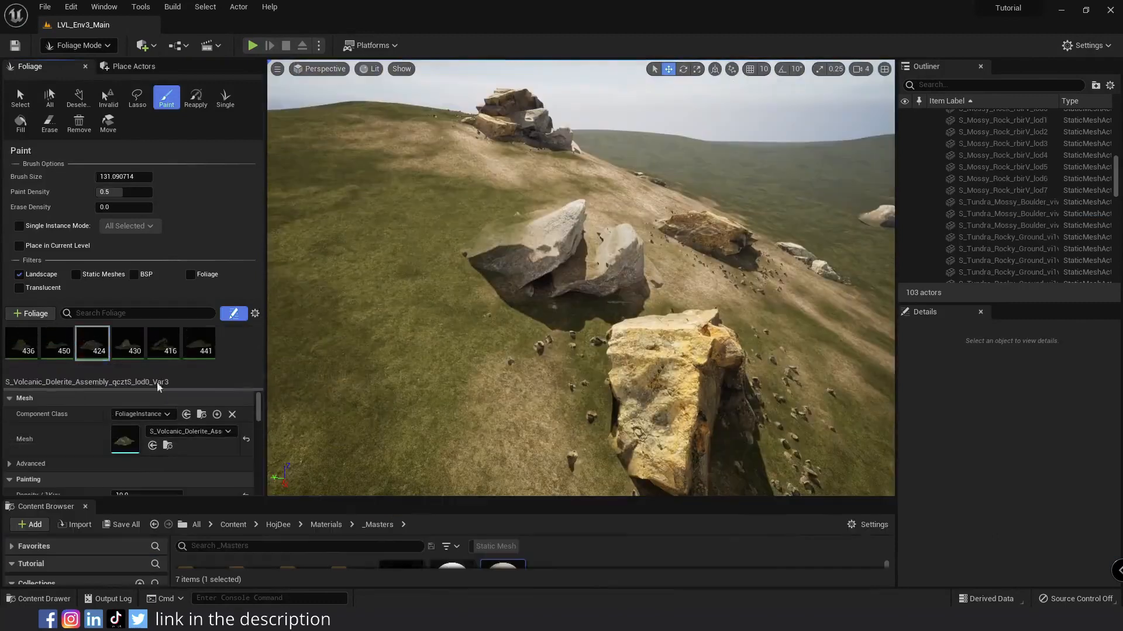
- Paint Volcanic Dolerite Assembly foliage rocks over the terrain around the cliffs
right_click_drag(409, 263, 439, 298)
left_click_drag(389, 362, 351, 309)
left_click_drag(537, 299, 536, 290)
mouse_move(536, 289)
right_mouse_down()
mouse_move(527, 246)
mouse_move(520, 292)
right_mouse_up()
left_click_drag(591, 316, 516, 394)
mouse_move(516, 394)
right_mouse_down()
mouse_move(585, 375)
mouse_move(714, 392)
mouse_move(650, 345)
right_mouse_up()
left_click_drag(649, 345, 626, 306)
right_click_drag(626, 306, 598, 244)
mouse_move(598, 244)
left_mouse_down()
mouse_move(481, 308)
mouse_move(373, 206)
left_mouse_up()
right_click_drag(373, 206, 327, 234)
mouse_move(456, 246)
left_mouse_down()
mouse_move(402, 186)
mouse_move(581, 258)
left_mouse_up()
right_click_drag(581, 258, 626, 234)
left_click_drag(626, 233, 627, 181)
- Return to Select Mode, duplicate a Tundra Rocky Ground mesh onto bare grass and rotate the copy
key("shift+1")
right_click_drag(626, 181, 673, 193)
left_click(529, 319)
left_click_drag(529, 313, 580, 250, "alt")
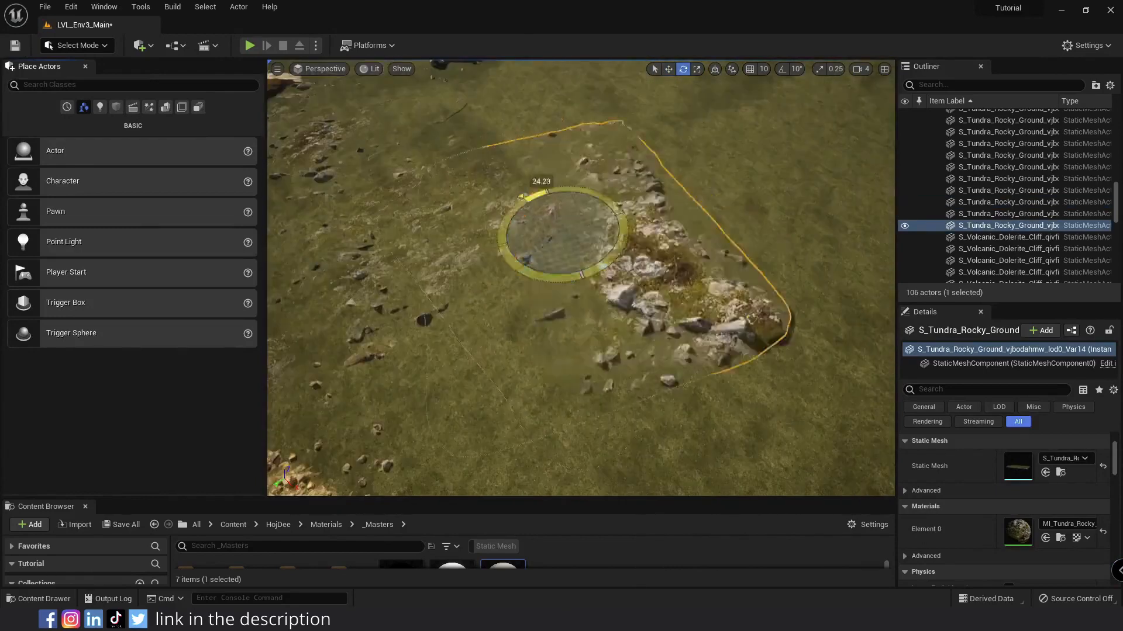
key("w")
key("Escape")
- Duplicate the Tundra Rocky Ground mesh twice more between the cliffs and rotate the last copy
right_click_drag(528, 197, 550, 216)
left_click(515, 281)
left_click_drag(526, 271, 583, 233, "alt")
mouse_move(573, 263)
right_mouse_down()
mouse_move(544, 251)
mouse_move(550, 193)
mouse_move(556, 251)
right_mouse_up()
left_click_drag(552, 309, 468, 240, "alt")
key("e")
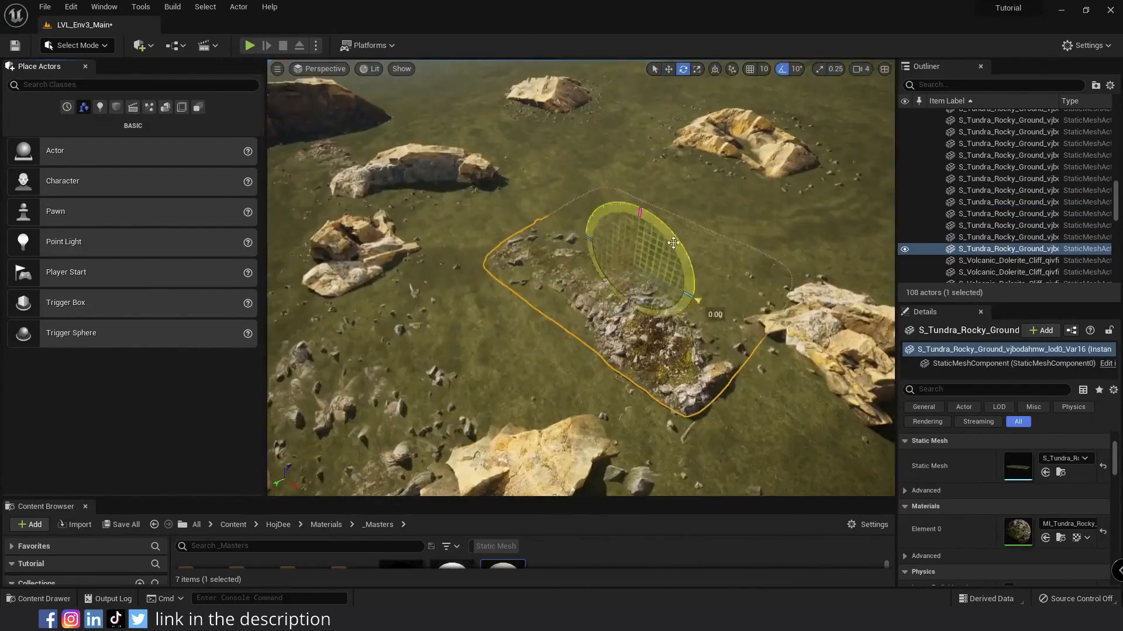
right_click_drag(603, 253, 561, 252)
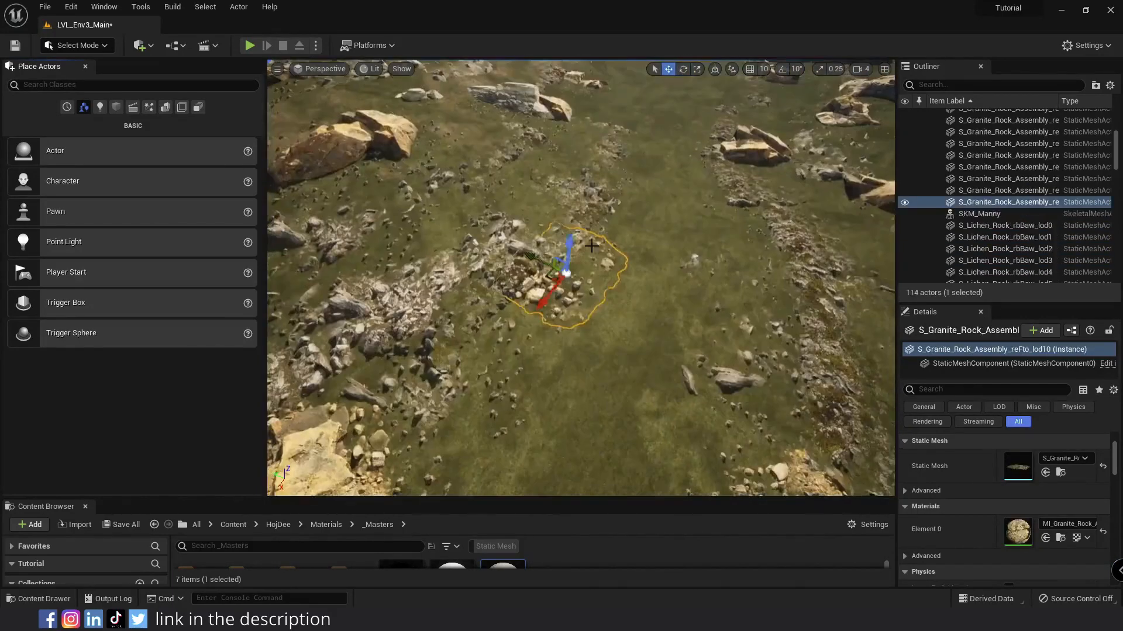
- Enlarge the Content Browser and show the Assembly collection
scroll(546, 245, "up", 3)
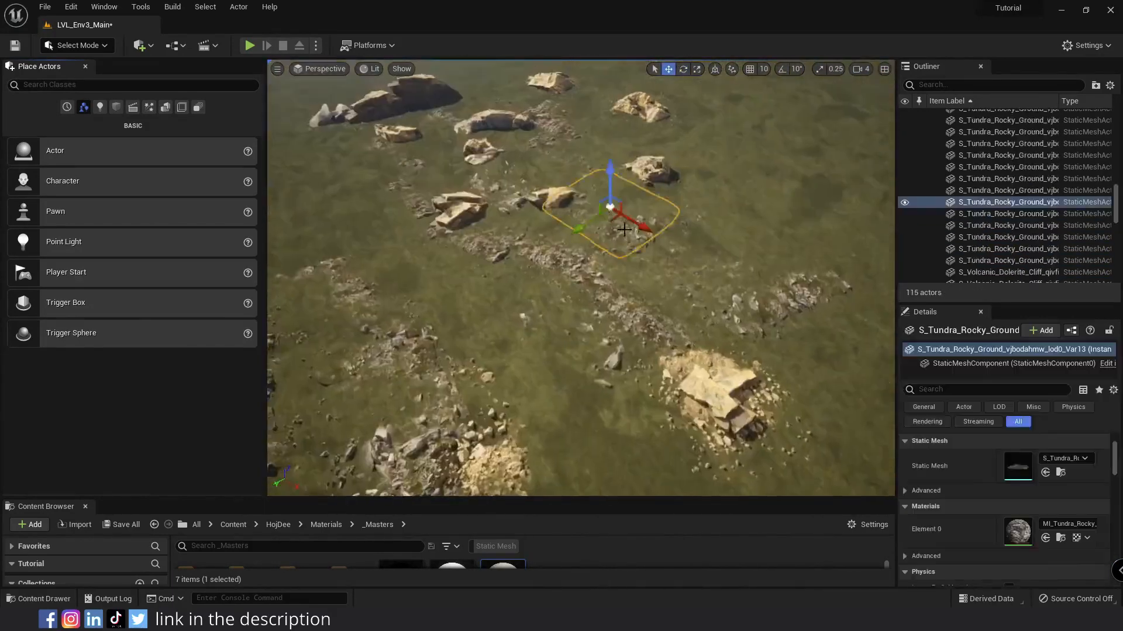
right_click_drag(562, 263, 581, 246)
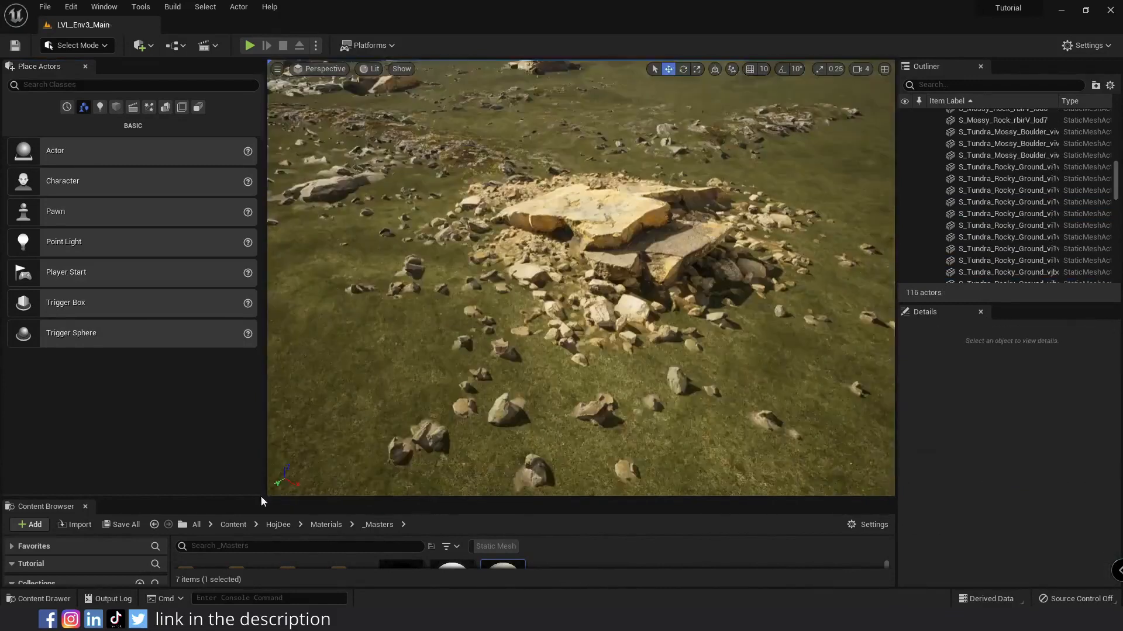
left_click_drag(261, 496, 261, 384)
left_click(45, 561)
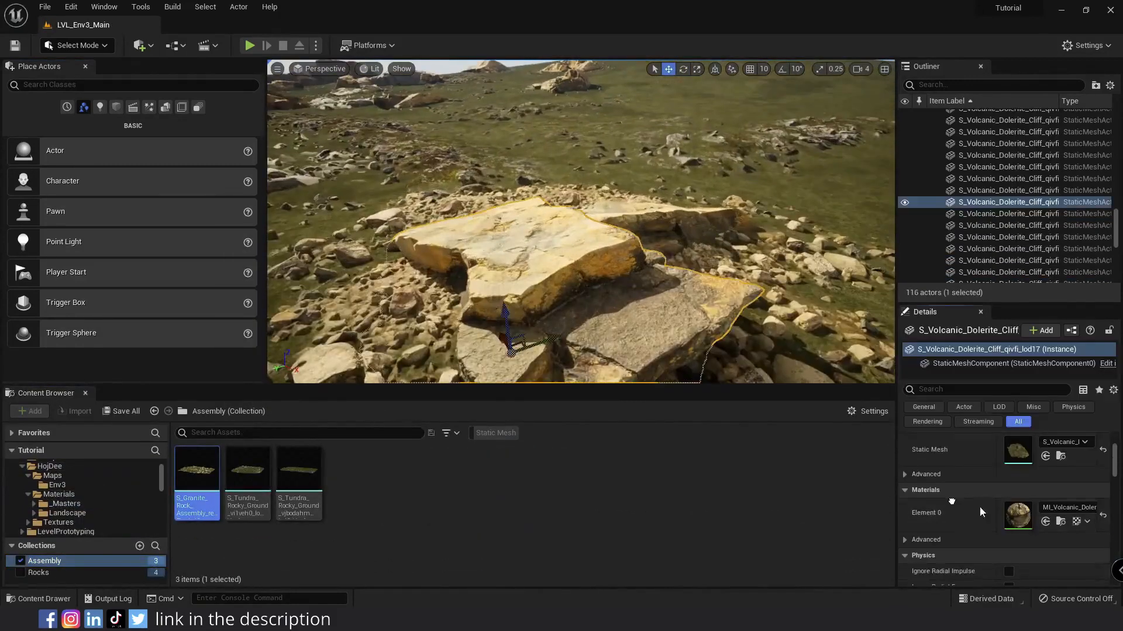
- Open the Volcanic Dolerite Cliff's material instance and adjust its parameters to remove the rock's yellow tone
double_click(1017, 516)
left_click_drag(688, 133, 97, 69)
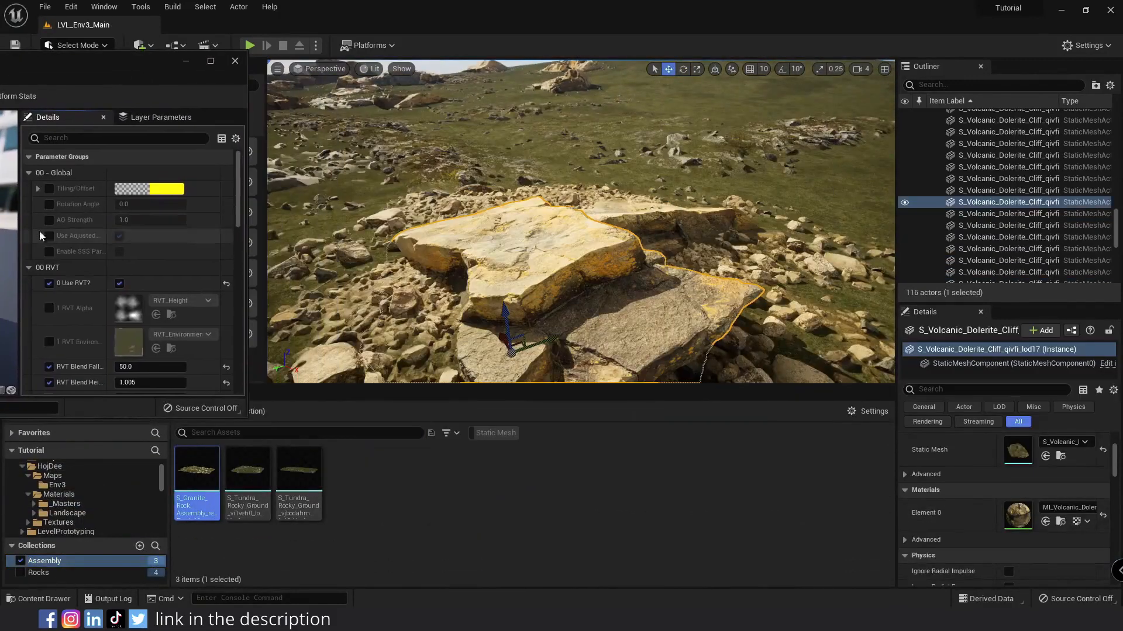
scroll(52, 245, "down", 5)
left_click(38, 276)
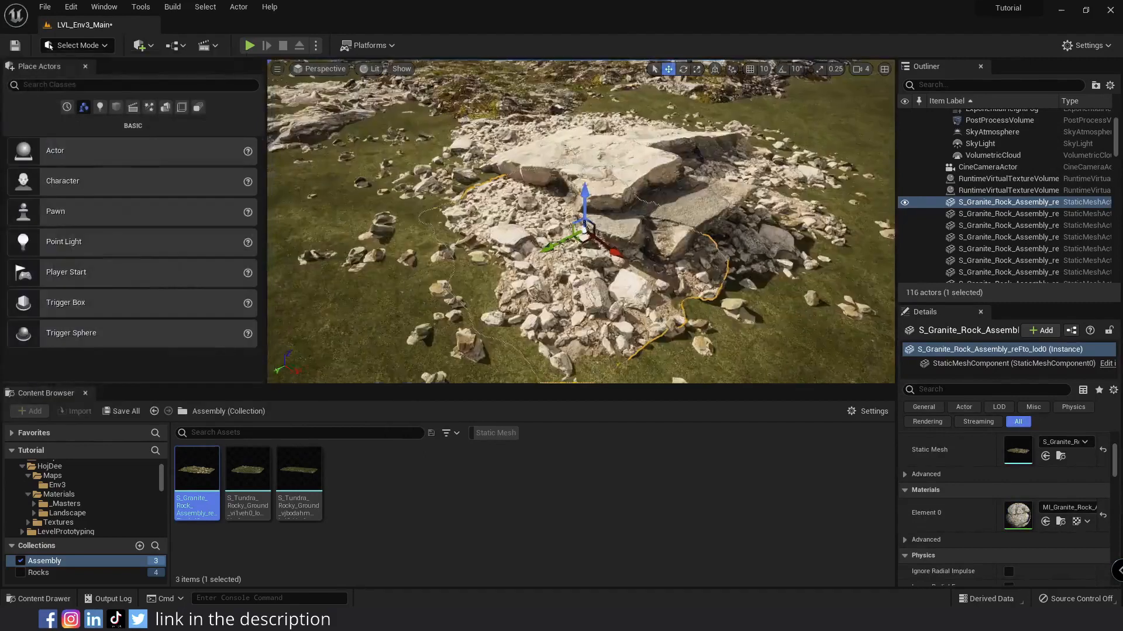
- Reassign the RVT_Height and RVT_Environment textures to the level's runtime virtual texture volumes and clear the selection
mouse_move(552, 256)
right_mouse_down()
mouse_move(517, 237)
mouse_move(547, 240)
mouse_move(552, 256)
right_mouse_up()
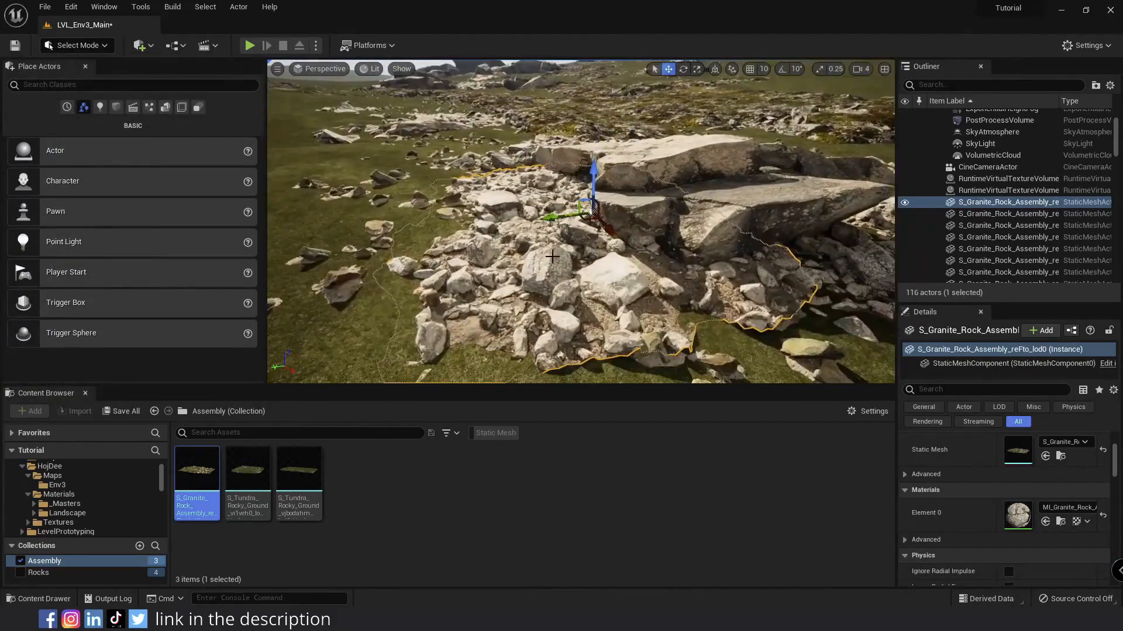
left_click(988, 178)
scroll(1029, 503, "down", 3)
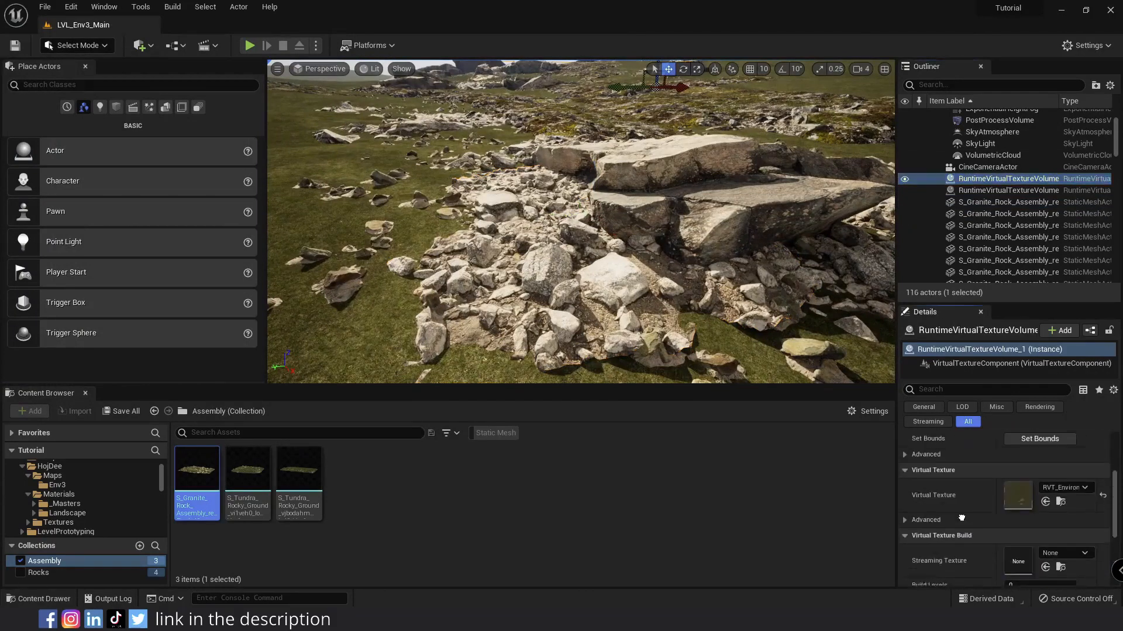
left_click(1061, 510)
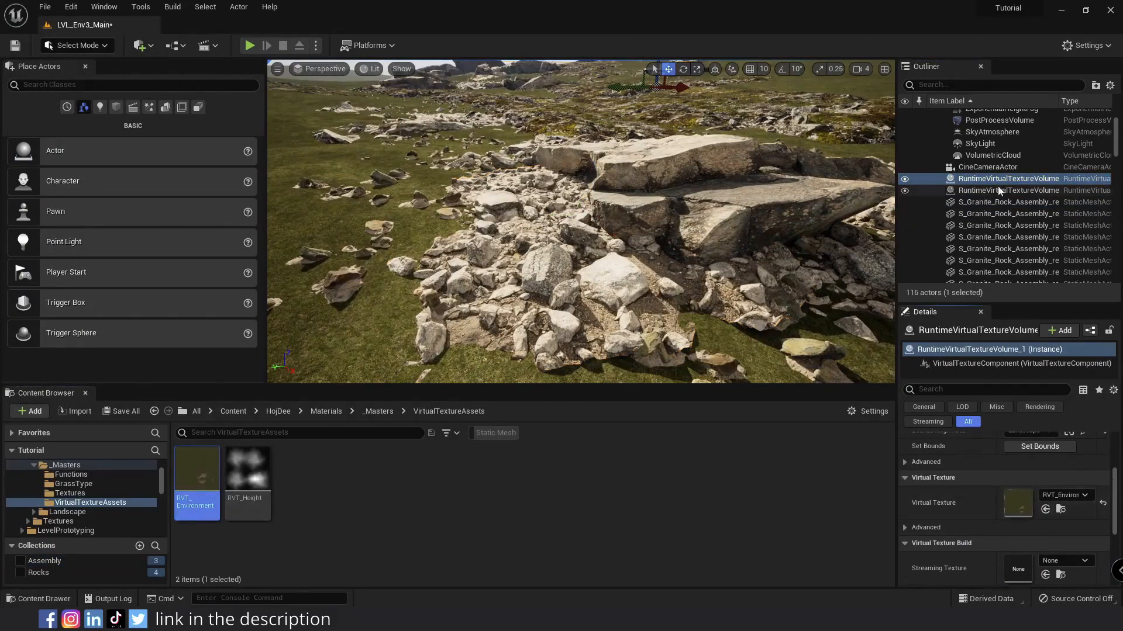
left_click_drag(235, 478, 1013, 505)
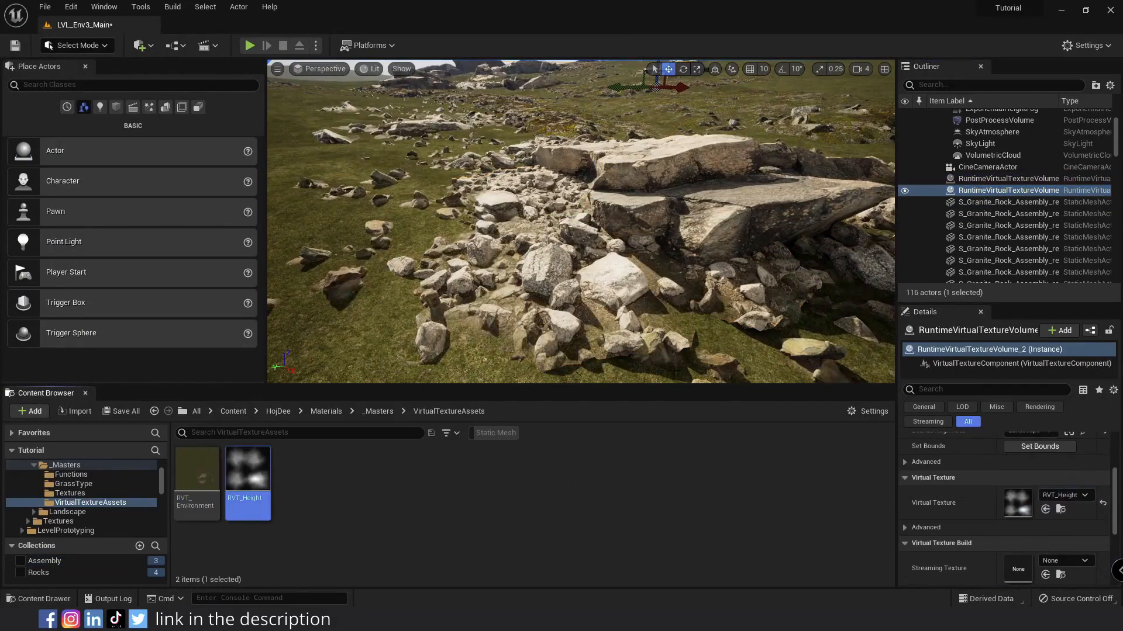
left_click_drag(197, 470, 884, 533)
right_click_drag(673, 327, 626, 316)
key("Escape")
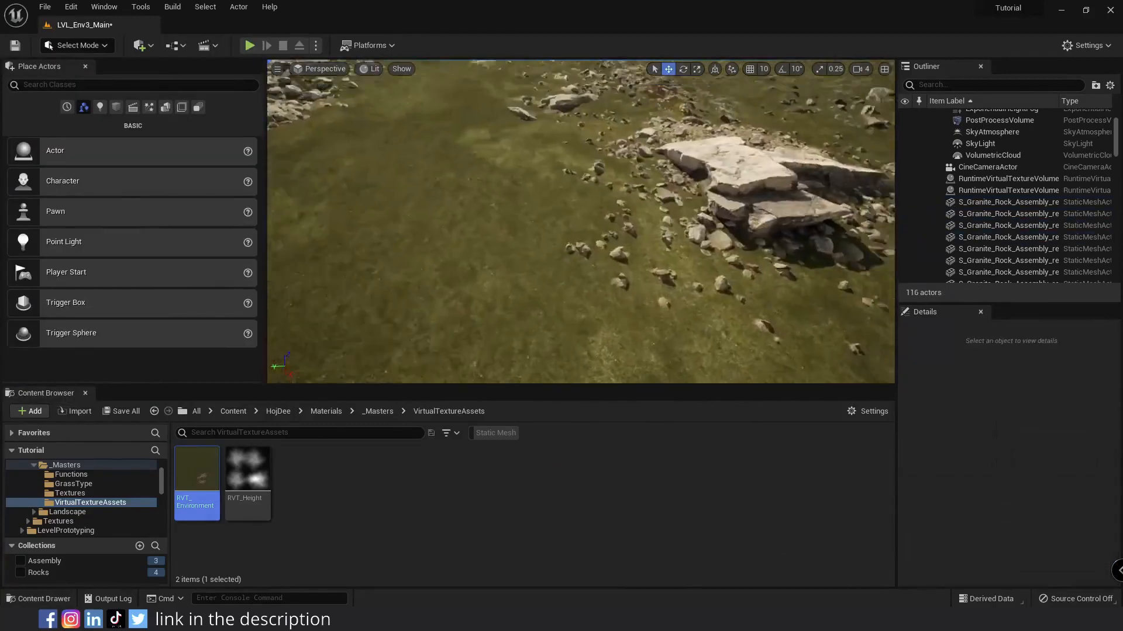
- Place the Tundra Lichened Boulder from the Rocks collection on the grass near the cliff and activate scaling for it
left_click(38, 572)
left_click_drag(267, 469, 593, 287)
key("r")
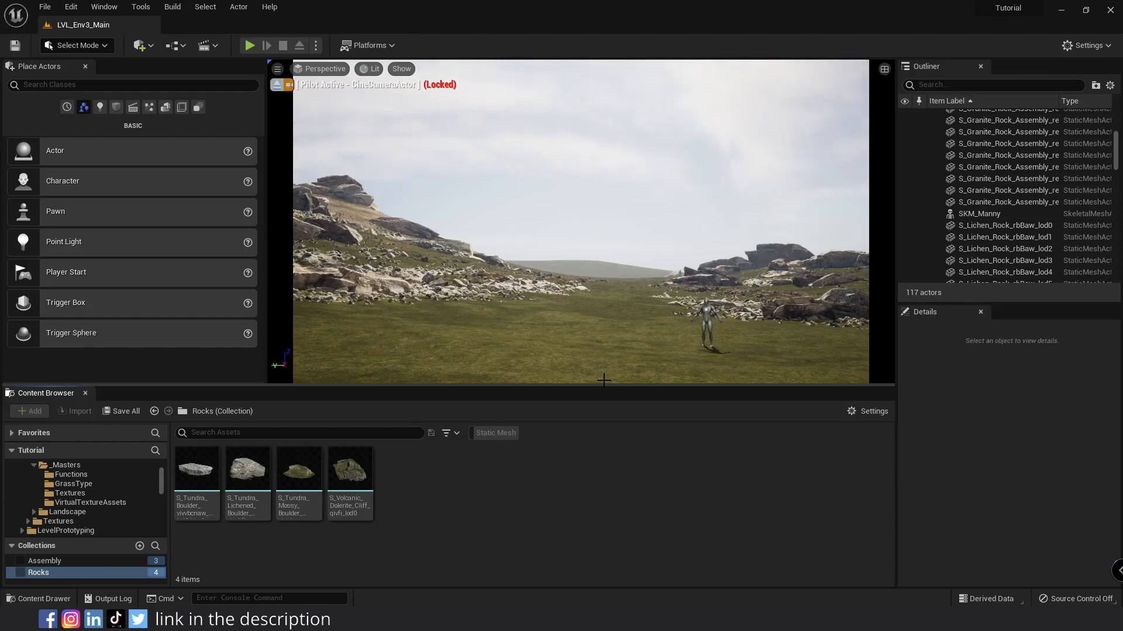
- Switch to Foliage Mode and open the PivotPainter folder inside EuropeanHornbeam's Geometry folder
left_click(88, 46)
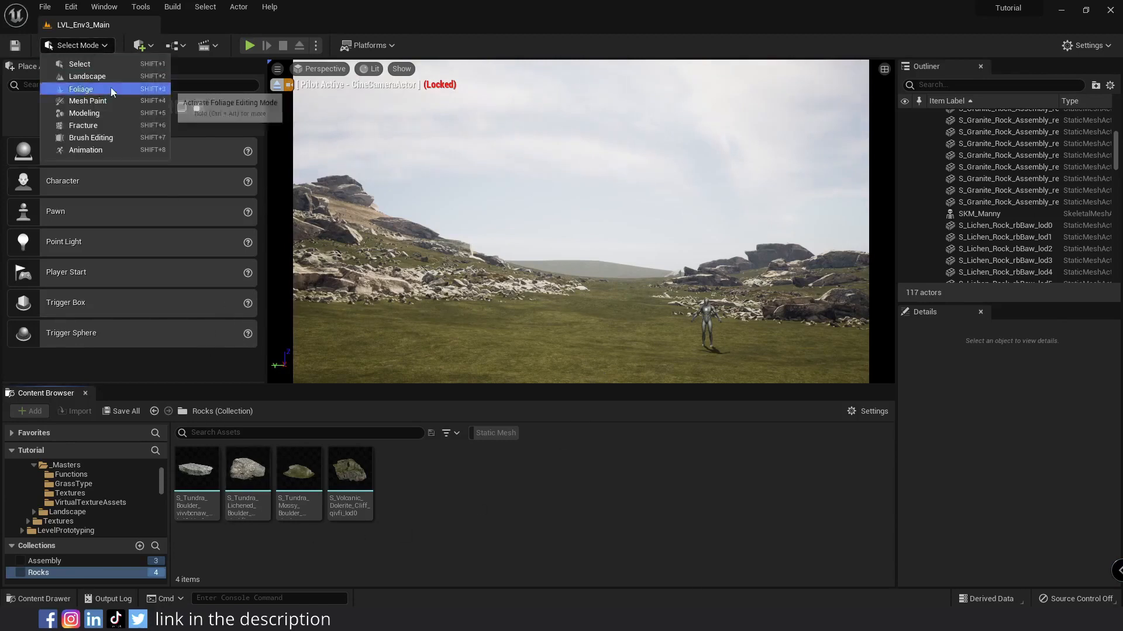
left_click(113, 92)
left_click_drag(169, 388, 176, 438)
scroll(106, 526, "up", 5)
left_click(120, 529)
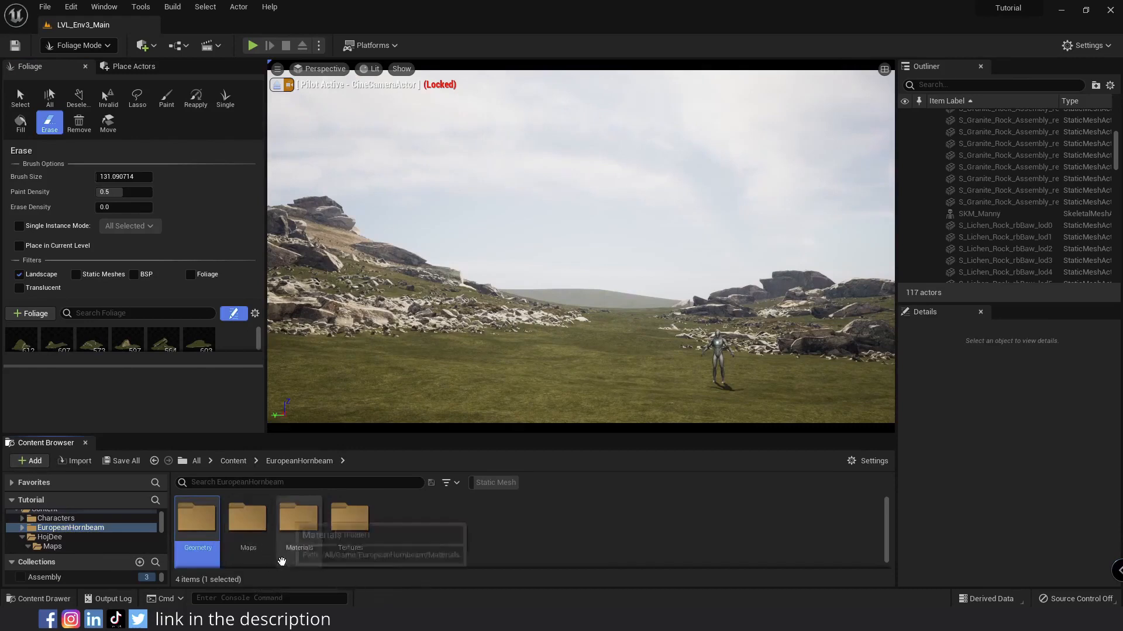
double_click(196, 518)
double_click(205, 523)
- Add the European Hornbeam Field_01 to Field_04 tree meshes to the foliage types
left_click(166, 98)
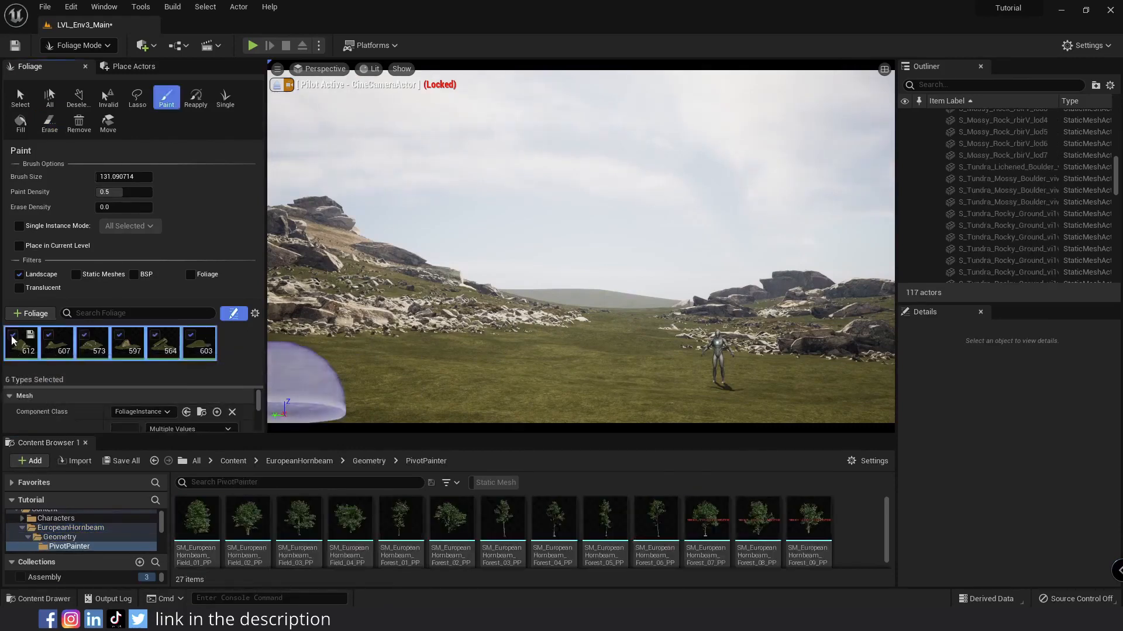
left_click(197, 523)
left_click(350, 523, "shift")
left_click_drag(350, 524, 191, 378)
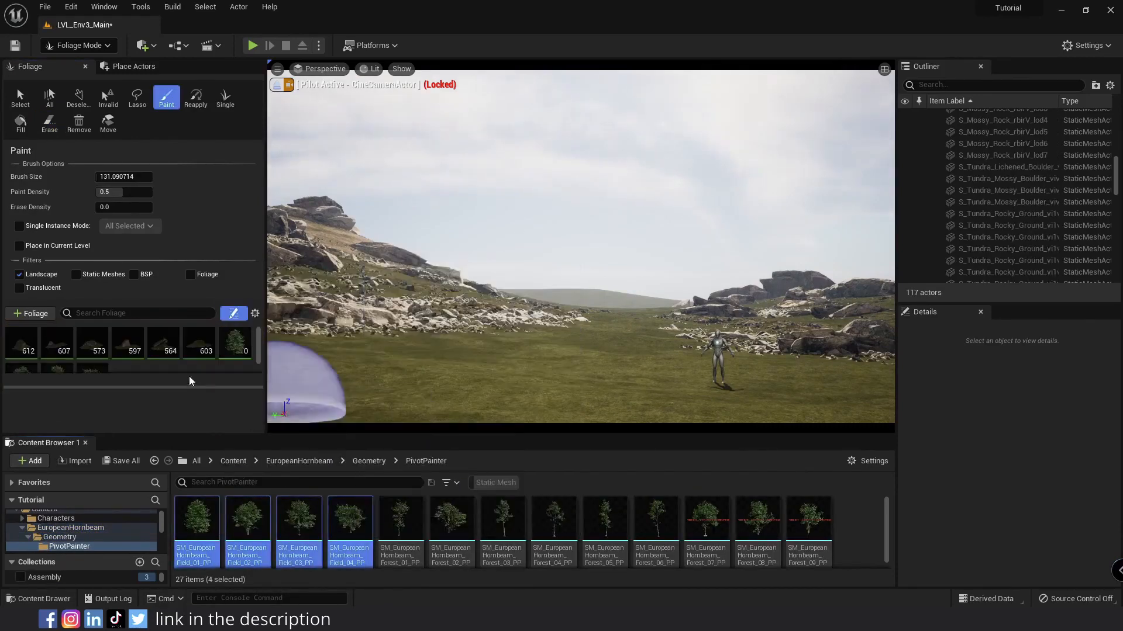
- Add four smaller European Hornbeam plant meshes from the PivotPainter folder to the foliage types
left_click_drag(493, 433, 493, 350)
left_click(253, 497)
left_click(307, 497, "shift")
left_click_drag(184, 358, 184, 399)
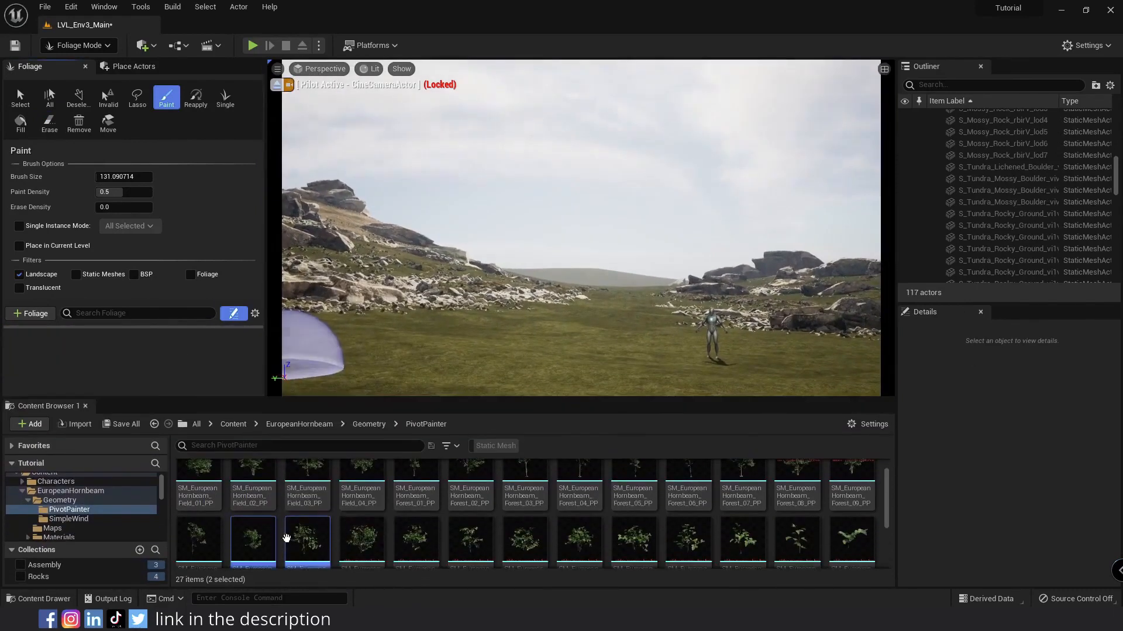
scroll(296, 514, "down", 2)
left_click(689, 491)
left_click(798, 492, "ctrl")
left_click_drag(797, 492, 134, 345)
left_click_drag(186, 400, 186, 508)
- Select the four European Hornbeam Field foliage types and activate the Single placement tool
left_click(235, 343)
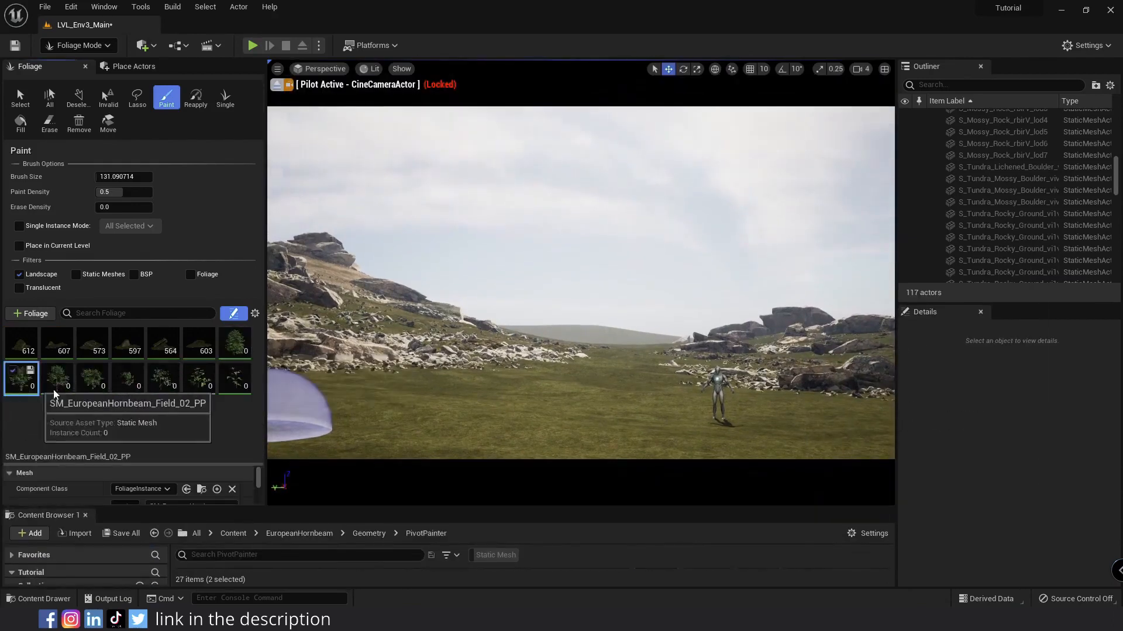
left_click(83, 374, "shift")
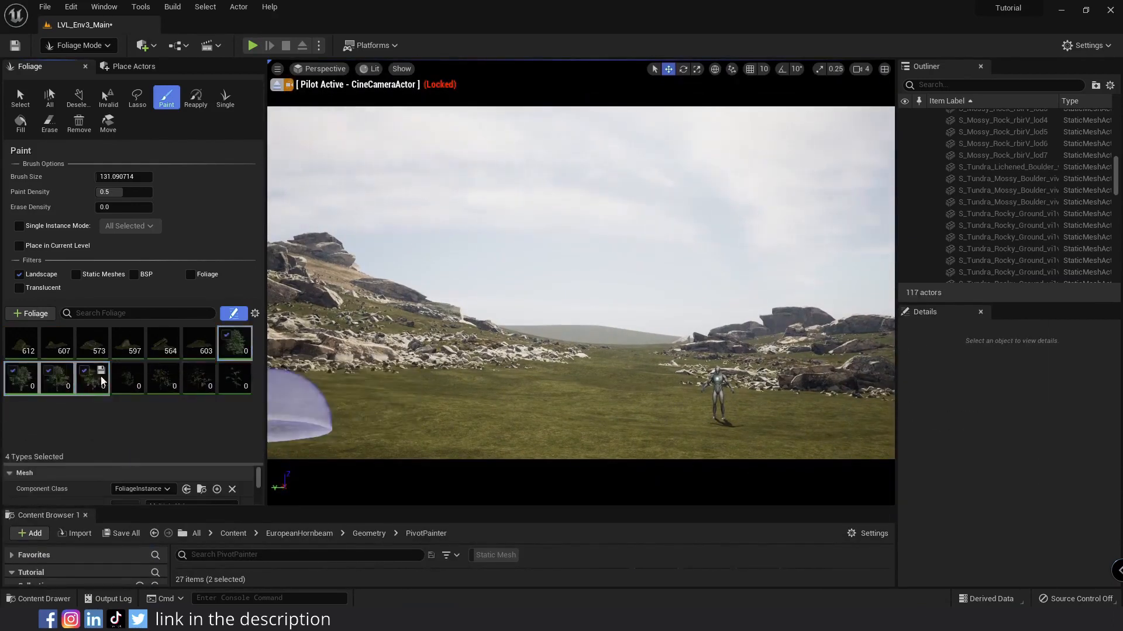
left_click(225, 99)
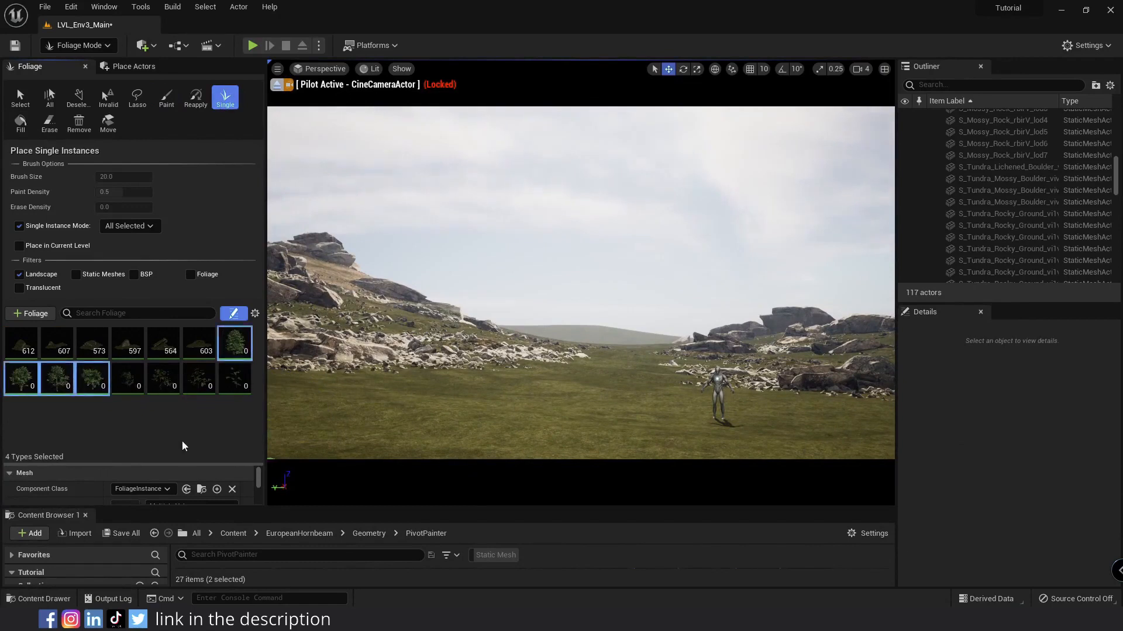
- Set the selected hornbeam trees' Scale X range to a minimum of 0.8 and a maximum of 1.2
scroll(191, 456, "down", 5)
scroll(191, 456, "down", 1)
left_click(140, 490)
type("0.8")
key("Return")
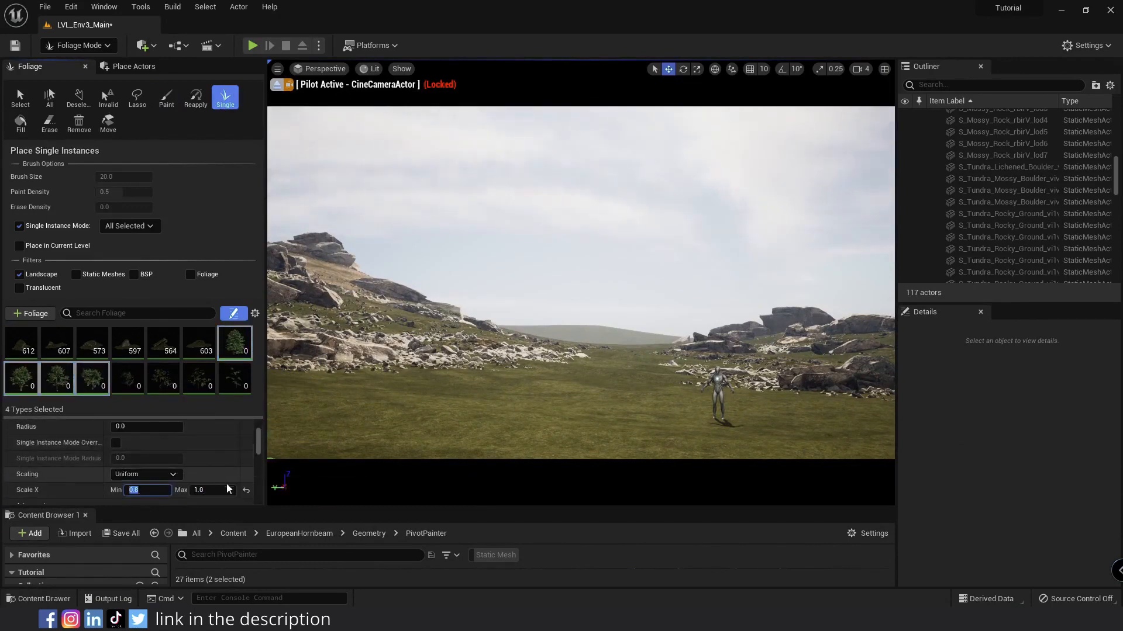
left_click(225, 488)
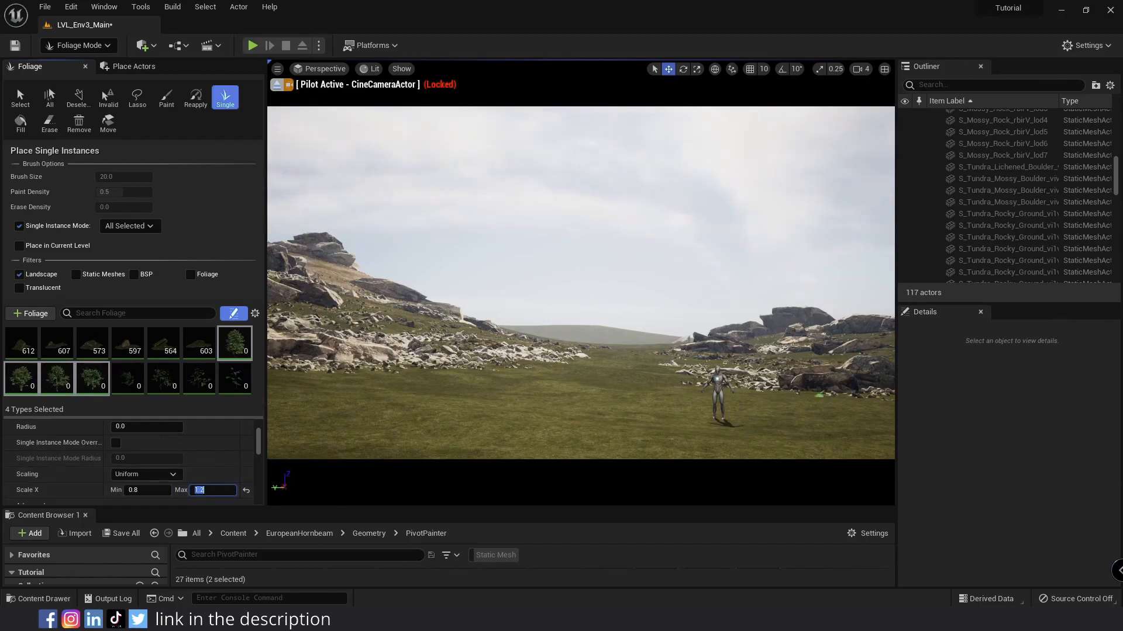
- Set Single Instance Mode to Cycle Through Selected, then place a test tree and undo it
left_click(130, 226)
left_click(125, 253)
left_click(886, 398)
key("ctrl+z")
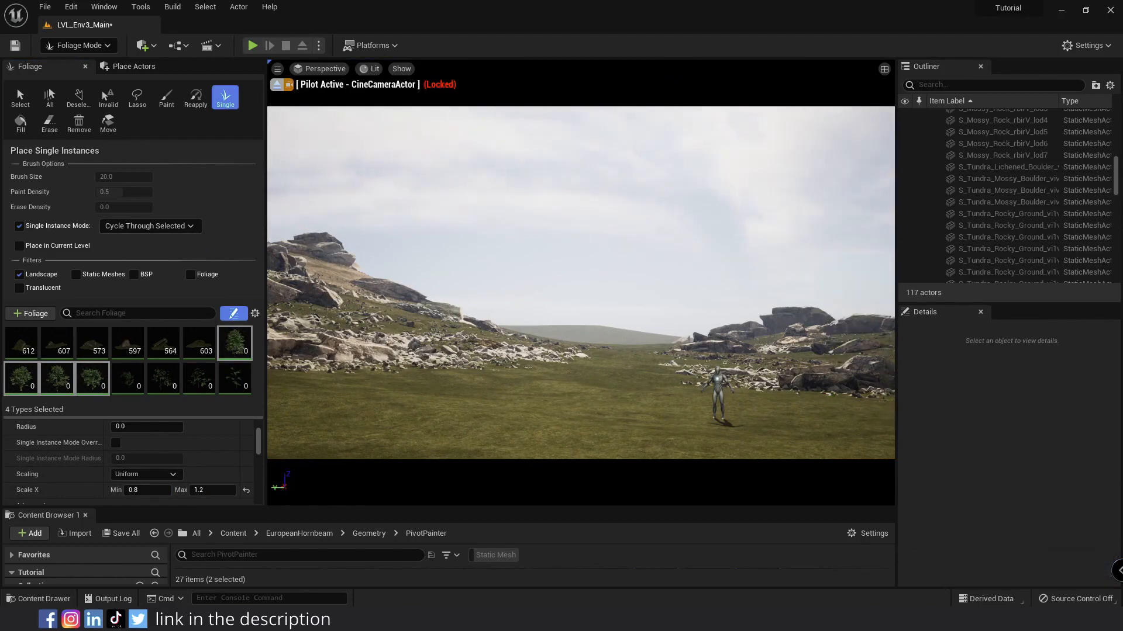
- Set the trees' Align Max Angle to 5 and place one hornbeam on the rocky slope with the Static Meshes filter enabled
scroll(146, 462, "down", 5)
left_click(126, 486)
type("5")
key("Return")
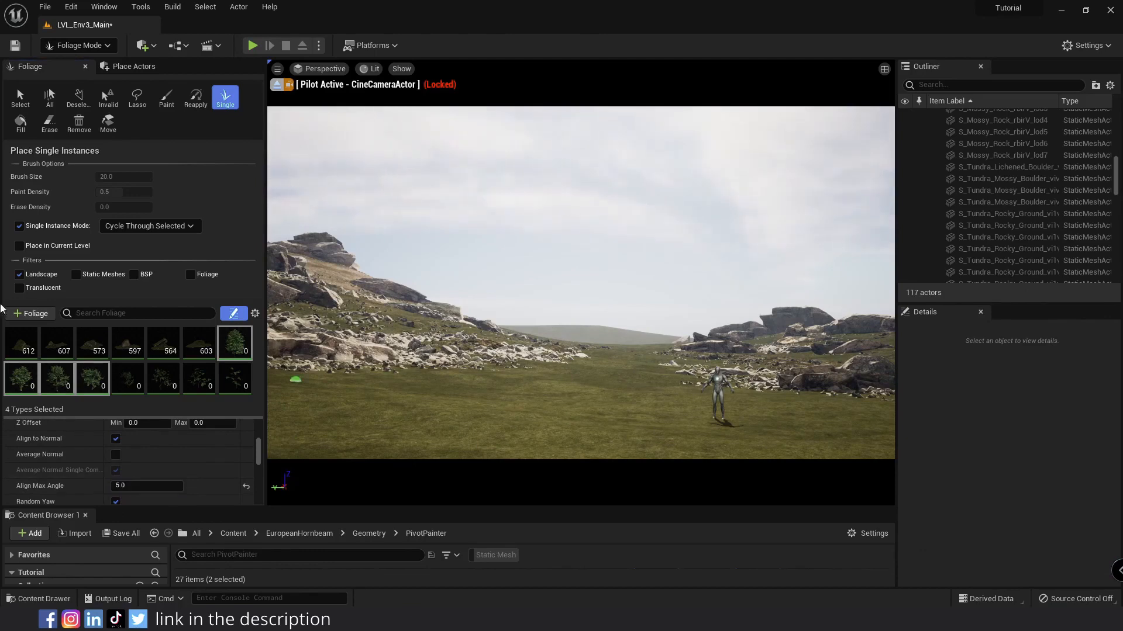
left_click(378, 330)
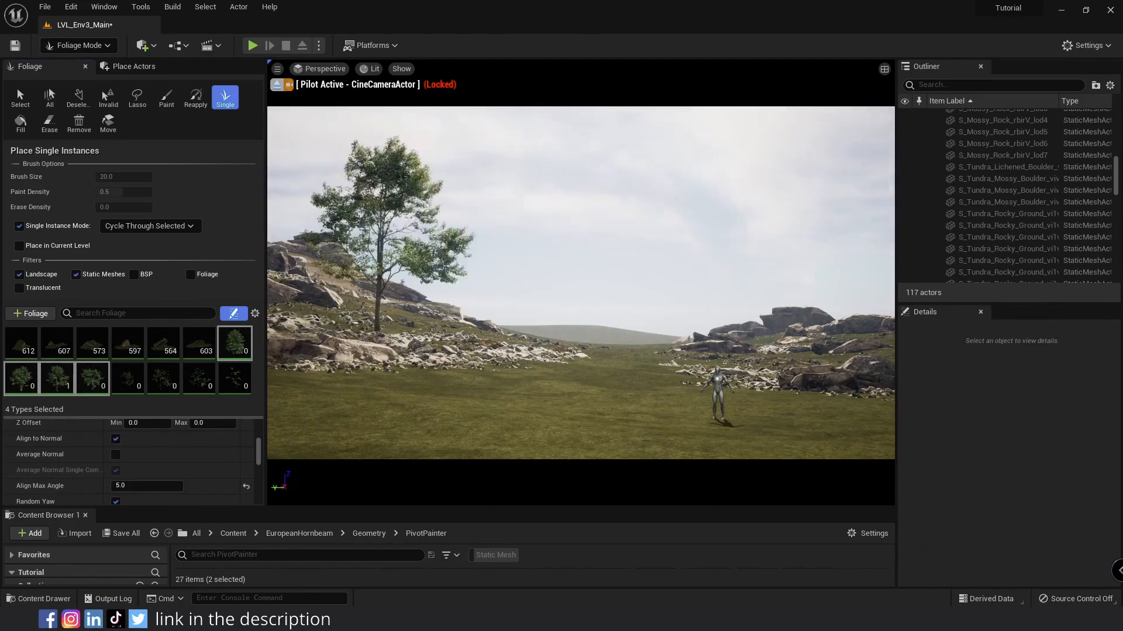
- Place single hornbeam trees among the rocks on both sides and in the distant valley, undoing one unwanted placement
left_click(682, 361)
left_click(847, 355)
left_click(609, 353)
key("ctrl+z")
left_click(484, 321)
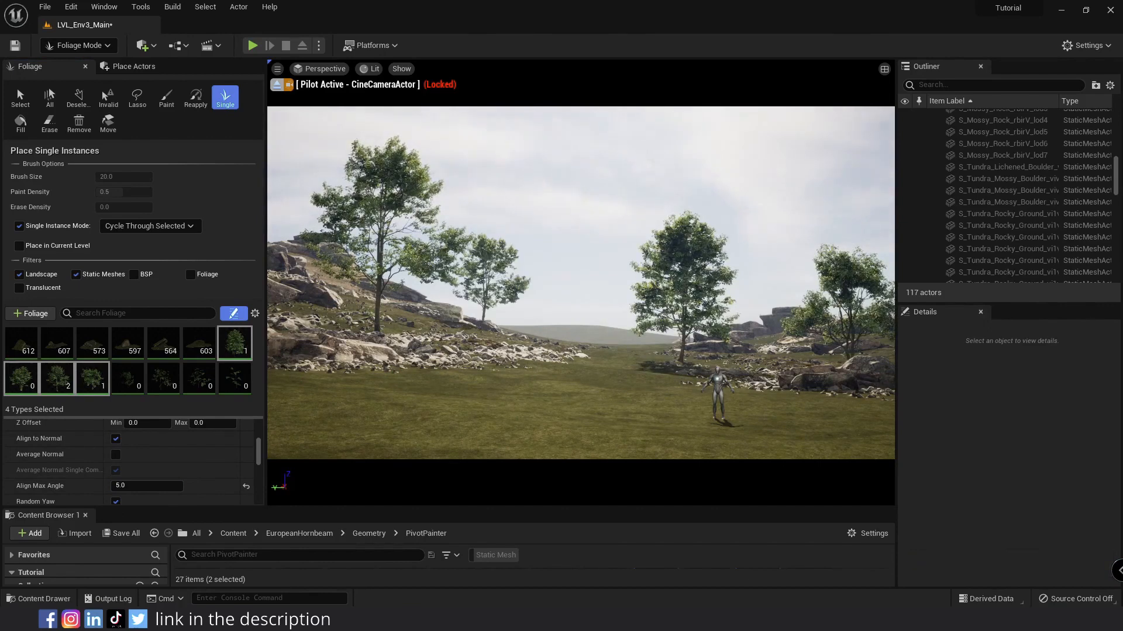
left_click(725, 337)
left_click(642, 344)
left_click(577, 342)
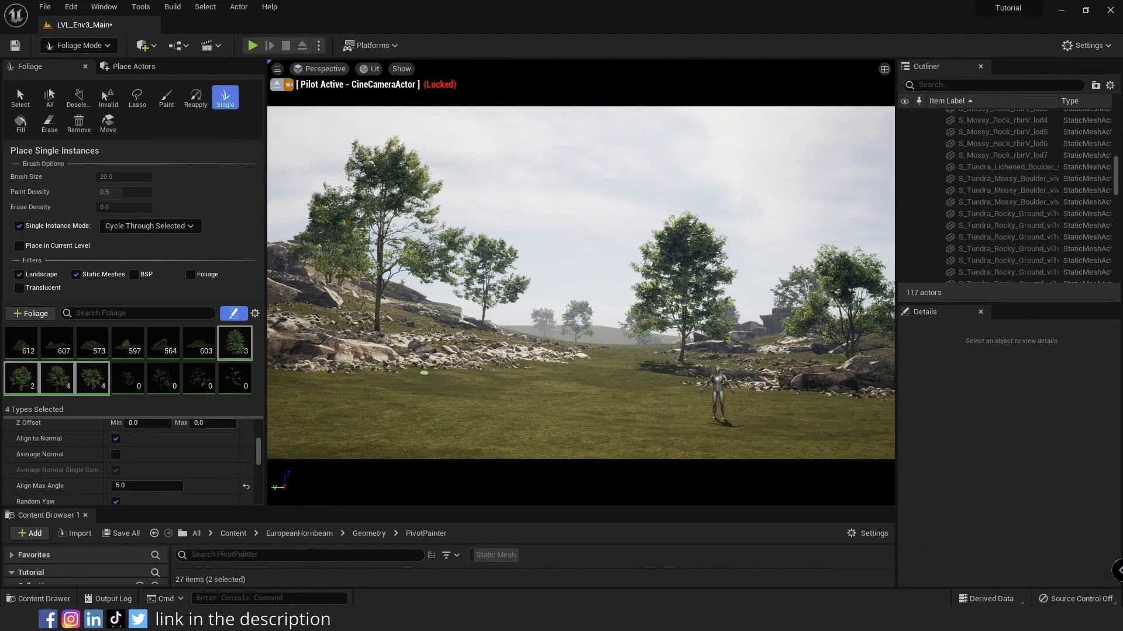
- Place large hornbeam trees nearer the camera to frame the shot: two on the left side and one beside the mannequin
left_click(411, 368)
left_click(283, 325)
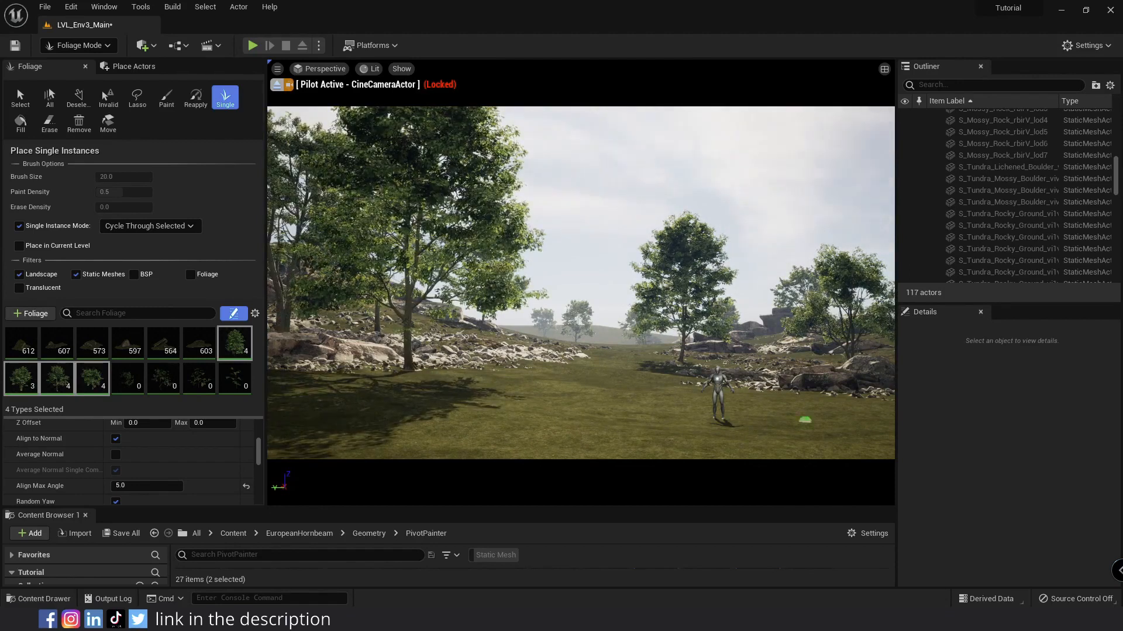
left_click(759, 418)
- Select the two smaller hornbeam foliage types and scatter single plants across the foreground and rocky slopes
left_click(50, 123)
left_click(126, 379)
left_click(163, 379, "ctrl")
left_click(607, 443)
left_click(838, 447)
left_click(316, 369)
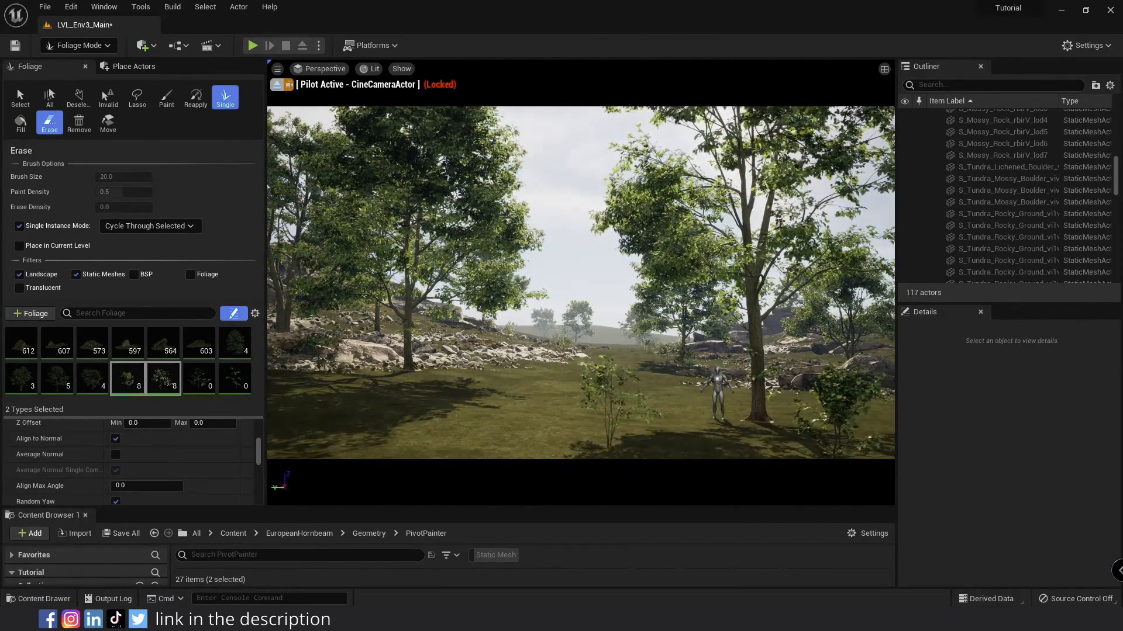
- Remove the small hornbeams standing in the open foreground, and undo the unwanted recent foliage edits
left_click(616, 446, "shift")
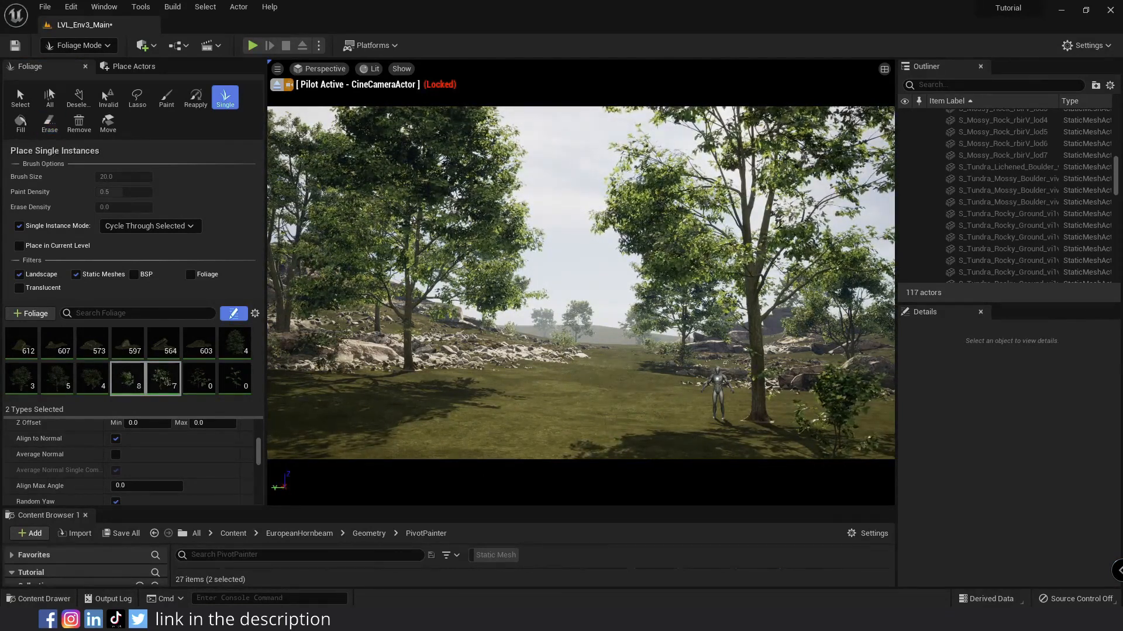
key("ctrl+z")
key("ctrl+z")
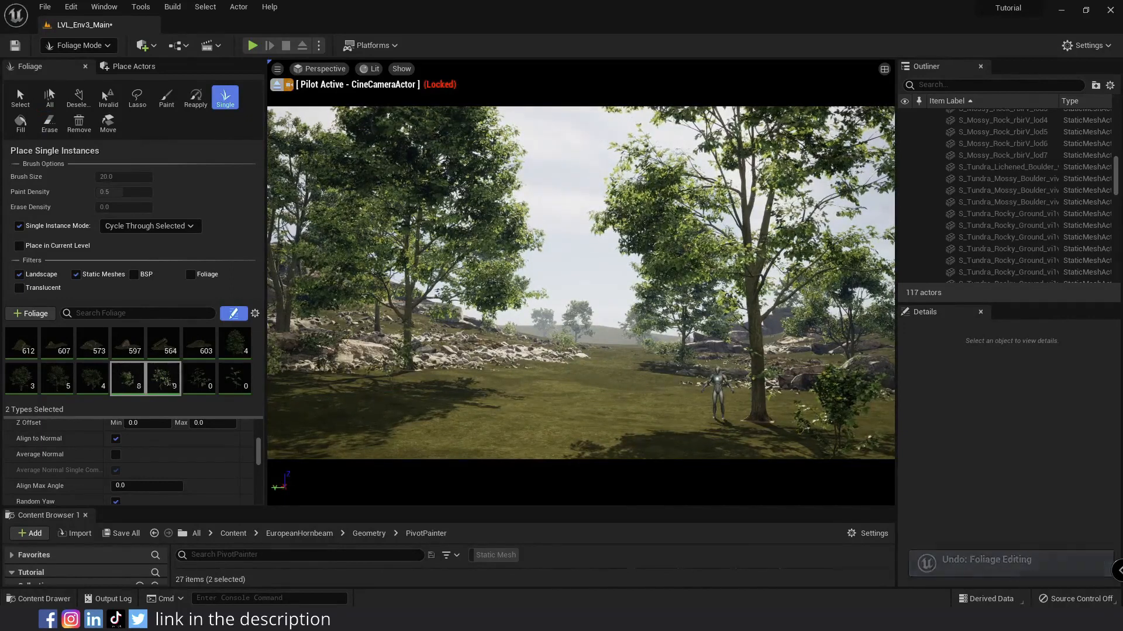
key("ctrl+z")
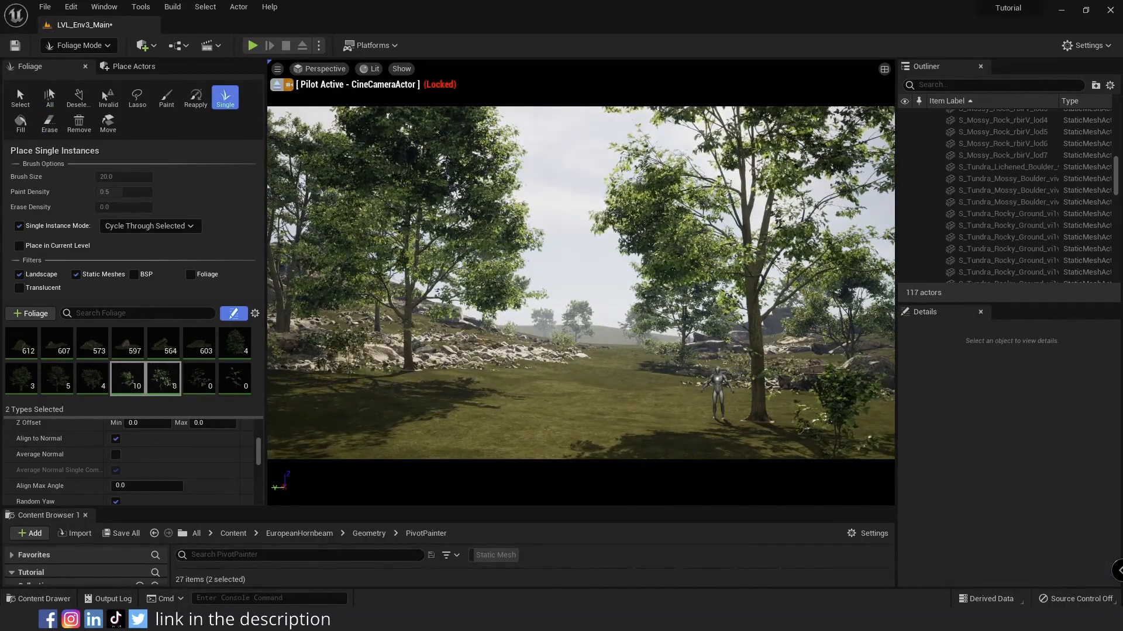
left_click(829, 412, "shift")
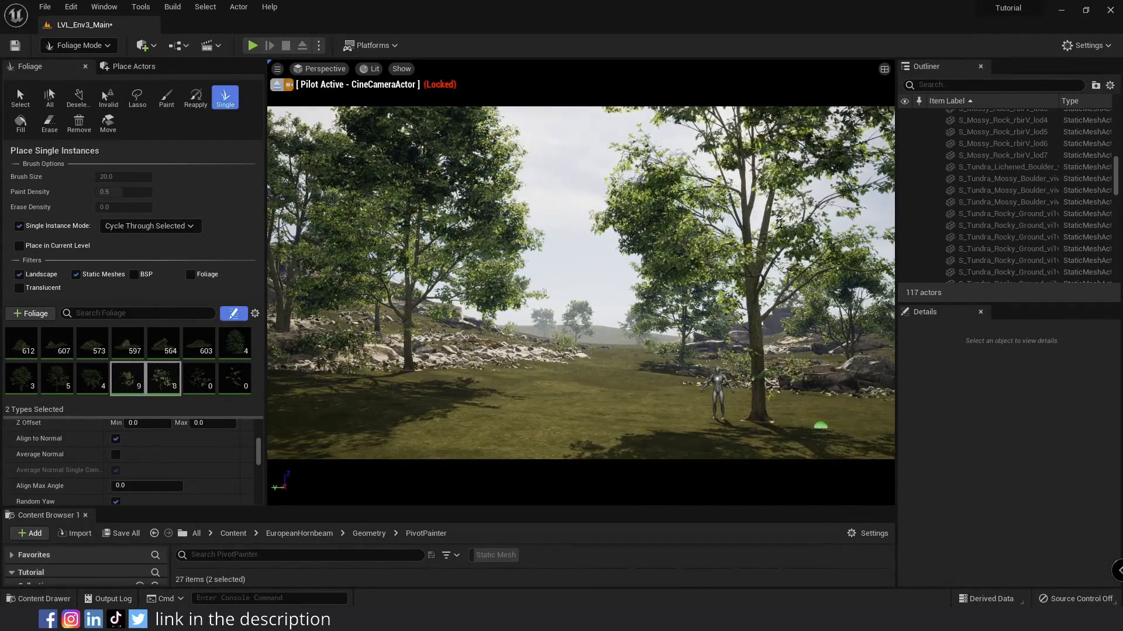
- Save all changes and show the frame rate in the viewport
key("ctrl+shift+s")
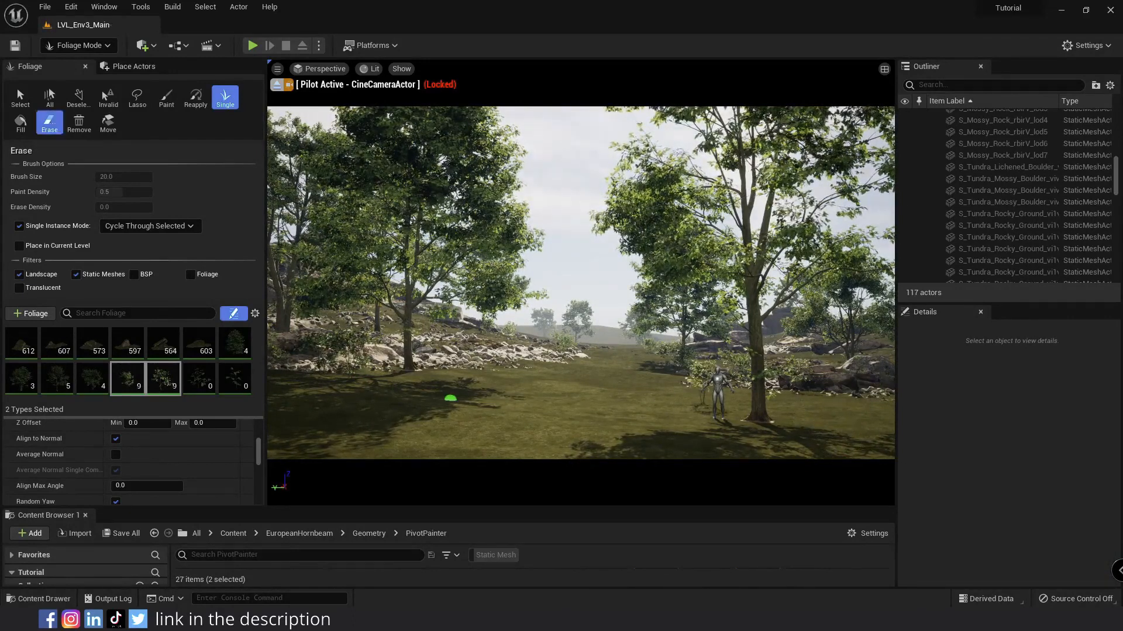
left_click(279, 69)
left_click(310, 124)
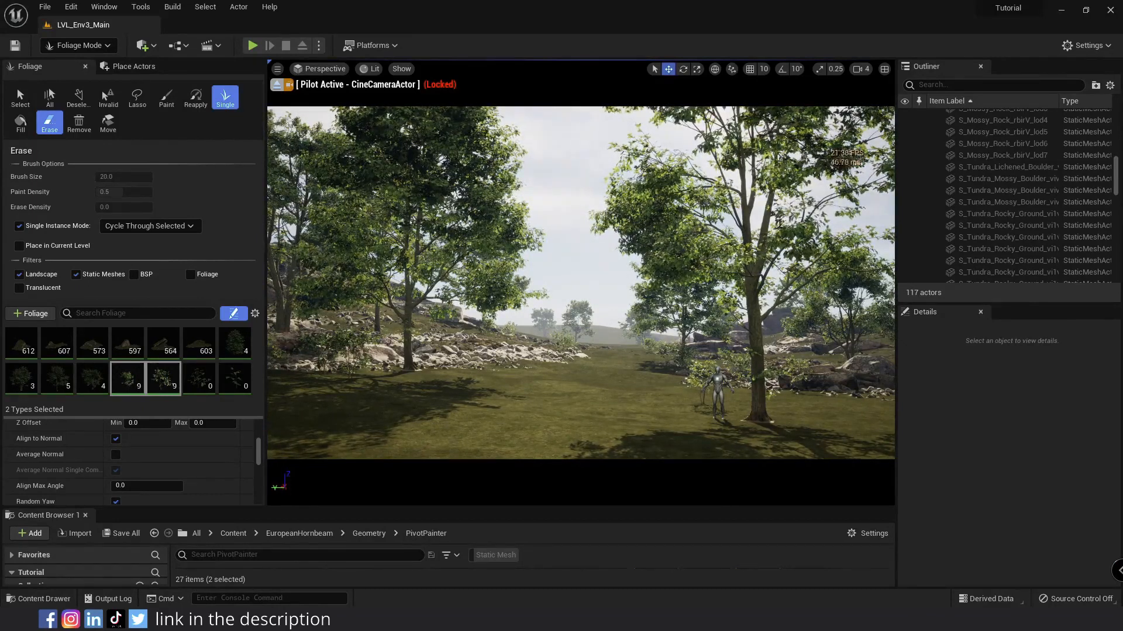
- Enlarge the Content Browser and open the Megascans 3D_Plants folder
left_click(159, 378)
key("ctrl+a")
left_click(159, 377)
left_click(159, 378, "ctrl")
left_click_drag(234, 507, 234, 412)
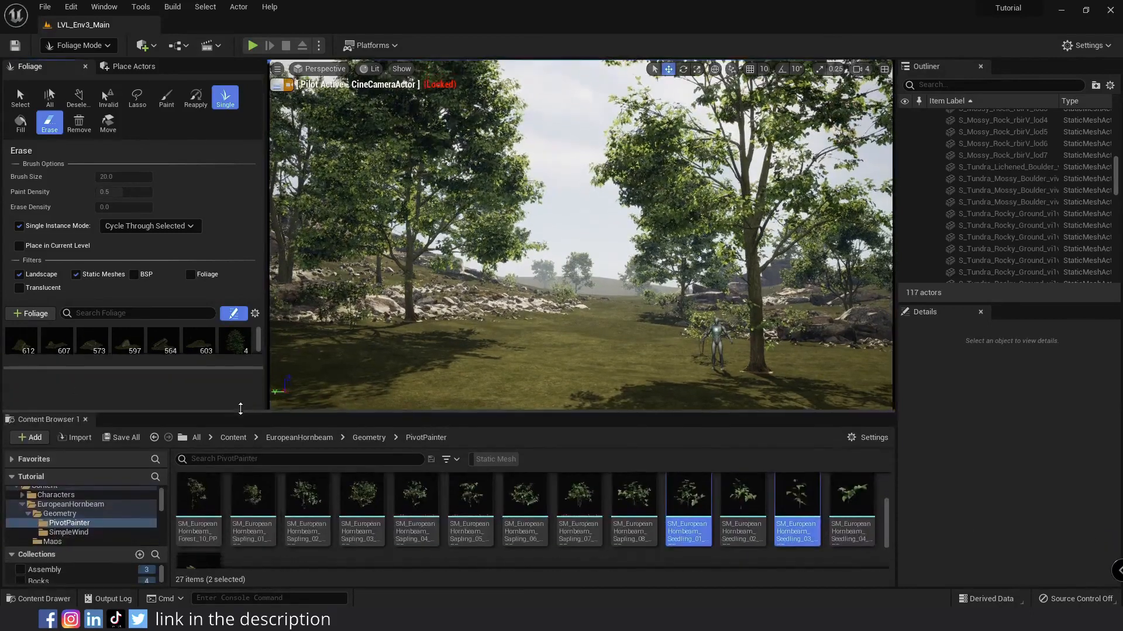
left_click(49, 505)
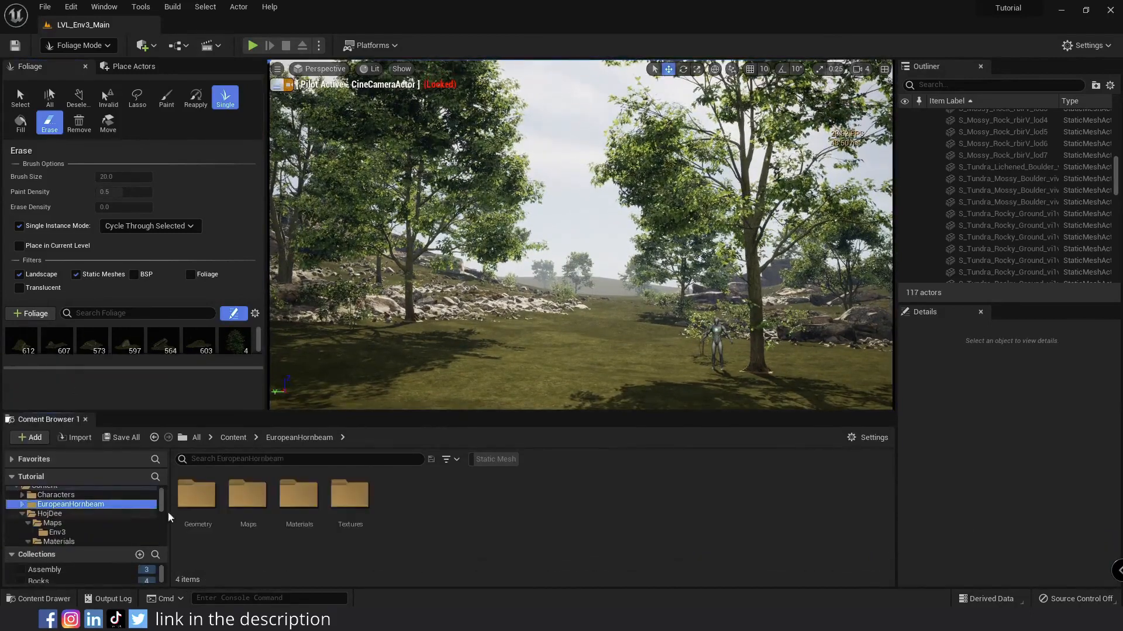
left_click(233, 437)
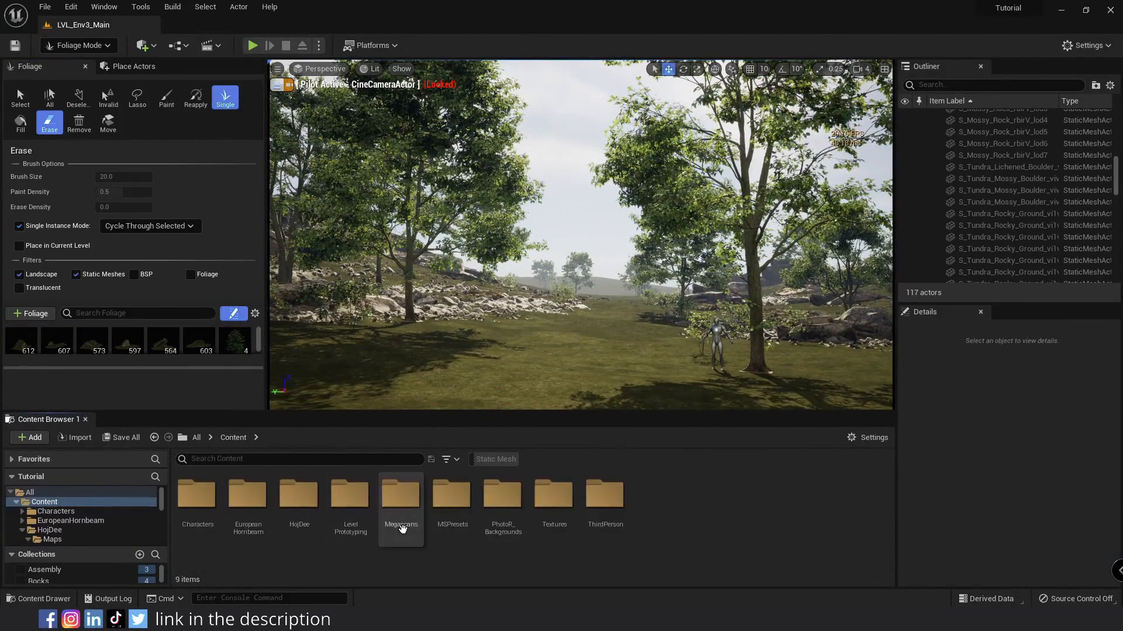
double_click(398, 498)
double_click(248, 497)
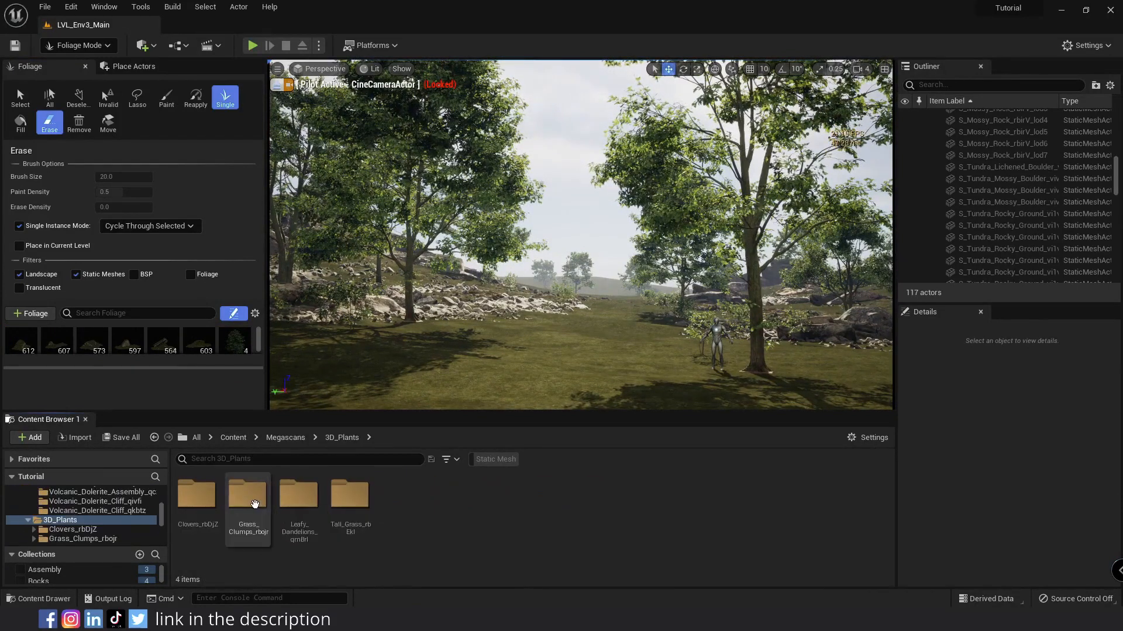
- Add the foliage types FT_Grass_Clumps_rbojr_Var1_lod0 and Var2_lod0 from the Grass_Clumps_rbojr Foliage folder to the foliage list
double_click(246, 496)
left_click(266, 512)
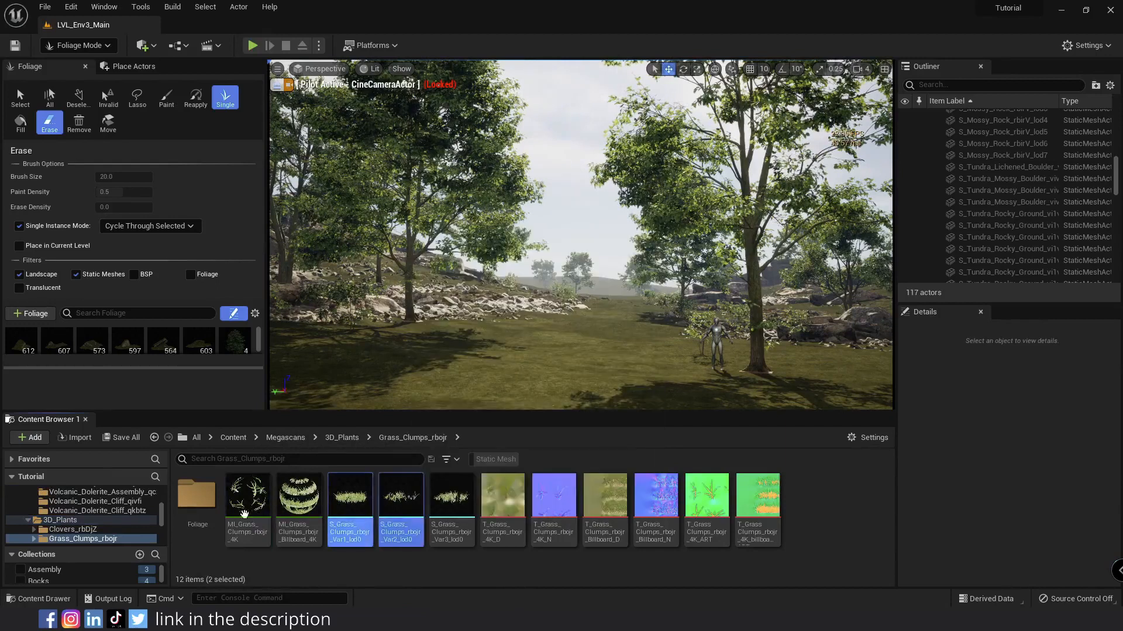
double_click(198, 497)
left_click(248, 497, "ctrl")
left_click_drag(248, 497, 138, 359)
- Filter the foliage list by "grass" and select both grass clump types
left_click(172, 313)
type("gras")
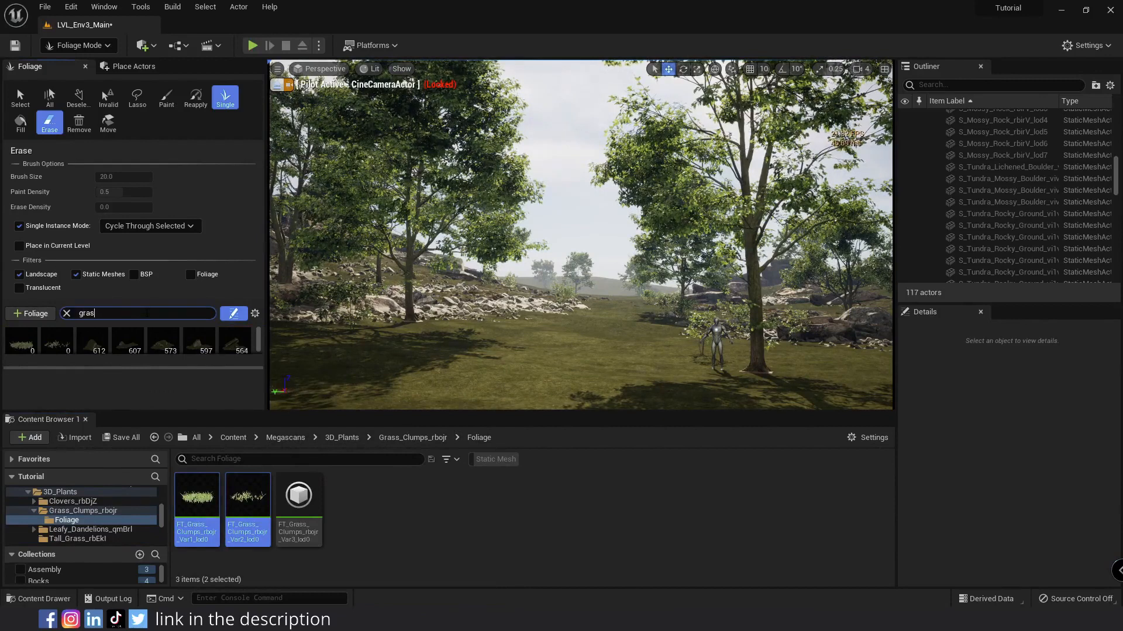
type("s")
left_click(50, 348)
left_click(27, 346, "ctrl")
- Set the selected grass types' Scale X range to a minimum of 2 and a maximum of 4
left_click_drag(168, 413, 175, 502)
scroll(167, 444, "up", 5)
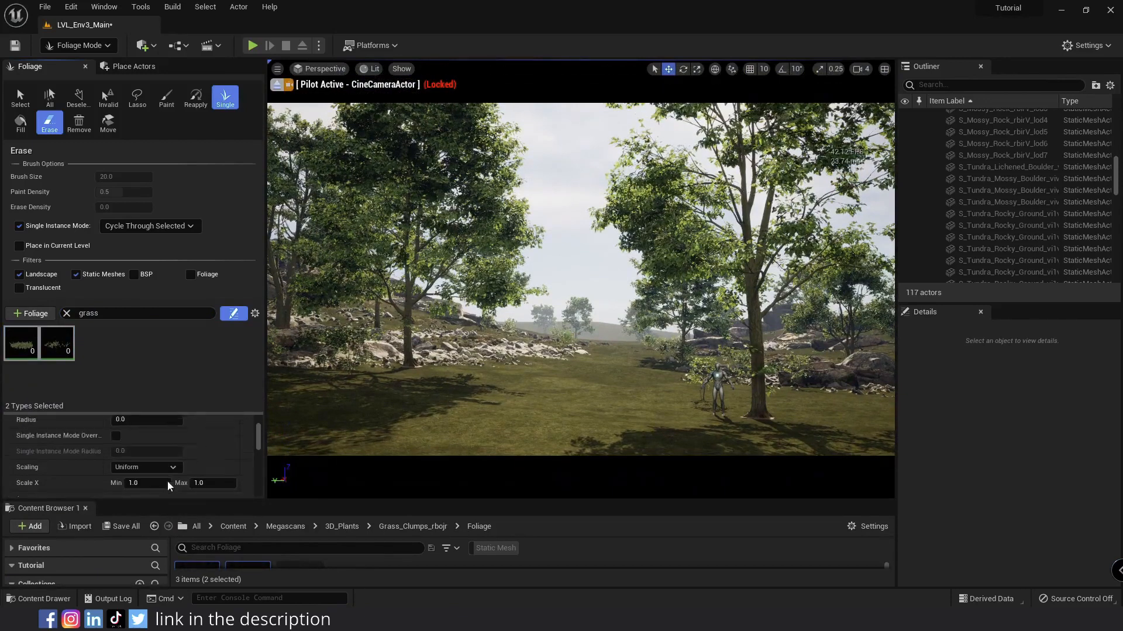
scroll(156, 464, "down", 3)
scroll(156, 456, "up", 1)
left_click(154, 444)
type("2")
key("Tab")
type("4")
key("Return")
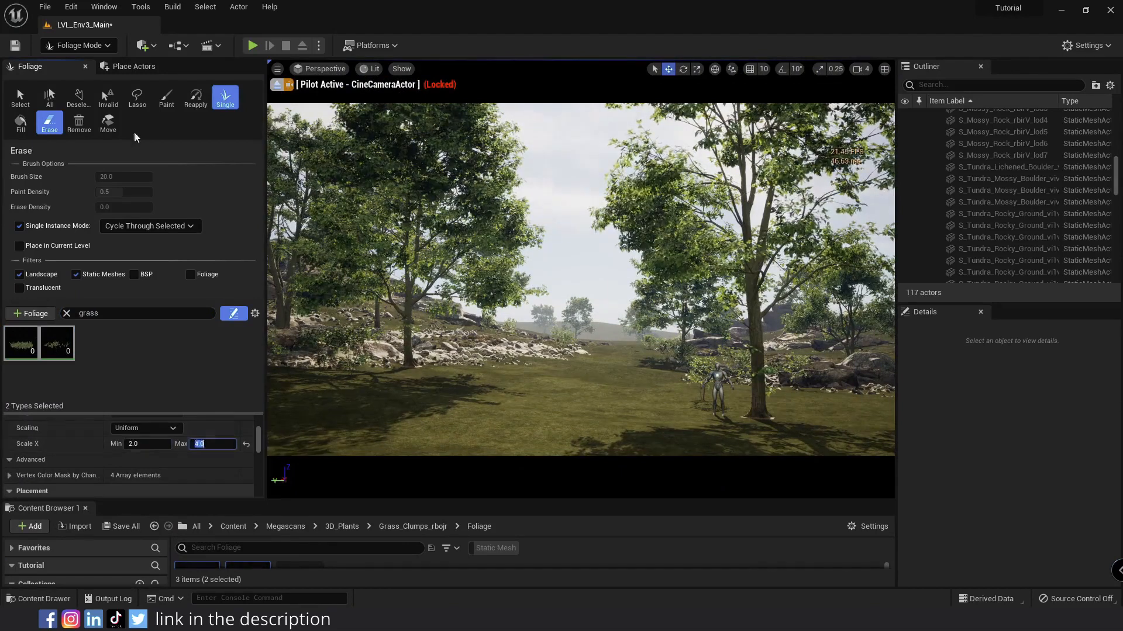
- Paint test strokes of grass clumps across the foreground meadow and erase part of them
left_click(167, 98)
left_click_drag(564, 400, 447, 416)
mouse_move(611, 424)
left_mouse_down("shift")
mouse_move(519, 403)
mouse_move(436, 412)
left_mouse_up("shift")
left_click_drag(514, 415, 327, 389)
- Set the selected grass types' Scale X range to a minimum of 1 and a maximum of 2
left_click(158, 443)
type("1")
key("Tab")
type("2")
key("Return")
- Disable the Static Meshes filter and paint grass on the ground in front of the left rocky slope
left_click_drag(556, 418, 351, 421)
left_click(76, 274)
mouse_move(476, 357)
left_mouse_down()
mouse_move(392, 360)
mouse_move(484, 355)
left_mouse_up()
mouse_move(383, 360)
left_mouse_down()
mouse_move(490, 358)
mouse_move(275, 358)
mouse_move(488, 368)
left_mouse_up()
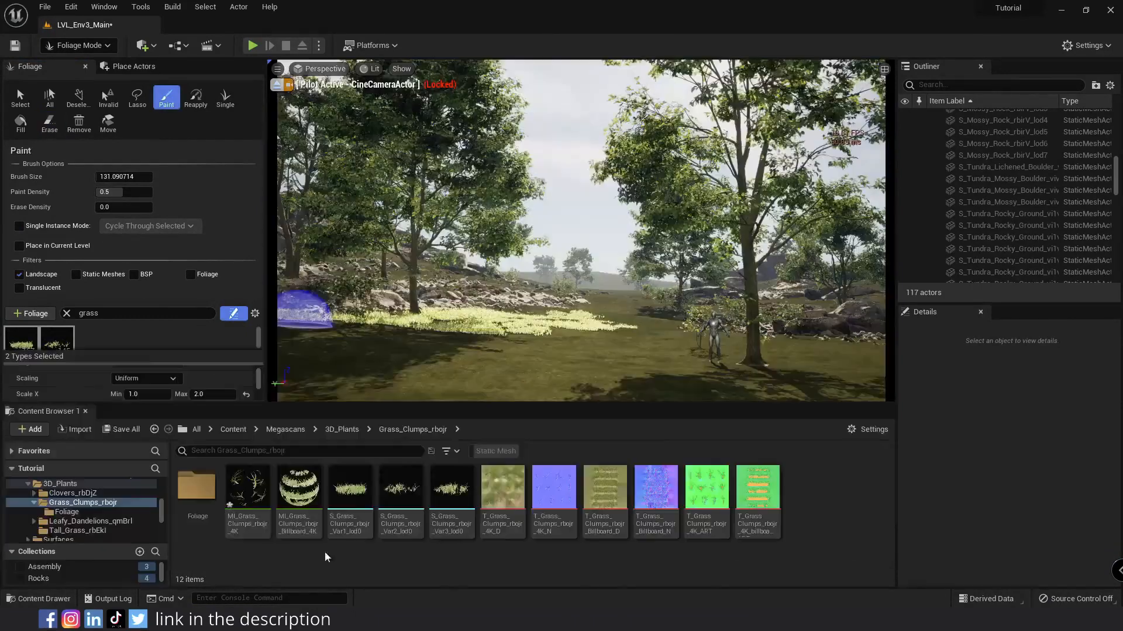
- In the MI_Grass_Clumps_rbojr_4K material instance, darken the Color Overlay to mid-grey and set the roughness intensity to 0.5
double_click(248, 497)
left_click_drag(178, 135, 10, 83)
scroll(114, 234, "down", 5)
left_click(114, 211)
left_click_drag(283, 319, 282, 345)
left_click(292, 505)
left_click(130, 239)
key("Return")
- Enable the grass material's Normal Intensity override, set Color Variation to 0.1, and close the material instance
left_click(34, 302)
left_click(118, 301)
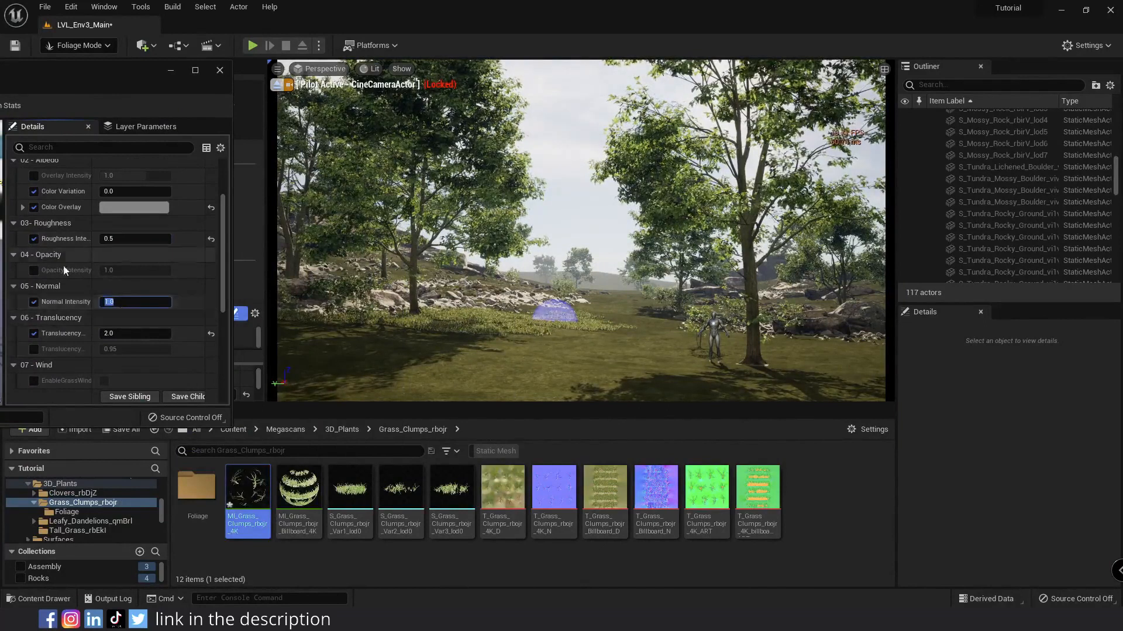
scroll(69, 259, "up", 3)
left_click(128, 276)
type("0.1")
key("Return")
type(".0")
left_click(220, 70)
- Set the grass types' Density / 1Kuu to 400 and paint a grass stroke across the middle of the meadow
scroll(146, 370, "up", 3)
left_click(147, 396)
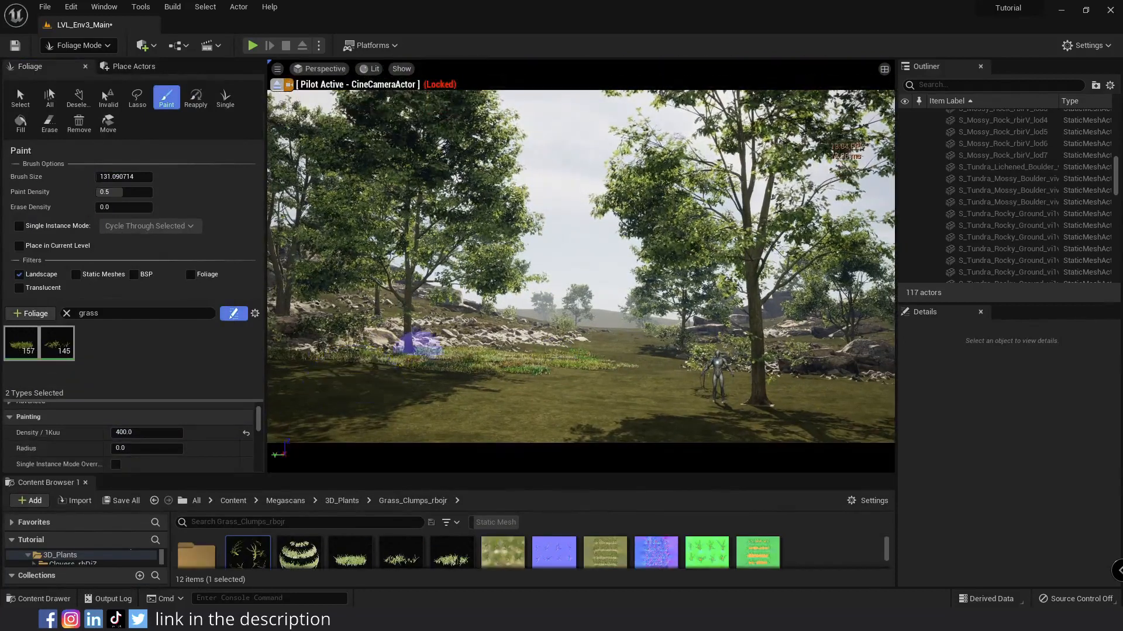
mouse_move(502, 375)
left_mouse_down()
mouse_move(676, 376)
mouse_move(705, 365)
mouse_move(661, 351)
left_mouse_up()
- Enlarge the brush to about 247 and paint more grass over the meadow's middle distance
key("bracketright")
key("bracketright")
key("bracketright")
key("bracketright")
key("bracketright")
key("bracketright")
key("bracketright")
key("bracketright")
key("bracketright")
key("bracketright")
key("bracketright")
key("bracketright")
key("bracketright")
left_click_drag(563, 343, 586, 345)
key("shift")
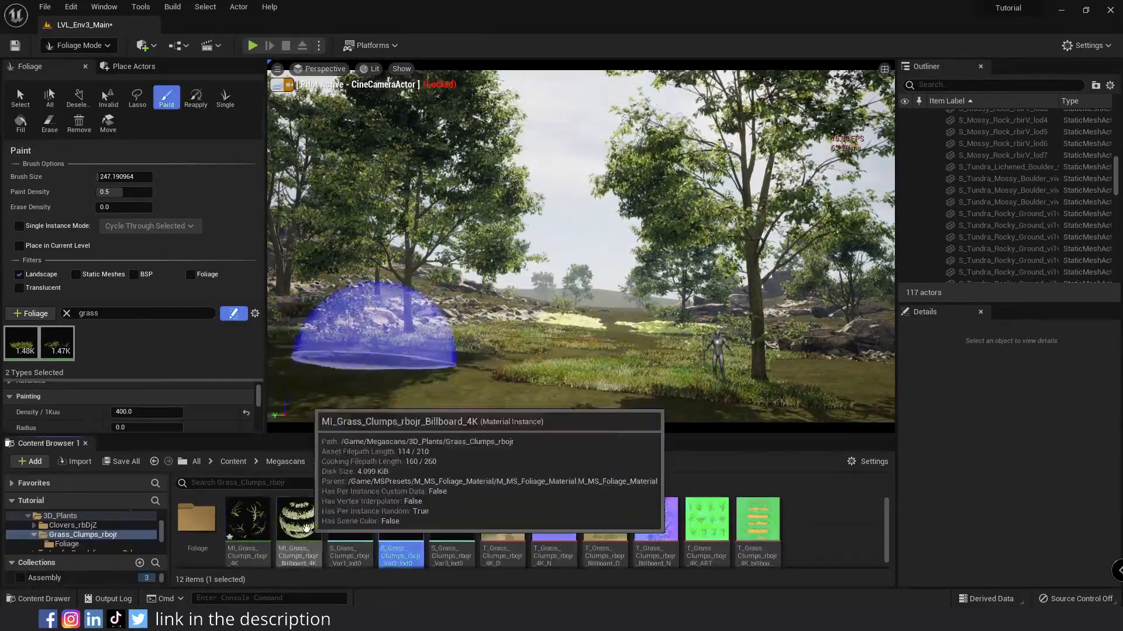
- In the MI_Grass_Clumps_rbojr_Billboard_4K material instance, set the translucency to 2 and darken the Color Overlay to grey
double_click(298, 520)
left_click_drag(80, 115, 56, 106)
scroll(91, 243, "down", 6)
left_click(41, 364)
left_click(157, 364)
type("2")
key("Return")
left_click(41, 236)
left_click(116, 236)
left_click_drag(279, 339, 279, 374)
left_click(281, 528)
- Set the billboard grass material's roughness intensity to 0.7 and Color Variation to 0.04
left_click(40, 269)
left_click(122, 269)
type(".7")
key("Return")
left_click(41, 222)
left_click(134, 223)
type(".04")
key("Return")
- Enable the billboard grass material's Normal Intensity override at 2.0 and close the material instance
left_click(40, 332)
left_click(129, 332)
type(".5")
key("Return")
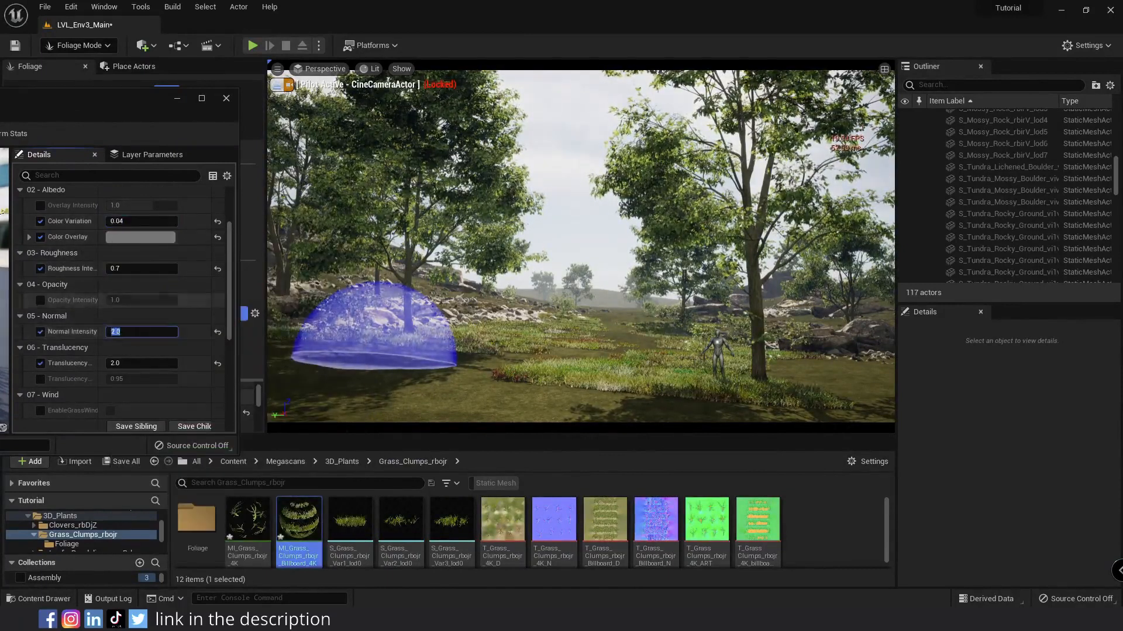
left_click(226, 99)
- Save the current level and all modified assets
key("ctrl+s")
left_click(50, 123)
left_click(47, 9)
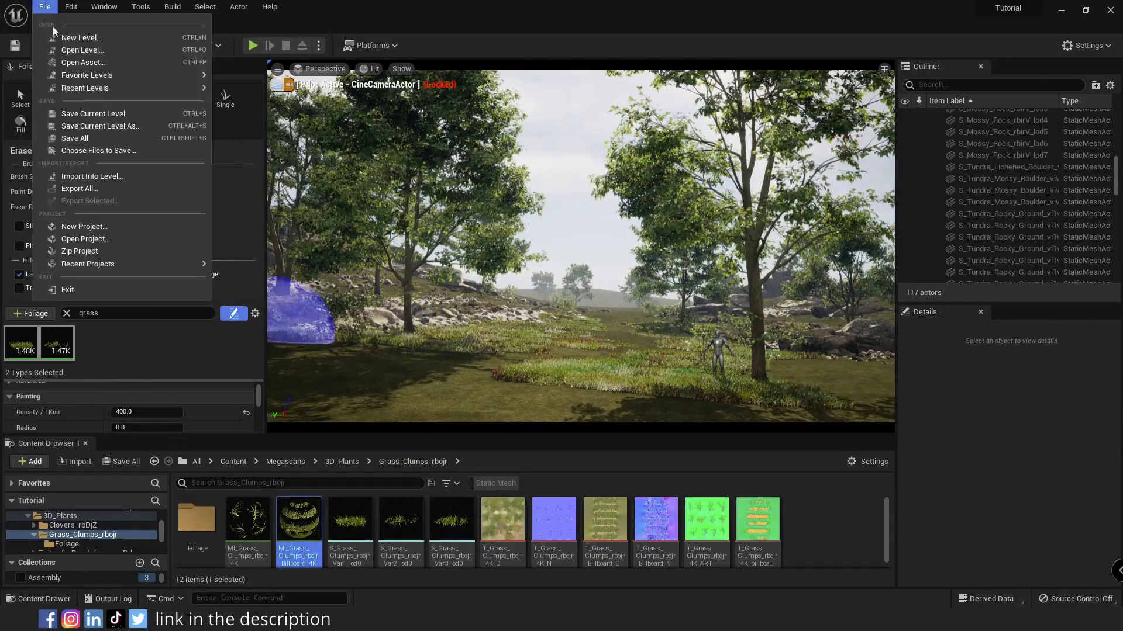
left_click(86, 139)
- Paint grass clumps over the right meadow, the left foreground, the valley floor and the slope behind the left trees
mouse_move(543, 316)
left_mouse_down()
mouse_move(439, 300)
mouse_move(449, 286)
left_mouse_up()
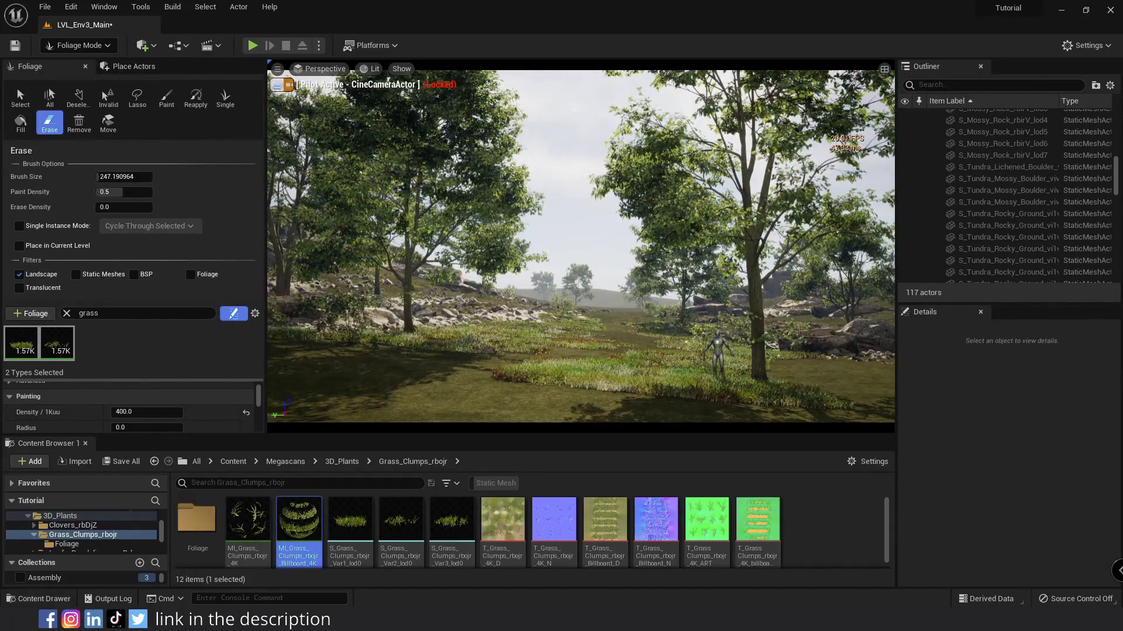
mouse_move(818, 368)
left_mouse_down()
mouse_move(827, 351)
mouse_move(877, 343)
left_mouse_up()
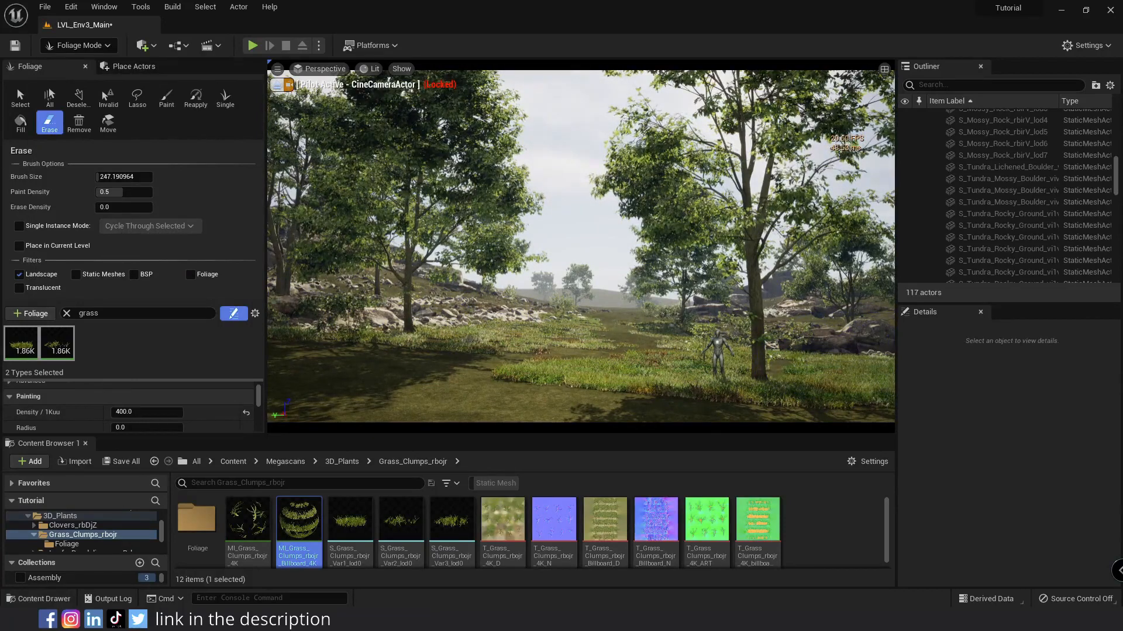
mouse_move(270, 345)
left_mouse_down()
mouse_move(281, 346)
mouse_move(280, 371)
left_mouse_up()
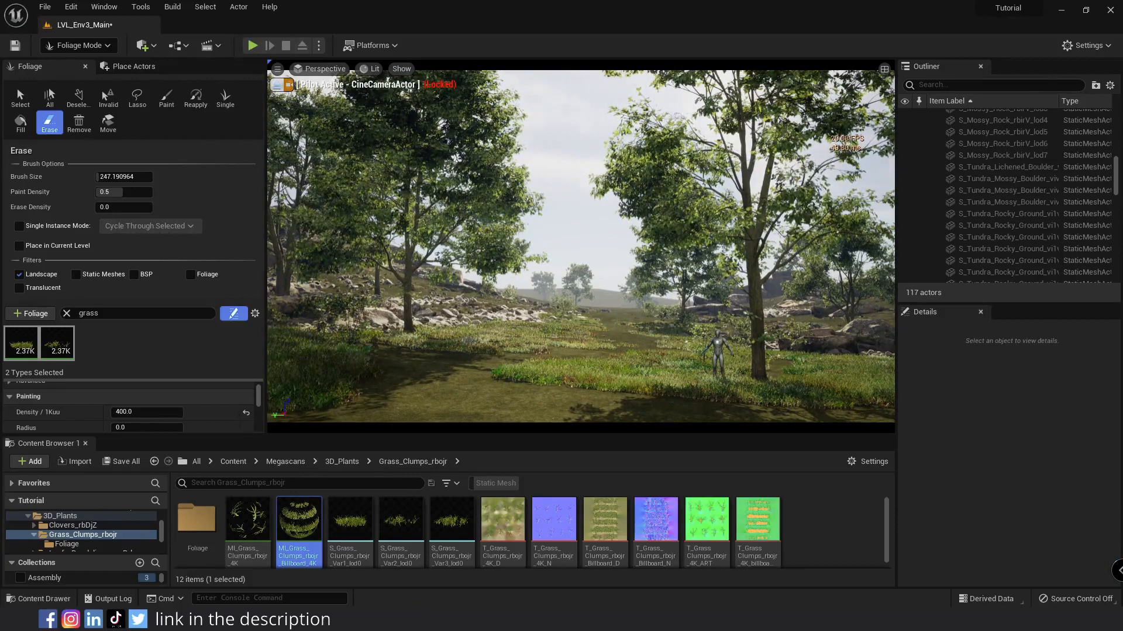
left_click_drag(599, 315, 728, 321)
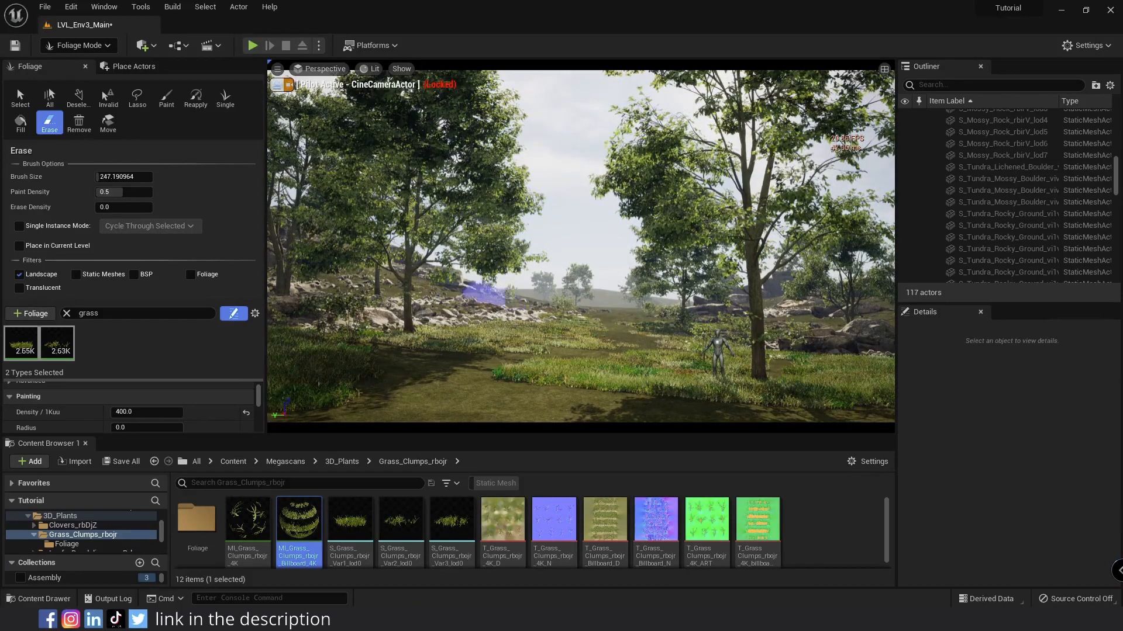
left_click_drag(440, 289, 263, 284)
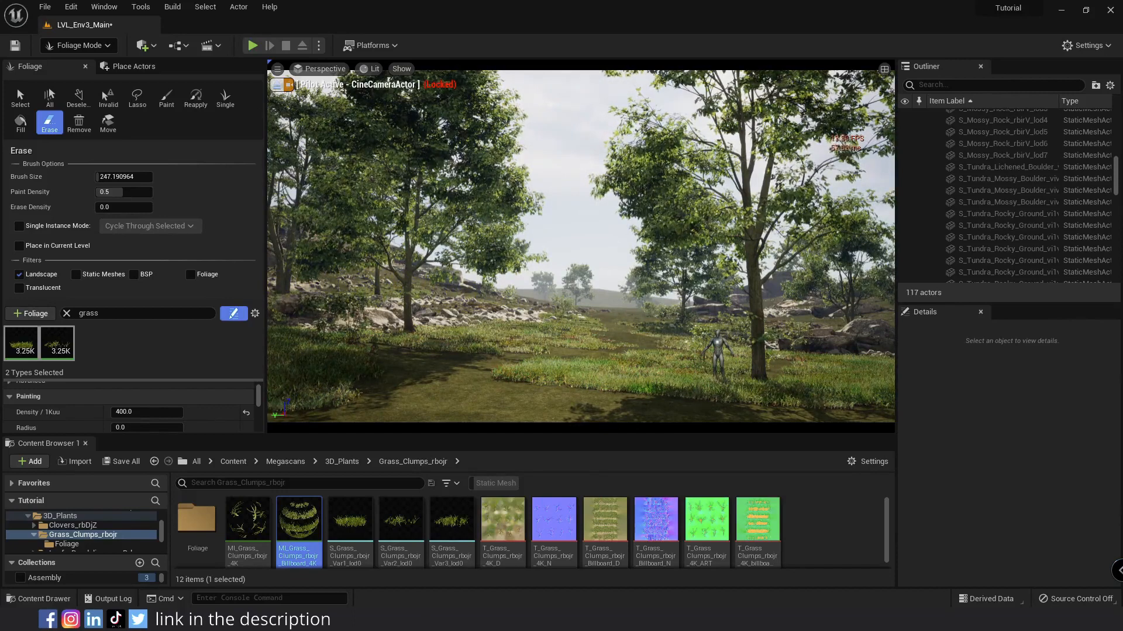
left_click_drag(273, 263, 301, 262)
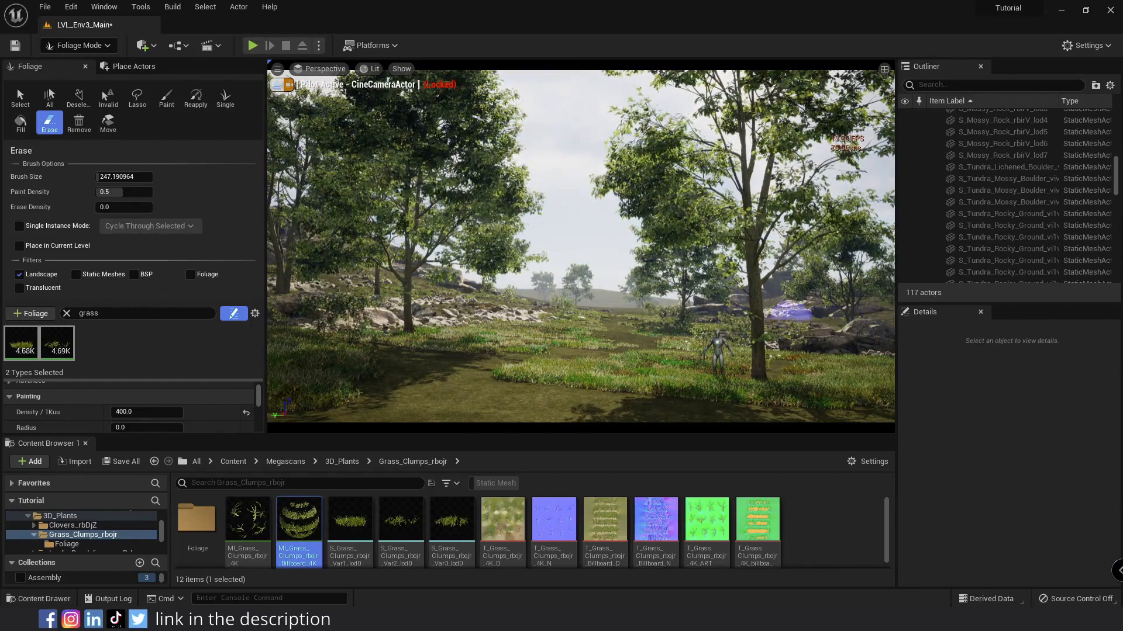
- Enlarge the foliage brush to about 1657, erase all the painted grass, and activate the Paint tool
key("bracketright")
key("bracketright")
key("bracketright")
key("bracketright")
key("bracketright")
key("bracketright")
key("bracketright")
key("bracketright")
key("bracketright")
key("bracketright")
key("bracketright")
key("bracketright")
key("bracketright")
key("bracketright")
key("bracketright")
key("bracketright")
key("bracketright")
key("bracketright")
key("bracketright")
key("bracketright")
mouse_move(286, 322)
left_mouse_down()
mouse_move(585, 298)
mouse_move(643, 275)
left_mouse_up()
left_click(167, 96)
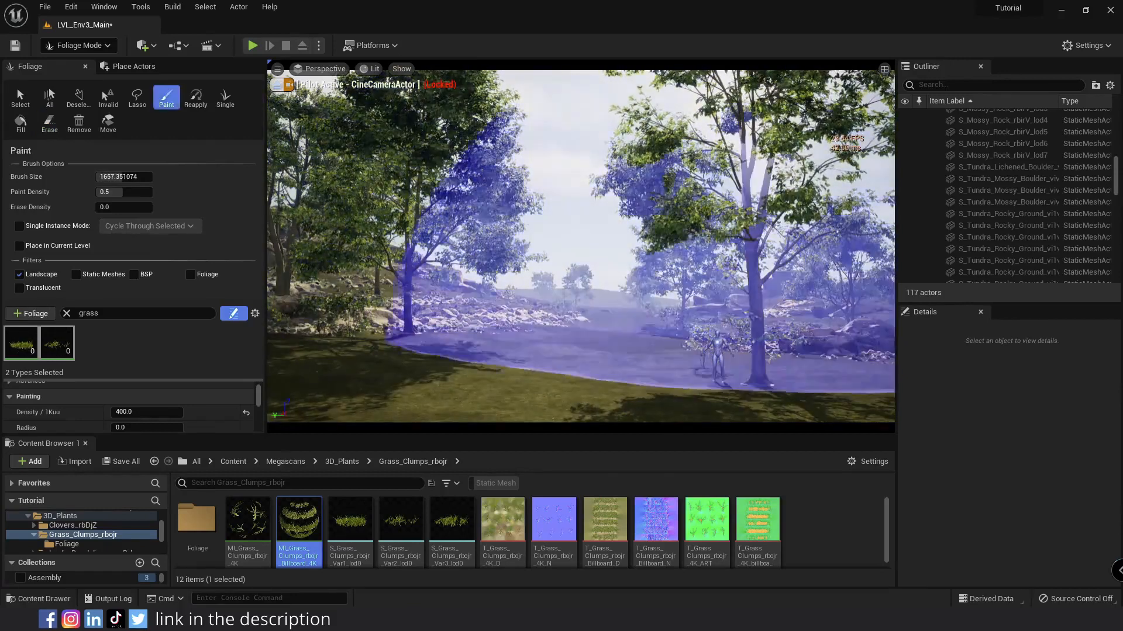
- With a brush of about 321 and Scale X from 0.8 to 1.3, paint both grass types on either side of the central dirt path
key("bracketleft")
key("bracketleft")
key("bracketleft")
key("bracketleft")
key("bracketleft")
key("bracketleft")
key("bracketleft")
key("bracketleft")
key("bracketleft")
key("bracketleft")
key("bracketleft")
key("bracketleft")
key("bracketleft")
key("bracketleft")
key("bracketleft")
key("bracketleft")
key("bracketleft")
key("bracketleft")
key("bracketleft")
key("bracketleft")
scroll(129, 403, "down", 5)
left_click(199, 404)
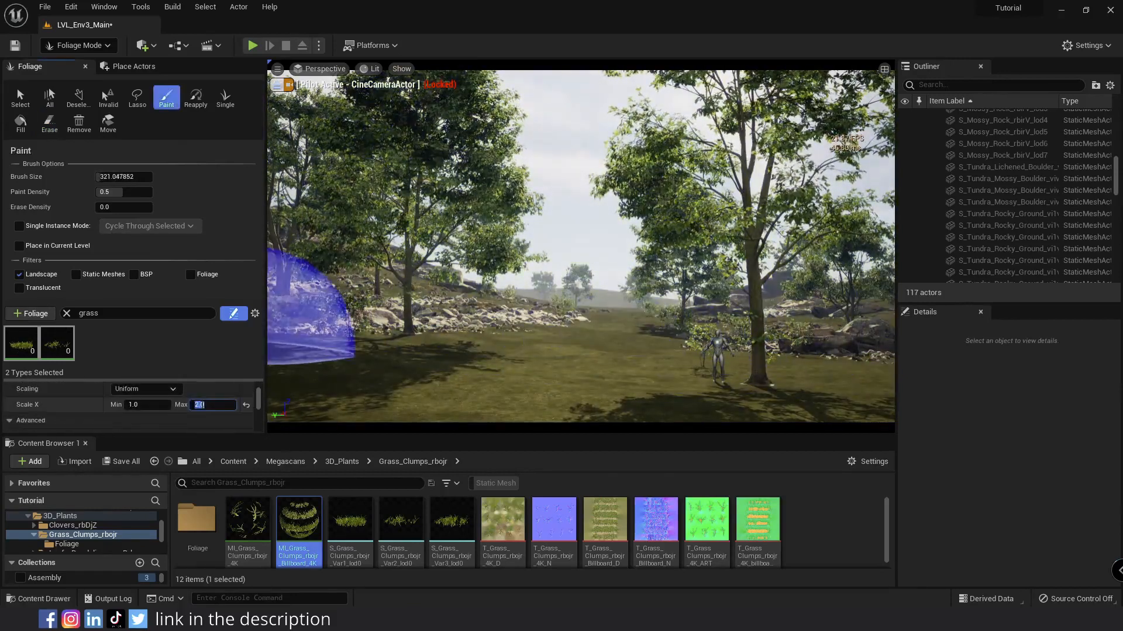
mouse_move(287, 397)
left_mouse_down()
mouse_move(374, 328)
mouse_move(853, 380)
left_mouse_up()
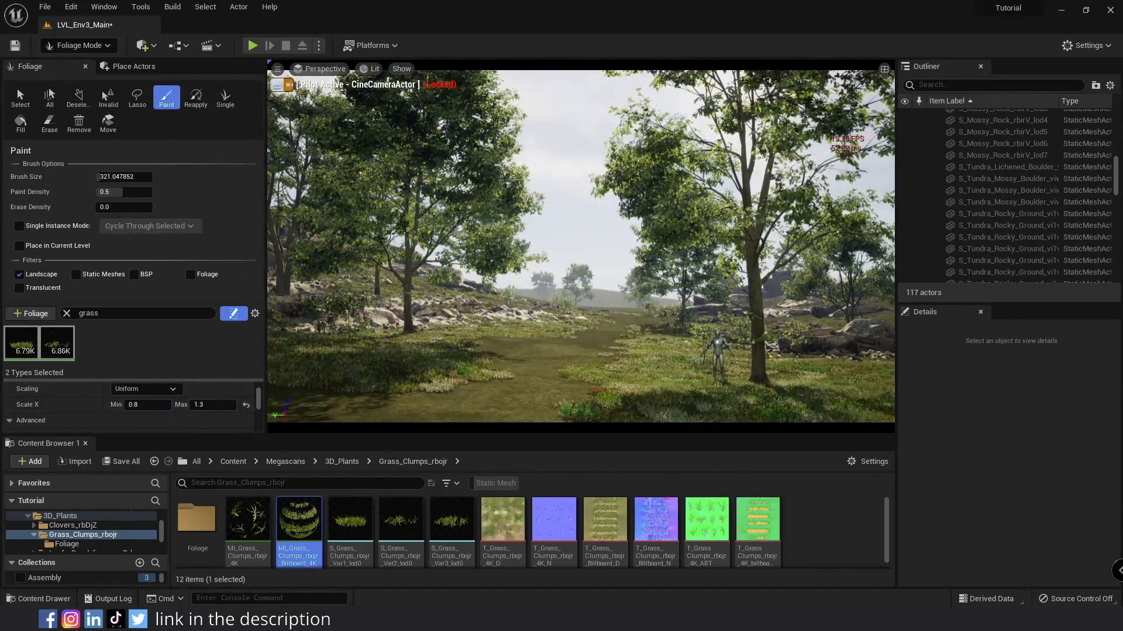
- Set Color Variation to 0.025 in the MI_Grass_Clumps_rbojr_4K material instance and close it
double_click(248, 520)
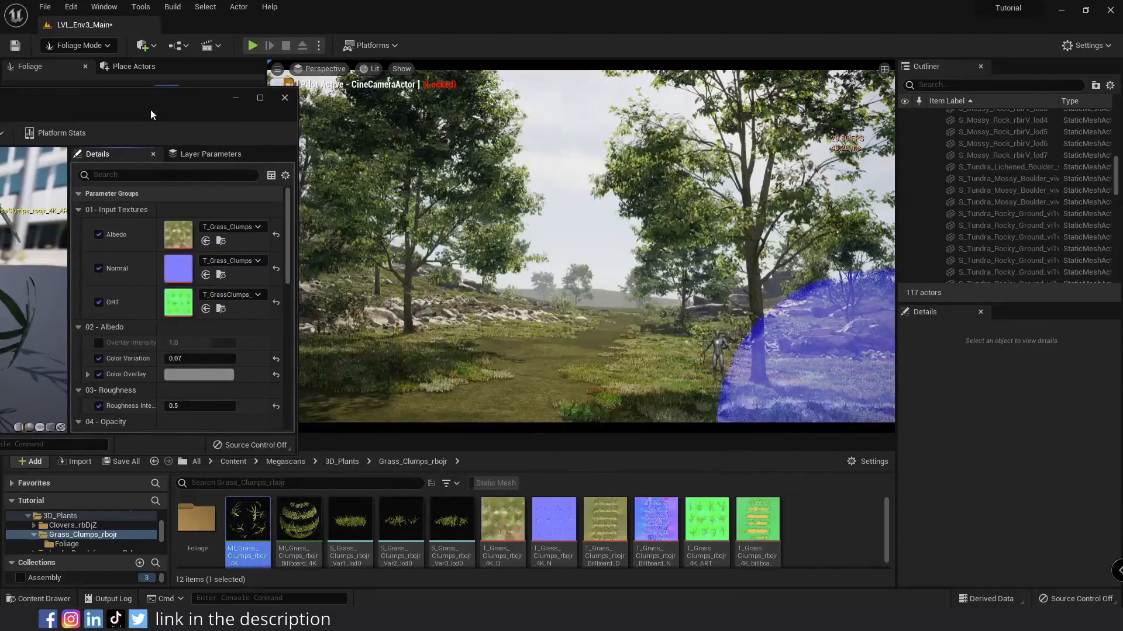
key("Return")
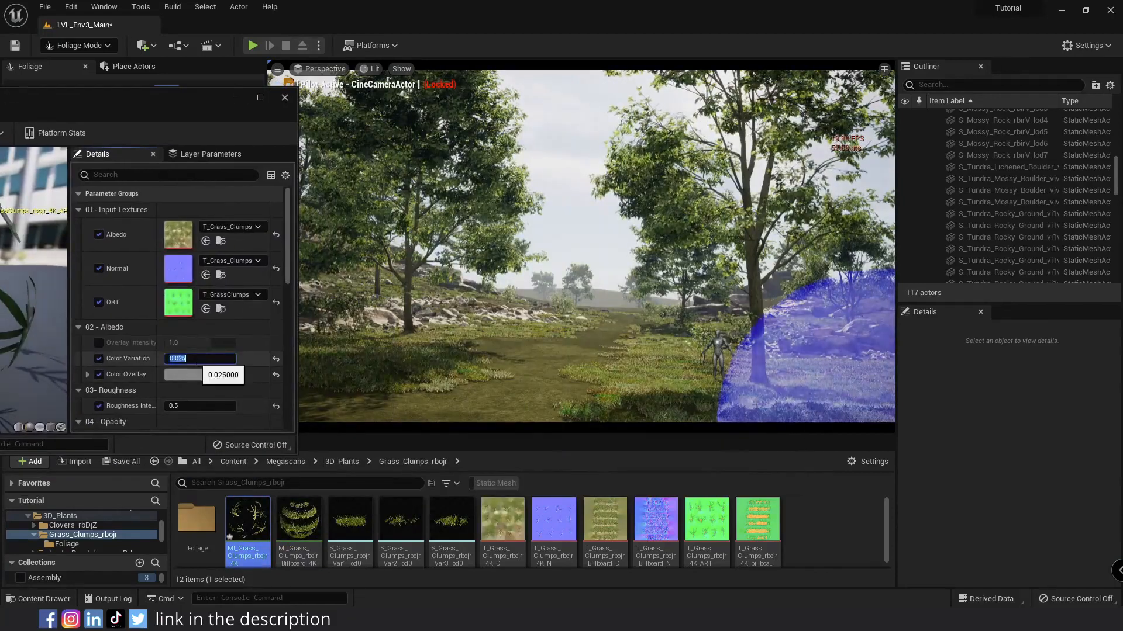
left_click(285, 98)
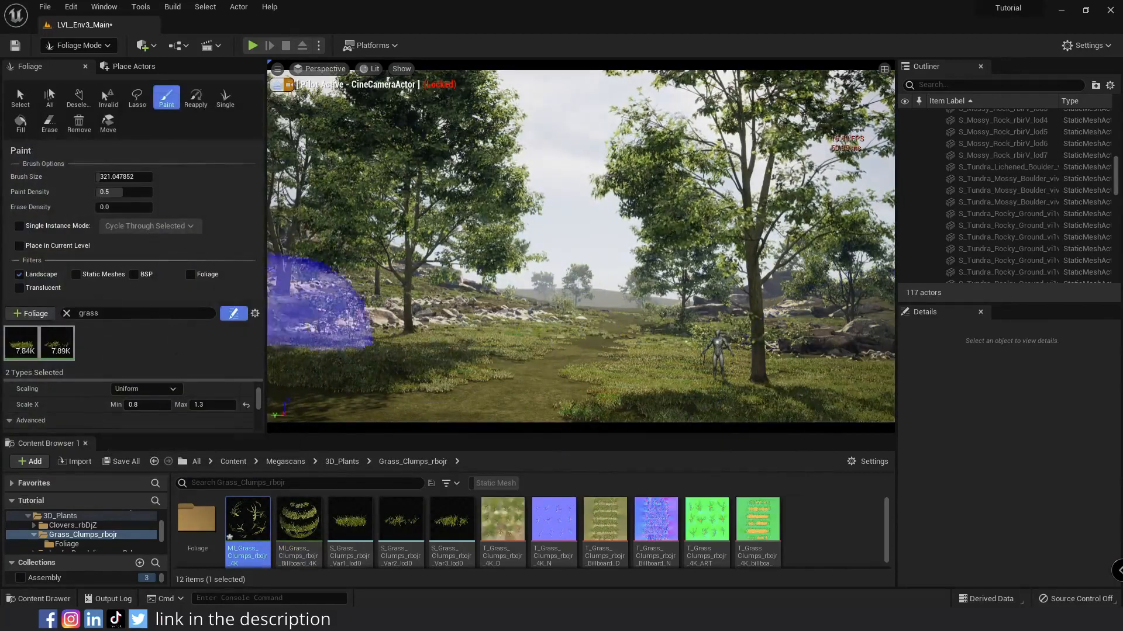
- Shrink the foliage brush to about 127.5 and paint grass along the edges of the path's distant end
key("bracketleft")
key("bracketleft")
key("bracketleft")
key("bracketleft")
key("bracketleft")
key("bracketleft")
key("bracketleft")
key("bracketleft")
key("bracketleft")
key("bracketleft")
key("bracketleft")
key("bracketleft")
key("bracketleft")
key("bracketleft")
key("bracketleft")
key("bracketleft")
key("bracketleft")
key("bracketleft")
left_click_drag(529, 315, 608, 331)
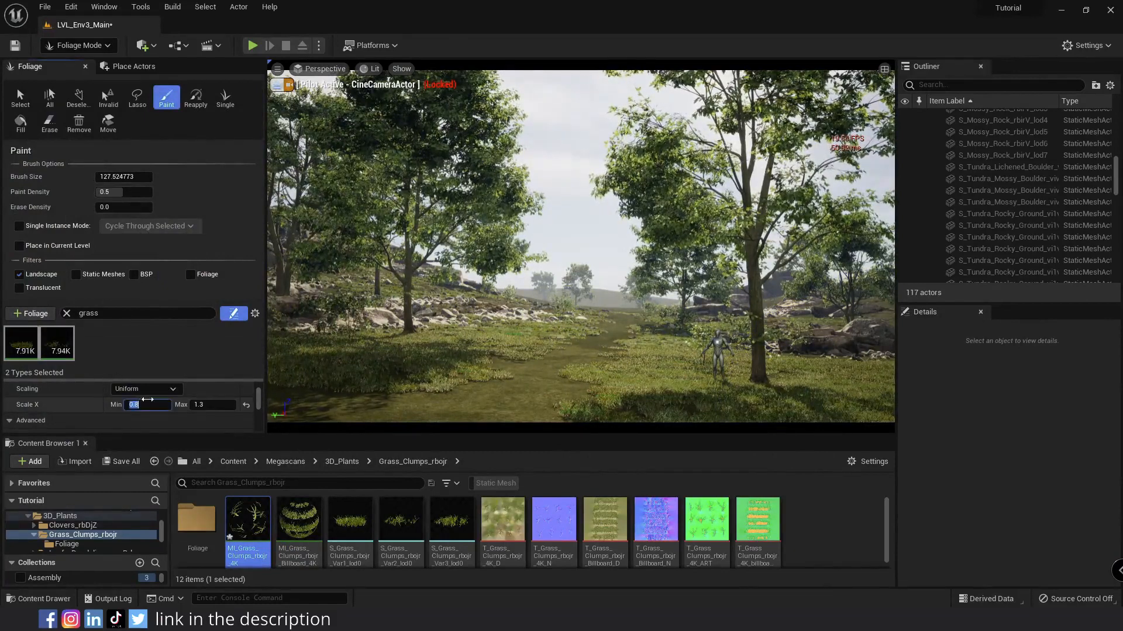
- Set Scale X of both grass types to a minimum of 1.5 and a maximum of 2.0
key("Tab")
type("2")
key("Return")
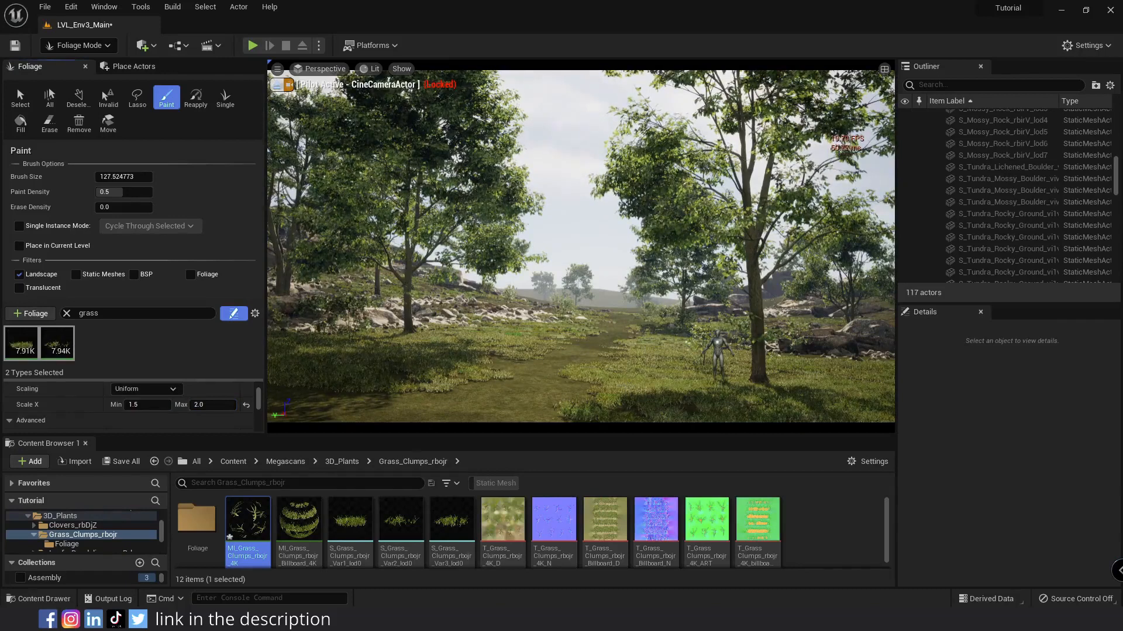
- Set the painting density of the two selected grass foliage types to 130
scroll(147, 409, "up", 3)
left_click(182, 410)
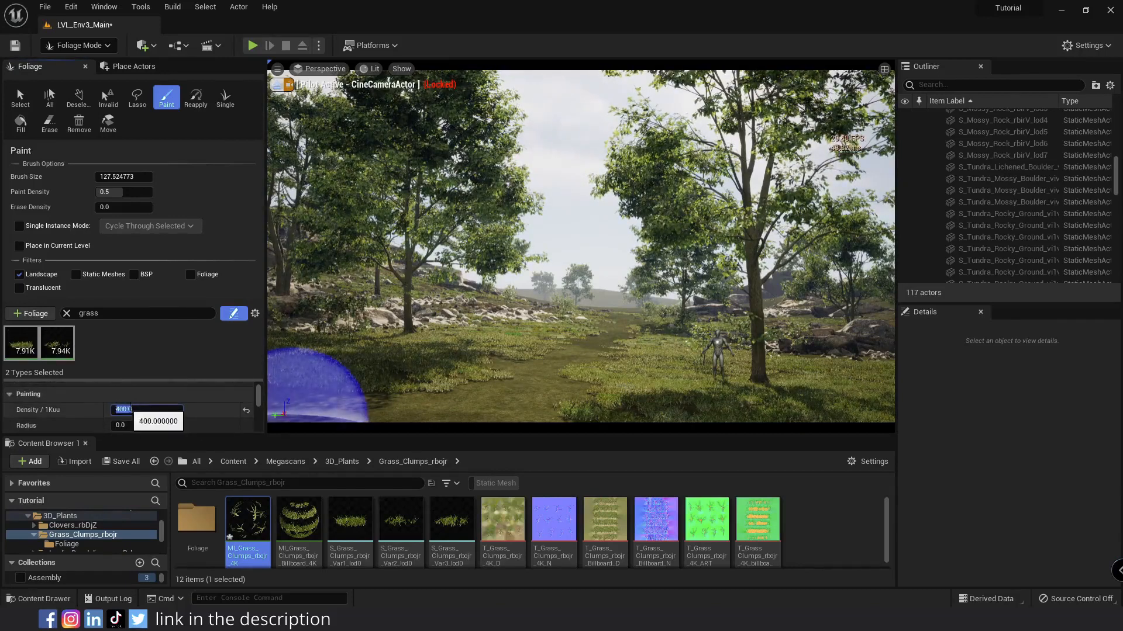
type("130")
key("Return")
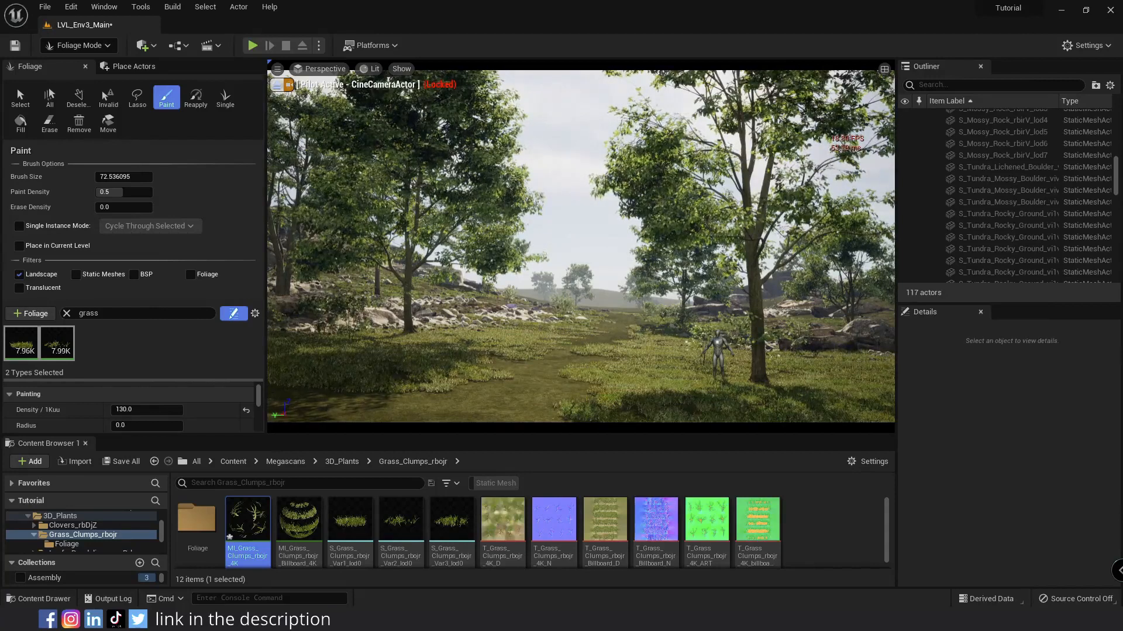
- Enlarge the foliage brush to about 234 and paint more grass clumps over the middle of the path
key("bracketright")
key("bracketright")
key("bracketright")
key("bracketright")
key("bracketright")
key("bracketright")
key("bracketright")
key("bracketright")
key("bracketright")
key("bracketright")
key("bracketright")
key("bracketright")
key("bracketright")
key("bracketright")
key("bracketright")
key("bracketright")
key("bracketright")
key("bracketright")
key("bracketright")
key("bracketright")
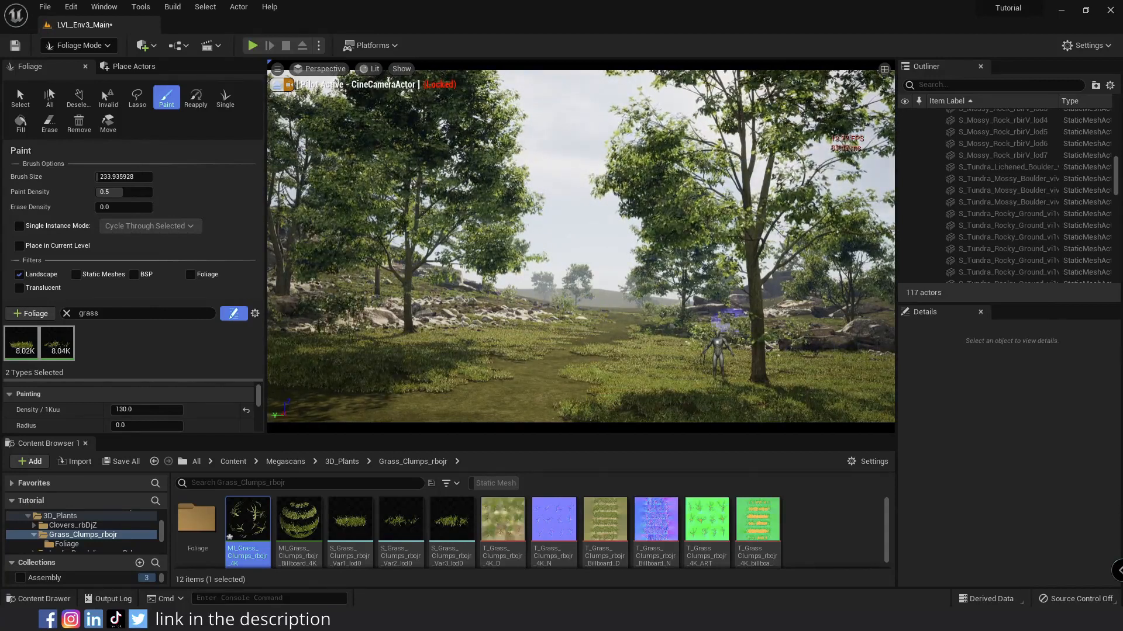
mouse_move(541, 301)
left_mouse_down()
mouse_move(584, 327)
mouse_move(629, 321)
left_mouse_up()
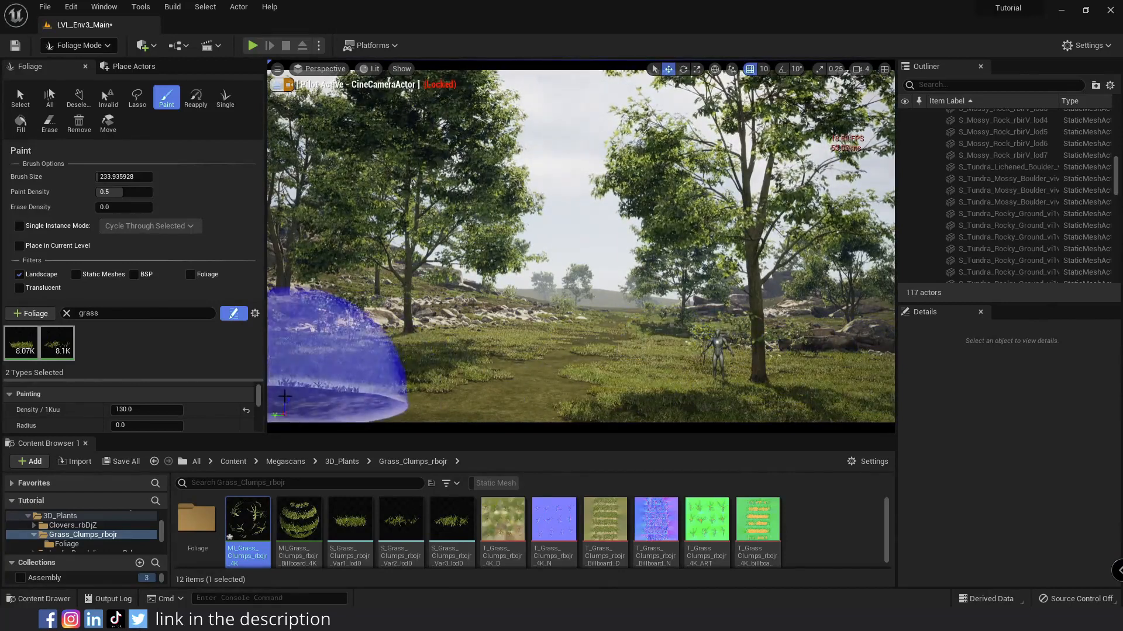
- Add the FT_Clovers_rbDjZ Var1 and Var2 foliage types from the Clovers_rbDjZ Foliage folder to the foliage palette
left_click(33, 536)
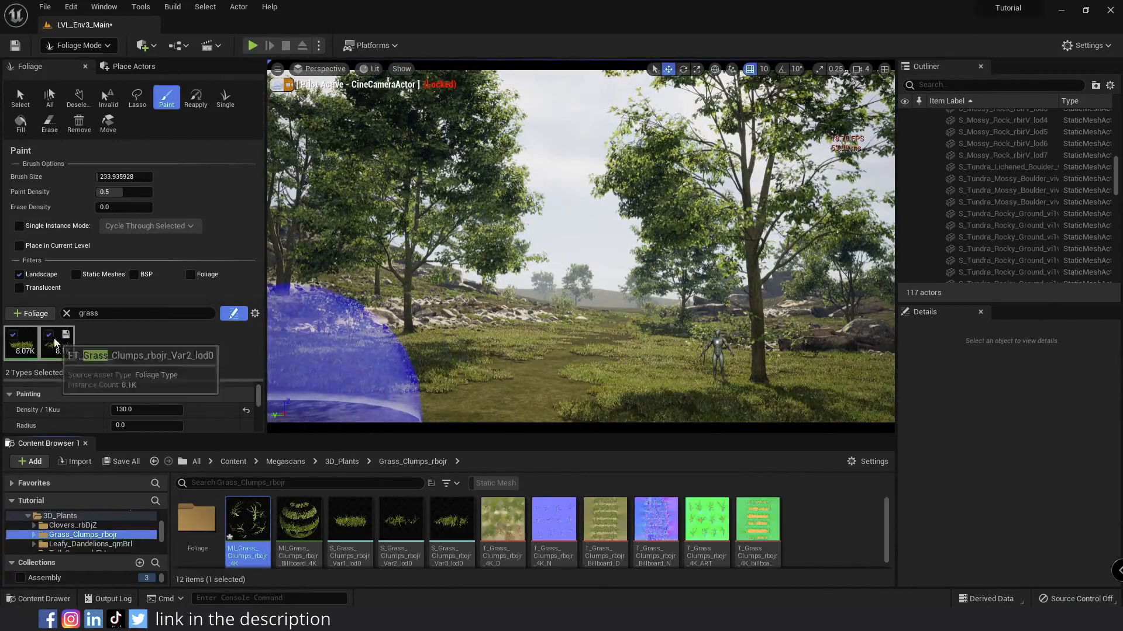
scroll(82, 539, "down", 1)
left_click(70, 513)
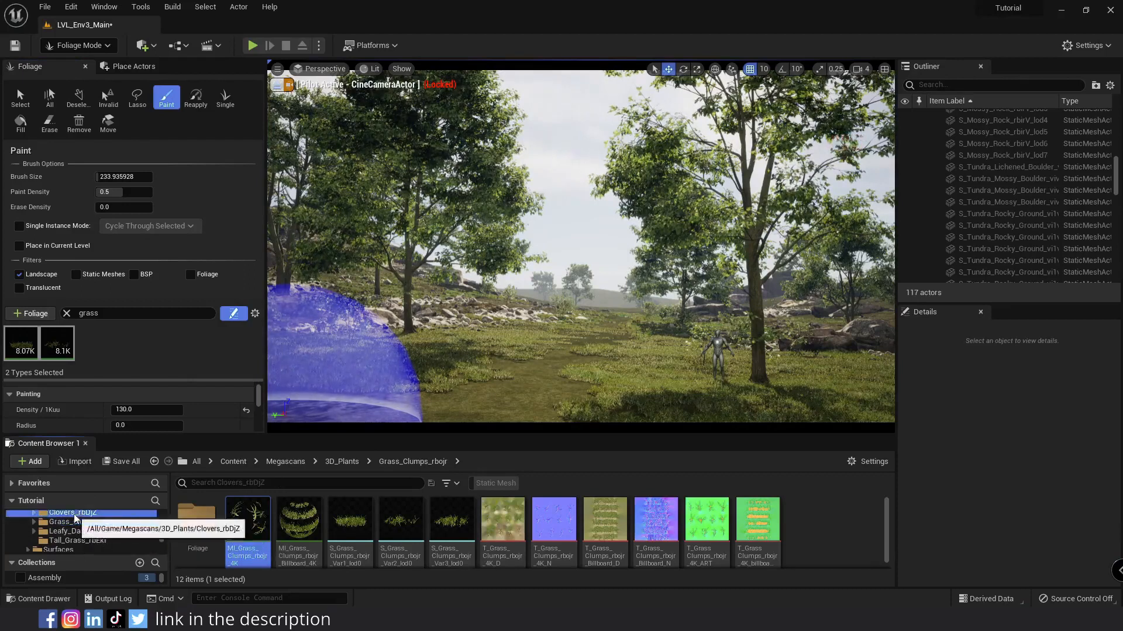
left_click(351, 528)
double_click(196, 518)
left_click(197, 519)
left_click(231, 525, "ctrl")
left_click_drag(229, 526, 117, 350)
- Filter the foliage palette by "clover" and select both clover types
left_click(110, 313)
type("clover")
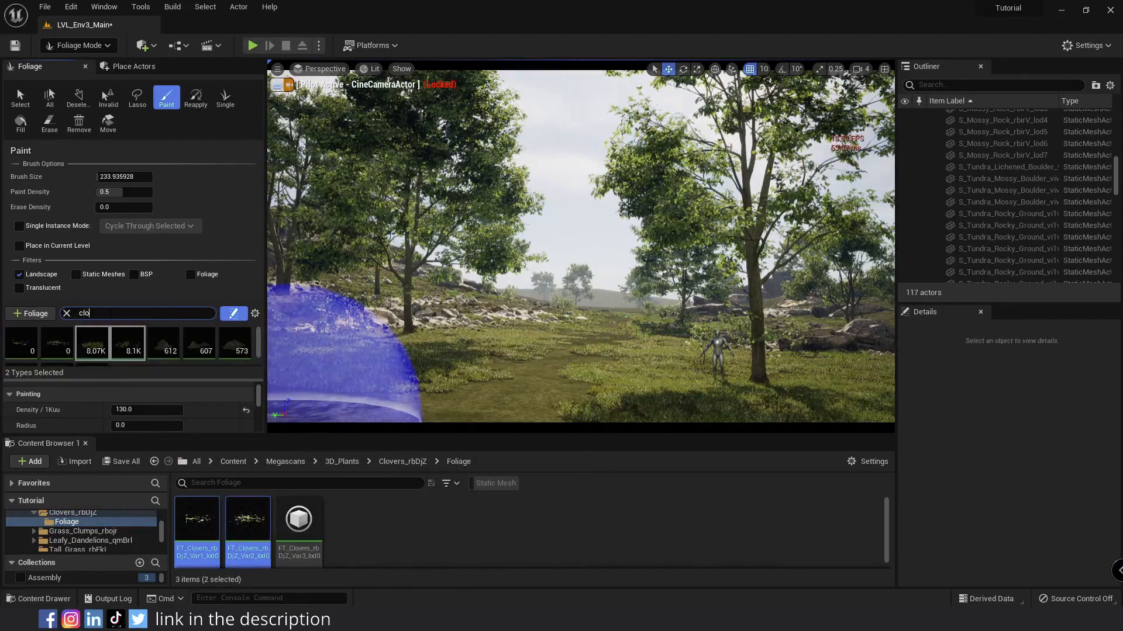
left_click(51, 346)
left_click(25, 345, "ctrl")
scroll(131, 405, "down", 5)
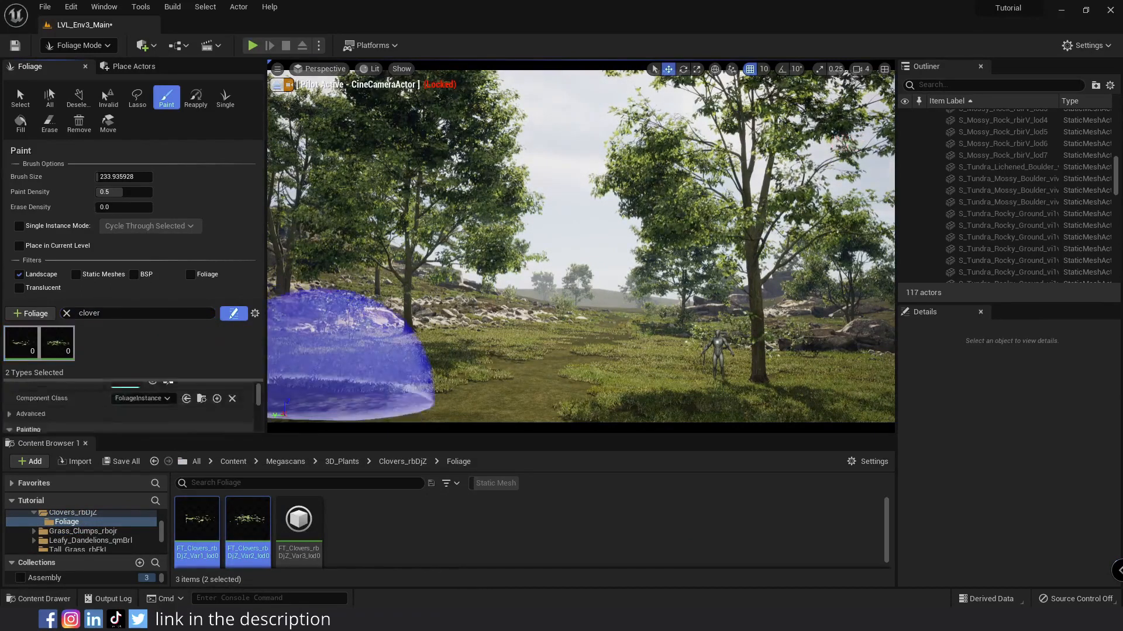
- Try painting clovers on the path with a uniform scale range of 2 to 3
left_click(142, 394)
scroll(143, 398, "down", 2)
left_click(143, 409)
left_click(205, 409)
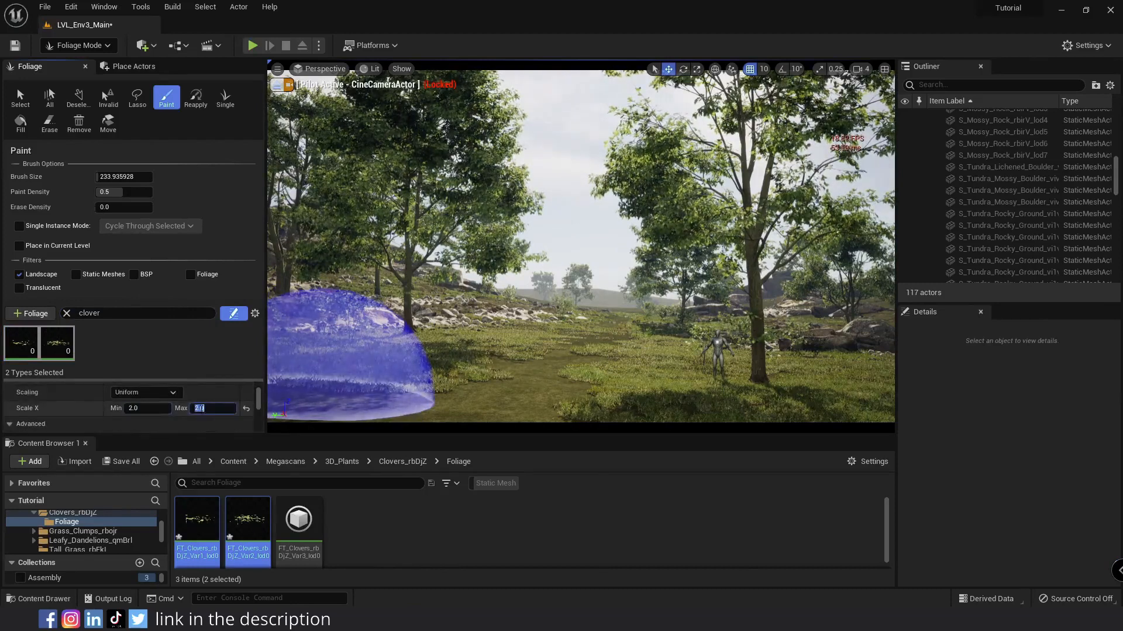
type("3")
left_click_drag(512, 383, 551, 355)
key("ctrl+z")
- Set the clover scale range to 1.0 to 1.5 and test-paint clovers on the ground beside the path
left_click(135, 408)
key("Tab")
type("1.5")
key("Return")
left_click(533, 336)
key("ctrl+z")
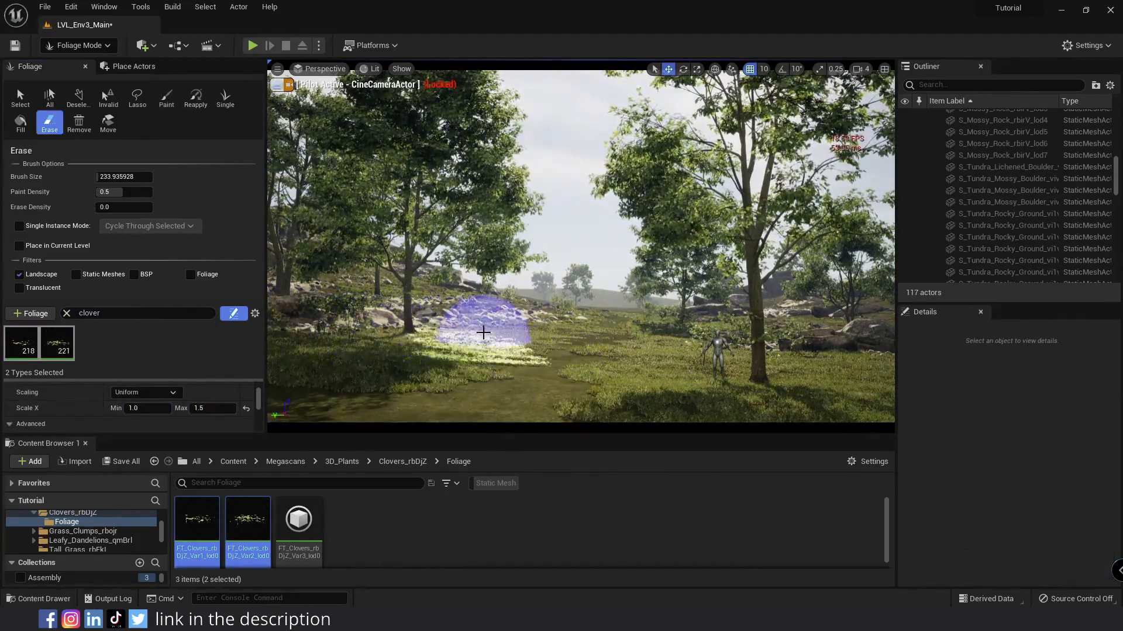
- Open the clover material instances MI_Clovers_rbDjZ_4K and MI_Clovers_rbDjZ_Billboard_4K beside the viewport
left_click(72, 512)
double_click(248, 519)
left_click_drag(297, 125, 864, 85)
double_click(304, 518)
left_click(674, 84)
scroll(952, 303, "down", 5)
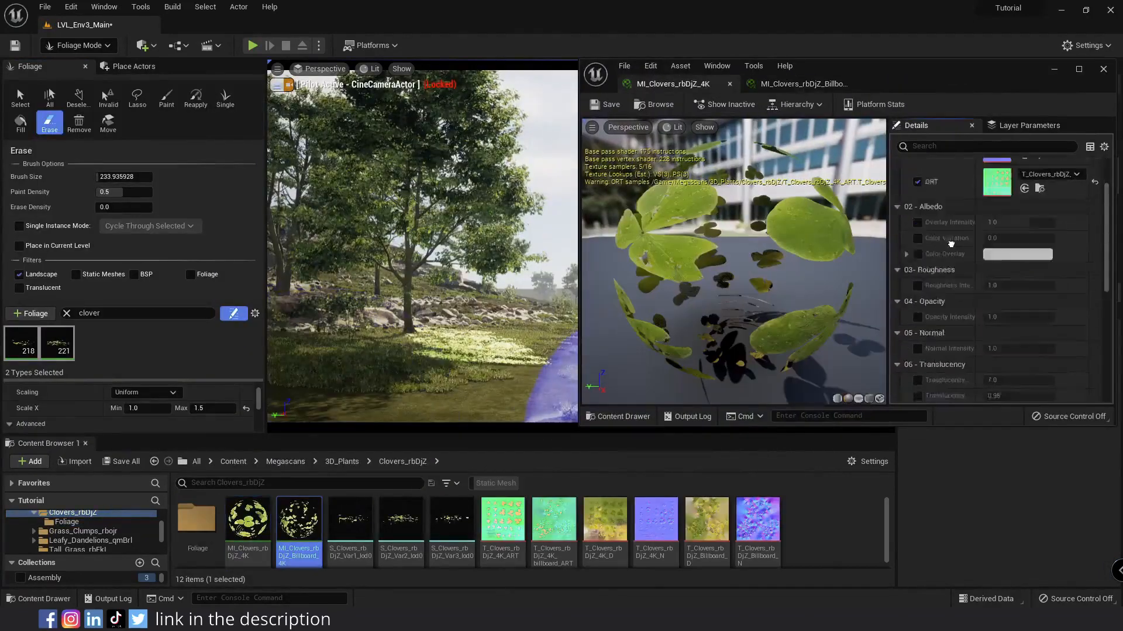
- Enable the first Translucency parameter of MI_Clovers_rbDjZ_4K and set it to 5
left_click(918, 302)
left_click(1007, 303)
type("5")
key("Return")
- Override the Color Overlay of MI_Clovers_rbDjZ_4K with a darker gray and try a translucency of 1
scroll(1008, 304, "up", 2)
left_click(917, 221)
left_click(1017, 221)
left_click_drag(905, 272, 905, 359)
left_click(905, 514)
left_click(998, 346)
type("1")
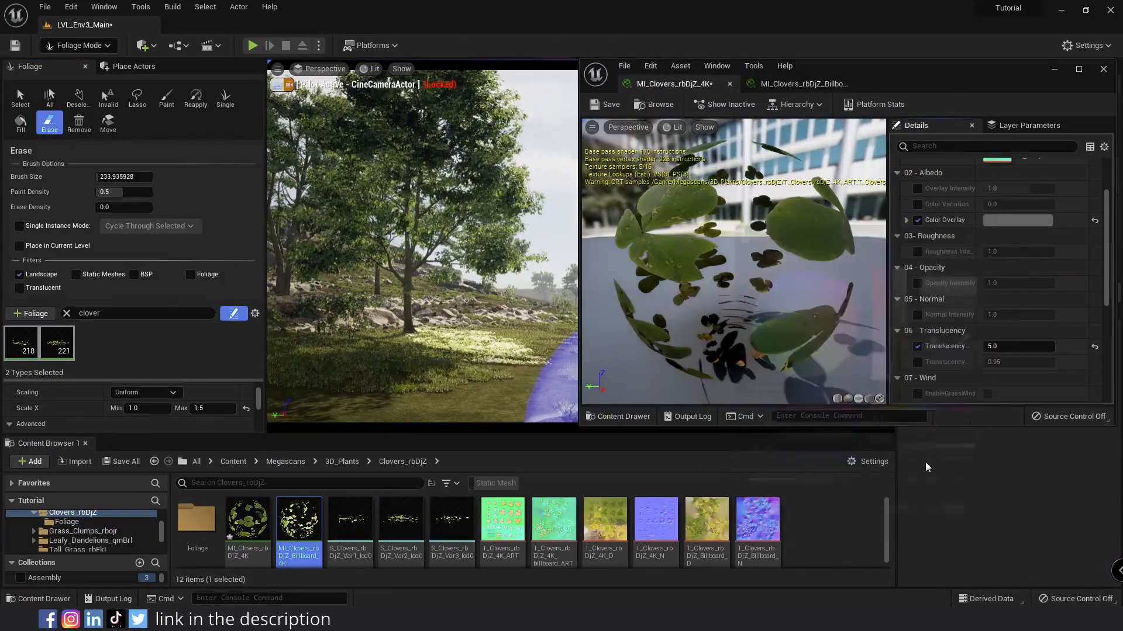
- Give the clover billboard material a translucency of 5 and a darker gray Color Overlay
left_click(804, 84)
scroll(918, 285, "down", 7)
left_click(917, 285)
left_click(1008, 286)
type("5")
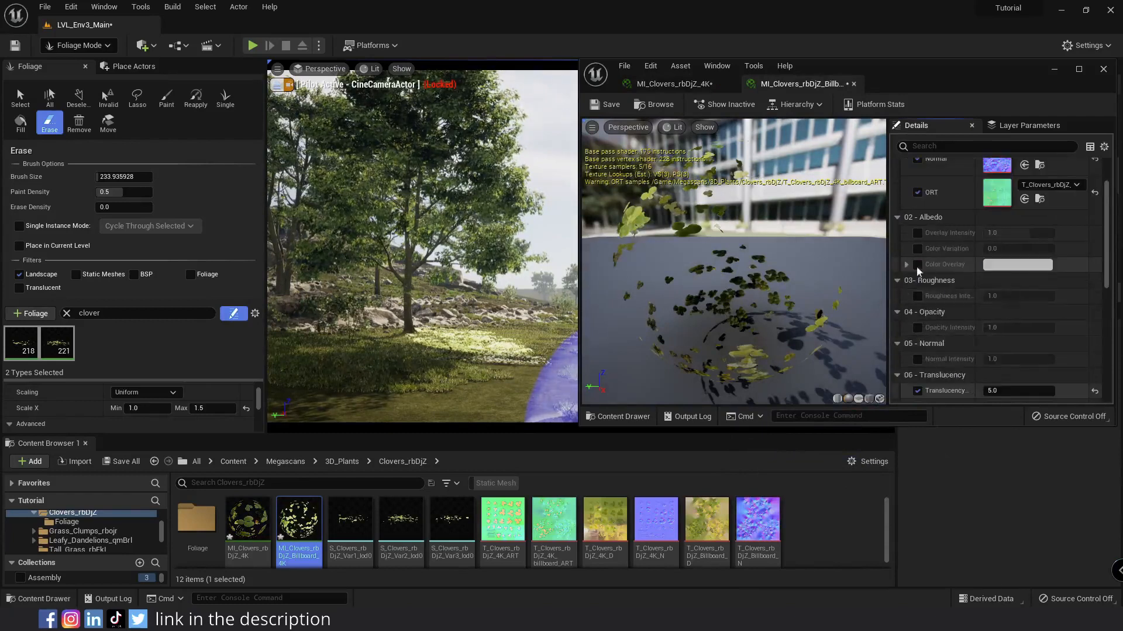
left_click(917, 265)
left_click(1018, 265)
left_click_drag(918, 319, 920, 417)
left_click(917, 559)
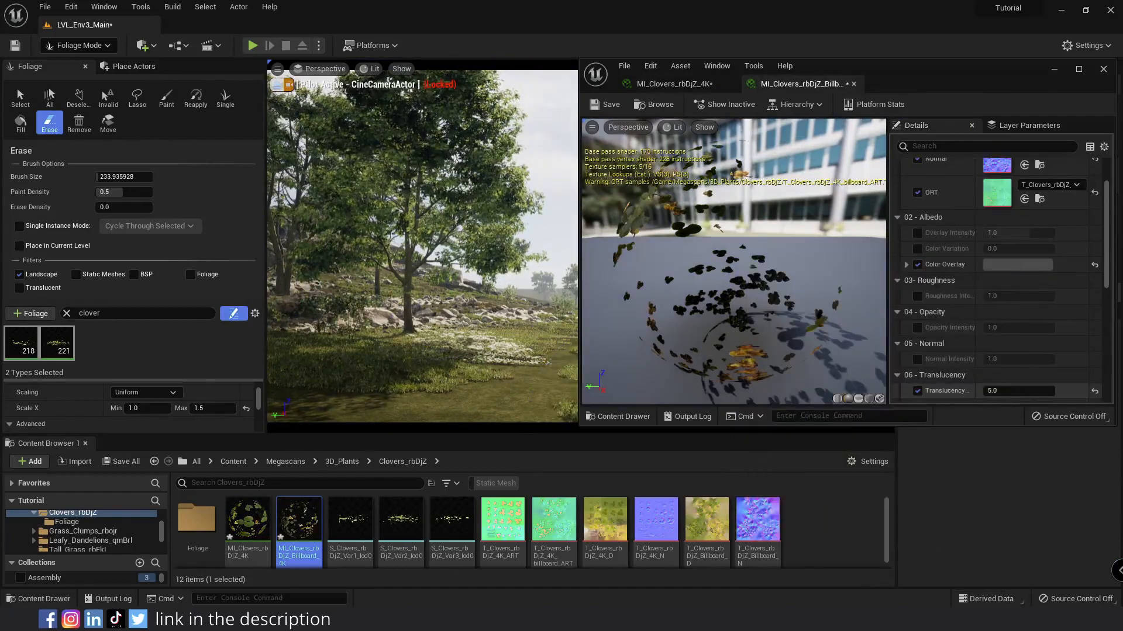
- Return to MI_Clovers_rbDjZ_4K and set its translucency back to 5
left_click(674, 84)
left_click(1008, 346)
type("5")
key("Return")
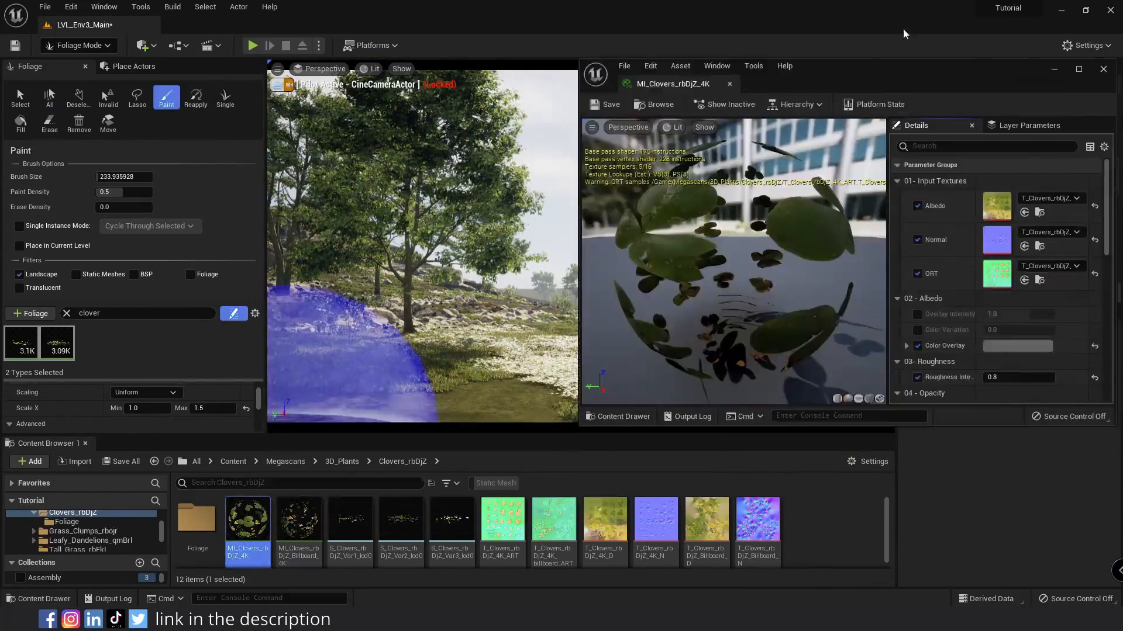
- Add a scalar parameter named Specular to the graph of the parent material M_MS_Foliage_Material
left_click_drag(852, 72, 7, 106)
scroll(152, 304, "down", 5)
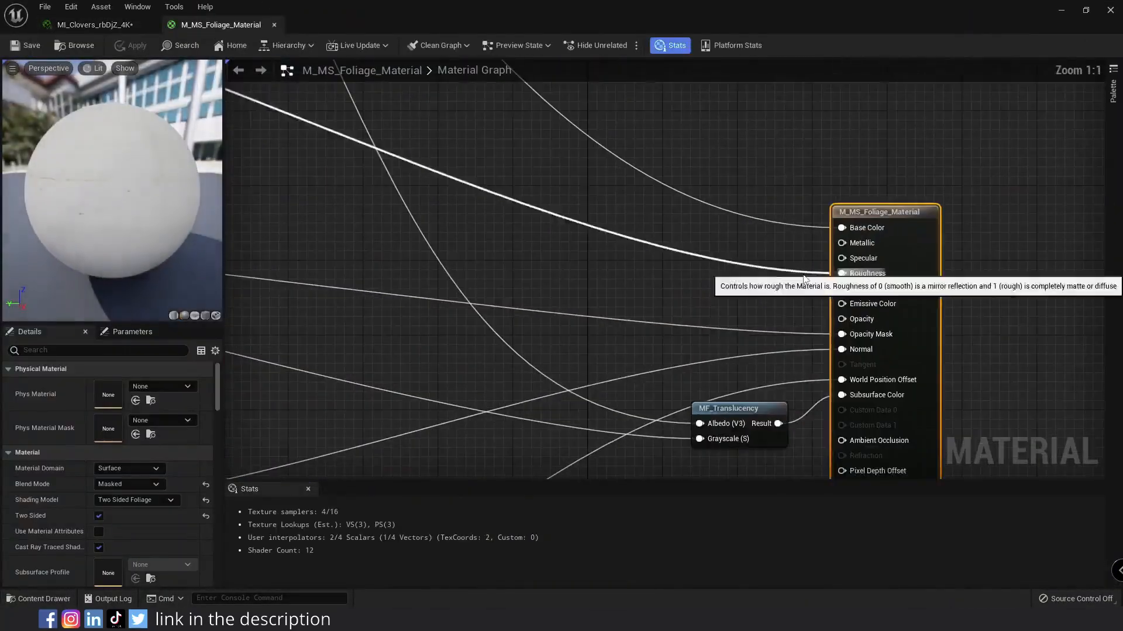
right_click(700, 247)
left_click(683, 286)
key("s")
left_click(682, 288)
left_click_drag(130, 384, 65, 382)
type("S")
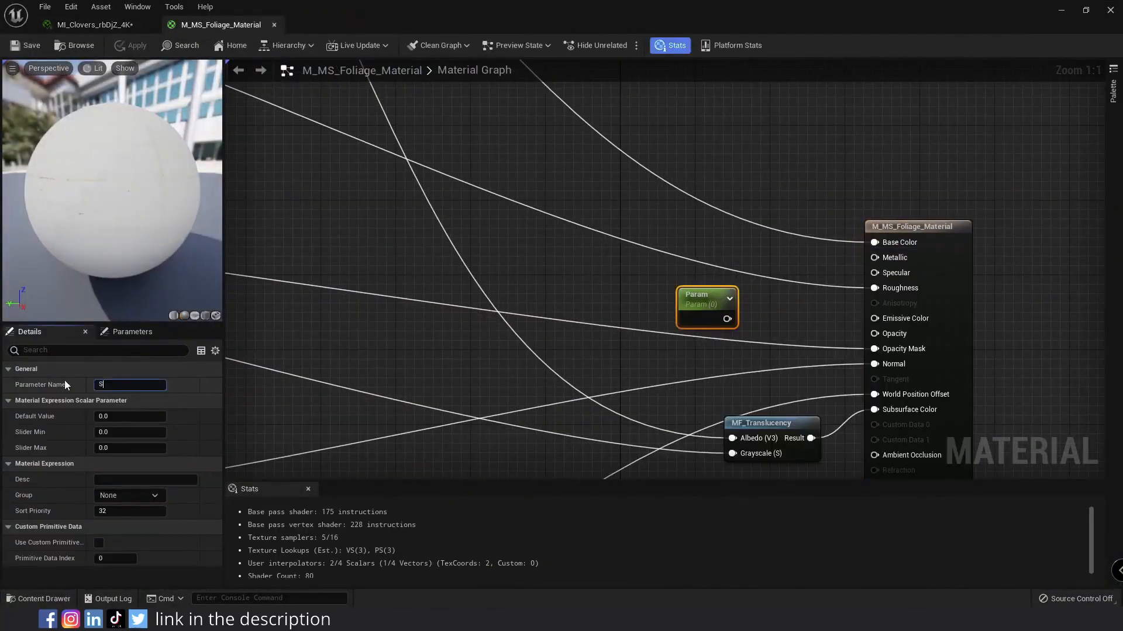
type("pecular")
key("Return")
- Connect the Specular parameter to the material's Specular input and place its node near the output node
left_click_drag(704, 305, 673, 237)
left_click_drag(696, 251, 873, 273)
left_click_drag(673, 248, 741, 267)
- Assign the parameter to a Specular group, set its default value to 0.5 and save the material
left_click_drag(124, 496, 86, 497)
type("Specular")
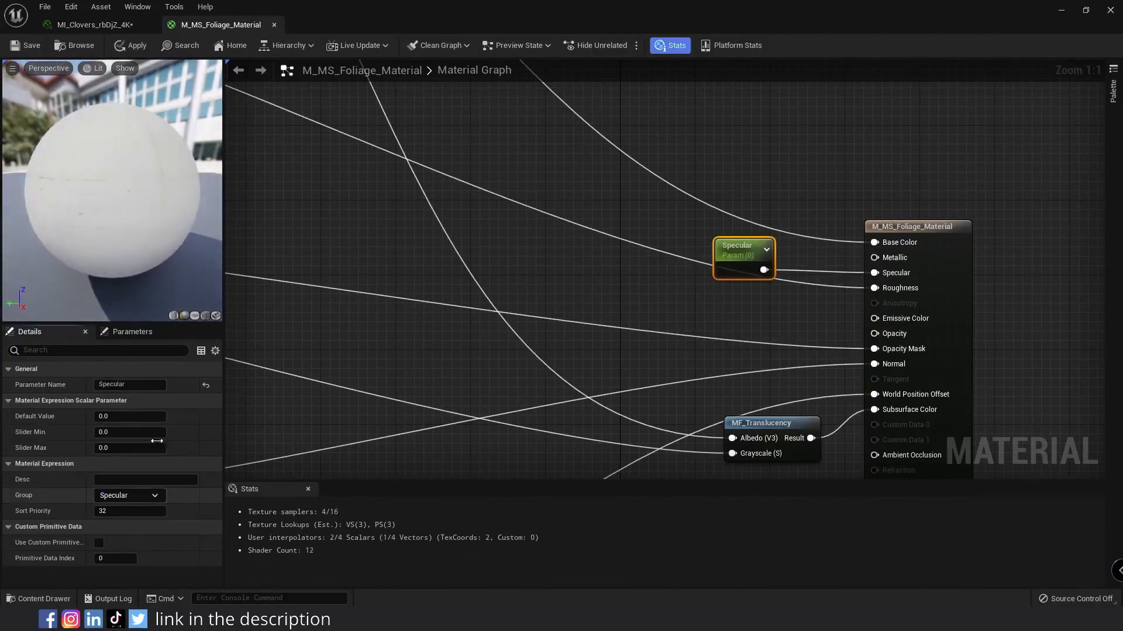
left_click(110, 417)
type("0.5")
key("Return")
left_click(26, 46)
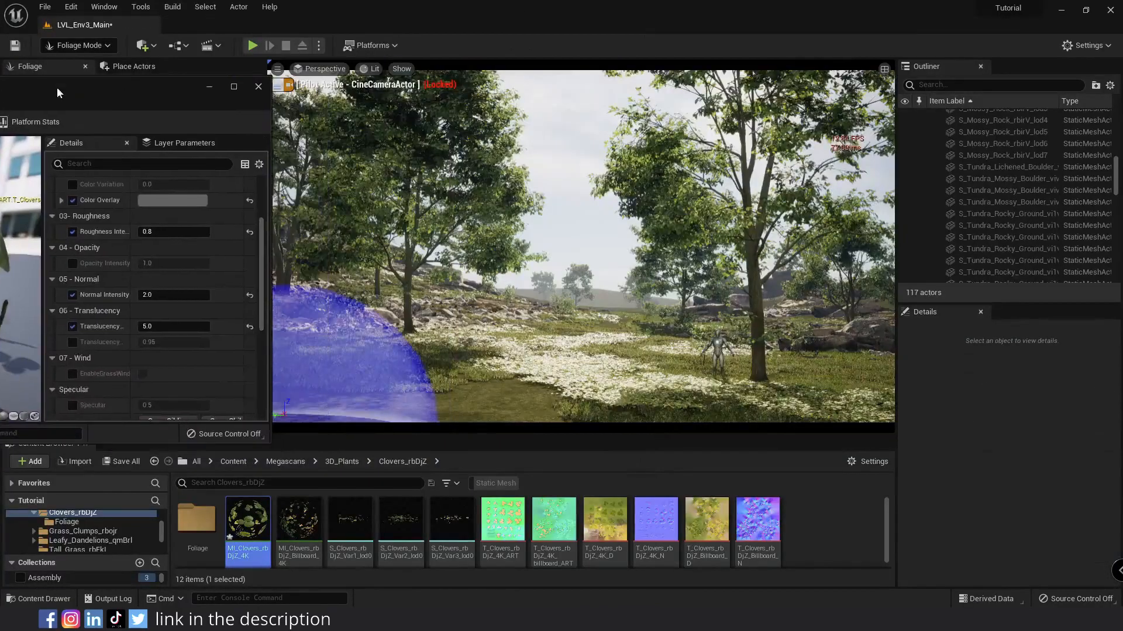
- Set the Specular value of MI_Clovers_rbDjZ_4K to 0 and open the clover billboard material instance
left_click(150, 296)
type("0")
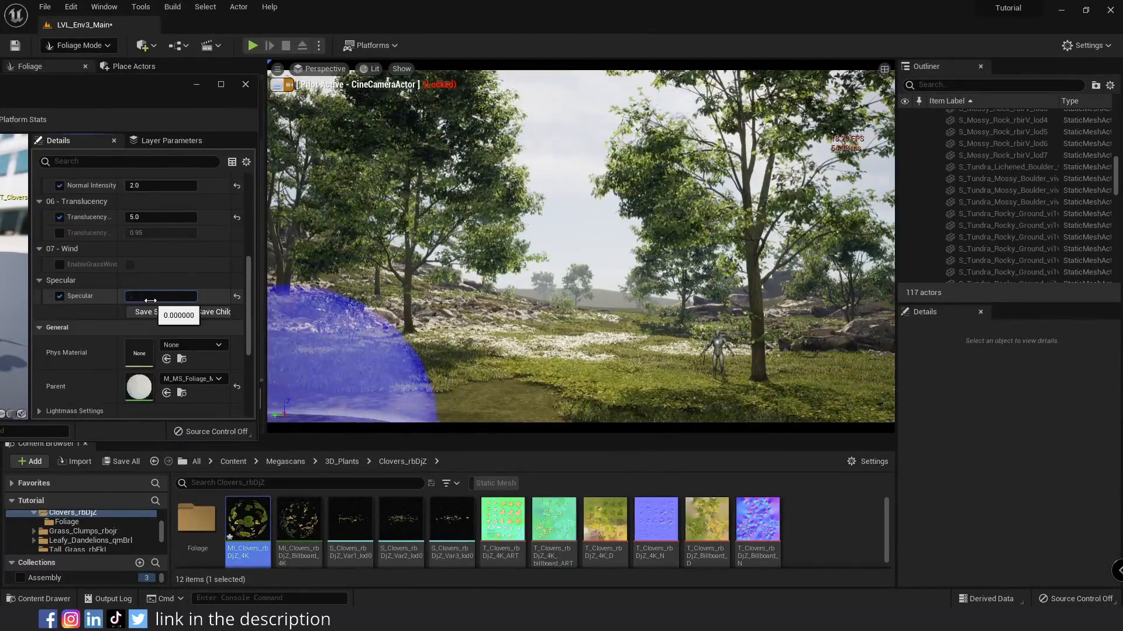
key("Return")
double_click(299, 521)
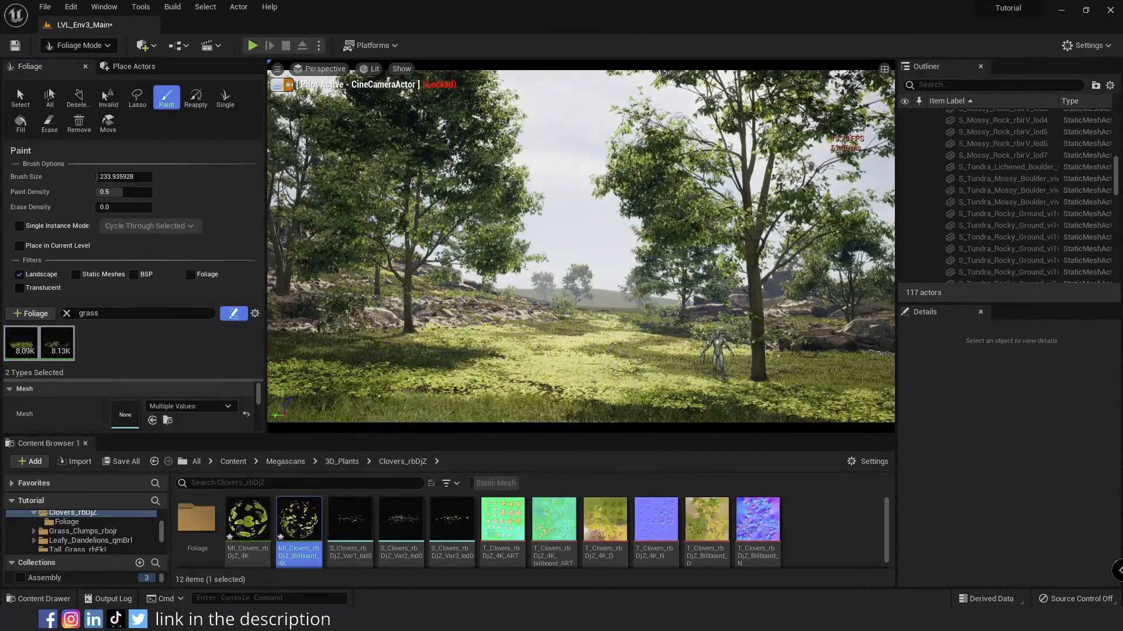
- Paint more grass clumps across the foreground over the clovers
scroll(129, 409, "down", 5)
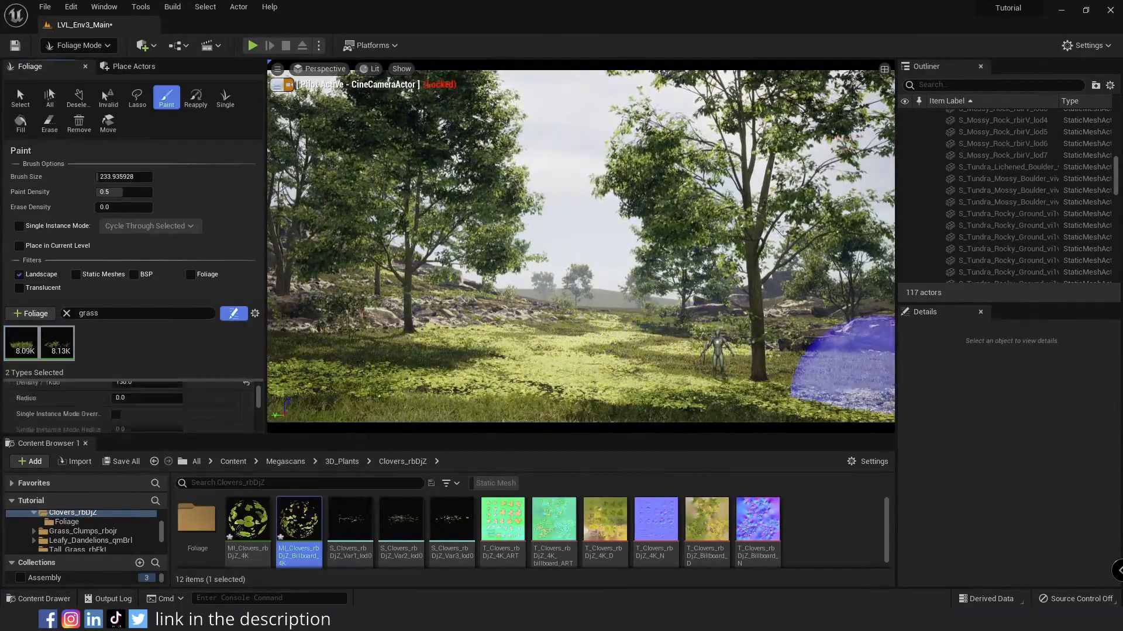
mouse_move(298, 389)
left_mouse_down()
mouse_move(857, 389)
mouse_move(551, 374)
left_mouse_up()
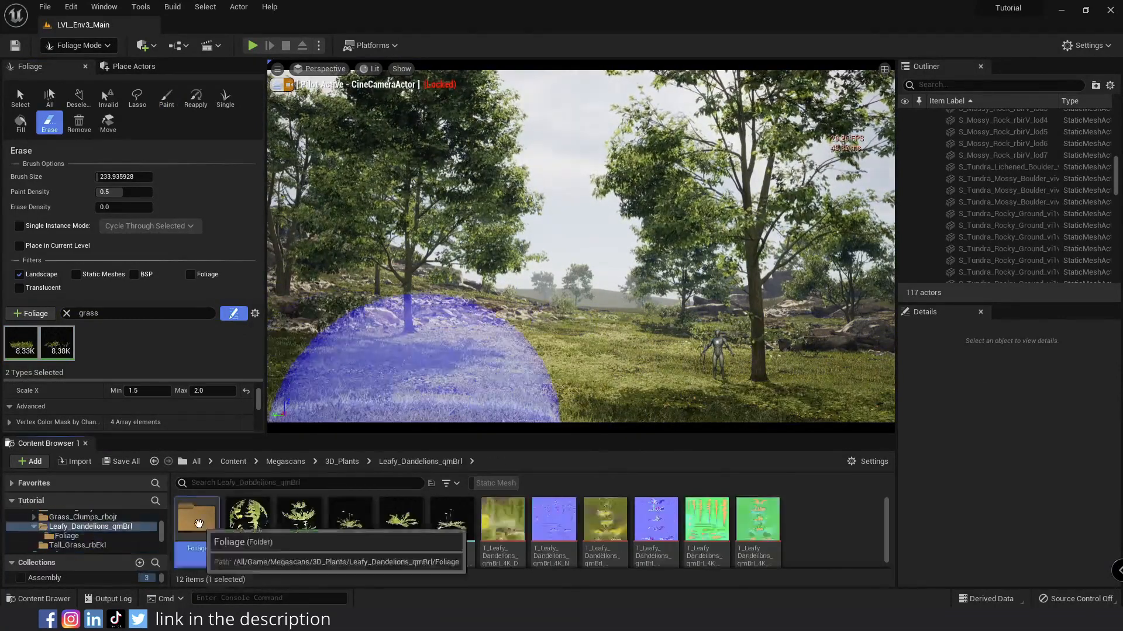
- Add two Leafy_Dandelions_qmBrl foliage types to the foliage palette and filter it by "dandelio"
double_click(197, 518)
left_click(196, 520)
left_click(299, 520, "ctrl")
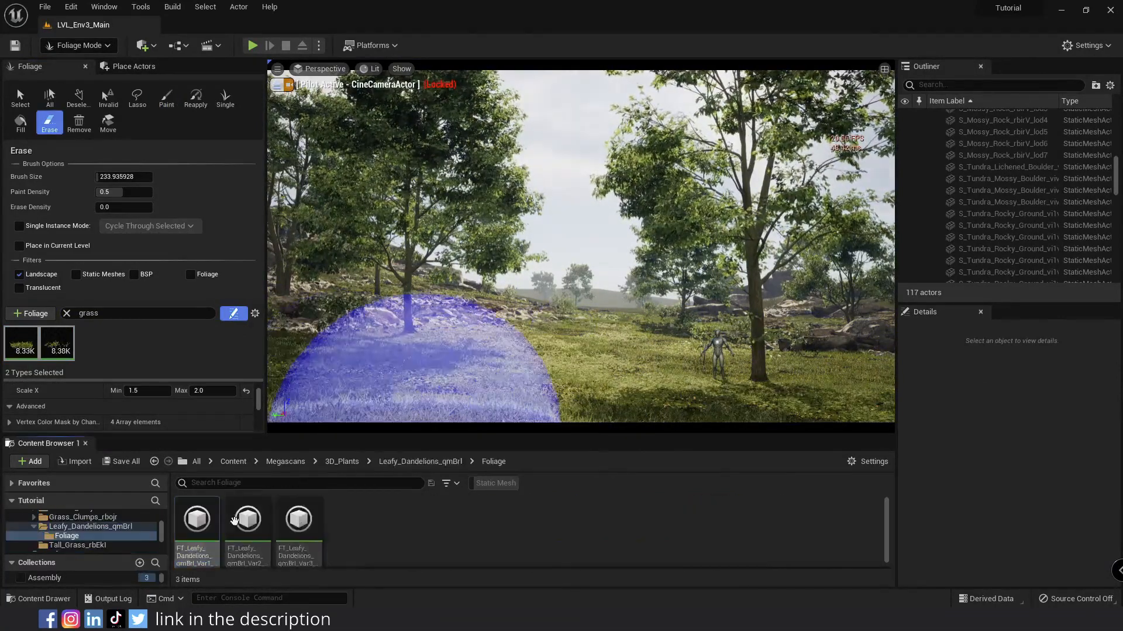
left_click_drag(259, 522, 113, 363)
left_click(140, 313)
type("dandelio")
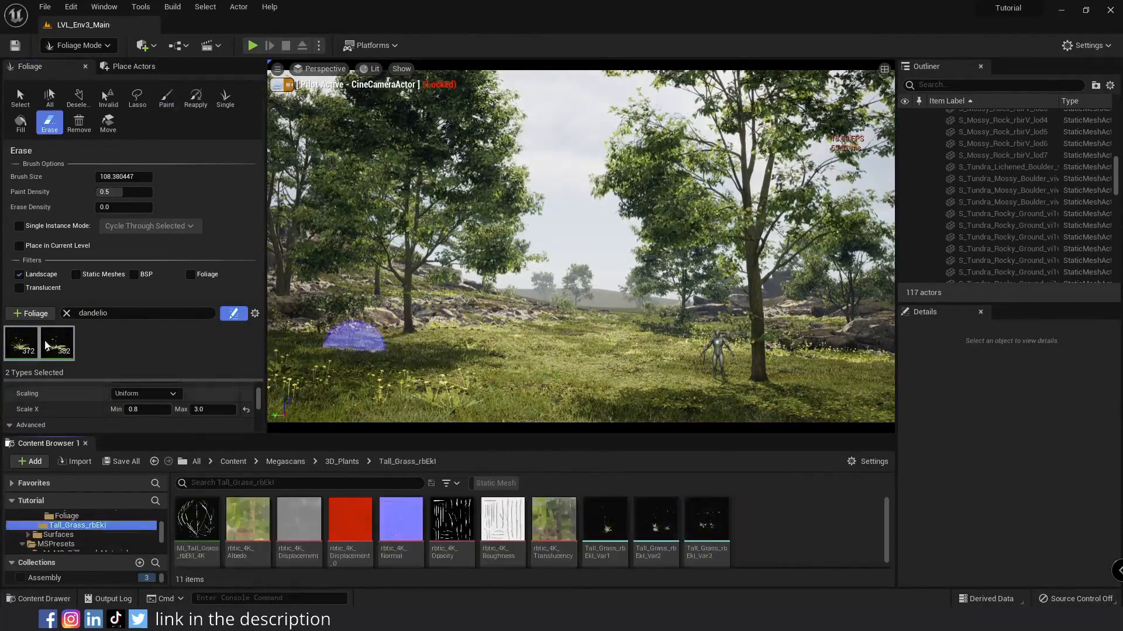
- Add the Tall_Grass_rbEkl Var1 and Var3 meshes to the foliage palette and filter it by "tall_grass"
left_click(605, 526)
left_click(707, 526, "ctrl")
left_click_drag(707, 527, 122, 354)
left_click(66, 315)
type("tall_grass")
- Select both tall grass types and paint them across the foreground of the scene
left_click(56, 346)
left_click(31, 351, "ctrl")
scroll(76, 409, "down", 4)
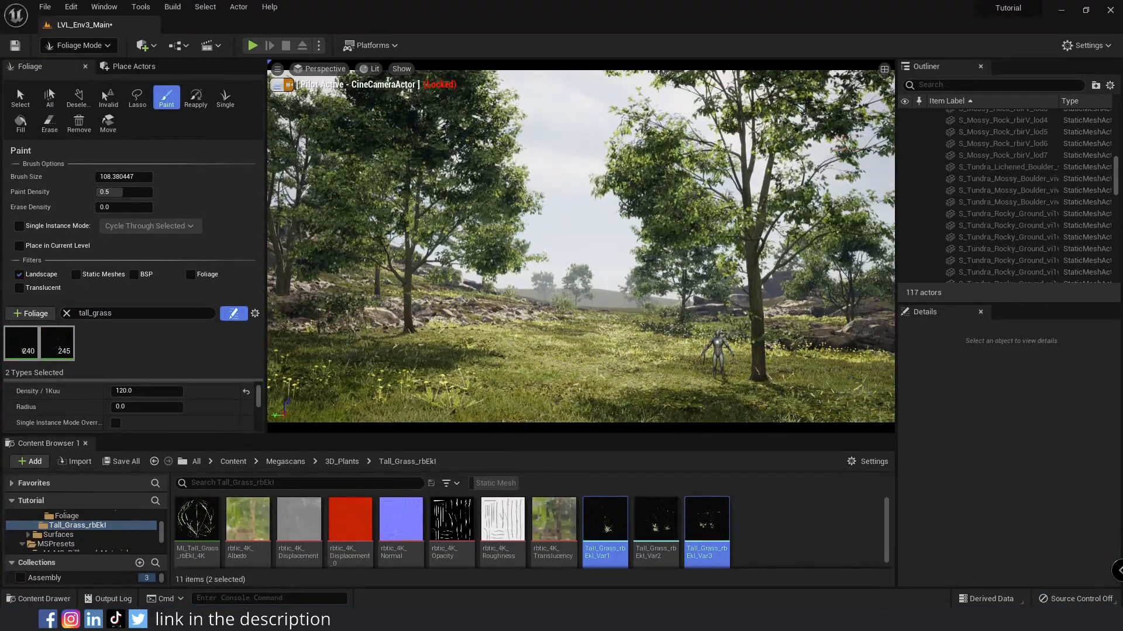
mouse_move(852, 363)
left_mouse_down()
mouse_move(793, 398)
mouse_move(376, 376)
left_mouse_up()
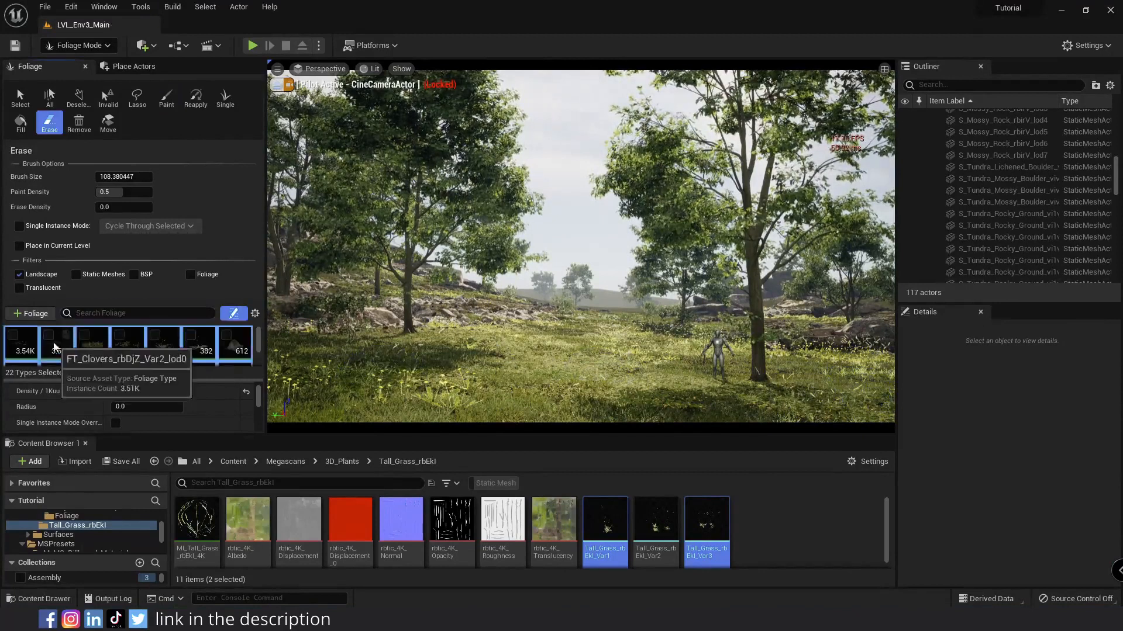
- Filter the palette by "grass", select the two grass clump types and erase them around the large foreground tree's base
left_click(137, 313)
type("grass")
left_click(22, 347)
left_click(69, 353, "ctrl")
left_click(67, 313)
left_click(86, 338)
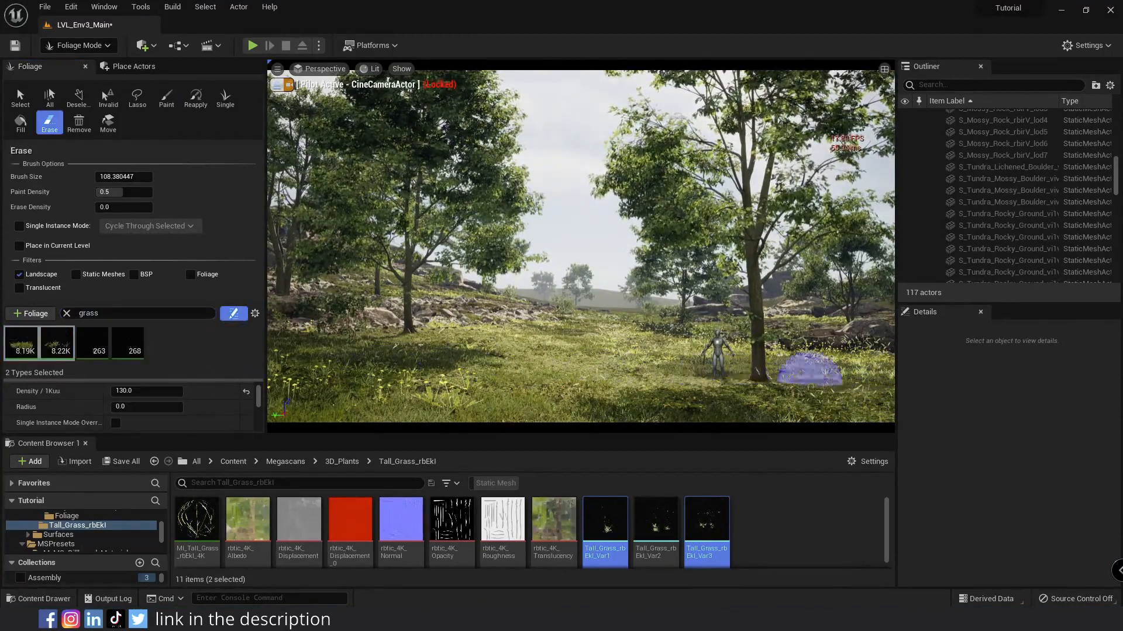
left_click_drag(802, 372, 646, 370, "shift")
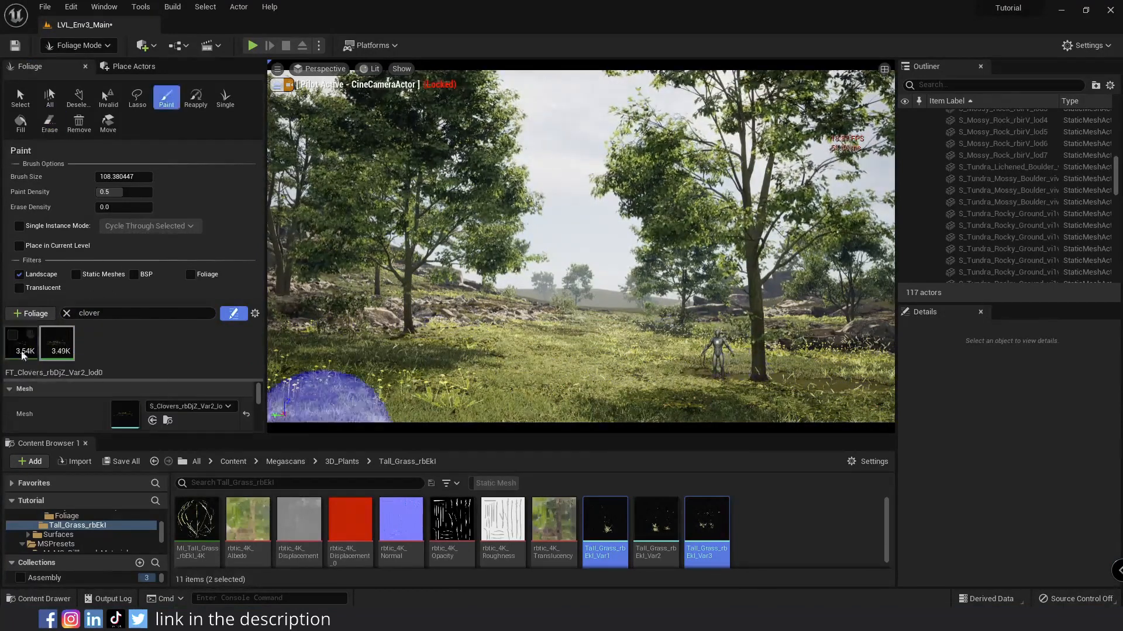
- Select the clover Var1 type and erase its instances around the bases of both main trees
left_click(21, 353)
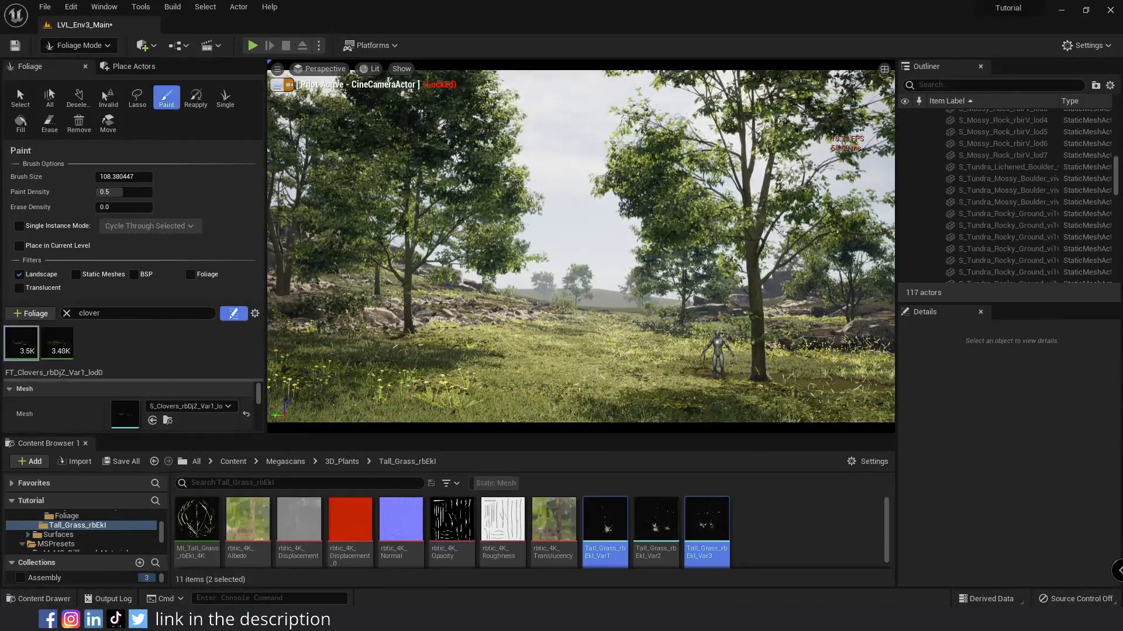
left_click_drag(809, 385, 731, 380, "shift")
left_click_drag(403, 334, 447, 324, "shift")
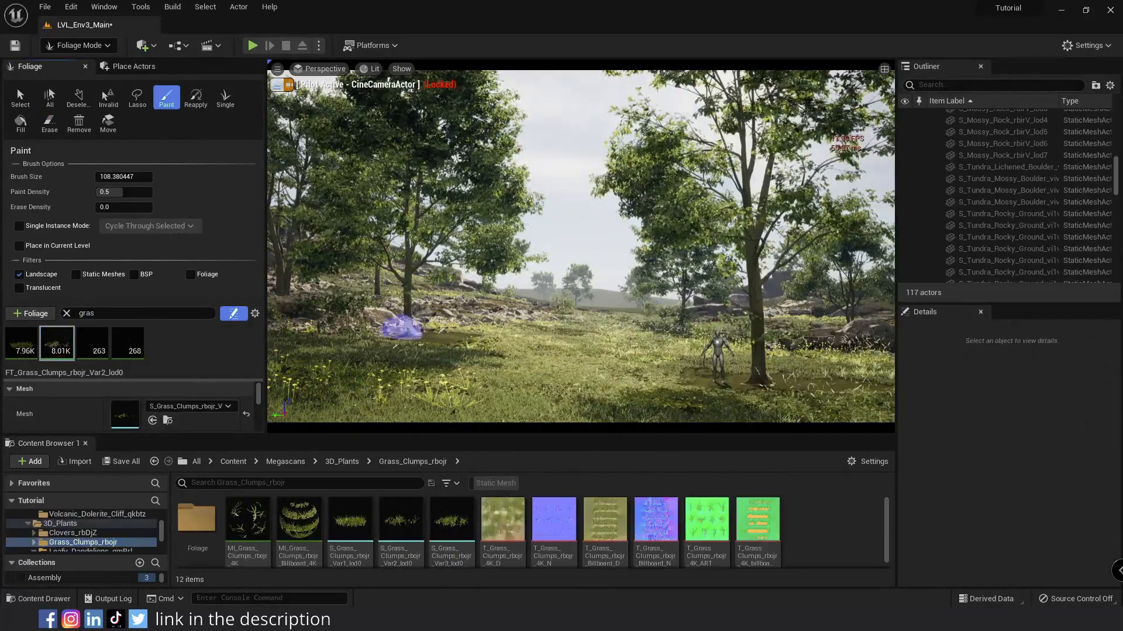
- Set the Z offset of the FT_Grass_Clumps_rbojr_Var2_lod0 foliage type to -5 for both minimum and maximum
left_click(380, 324)
key("ctrl+z")
scroll(143, 419, "down", 5)
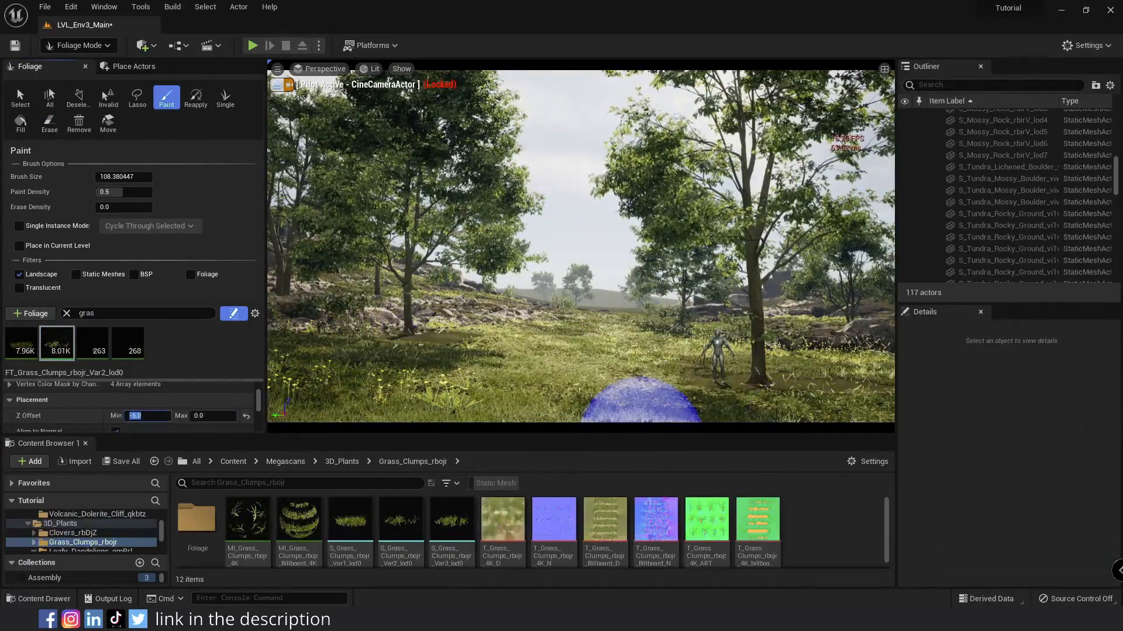
key("Tab")
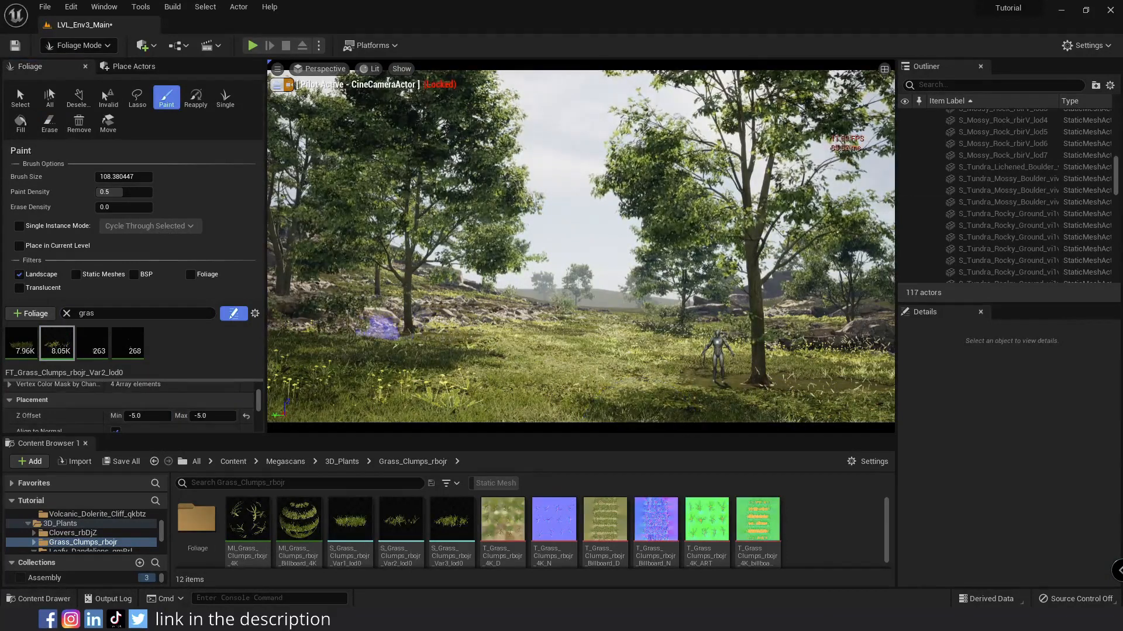
- Review the grass clump placement settings and save the level
scroll(108, 419, "up", 2)
scroll(107, 419, "down", 5)
scroll(100, 530, "down", 5)
scroll(103, 521, "up", 5)
key("ctrl+s")
- Switch to the Erase tool and set the Var2 grass clump's painting density to 200
left_click(49, 122)
scroll(111, 409, "up", 6)
scroll(118, 415, "up", 1)
left_click(120, 415)
type("200")
key("Return")
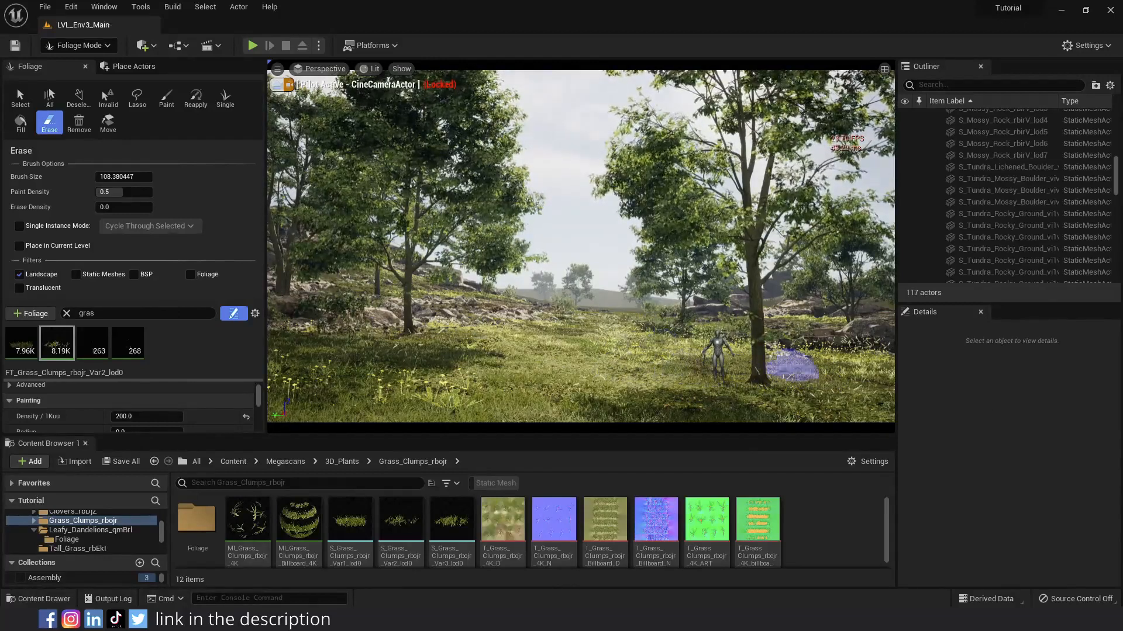
- Add the six dead branch meshes from the Dead_Branches_qjuwd folder as foliage types
scroll(88, 530, "up", 2)
left_click(54, 547)
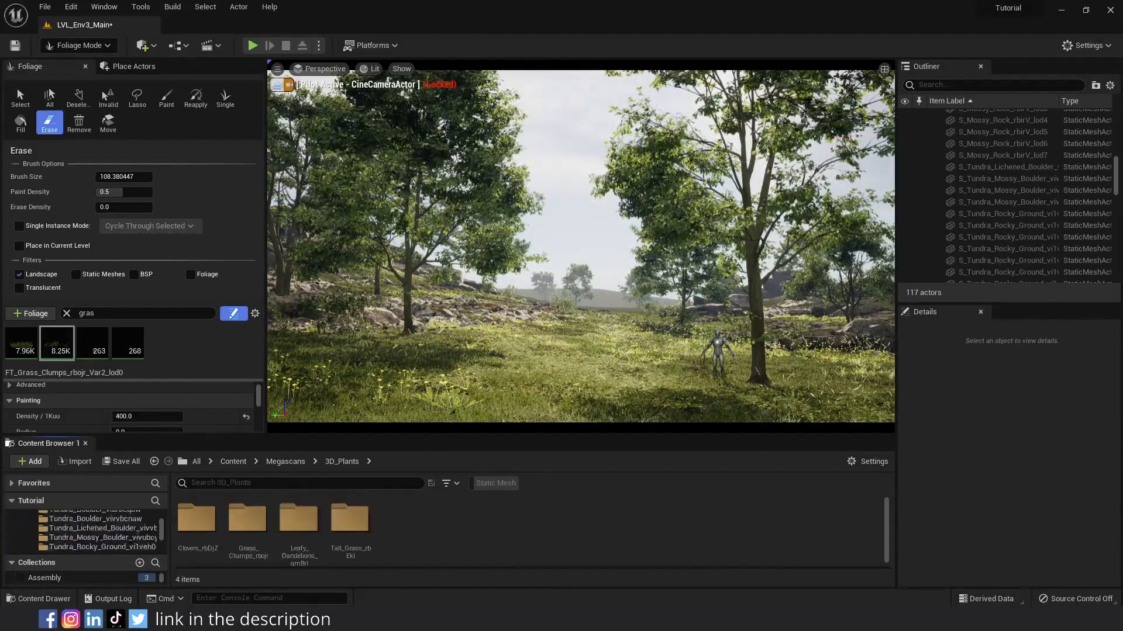
scroll(88, 529, "up", 4)
left_click(88, 520)
left_click(244, 521)
left_click(503, 523, "shift")
left_click(66, 313)
left_click(52, 342)
key("ctrl+a")
left_click_drag(248, 520, 113, 343)
- Filter the foliage types by "branch" and set all six types' Scale X to 2.5 minimum and 5 maximum
left_click(100, 313)
type("branch")
left_click(22, 344)
key("ctrl+a")
scroll(128, 407, "down", 2)
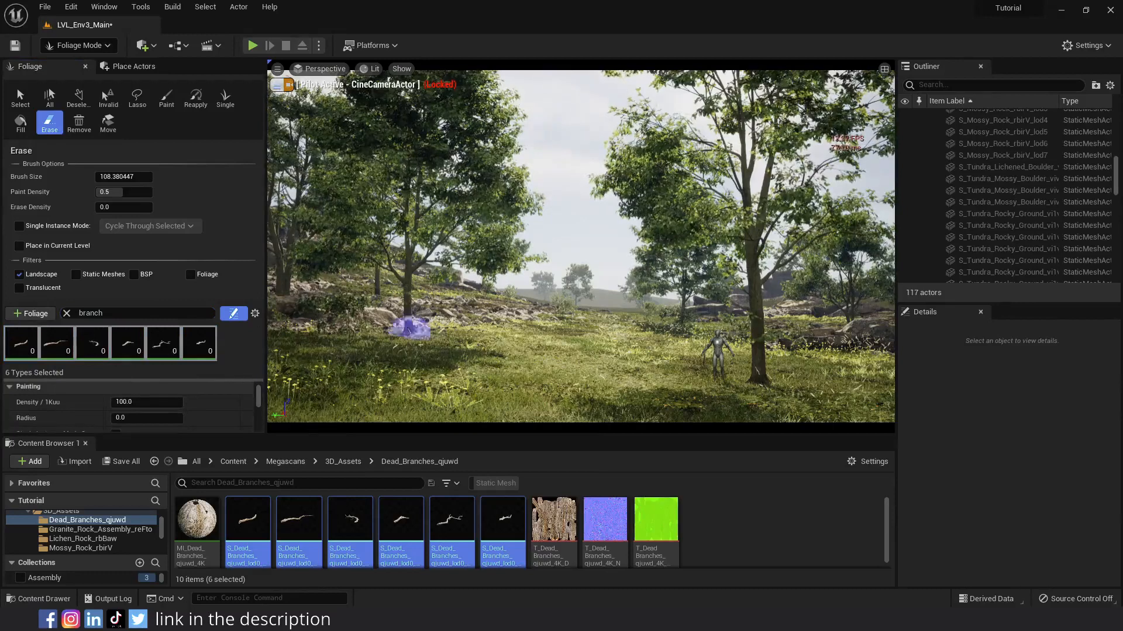
scroll(129, 407, "down", 3)
left_click(140, 406)
type("2.5")
left_click(208, 406)
type("5")
key("Return")
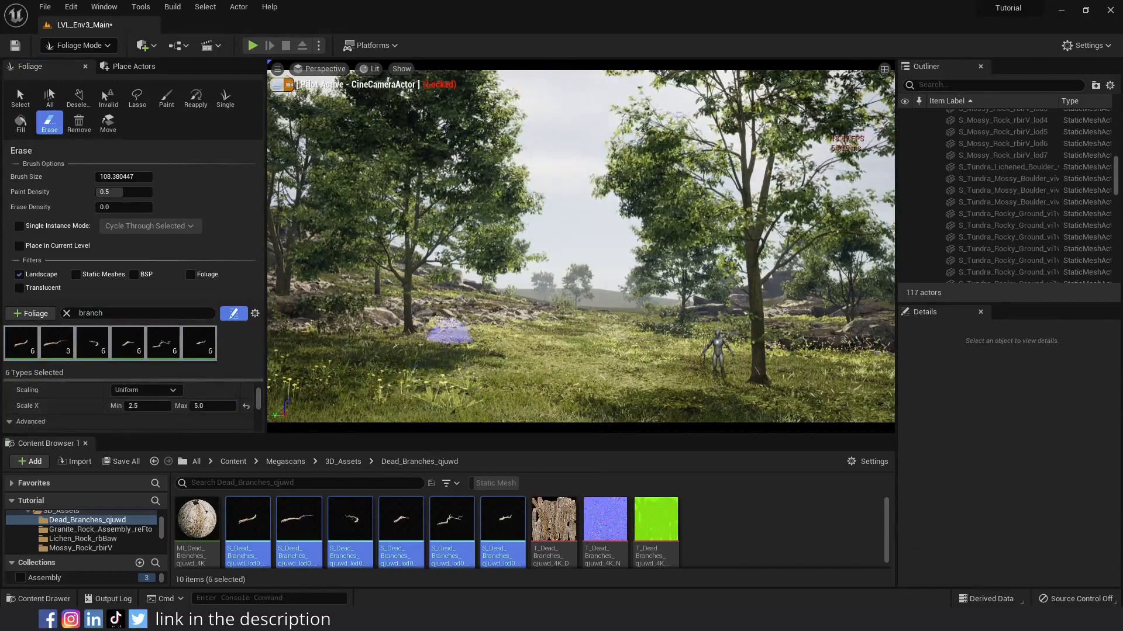
- Try painting and erasing dead branches on the grass around the left-hand tree
left_click(166, 98)
left_click_drag(521, 388, 453, 341)
scroll(129, 408, "up", 3)
key("ctrl+z")
left_click_drag(461, 328, 436, 331, "shift")
key("ctrl+z")
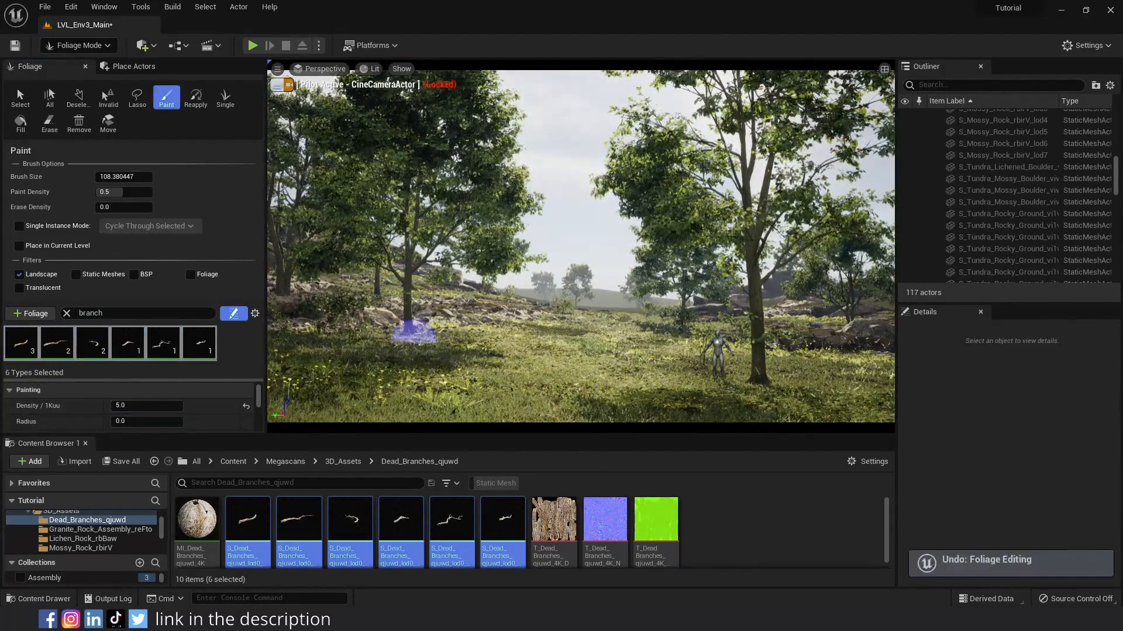
- Paint dead branches around both main trees with Scale X set to 1 minimum and 3.5 maximum
scroll(136, 404, "down", 3)
left_click(137, 397)
type("1")
left_click(383, 328)
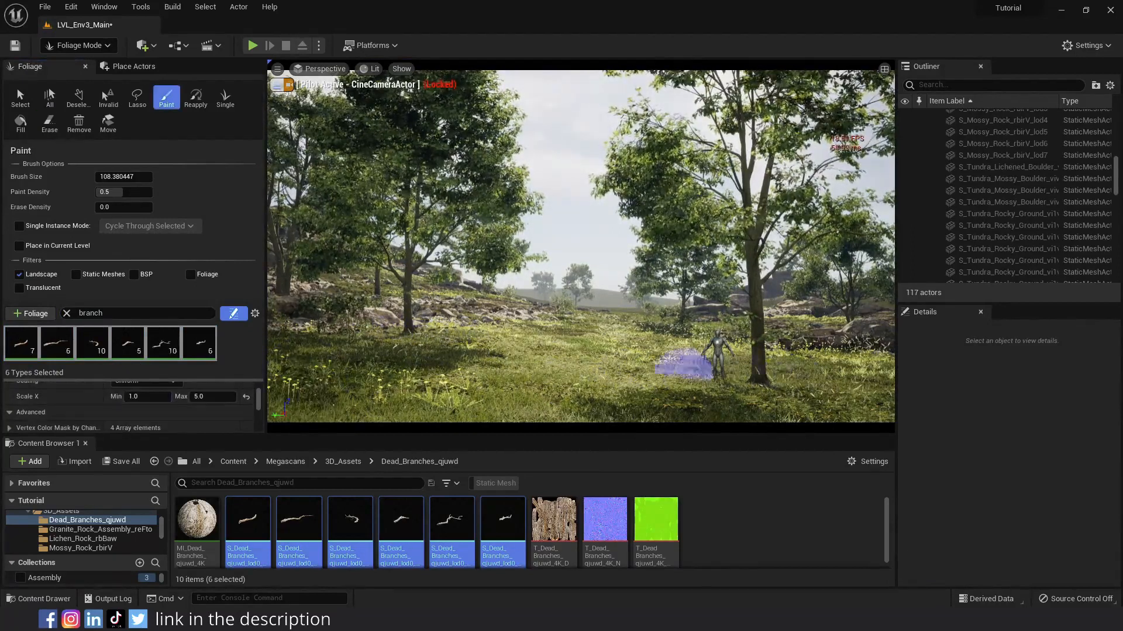
left_click(690, 369, "shift")
left_click(219, 398)
type("3.5")
left_click(678, 368)
left_click_drag(468, 334, 383, 329, "shift")
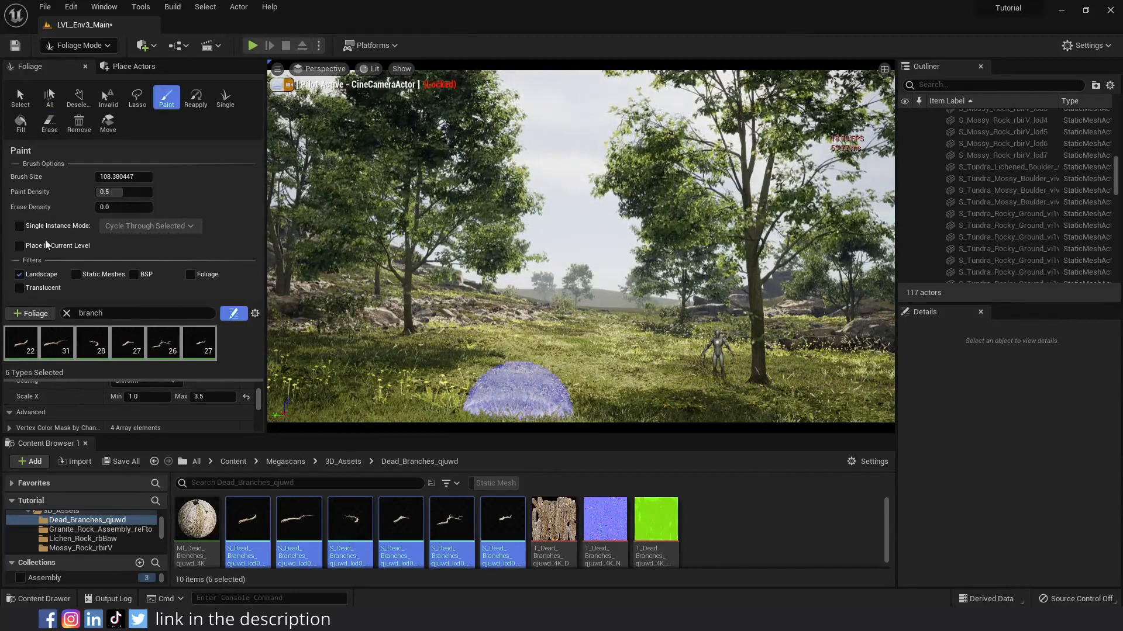
- Allow painting on static meshes and paint dead branches across the clearing at a density of 20
left_click(75, 274)
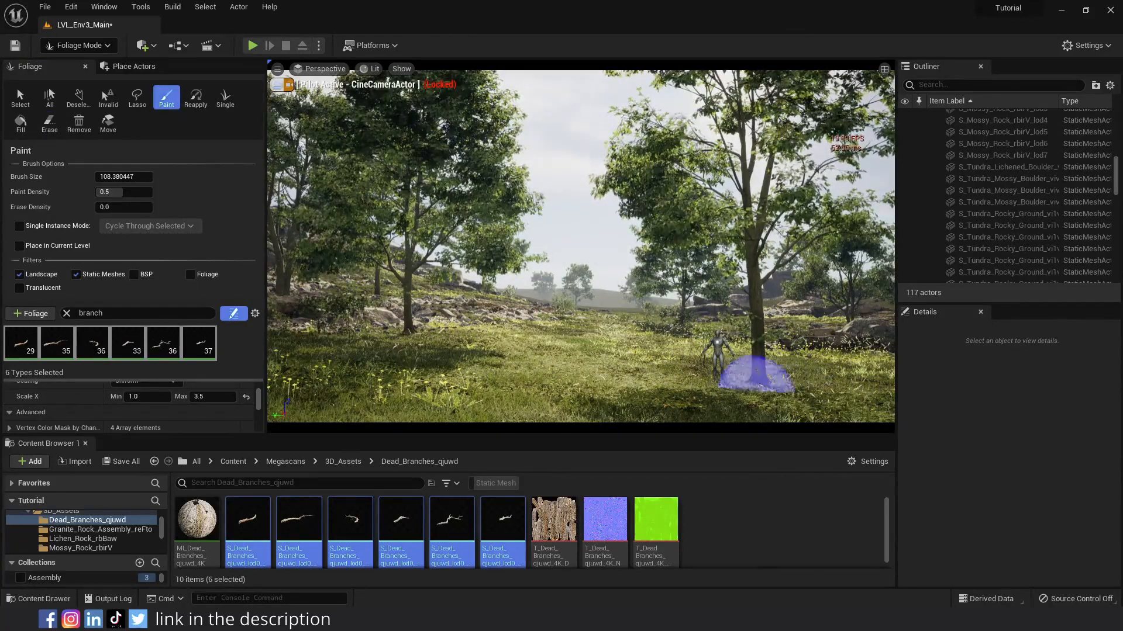
scroll(93, 424, "up", 3)
left_click(124, 406)
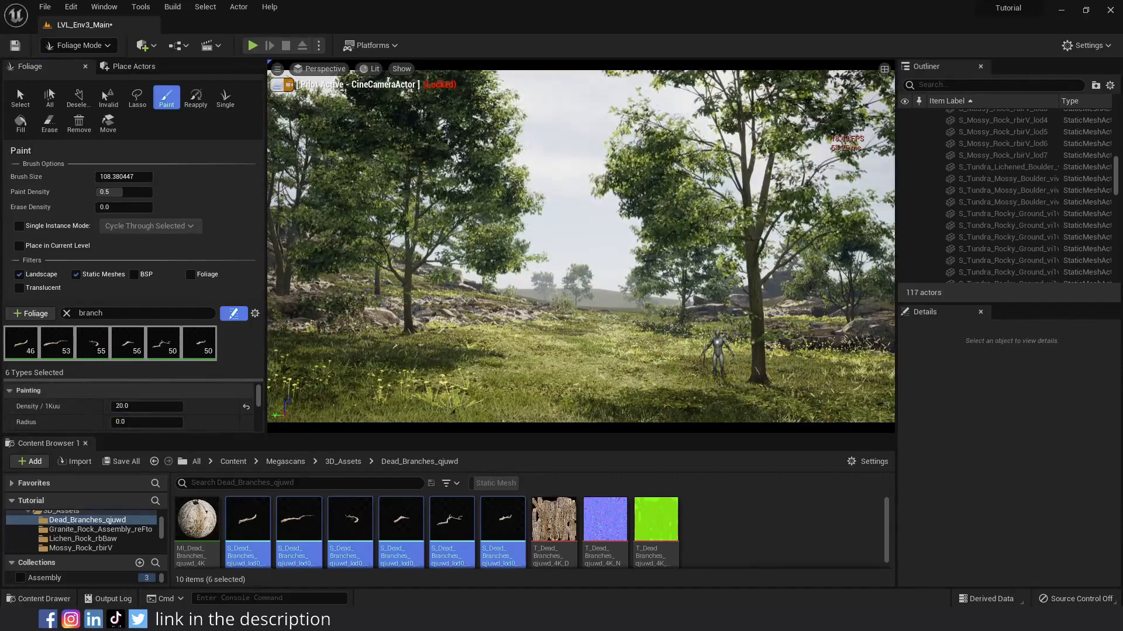
left_click_drag(577, 370, 790, 345)
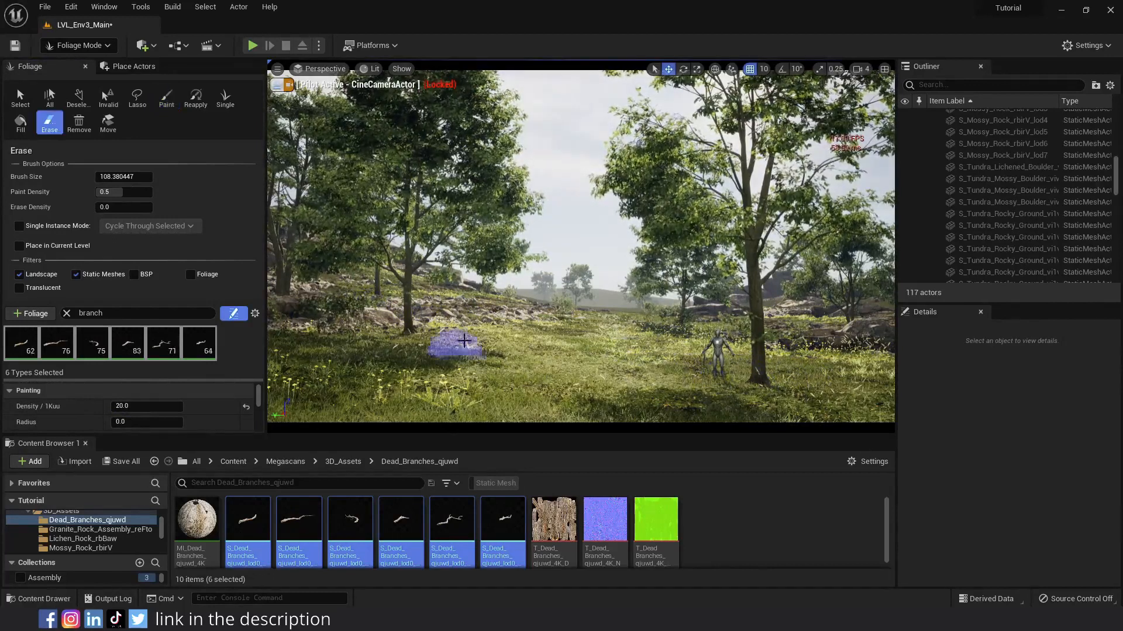
- Rework the dead branches in the clearing and set their minimum Scale X to 3 and density to 2
left_click_drag(459, 341, 503, 364)
scroll(159, 420, "down", 3)
left_click(159, 400)
type("3")
key("Tab")
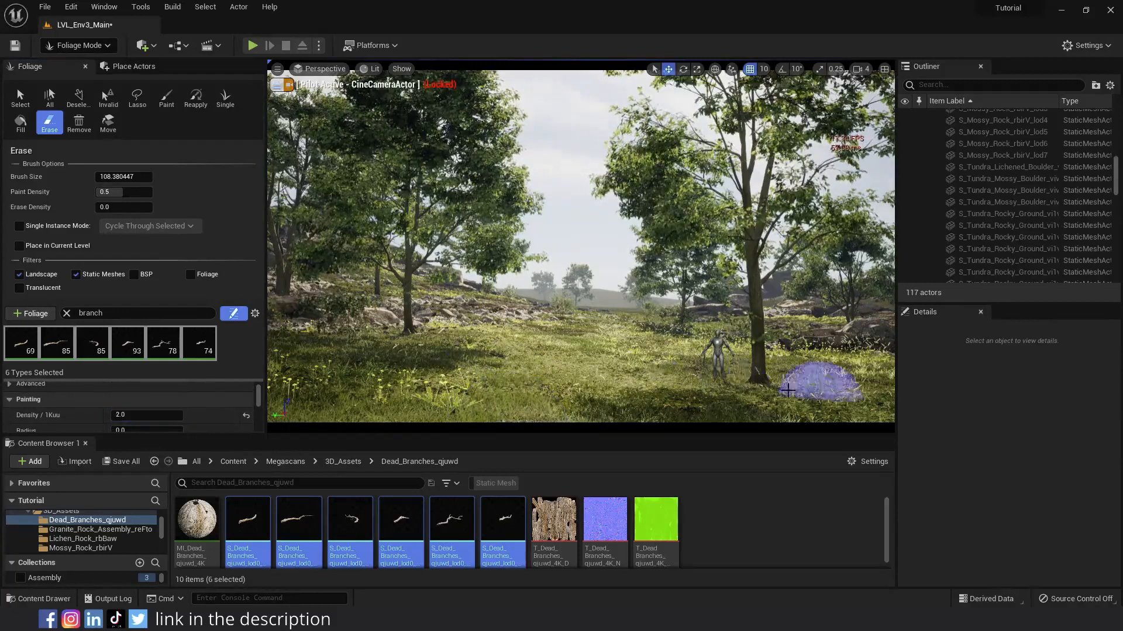
- Turn off painting on static meshes and set the branches' Scale X to 5 minimum and 8 maximum with density 3
left_click(75, 274)
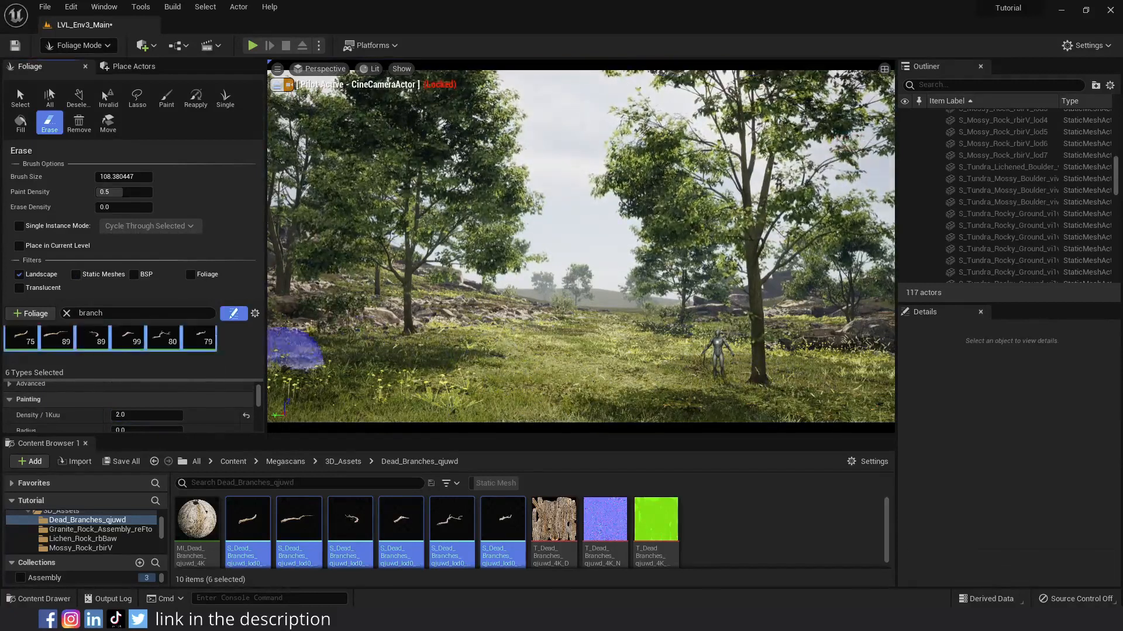
scroll(146, 415, "down", 3)
left_click(202, 396)
type("8")
key("Return")
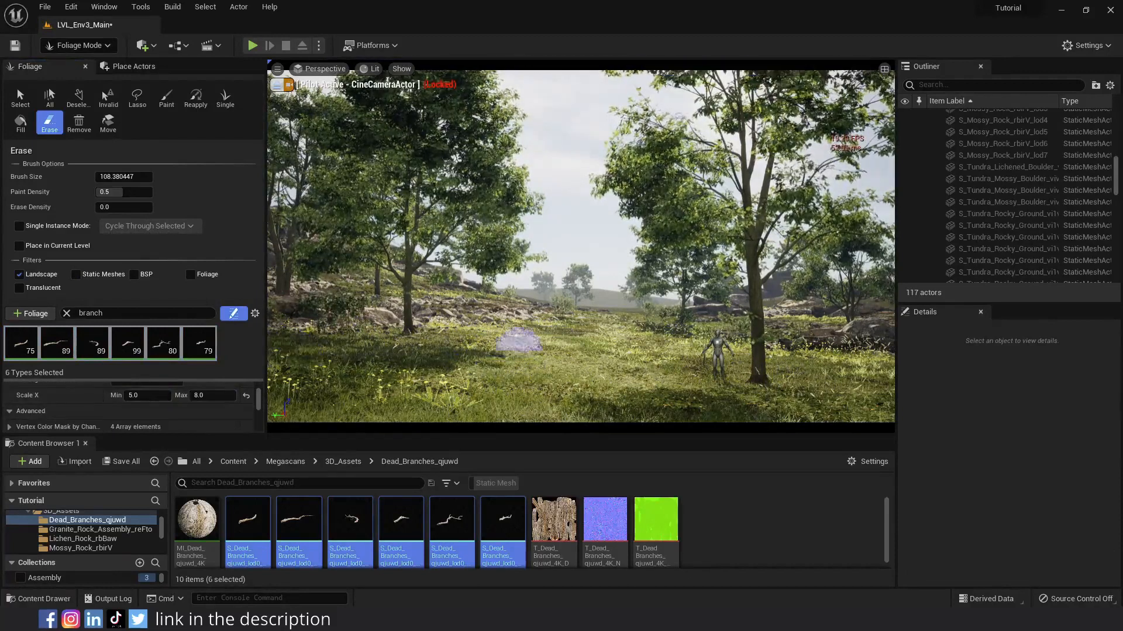
scroll(146, 412, "up", 3)
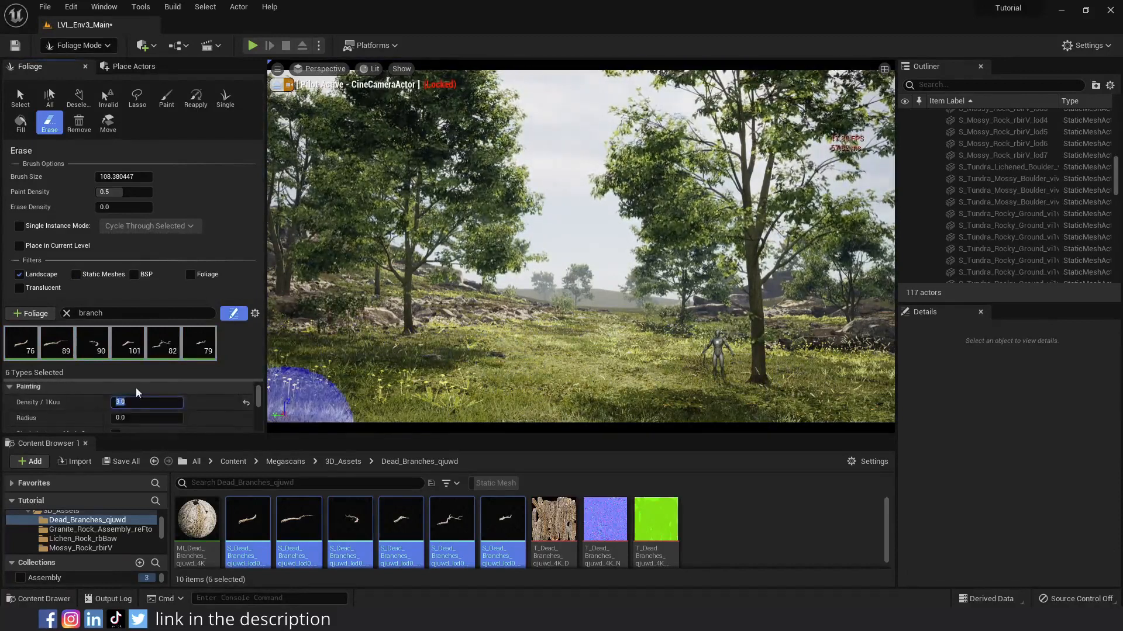
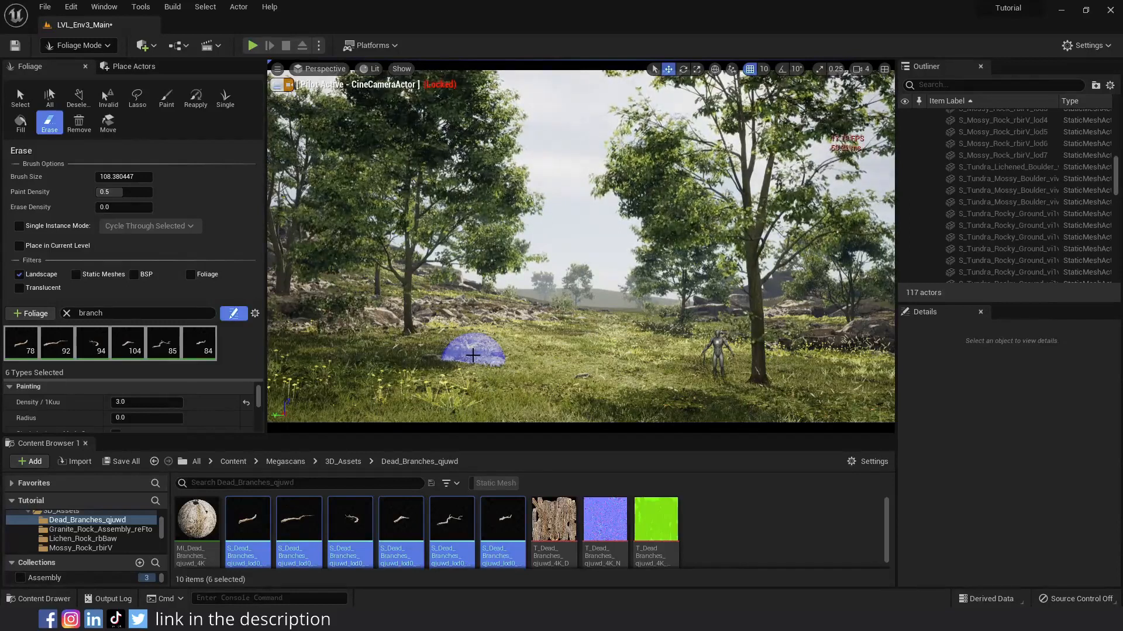
- Switch to Select mode, select the landscape and open its material instance beside the viewport
left_click(79, 45)
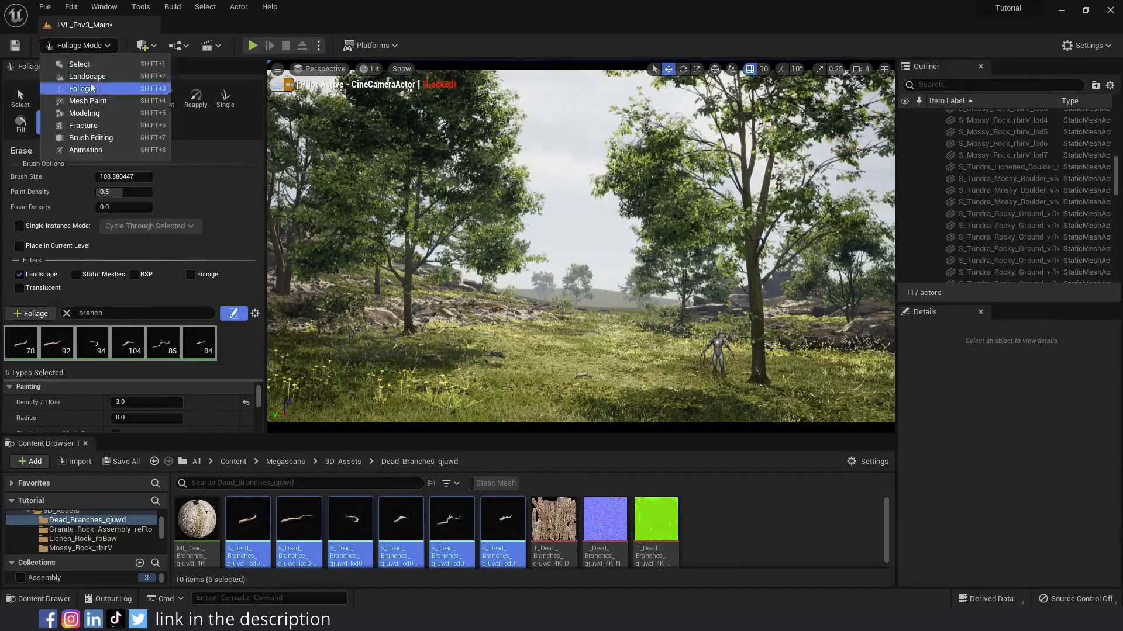
left_click(87, 68)
left_click(661, 355)
scroll(975, 477, "down", 5)
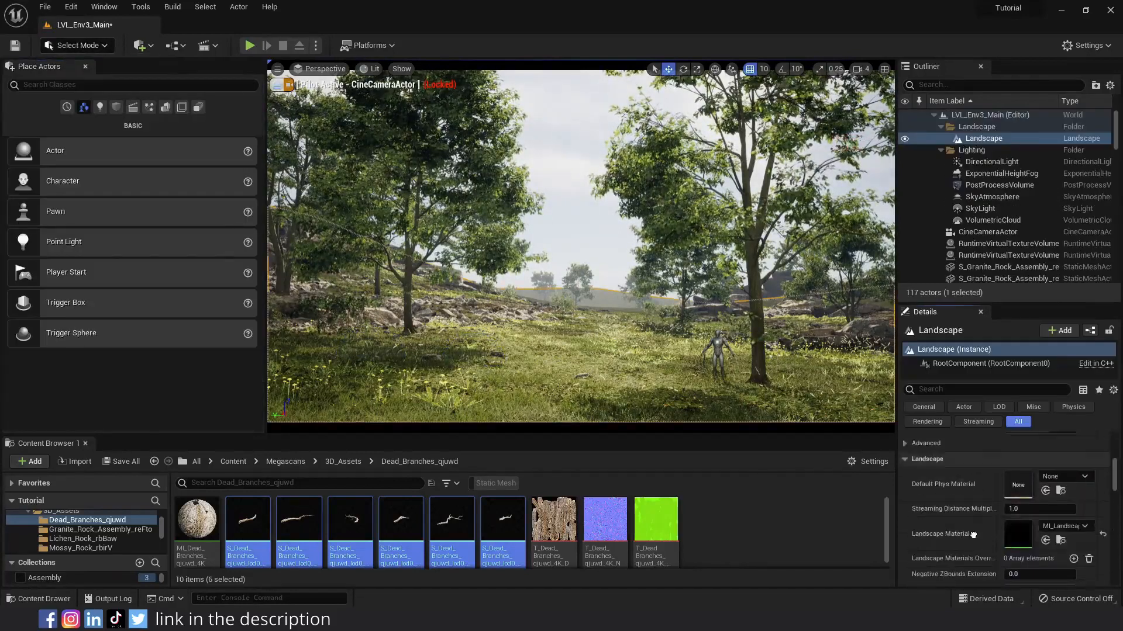
scroll(968, 506, "up", 2)
double_click(1017, 508)
left_click_drag(988, 115, 97, 120)
- Set the normal strength of Material 1 to 0 in the landscape material instance
scroll(128, 333, "down", 10)
scroll(129, 333, "down", 4)
left_click(36, 367)
left_click(111, 367)
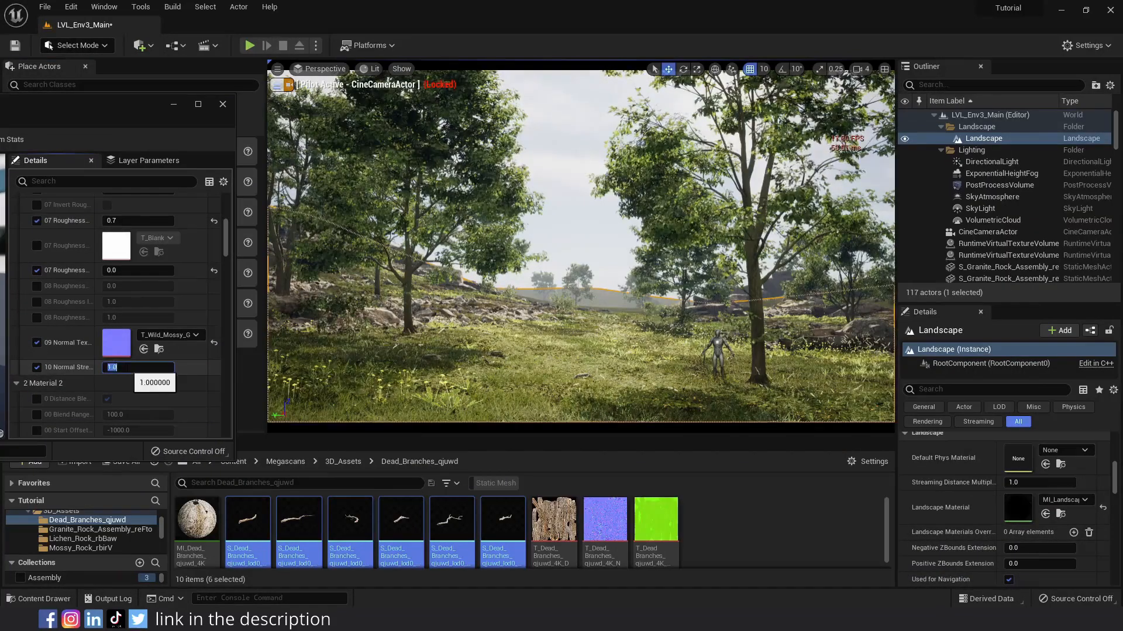
type("0")
key("Return")
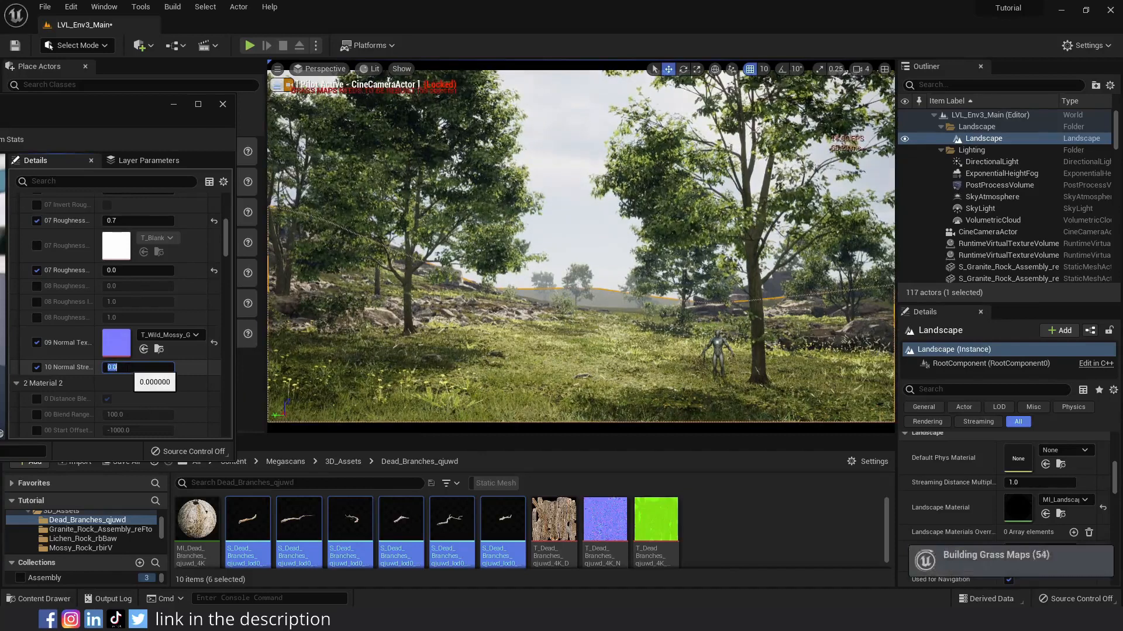
- Enable the base color tint override of Material 1 and darken it to a light grey
scroll(88, 333, "up", 5)
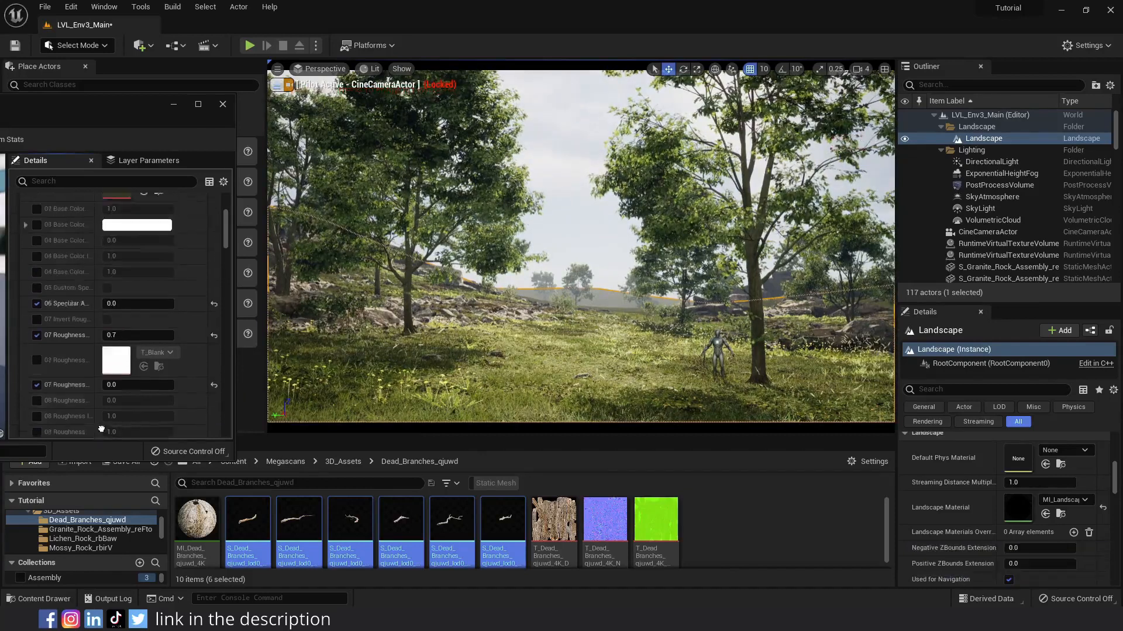
left_click(37, 314)
left_click(135, 315)
left_click_drag(300, 351, 299, 426)
left_click(301, 588)
- Enable the base color power override of Material 1 and set the base color tint to white
left_click(36, 362)
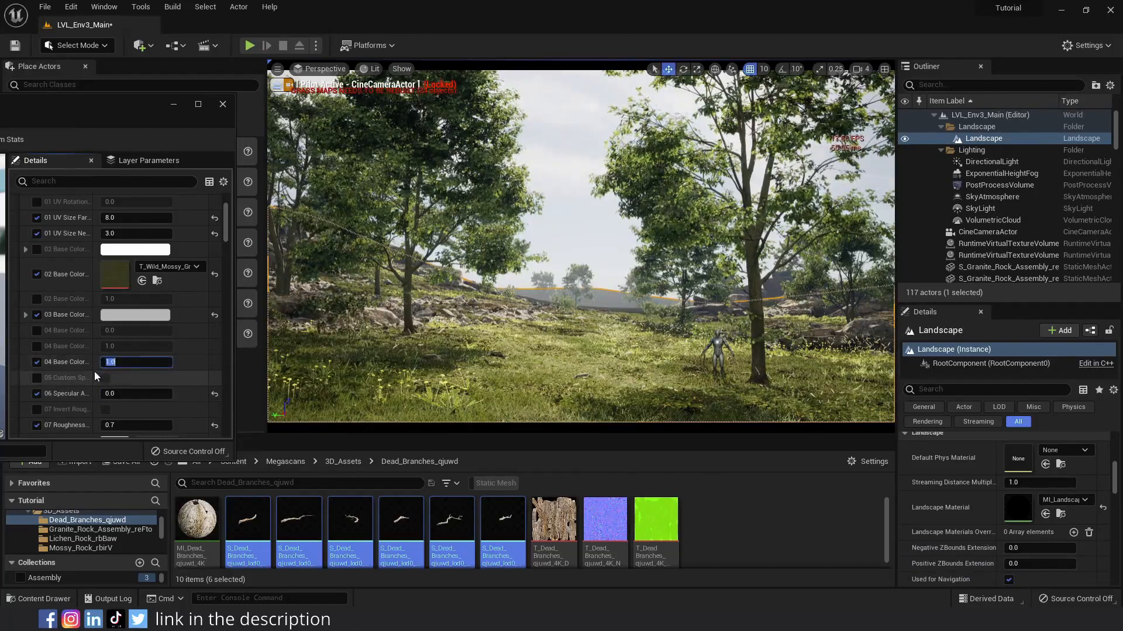
scroll(97, 391, "down", 3)
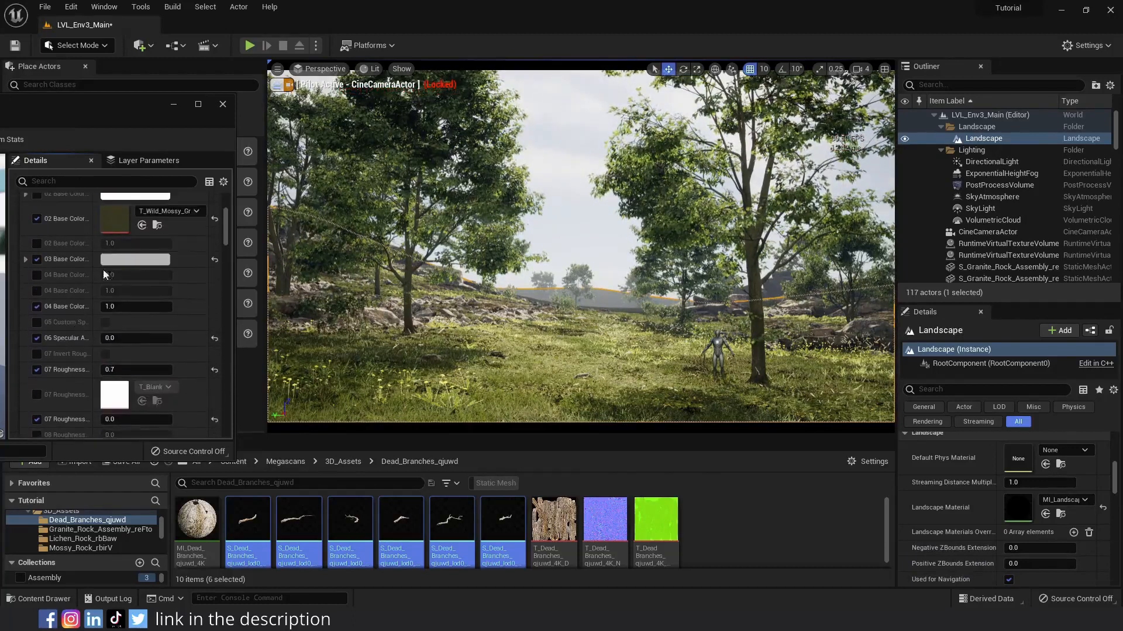
left_click(135, 259)
left_click(277, 558)
- Set Material 1's base color intensity to 1.5 and power to 1.1, and save all changes
left_click_drag(98, 295, 123, 293)
type("1.5")
left_click(157, 306)
type("1.1")
left_click(149, 290)
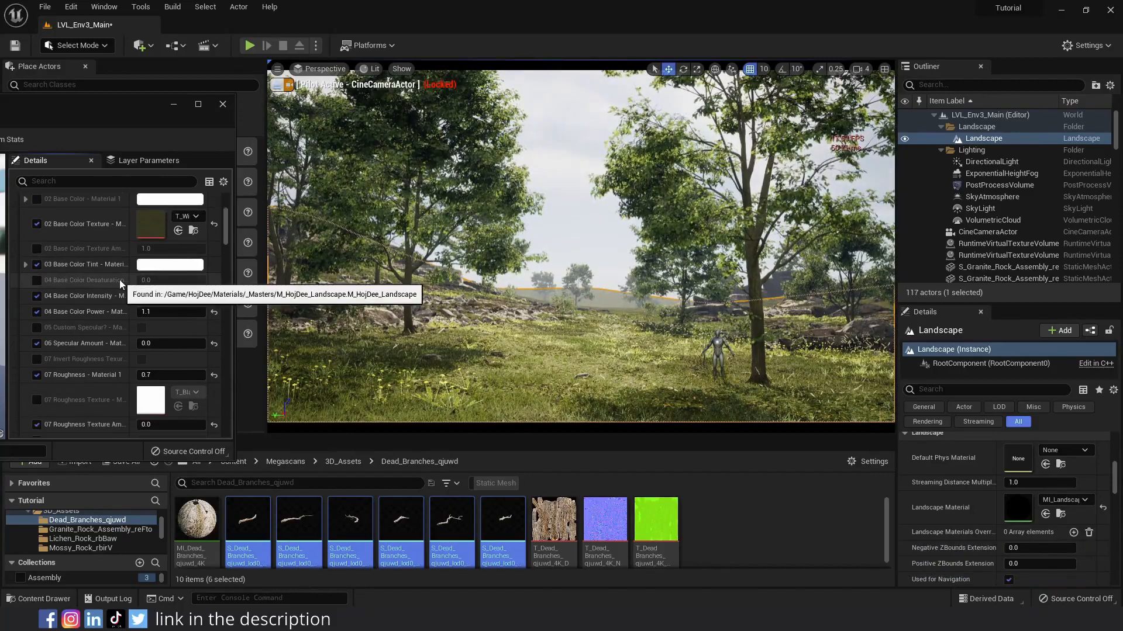
left_click(223, 104)
key("ctrl+shift+s")
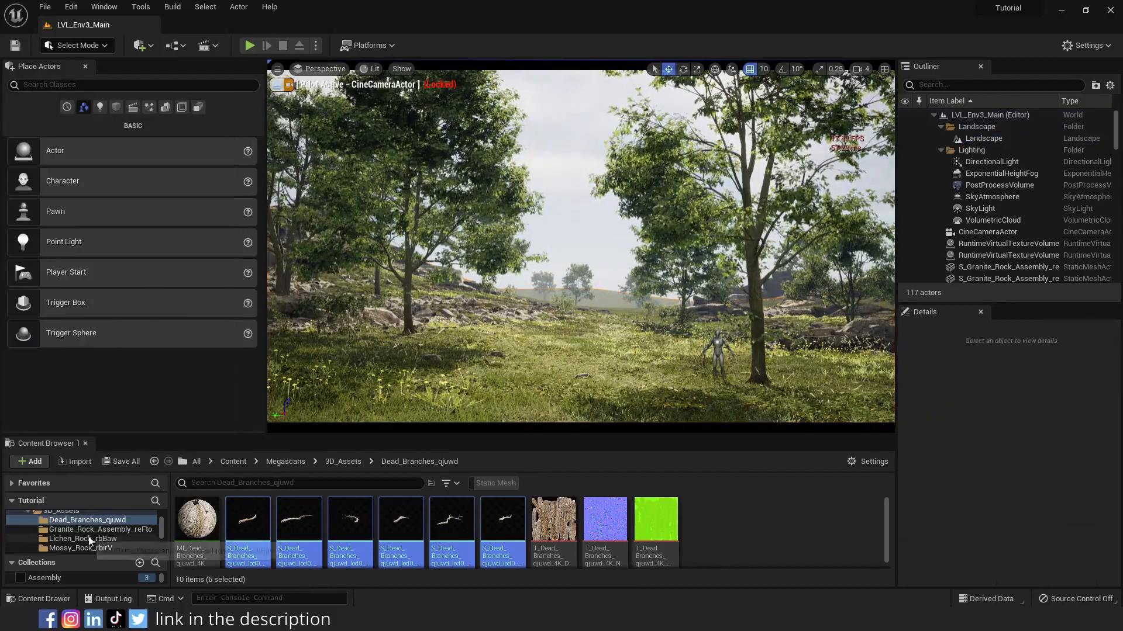
- Enlarge the content browser and open the Mountain_A folder under PhotoR_Backgrounds, Meshes, Modular_Summer
scroll(90, 538, "up", 3)
left_click_drag(146, 436, 146, 366)
scroll(63, 470, "up", 10)
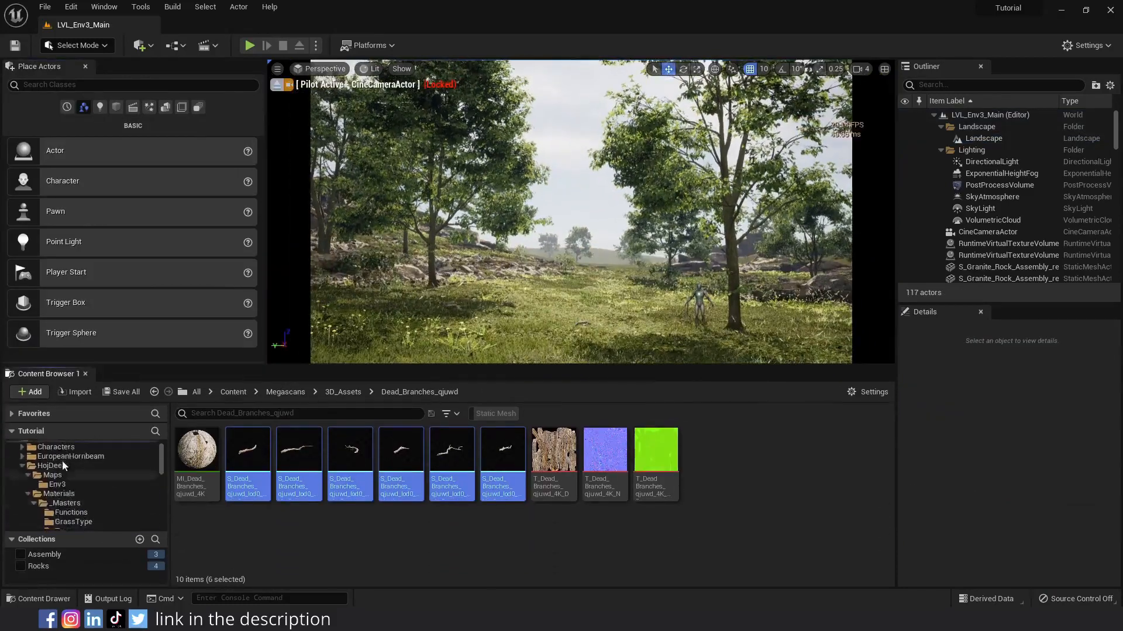
left_click(17, 456, "shift")
left_click(17, 456)
scroll(47, 487, "down", 2)
left_click(58, 498)
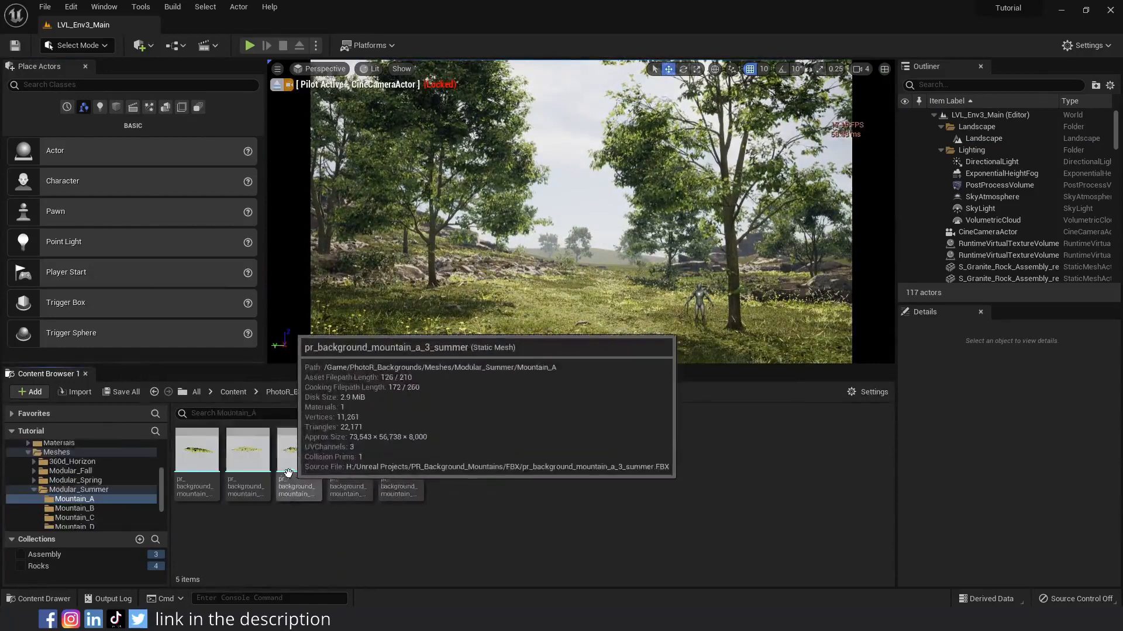
- Preview all five Mountain_A meshes and place the pr_background_mountain_a_1_summer mesh beyond the landscape
key("ctrl+a")
key("Return")
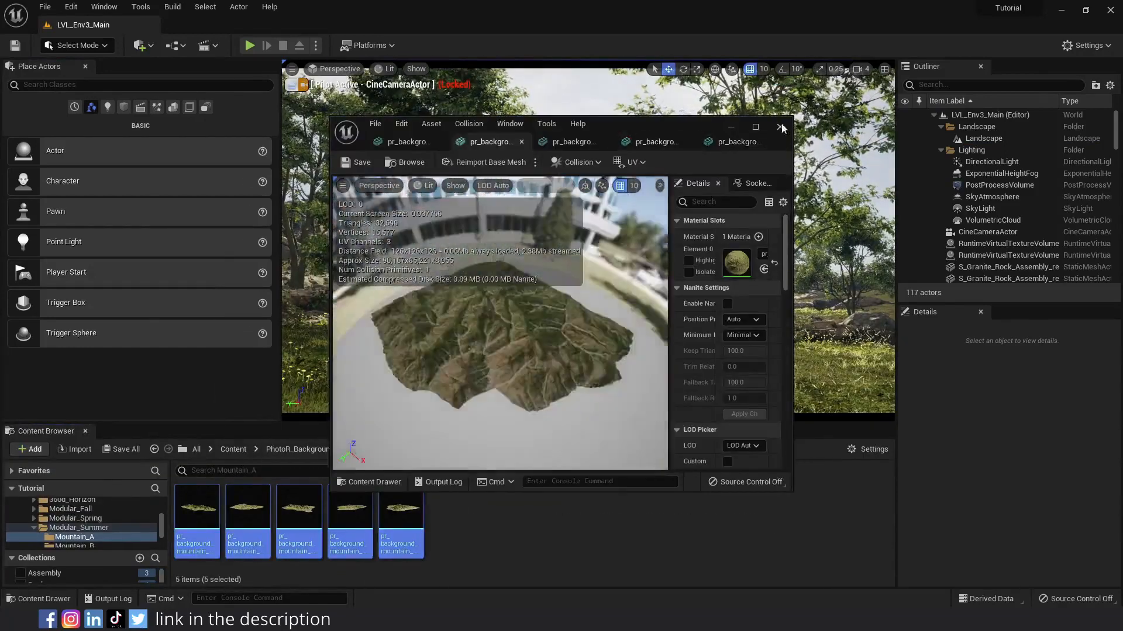
left_click_drag(197, 515, 414, 196)
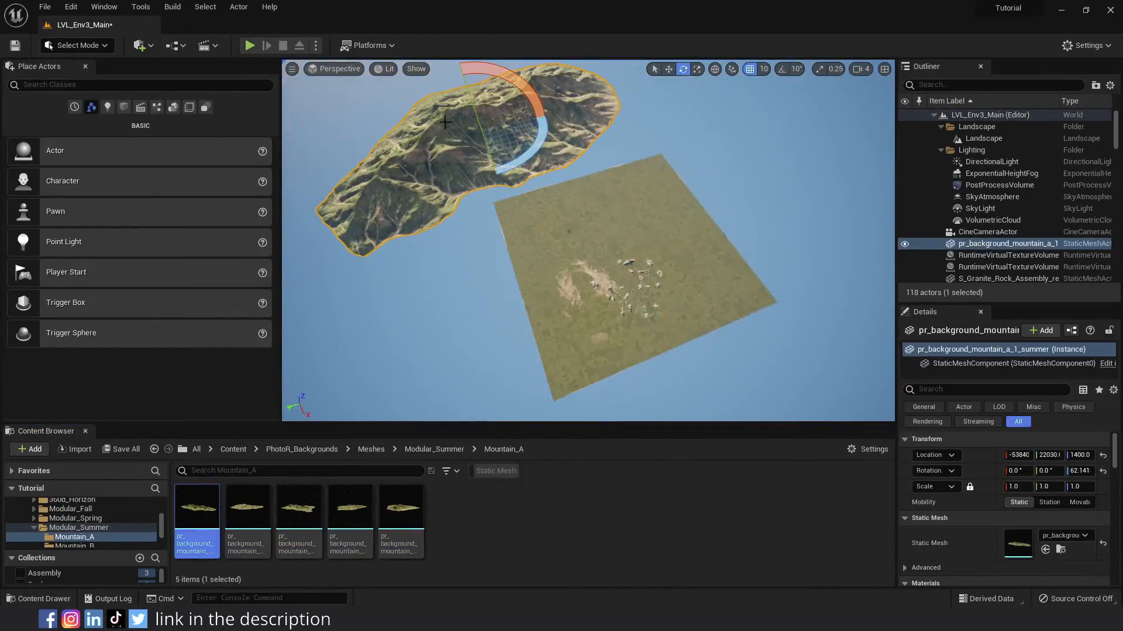
- Arrange the mountain copies into a ring around the landscape by moving and scaling the pieces
left_click(104, 7)
mouse_move(234, 90)
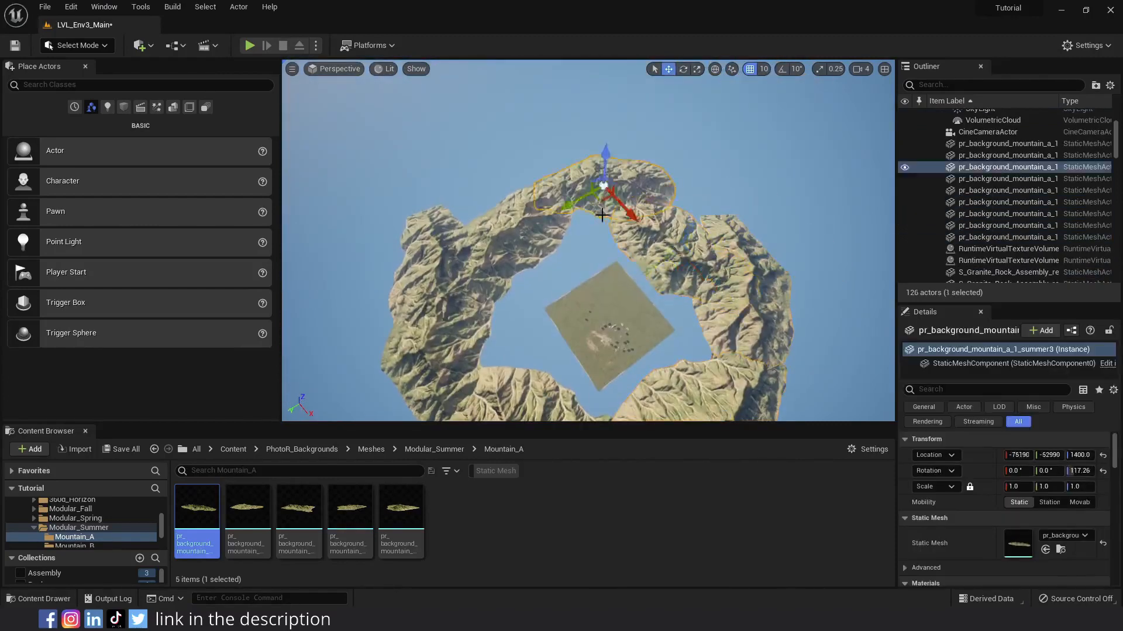
left_click_drag(601, 196, 595, 229)
left_click(471, 153)
key("r")
left_click_drag(476, 140, 475, 130)
key("q")
mouse_move(526, 233)
right_mouse_down()
mouse_move(561, 252)
mouse_move(538, 234)
right_mouse_up()
- Copy one background mountain's Z scale and apply it to the other mountain pieces in the ring
left_click(807, 252, "ctrl")
left_click(608, 149)
left_click(1080, 487)
key("ctrl+c")
left_click(1005, 156)
left_click(1007, 238, "shift")
left_click(1079, 444)
key("ctrl+v")
key("Return")
key("Escape")
- Switch to Foliage mode and select the first four hornbeam tree types for painting on the mountains
right_click_drag(767, 358, 731, 339)
key("shift+3")
left_click(225, 98)
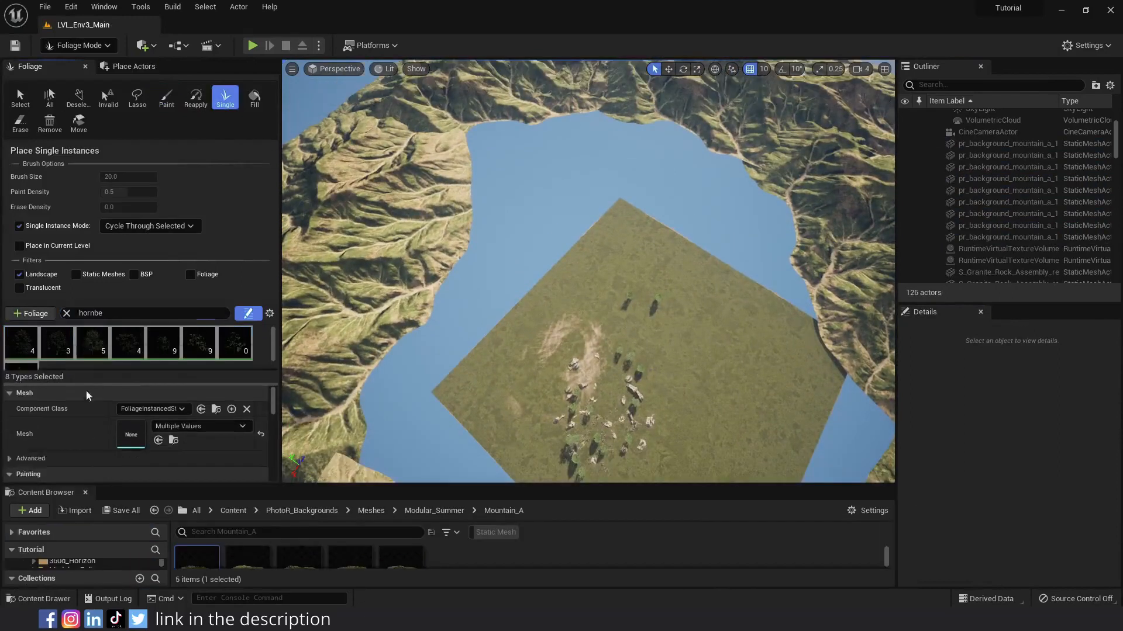
left_click_drag(88, 384, 88, 406)
left_click(21, 343)
left_click(127, 343, "shift")
left_click(12, 333)
scroll(78, 459, "down", 3)
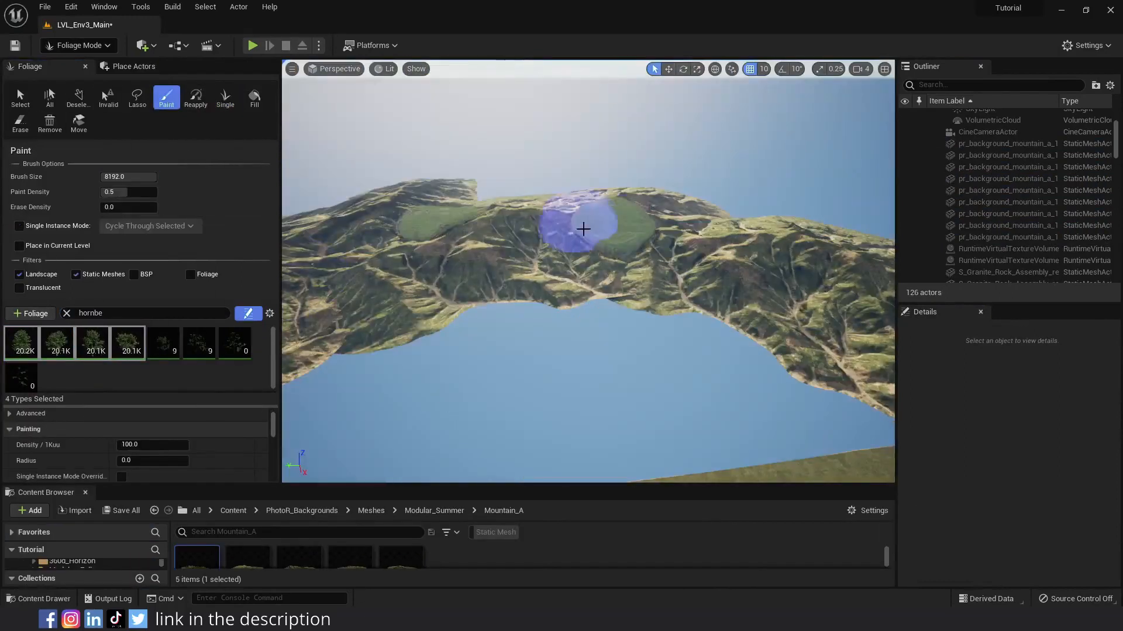
- Undo the overly dense hornbeam stroke and try painting the mountain at a density of 0.1
left_click(134, 445)
key("ctrl+z")
left_click(134, 445)
type(".1")
key("Return")
left_click(639, 216)
key("ctrl+z")
- Try painting hornbeam trees on the mountain at a density of 0.01
left_click(135, 445)
type(".01")
key("Return")
left_click(659, 227)
key("ctrl+z")
- Set the hornbeam density to 0.005 and paint trees over the background mountains
left_click(153, 445)
type(".005")
key("Return")
left_click(659, 226)
right_click_drag(510, 247, 456, 257)
left_click(429, 192)
left_click(514, 180)
key("w")
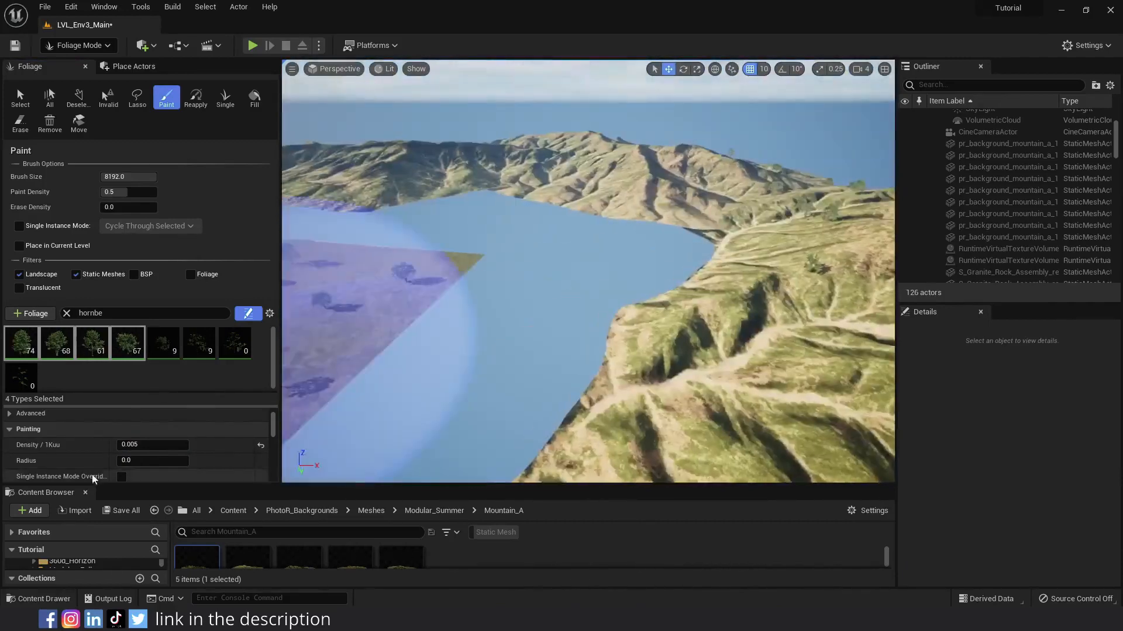
- Set the four hornbeam types' Scale X to 1.5 minimum and 2.5 maximum
scroll(156, 445, "down", 3)
left_click(155, 414)
type("1.5")
left_click(220, 414)
type("2.5")
- Paint the enlarged hornbeam trees over more of the surrounding mountain slopes
right_click_drag(585, 281, 587, 234)
left_click(627, 291)
left_click(577, 233)
mouse_move(627, 291)
right_mouse_down()
mouse_move(577, 234)
mouse_move(665, 222)
mouse_move(613, 247)
mouse_move(648, 273)
mouse_move(591, 257)
mouse_move(618, 279)
right_mouse_up()
left_click(624, 226)
left_click(666, 222)
left_click(648, 274)
right_click_drag(801, 303, 673, 280)
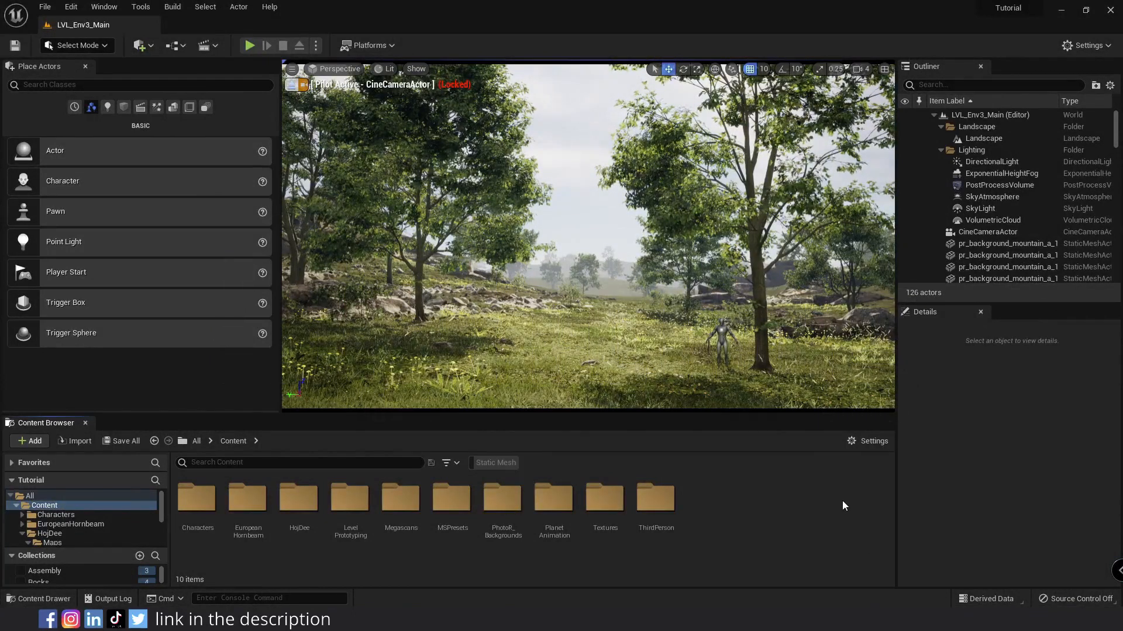
- Select the SkyLight in the Lighting folder and enable its Real Time Capture
left_click(988, 161)
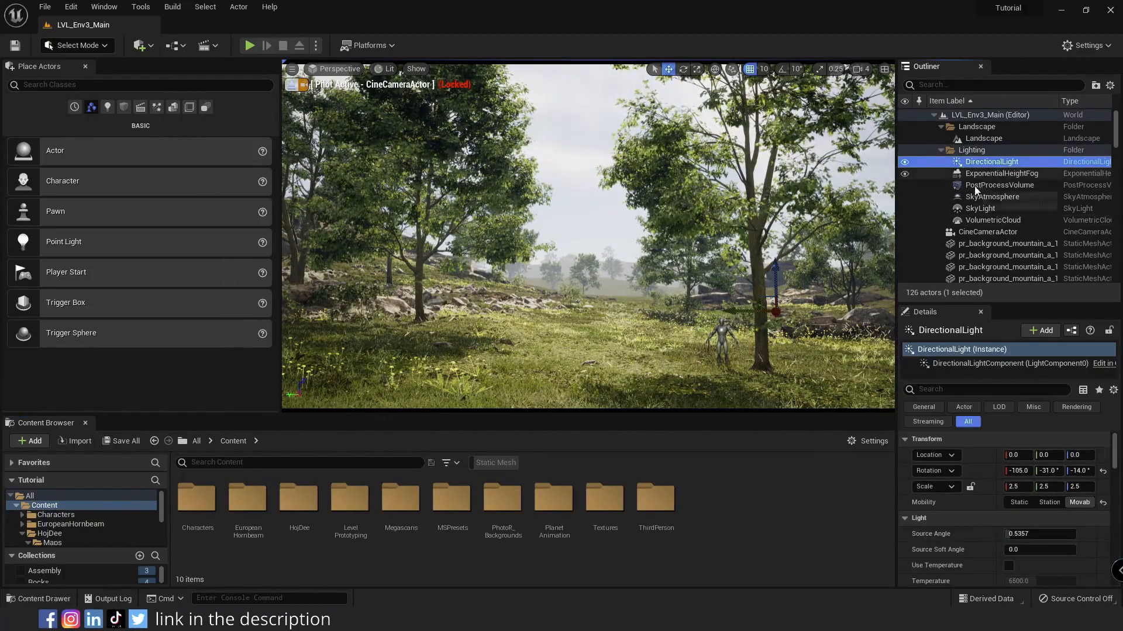
left_click(980, 208)
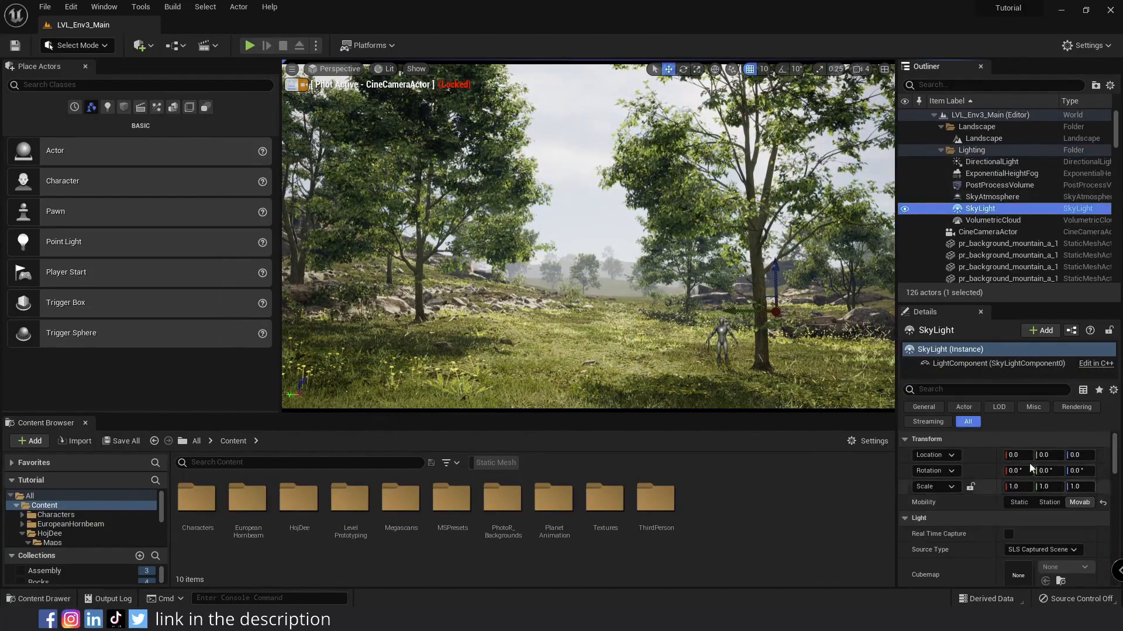
left_click(1010, 537)
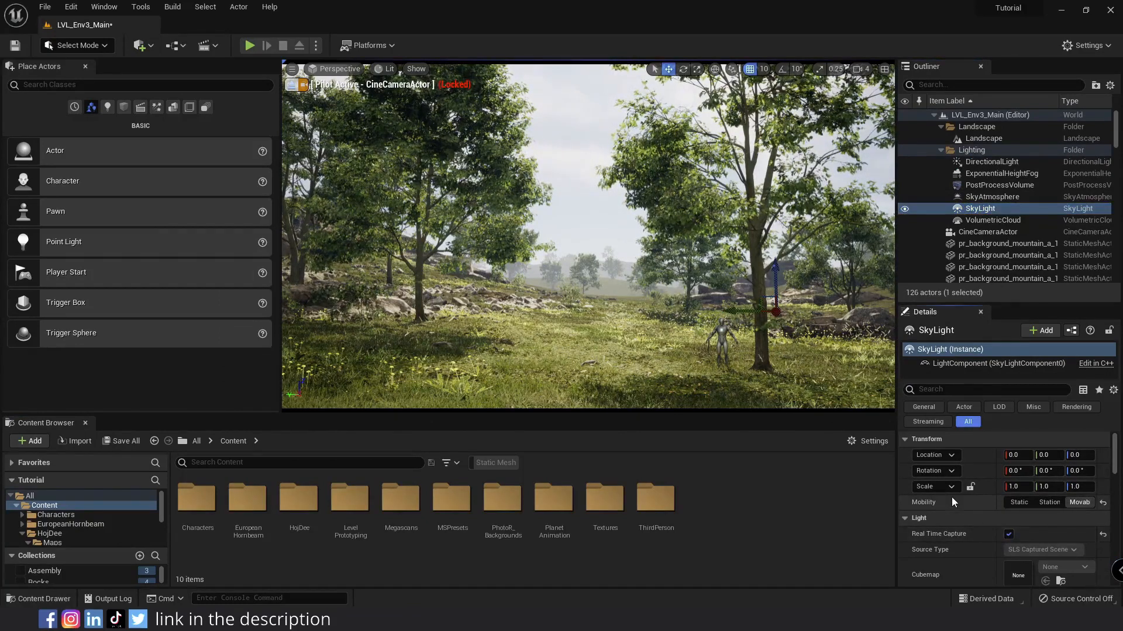
- Select the DirectionalLight and try a Z rotation of -50°
left_click(991, 161)
left_click(1080, 471)
type("50")
key("Return")
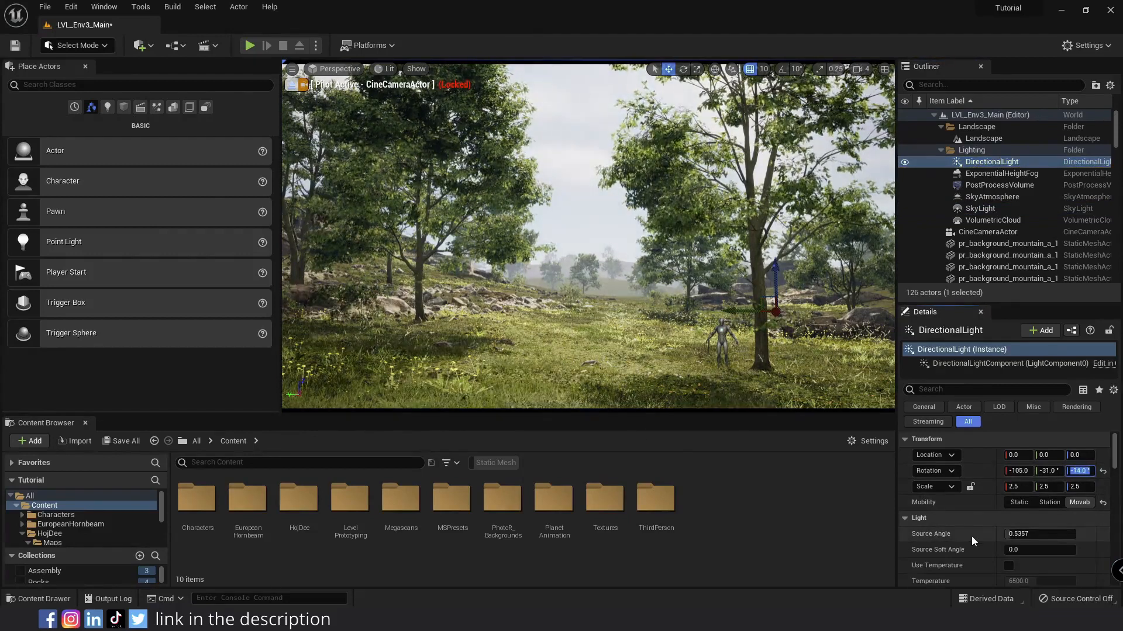
left_click(1082, 471)
type("-20")
key("Return")
type("-105.0")
key("Return")
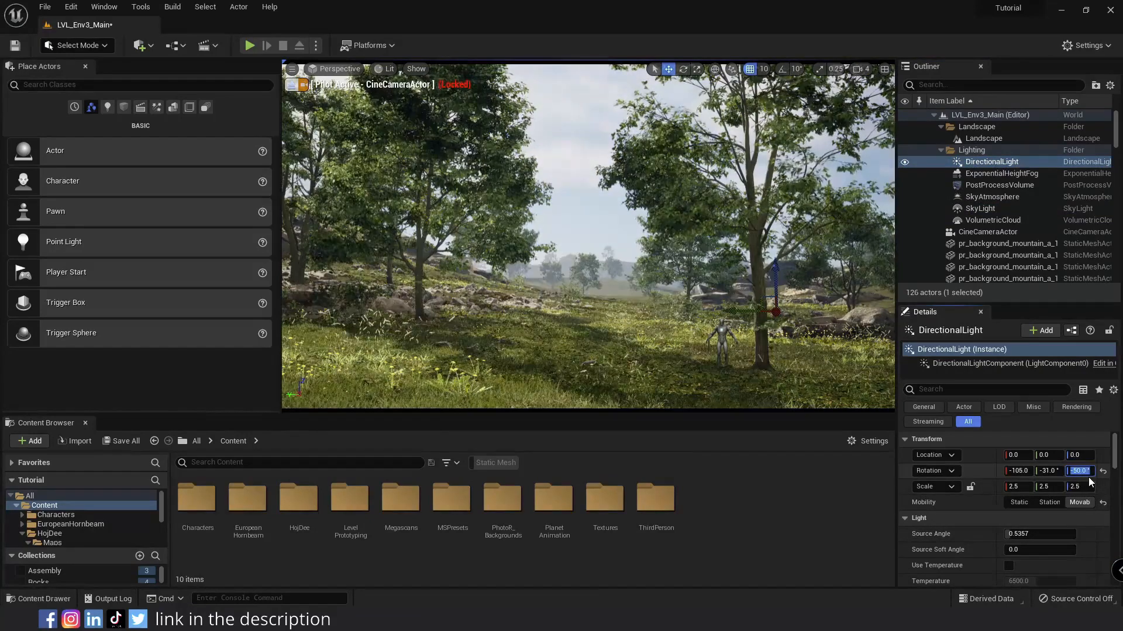
- Try a Z rotation of 250° on the DirectionalLight and return it to -14°
type("350")
key("Return")
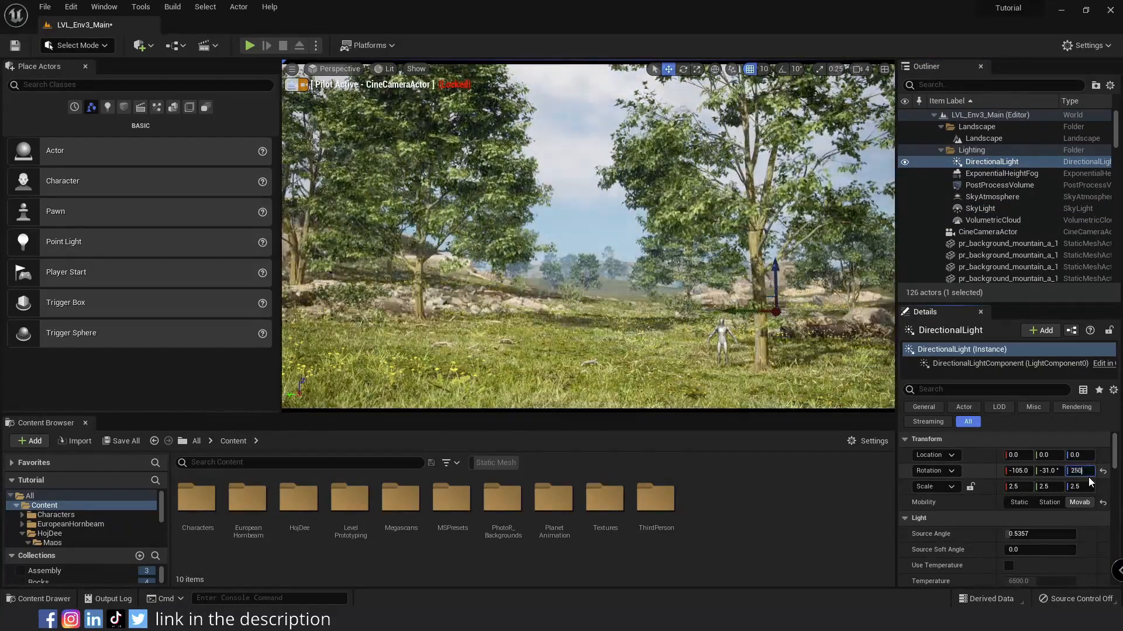
type("366")
key("Return")
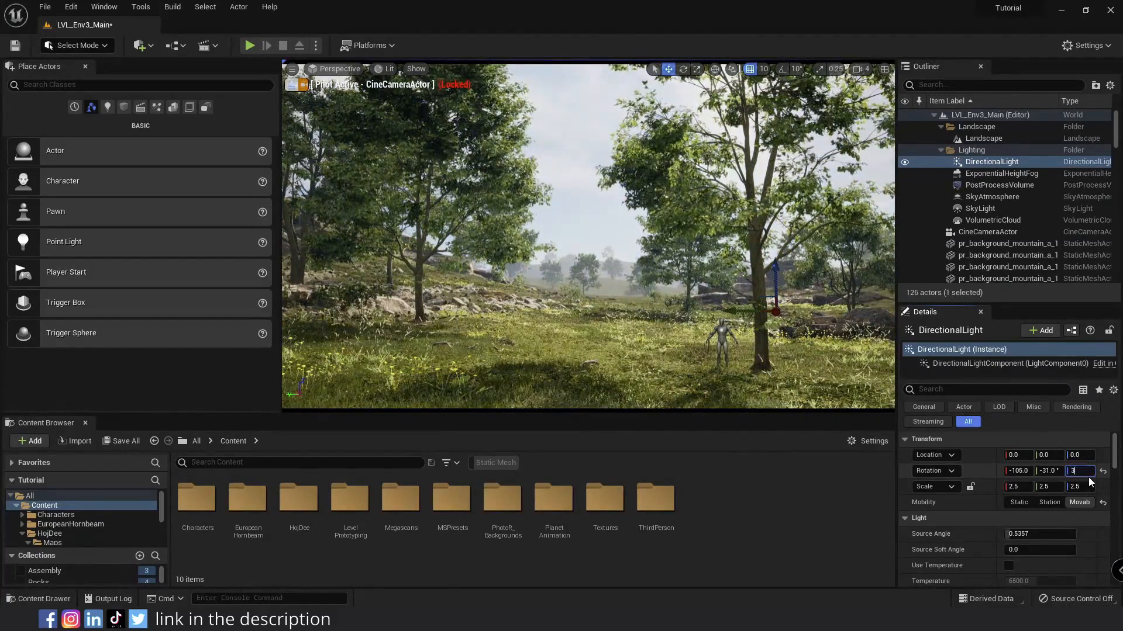
type("-14")
key("Return")
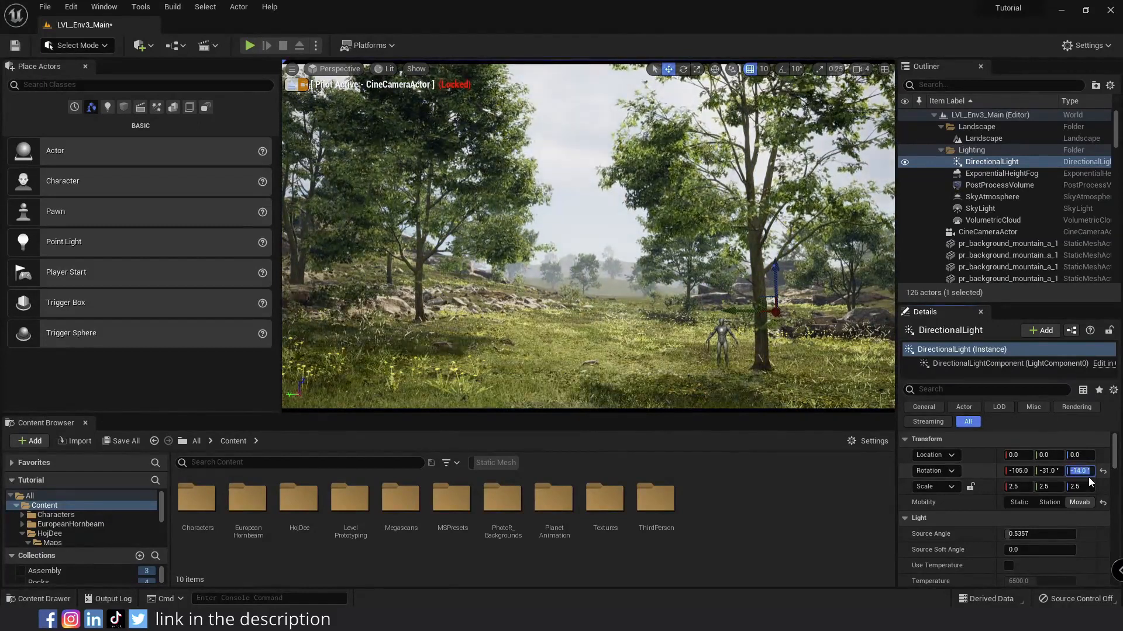
- Try different tints for the DirectionalLight's Light Color and discard the change
scroll(1005, 509, "down", 5)
left_click(1045, 513)
left_click(883, 414)
left_click_drag(883, 414, 831, 400)
left_click_drag(914, 497, 898, 497)
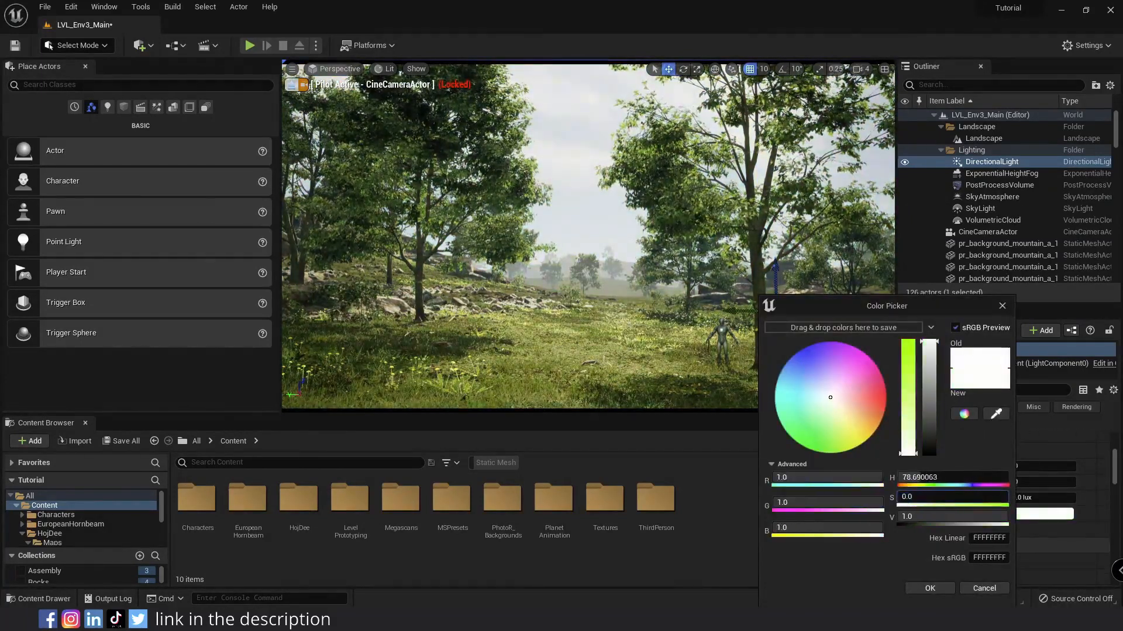
left_click_drag(838, 402, 840, 396)
left_click(982, 589)
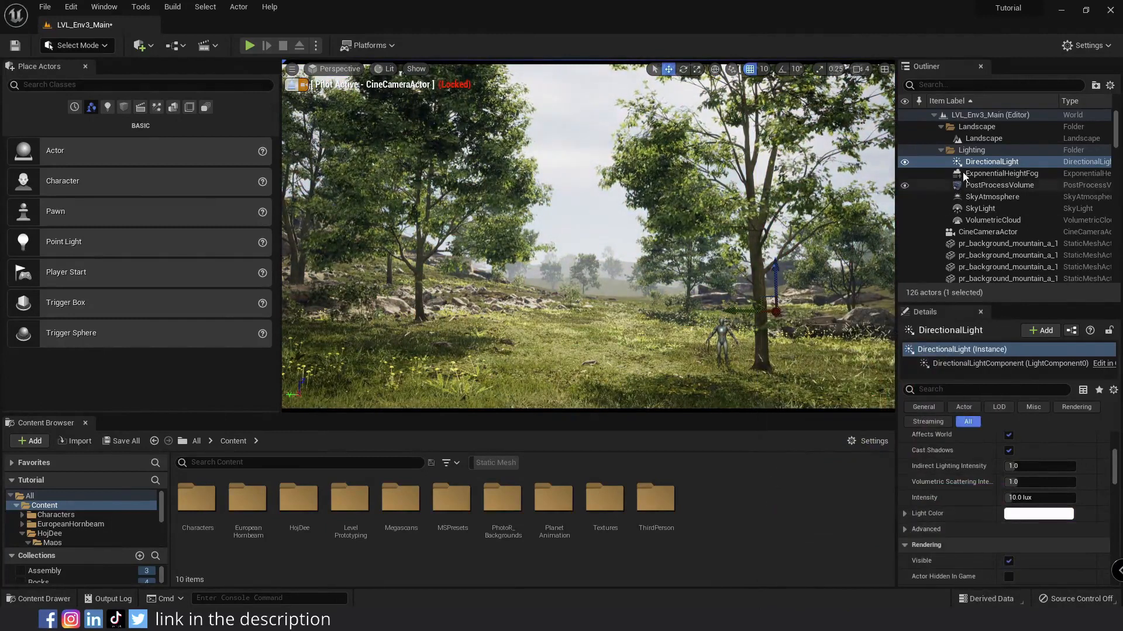
- Select the ExponentialHeightFog and enable its Volumetric Fog
left_click(988, 173)
scroll(960, 496, "down", 5)
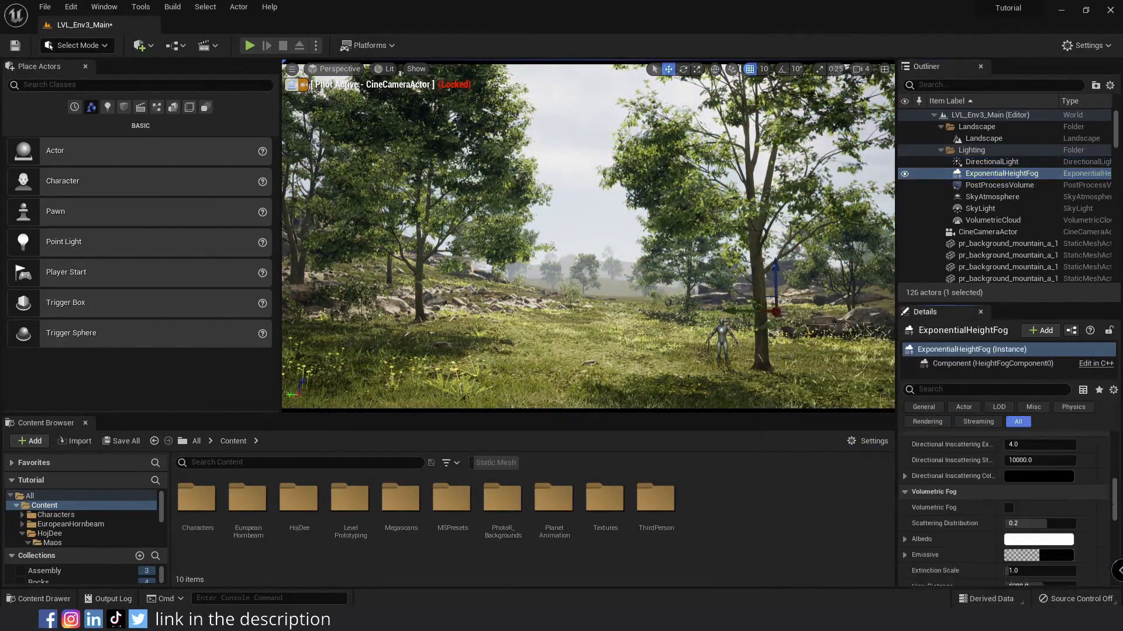
left_click(1008, 484)
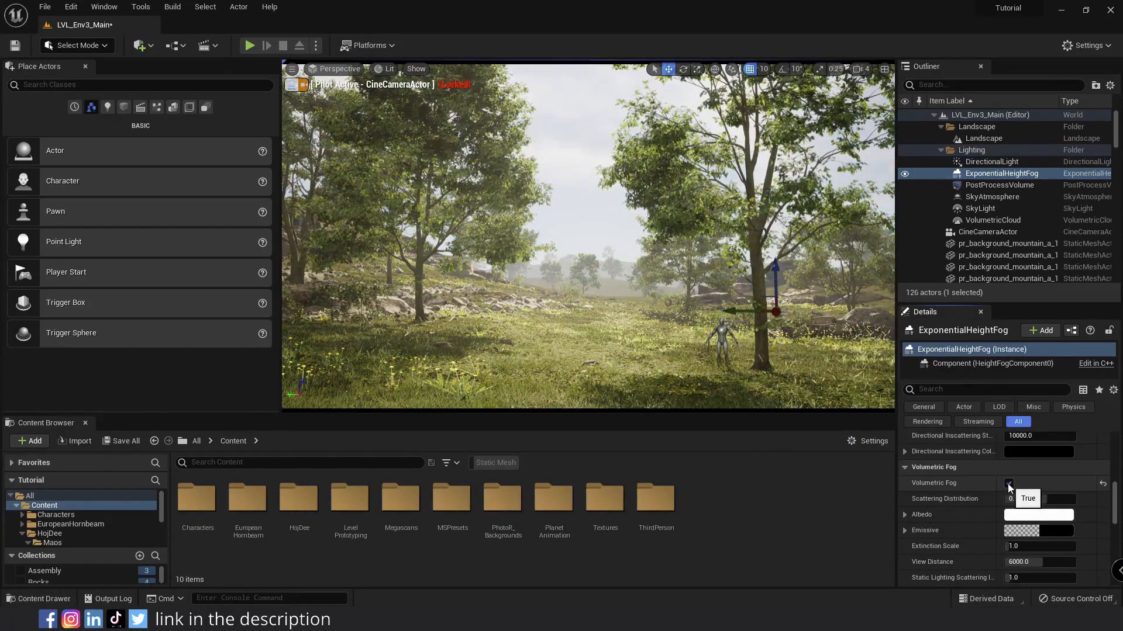
- Set the height fog's Fog Density to 0.005 and its Start Distance to 5000
scroll(983, 463, "up", 6)
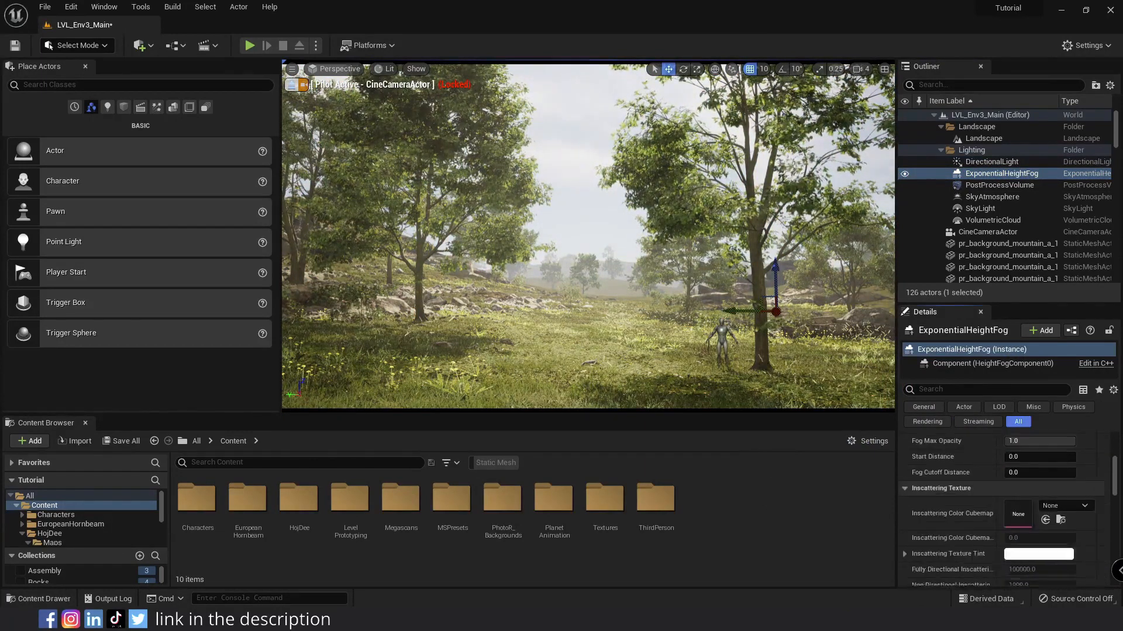
left_click(1029, 491)
type("0.005")
key("Return")
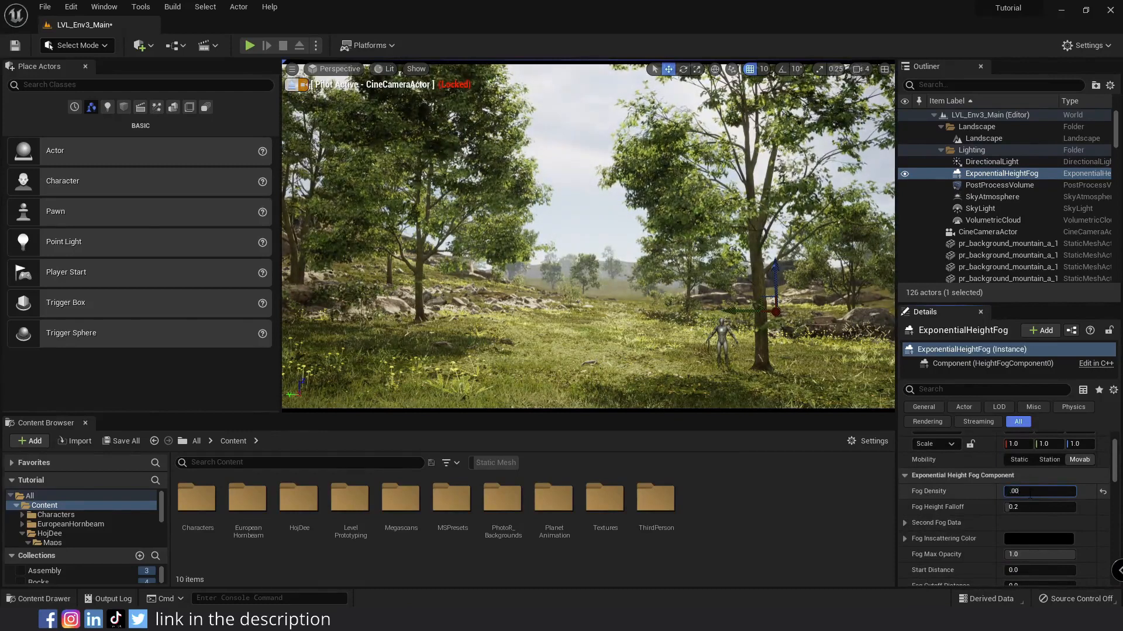
scroll(1018, 492, "down", 2)
left_click(1016, 539)
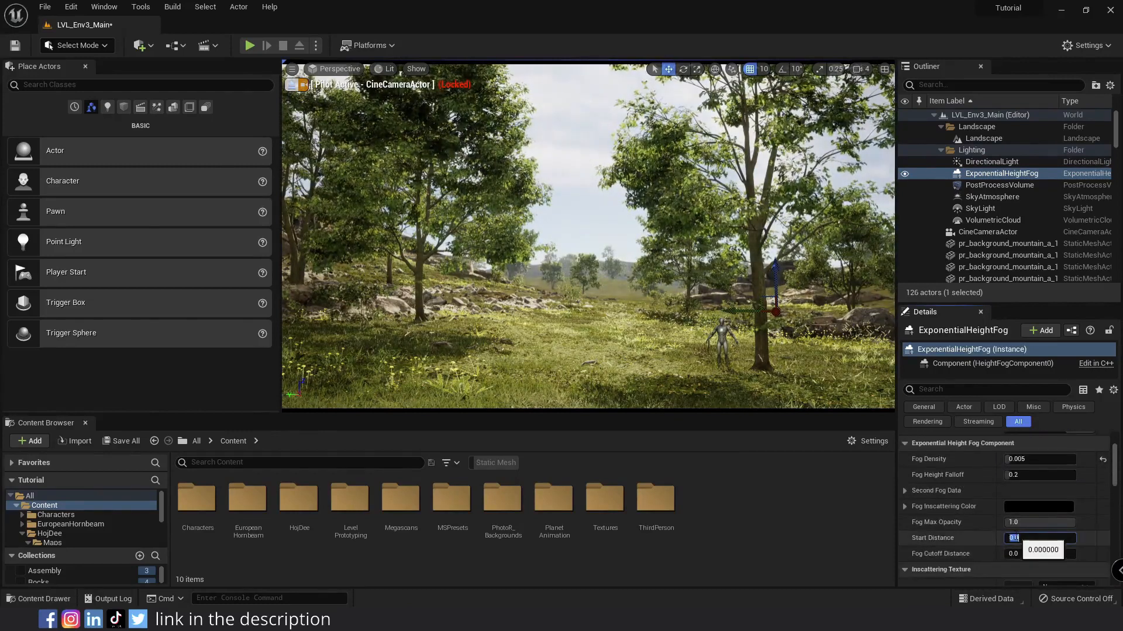
left_click(1029, 461)
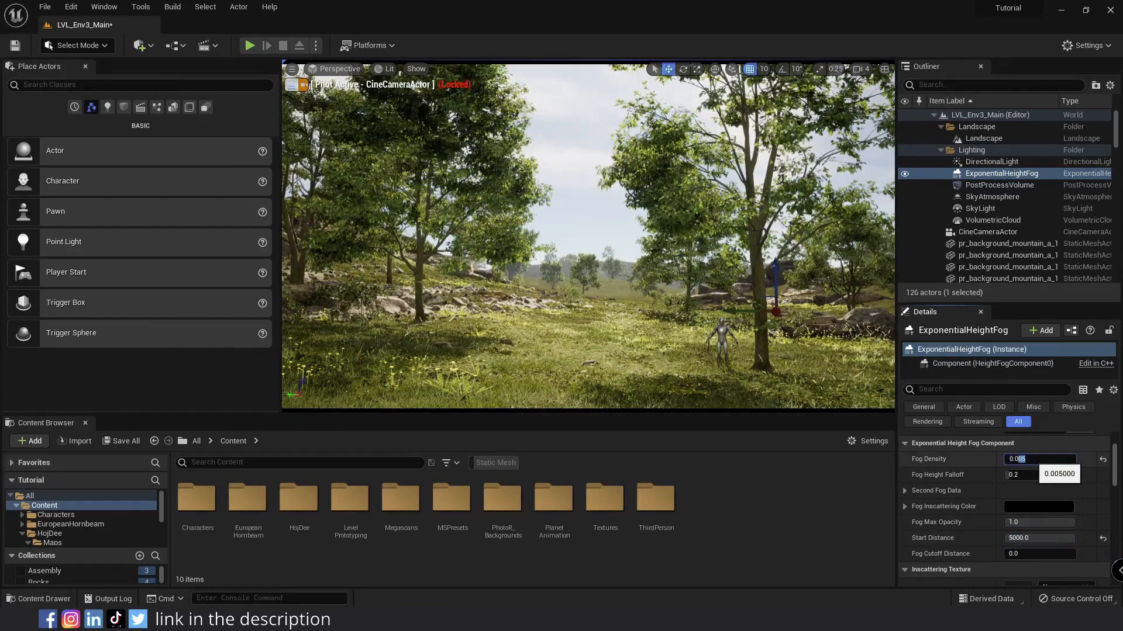
- Try red and other tints for the volumetric fog's Albedo and discard the color changes
scroll(989, 491, "down", 15)
scroll(994, 497, "up", 2)
left_click(1021, 514)
left_click(909, 355)
left_click(929, 377)
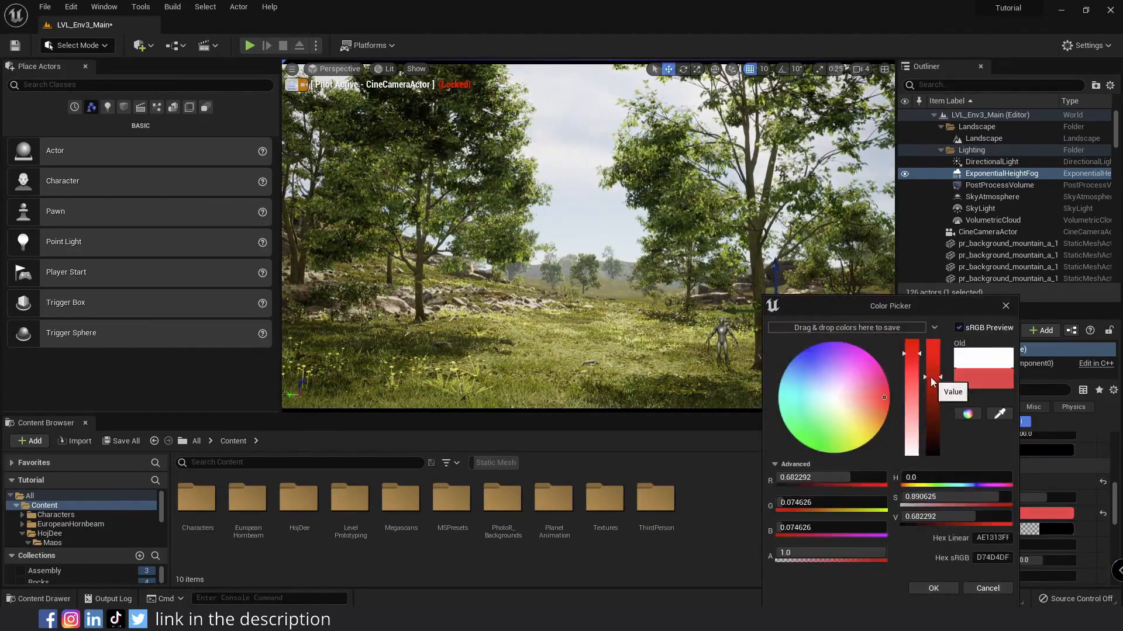
left_click(824, 359)
left_click(879, 411)
left_click_drag(880, 410, 839, 399)
left_click(988, 588)
left_click(1017, 513)
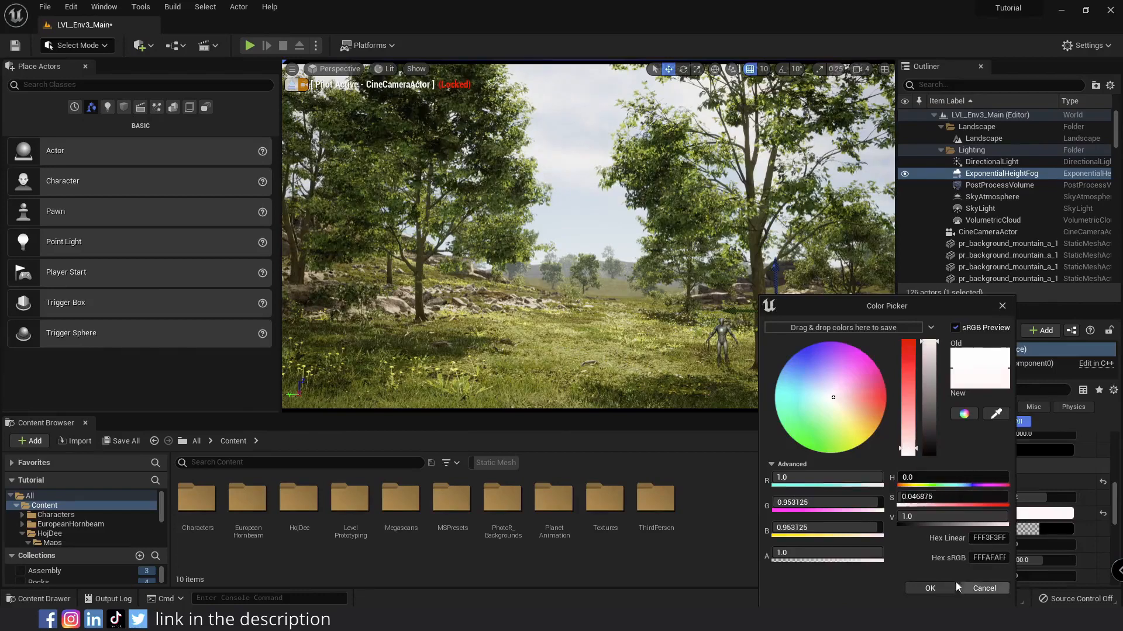
left_click(985, 589)
- Enlarge the viewport by shrinking the Content Browser and Place Actors areas
left_click_drag(311, 413, 304, 509)
left_click_drag(281, 459, 136, 446)
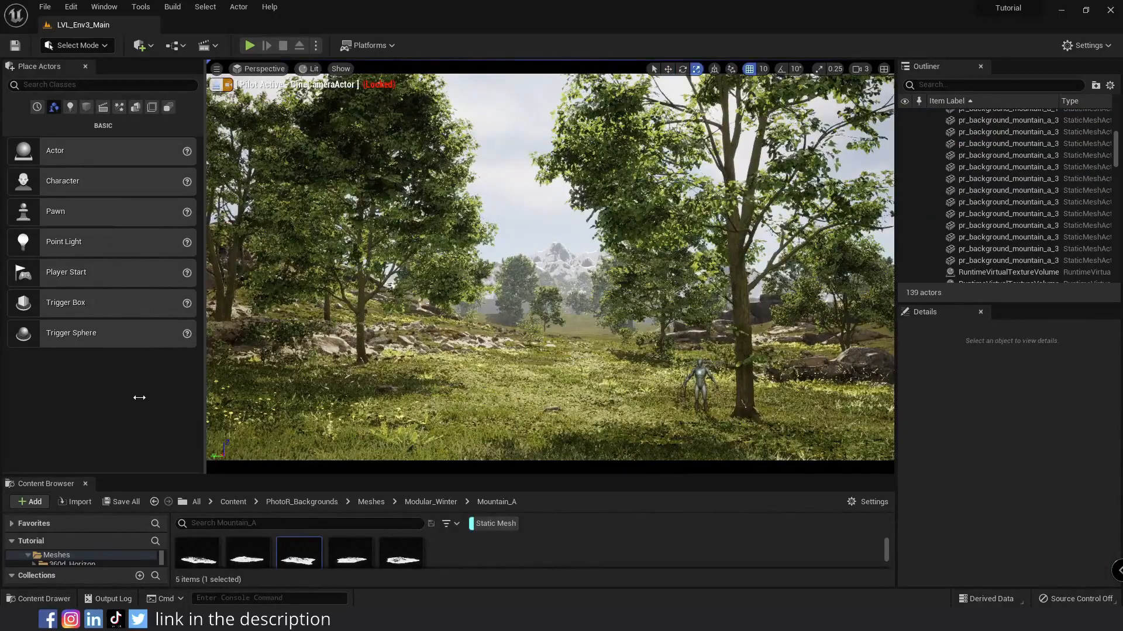
left_click_drag(139, 398, 110, 398)
left_click(518, 269)
key("Escape")
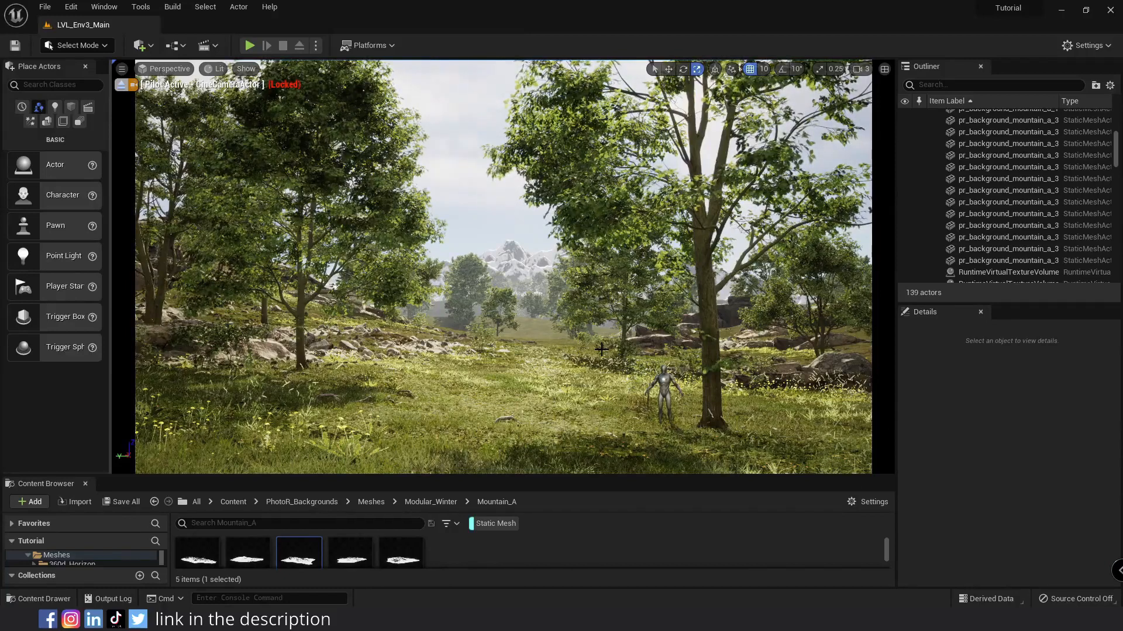
- Find the PostProcessVolume by searching the level's actors for "post pro", select it and enlarge its details area
left_click(936, 85)
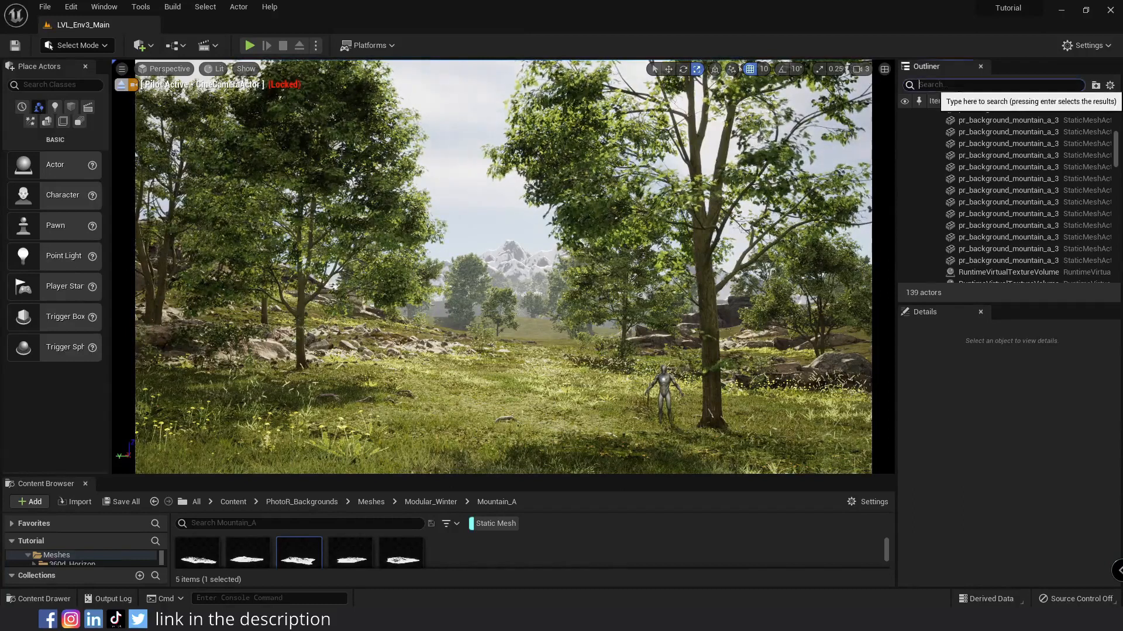
type("post pro")
key("Return")
left_click_drag(994, 302, 994, 207)
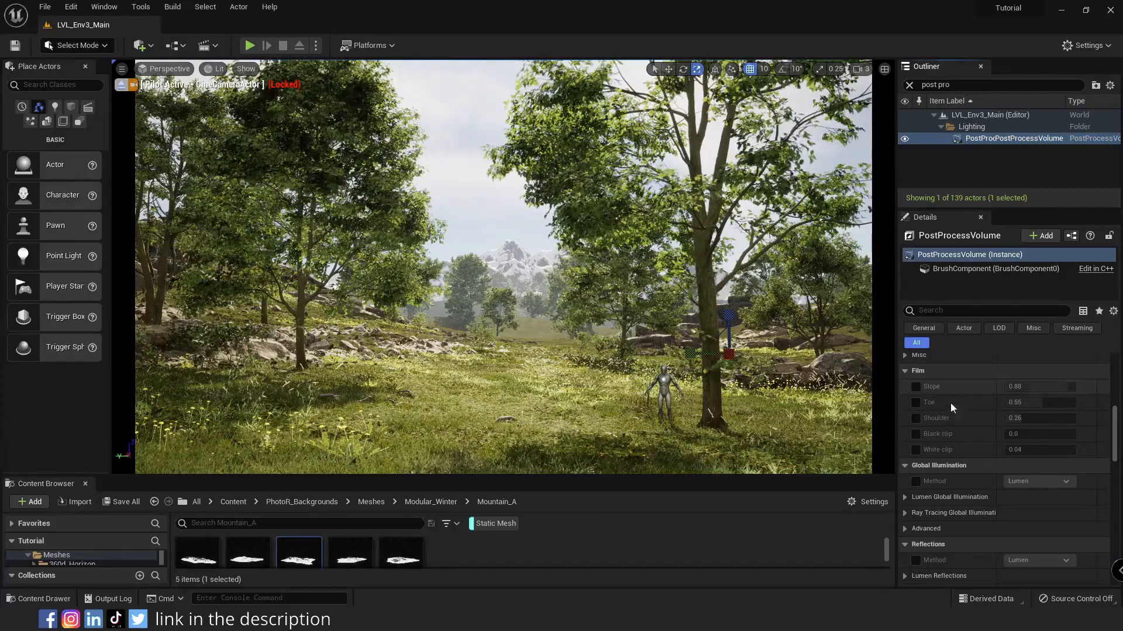
- Override the Temp value in the PostProcessVolume's color grading and set it to 5750
scroll(949, 394, "up", 10)
left_click(903, 427)
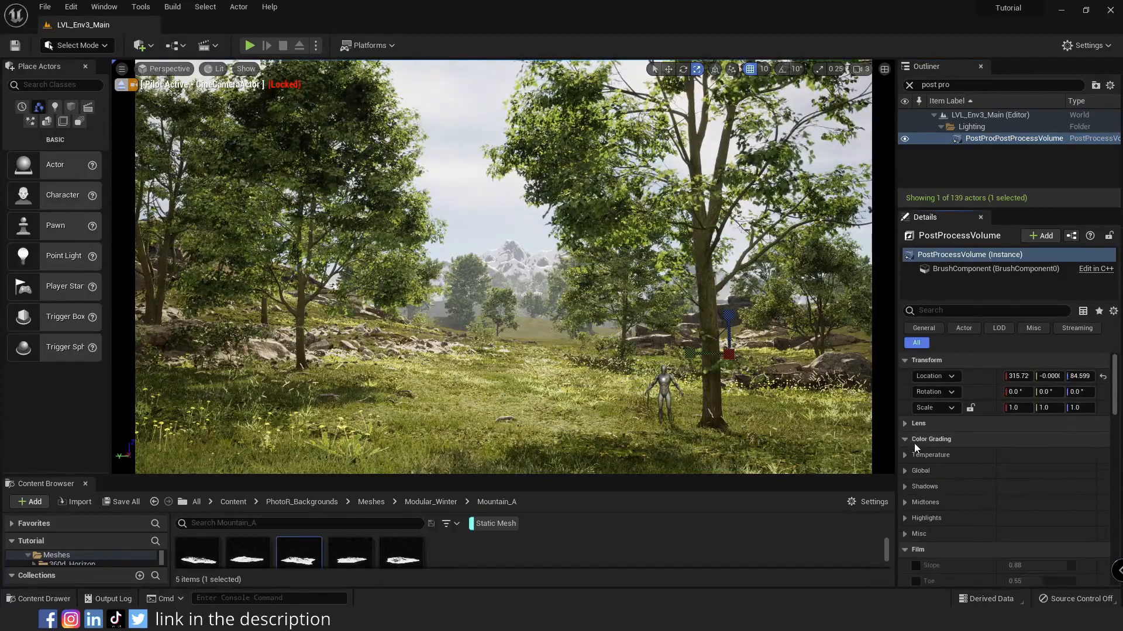
left_click(905, 455)
left_click(924, 486)
left_click_drag(1016, 491, 1104, 488)
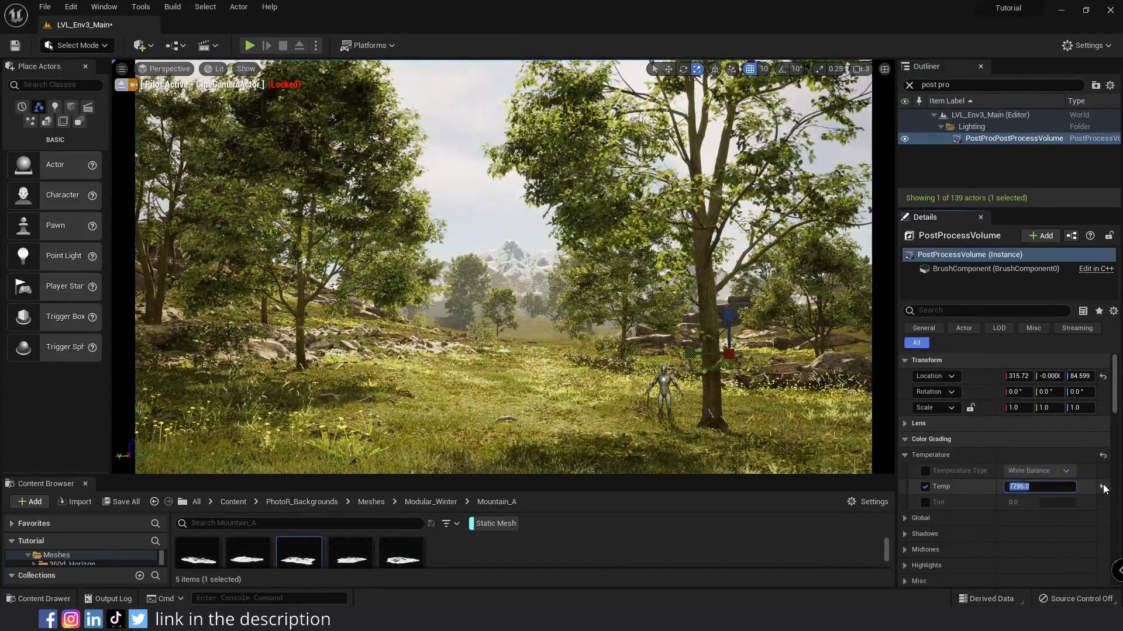
type("6000")
key("Return")
type("57")
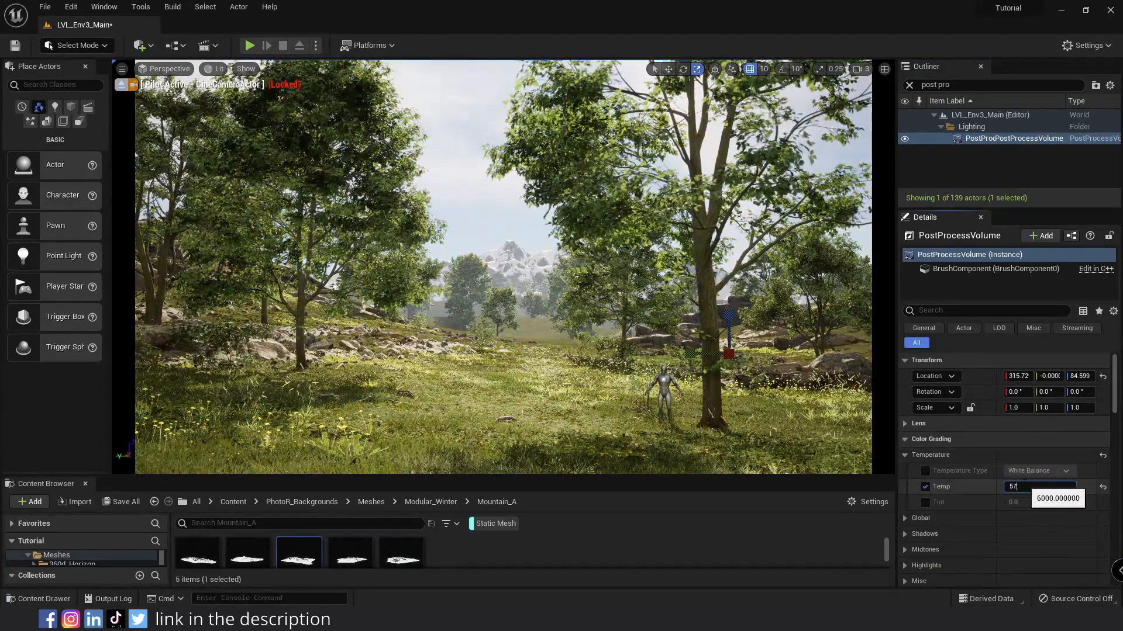
type("50")
key("Return")
- Override the global Saturation in the color grading and set it to 0.97
left_click(906, 518)
scroll(964, 515, "down", 1)
left_click(925, 480)
left_click(914, 481)
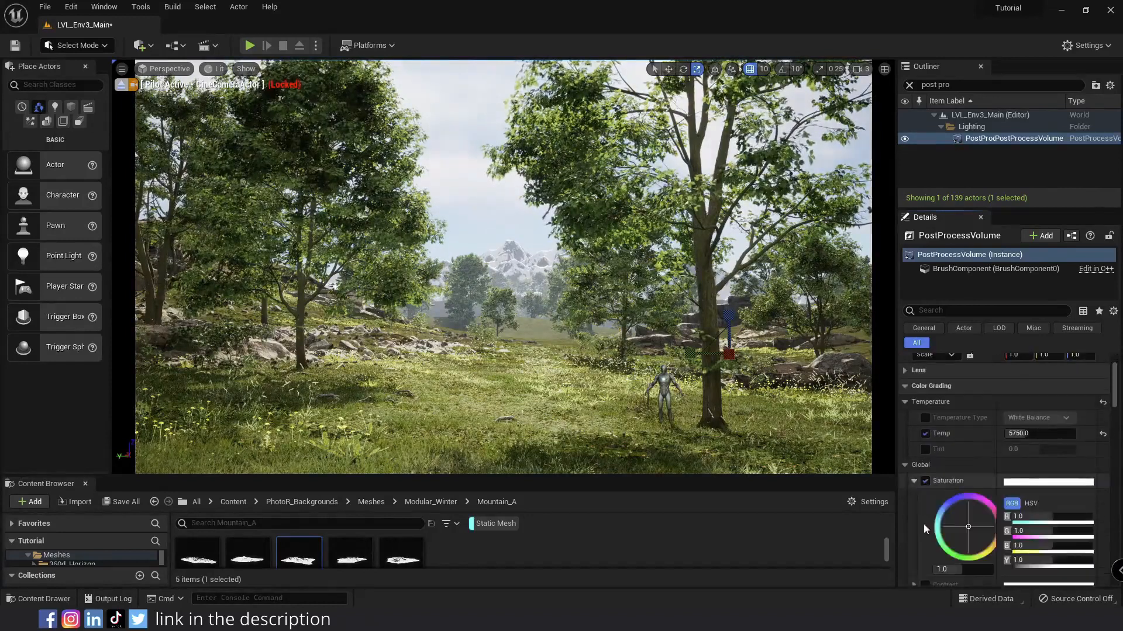
scroll(923, 506, "down", 1)
left_click_drag(945, 521, 936, 521)
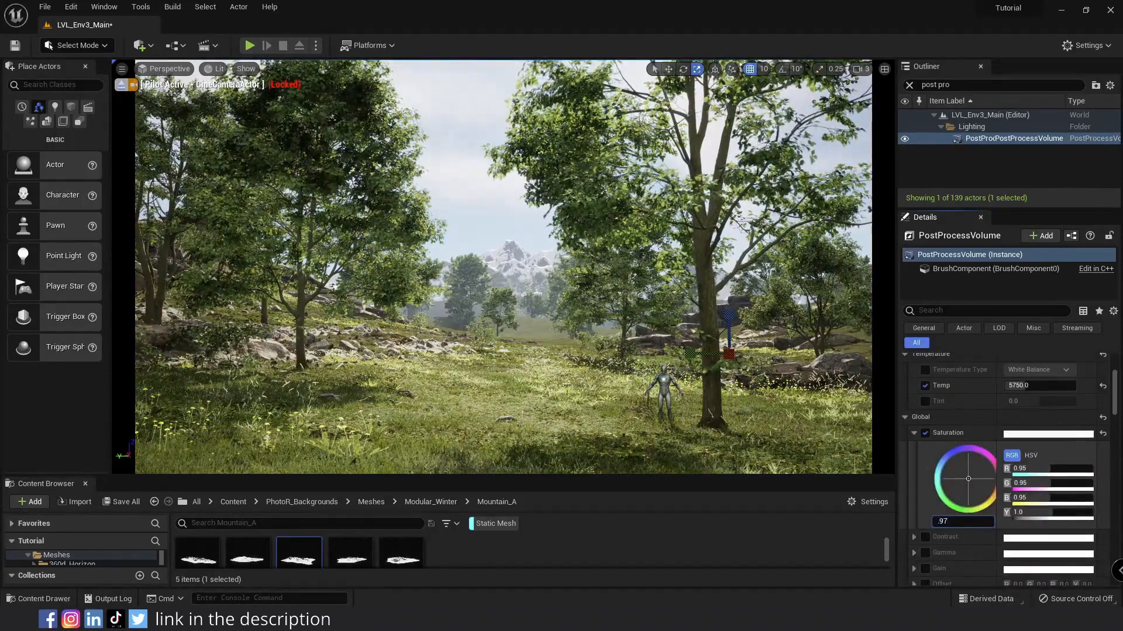
- Override the global Contrast in the color grading and set it to 1.03
scroll(922, 496, "down", 1)
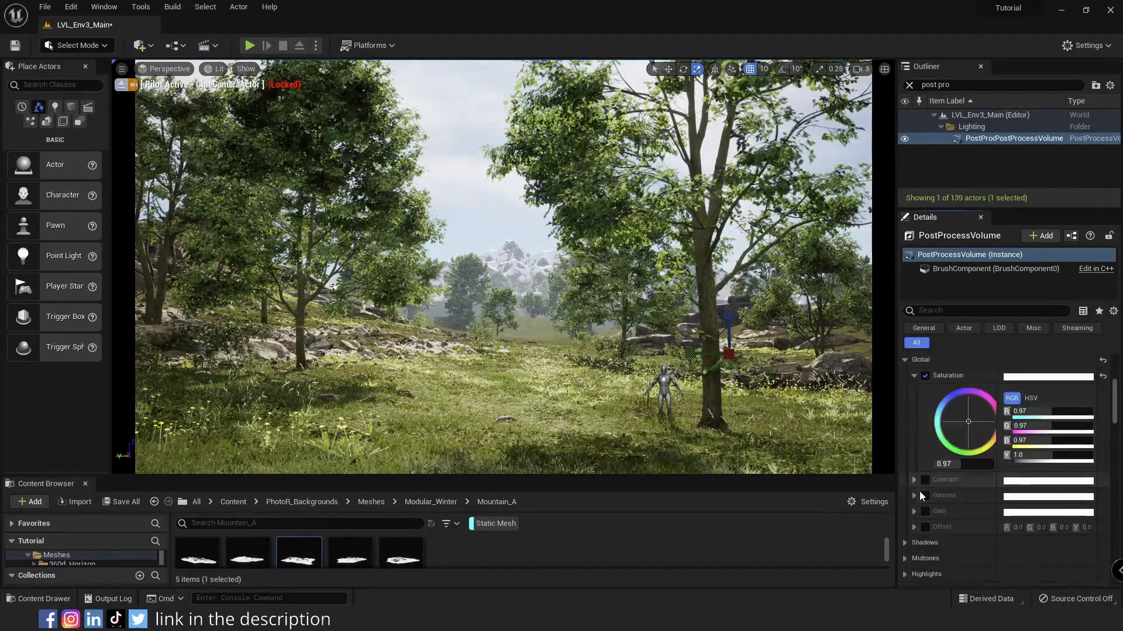
left_click(925, 480)
left_click(914, 480)
scroll(935, 497, "down", 1)
left_click(954, 507)
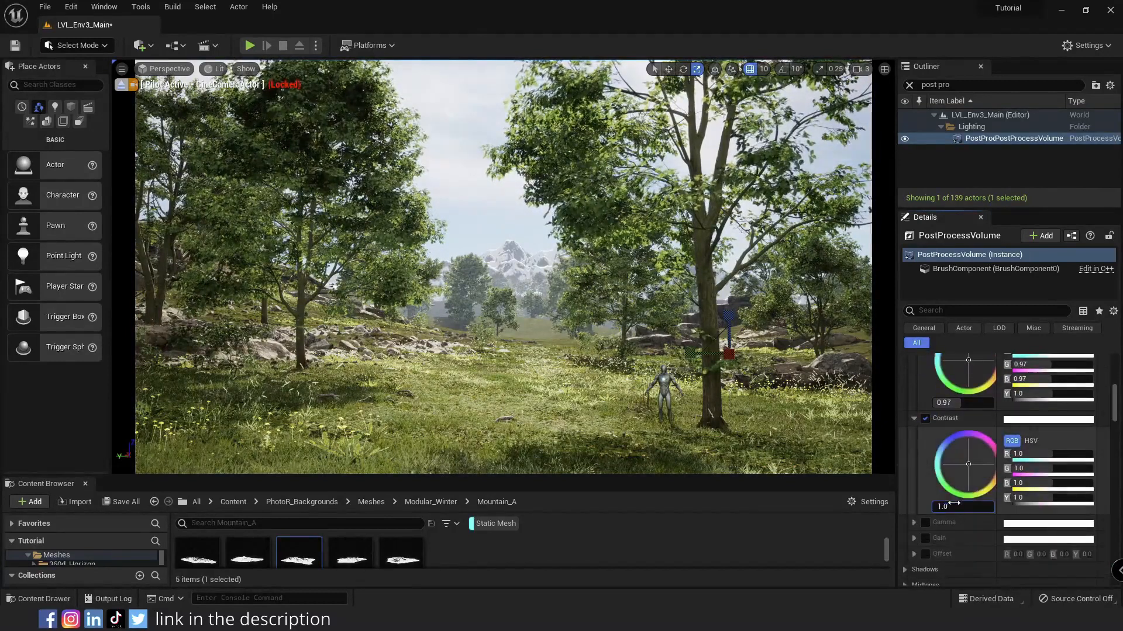
- Override the global Gain in the color grading, try 0.89 and settle on 1.1
left_click(925, 537)
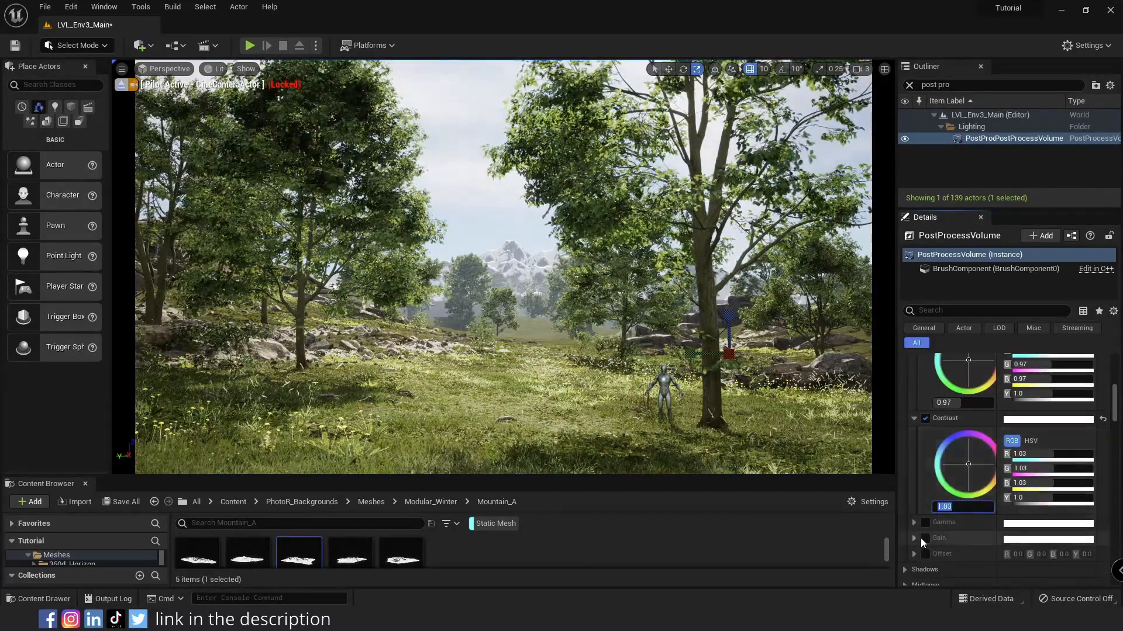
left_click(914, 538)
scroll(966, 396, "down", 2)
left_click(959, 515)
type("0.89")
key("Return")
type("1.1")
key("Return")
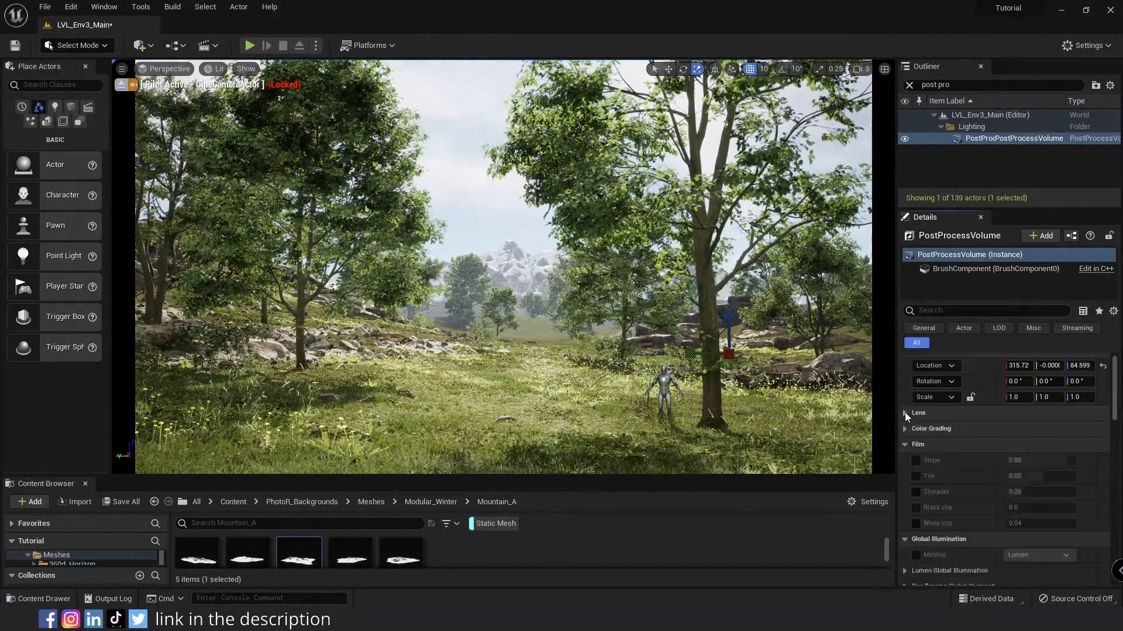
- Override the lens Bloom with the Convolution method and set its Intensity to 3
left_click(904, 412)
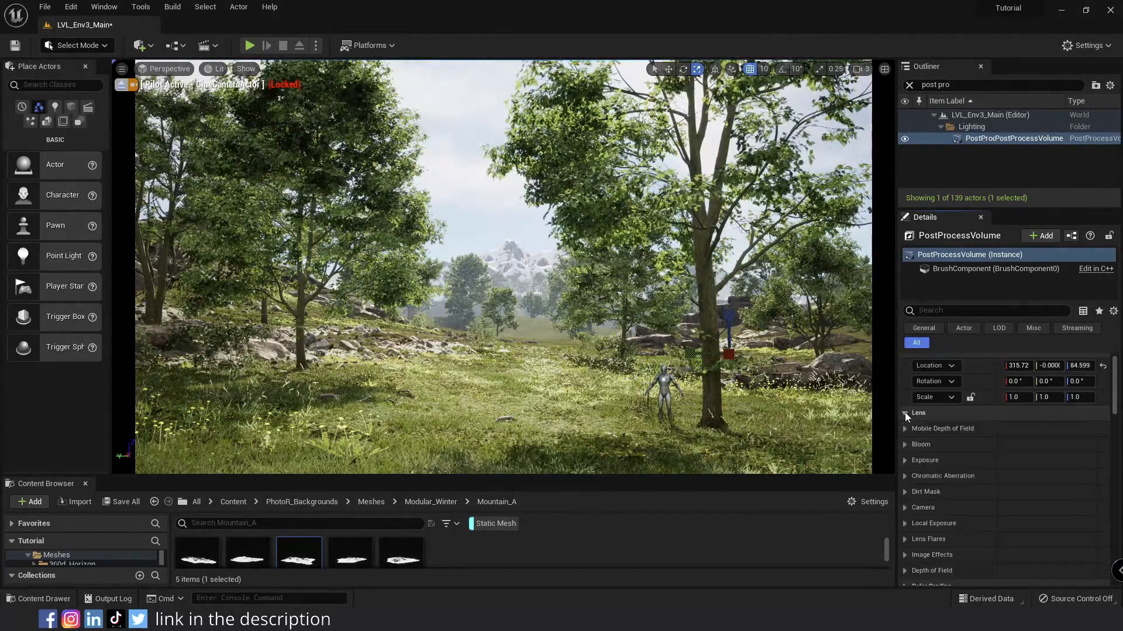
left_click(905, 445)
left_click(1018, 461)
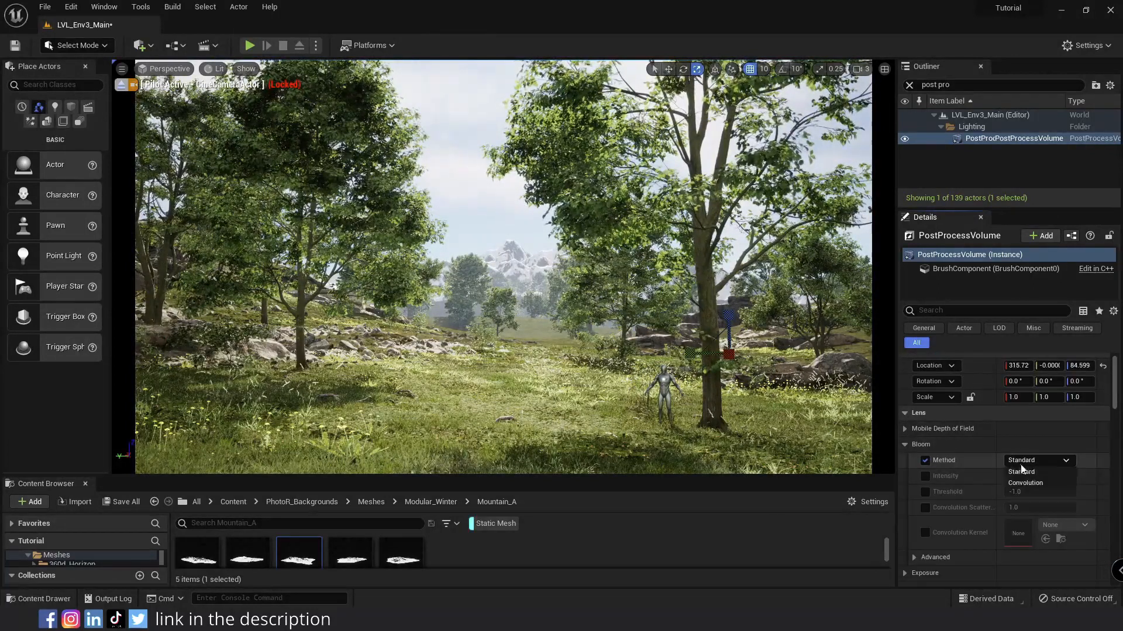
left_click(1026, 483)
left_click(925, 476)
left_click(1040, 476)
type("3")
key("Return")
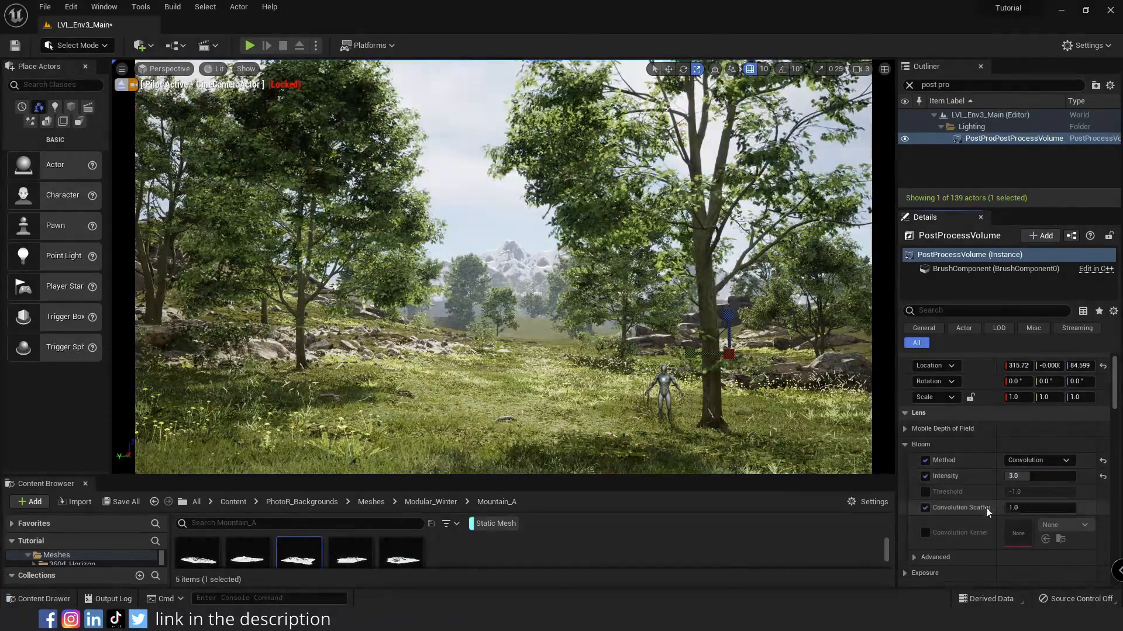
- Enable the bloom's Convolution Scatter override and adjust its value
left_click(925, 509)
left_click(1055, 508)
type("2")
key("Return")
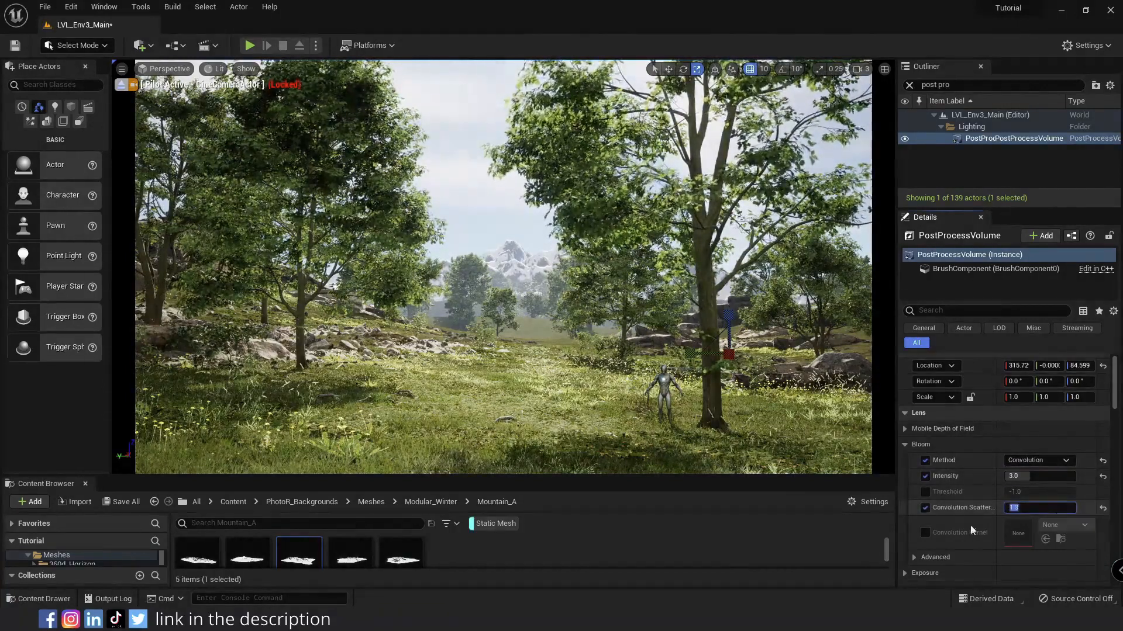
- Enable the five main Lumen Global Illumination overrides, with Final Gather Quality at 8 and Lumen Scene Lighting Quality at 5
scroll(965, 517, "down", 10)
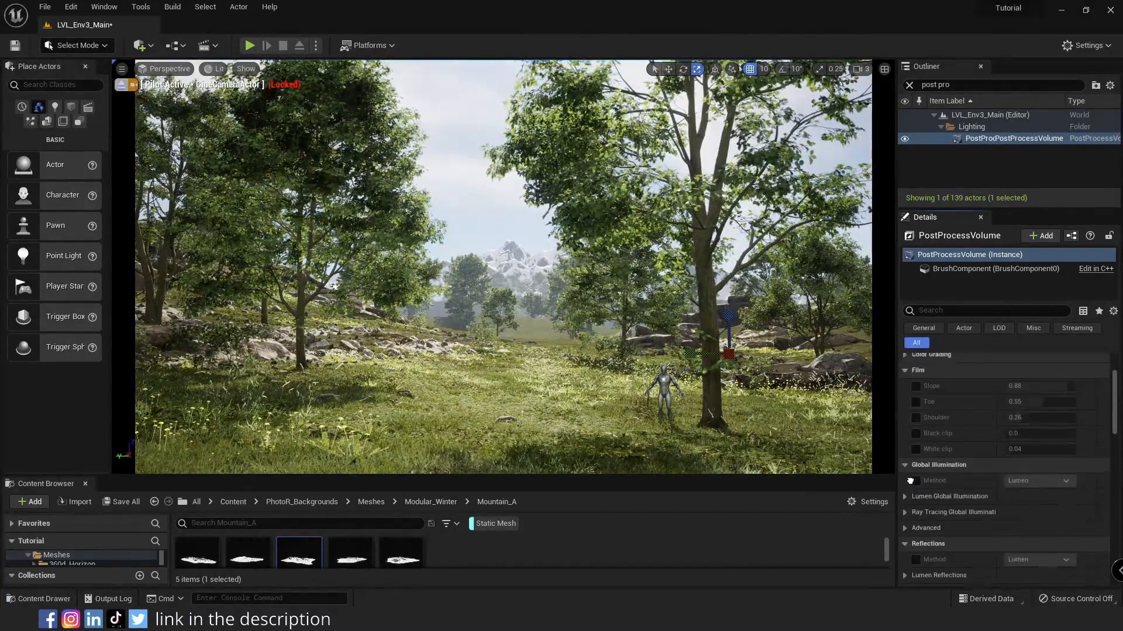
left_click(914, 484)
scroll(959, 493, "down", 3)
left_click(925, 450)
left_click(925, 466)
left_click(925, 482)
left_click(925, 498)
left_click(925, 513)
left_click(1020, 498)
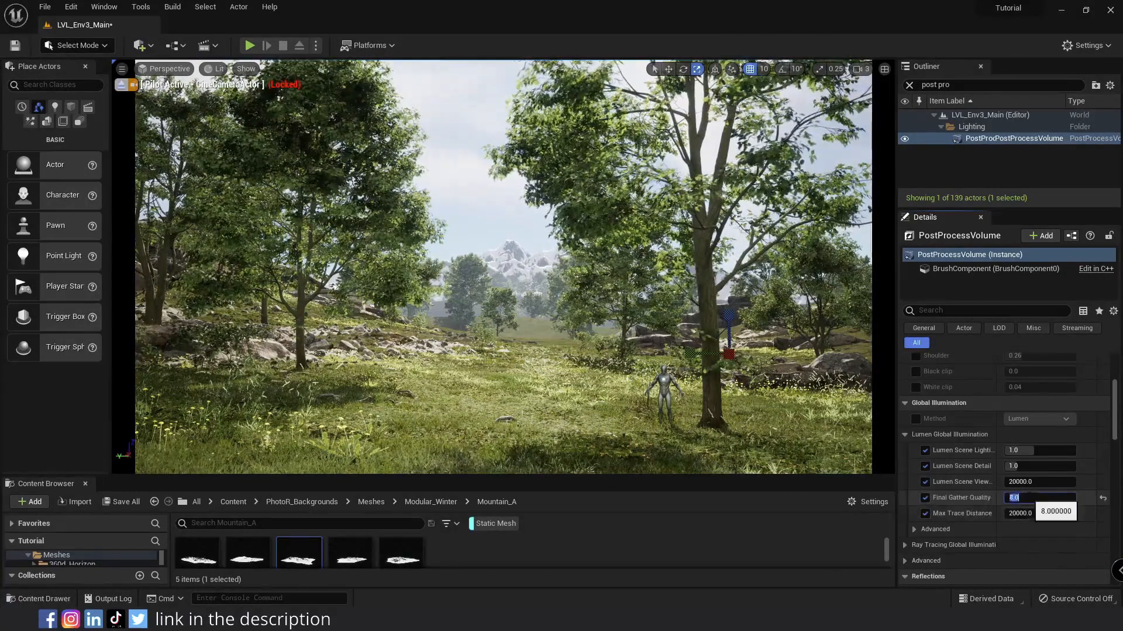
left_click(1035, 450)
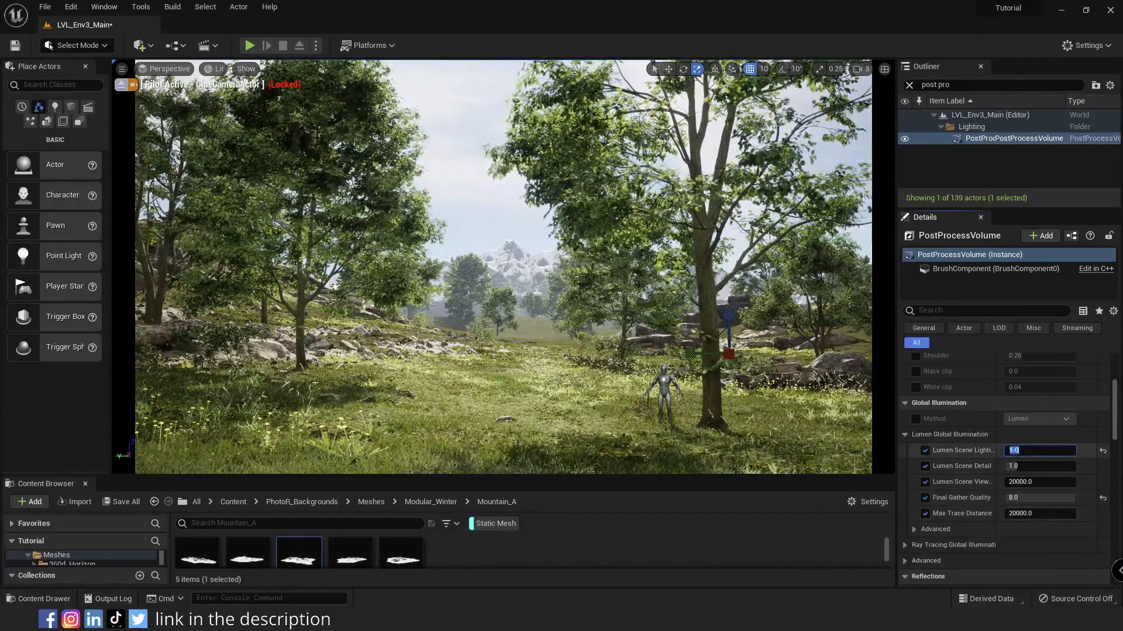
- Set the Lumen Scene Detail of the post process volume to 5 and save the level
left_click(1036, 466)
type("5")
key("Return")
key("ctrl+s")
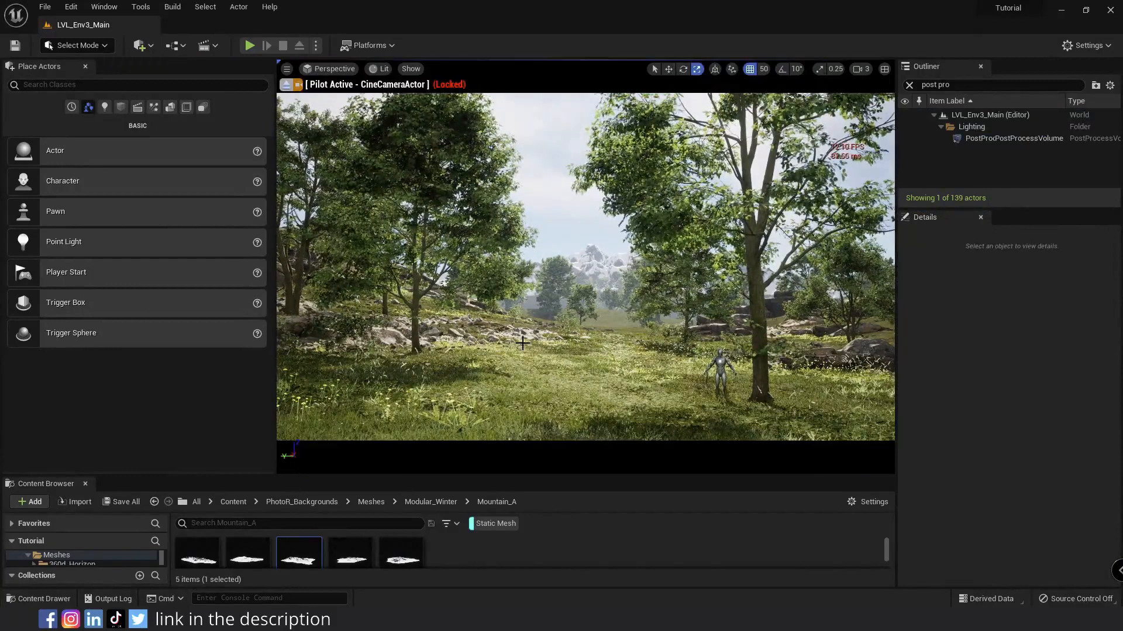
- Create a folder named Cinematic inside the HojDee content folder and open it
left_click_drag(522, 476, 522, 378)
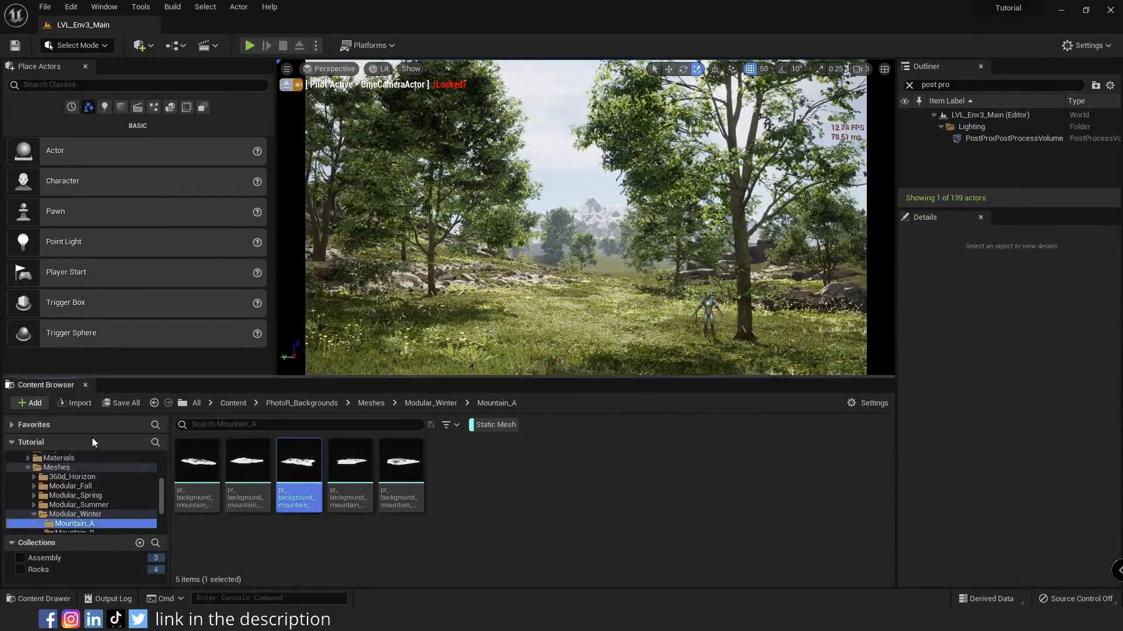
left_click(67, 495)
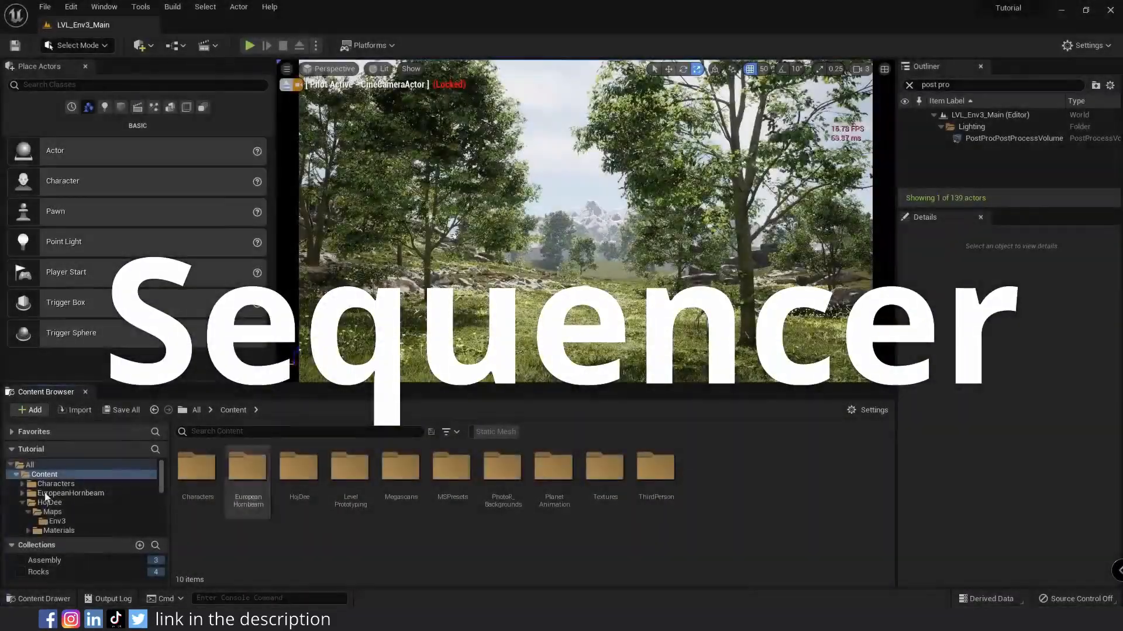
left_click(49, 502)
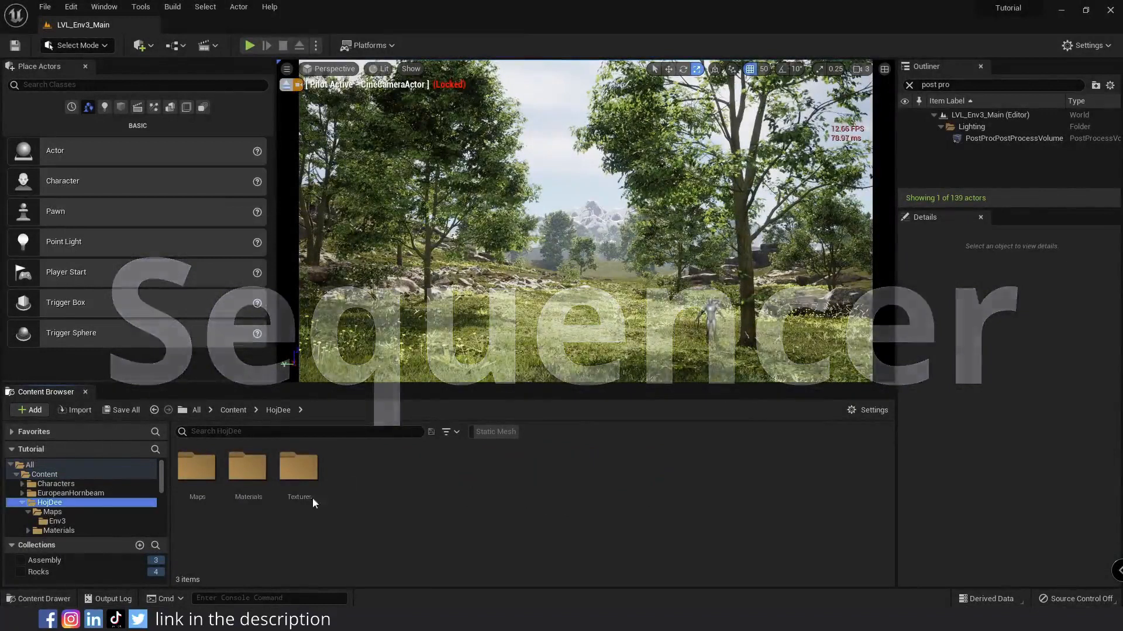
right_click(328, 530)
left_click(380, 196)
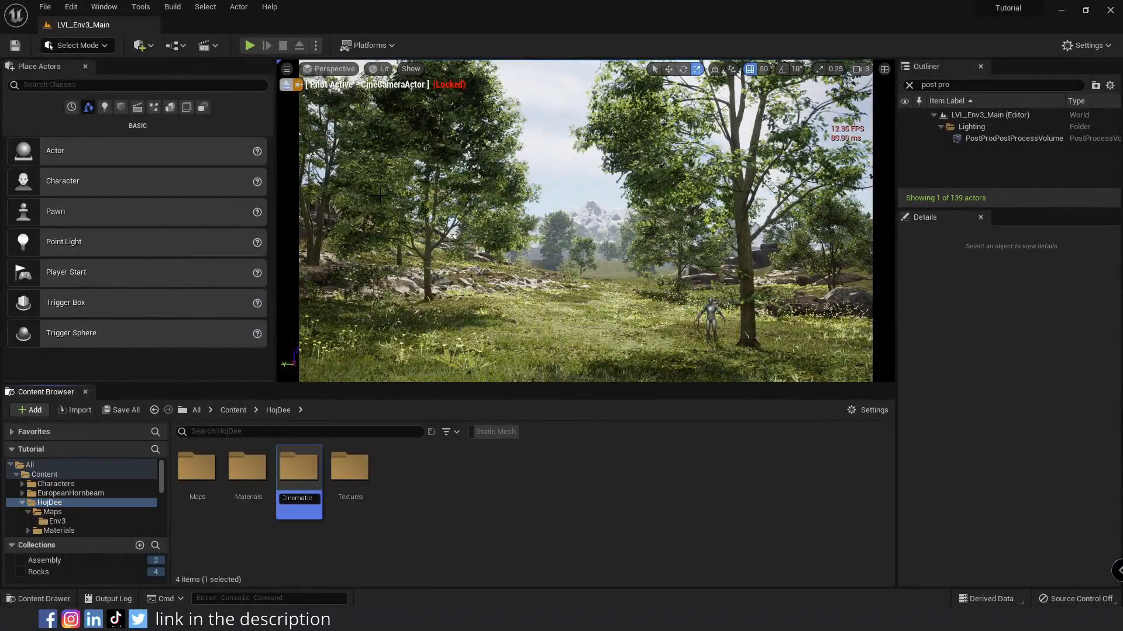
key("Return")
key("Return")
- Create a subfolder named Env3 inside Cinematic and open it
right_click(251, 515)
left_click(329, 169)
type("Env")
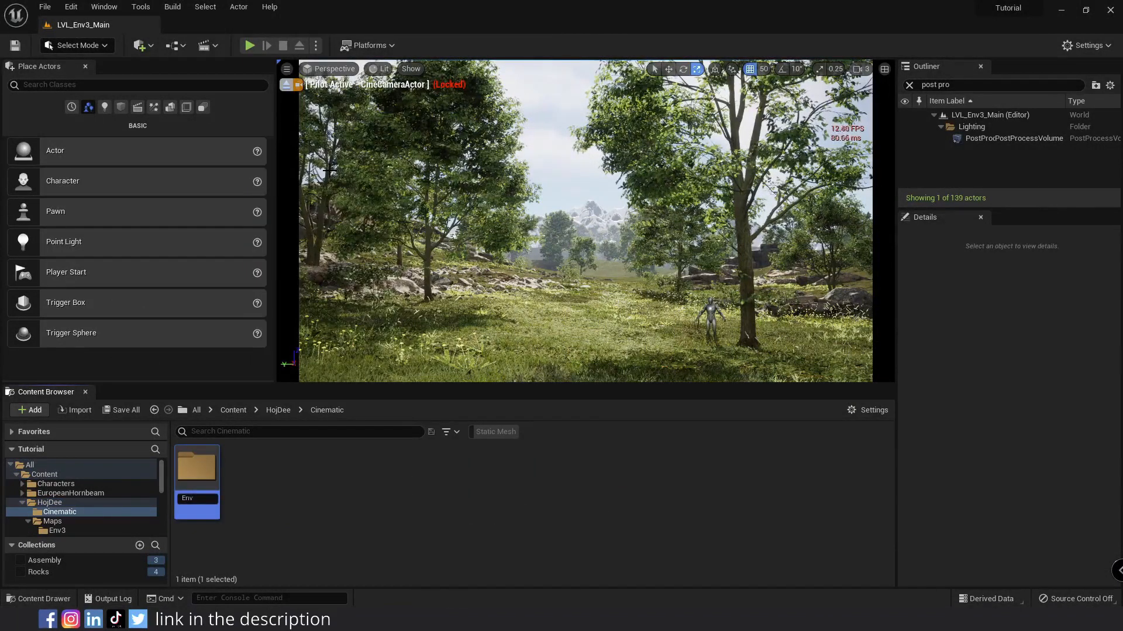
type("3")
key("Return")
key("Return")
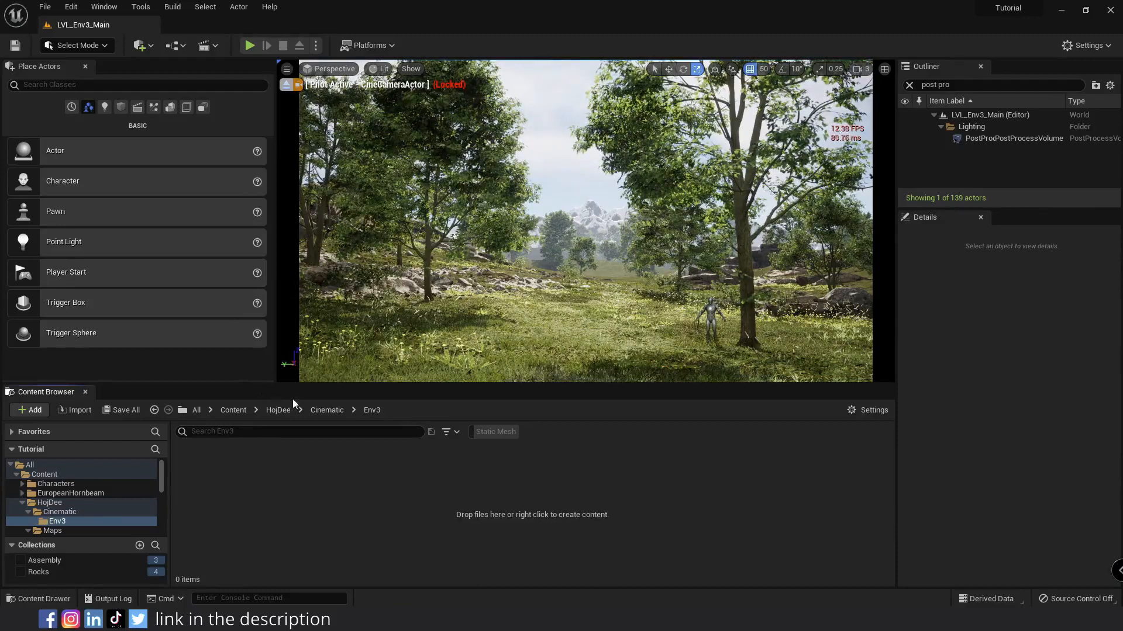
- Create a Level Sequence named Env3_Shot1 in the Env3 folder, open it and dock the Sequencer beside the Content Browser
right_click(307, 508)
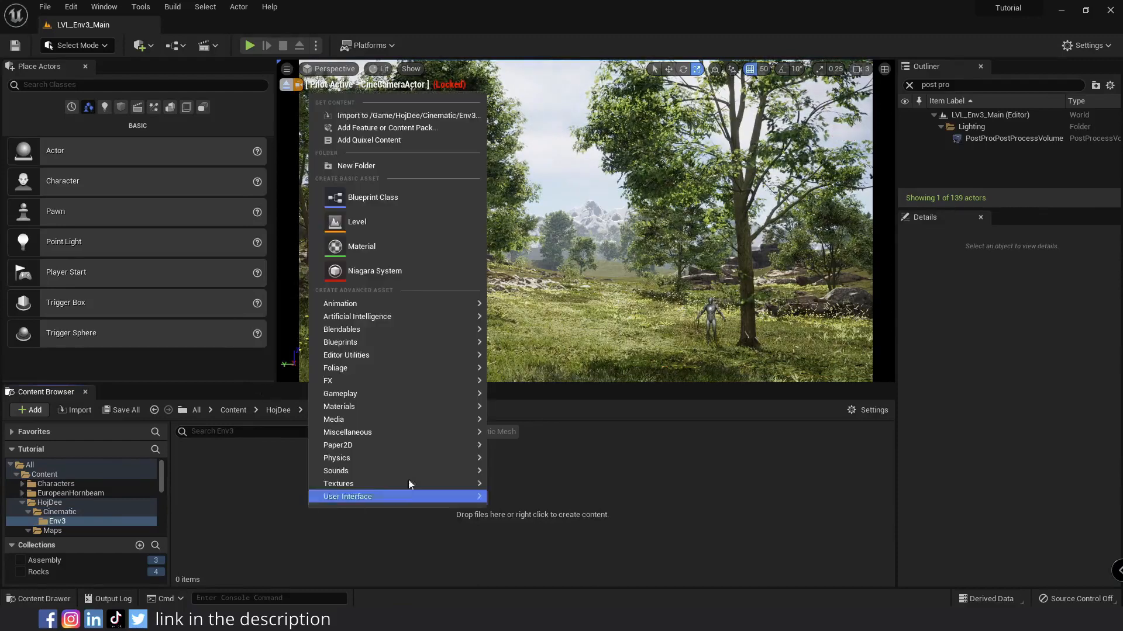
mouse_move(403, 304)
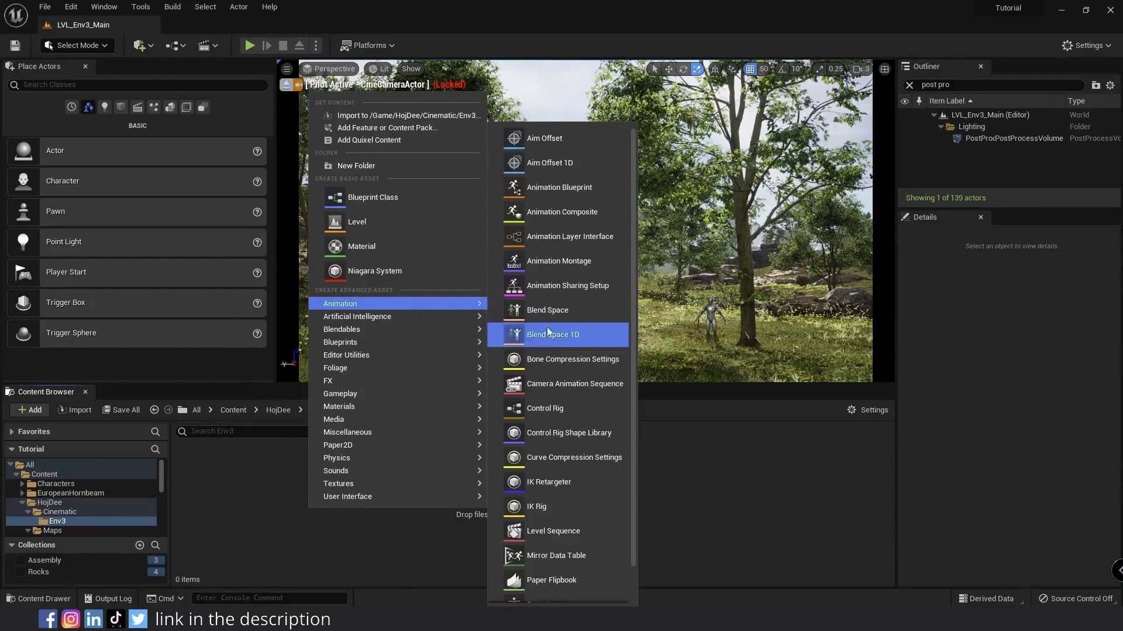
left_click(552, 530)
type("E")
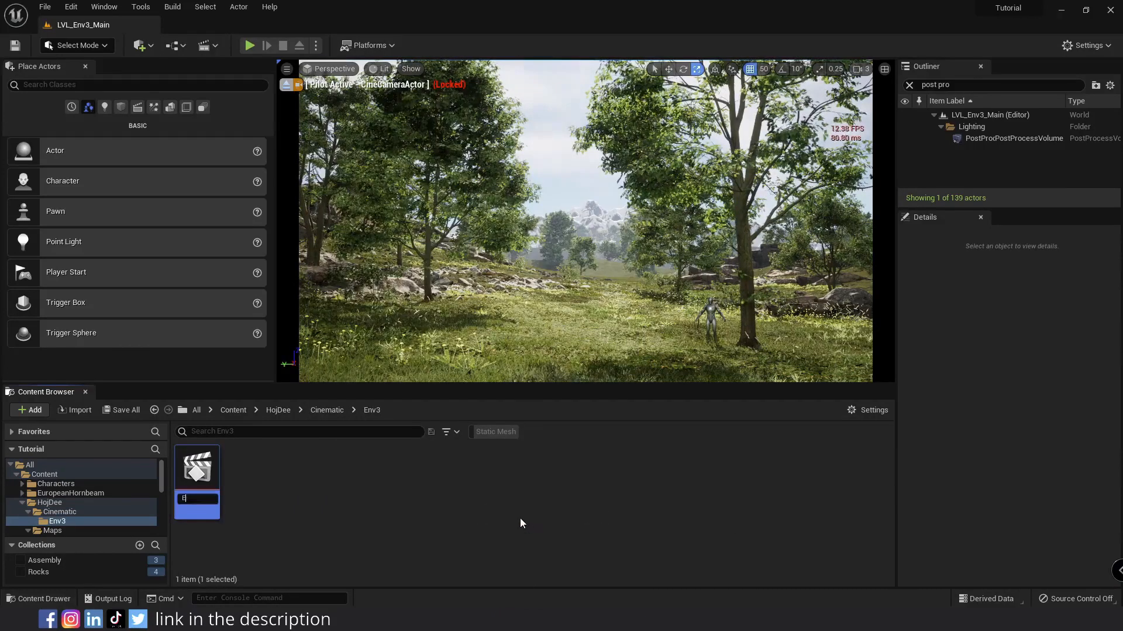
type("nv3_Shot1")
key("Return")
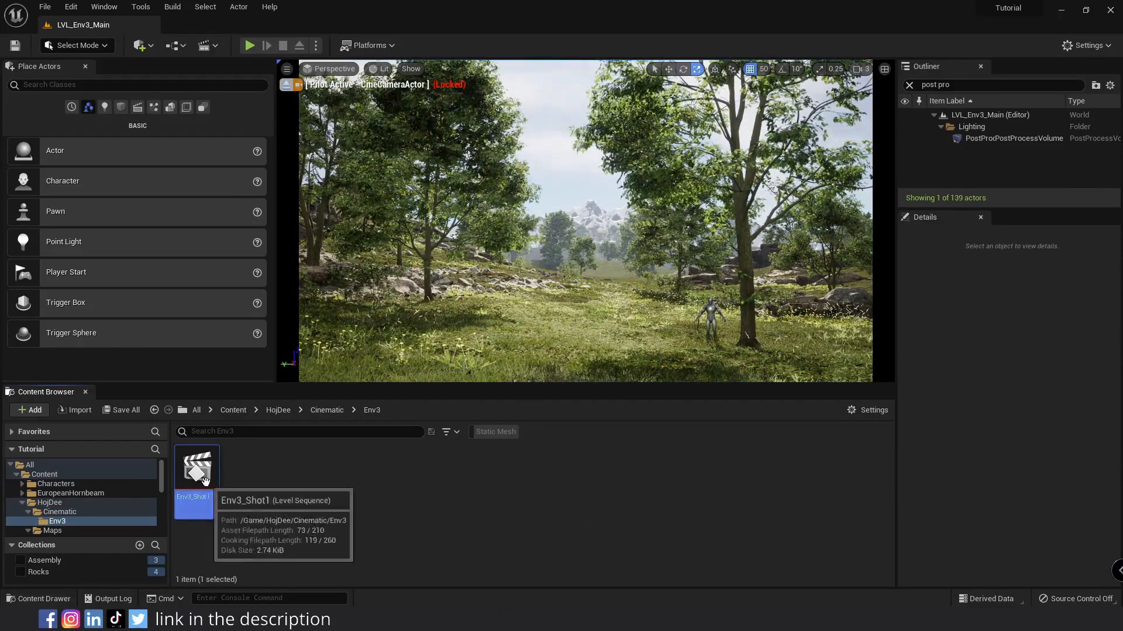
left_click_drag(422, 96, 146, 390)
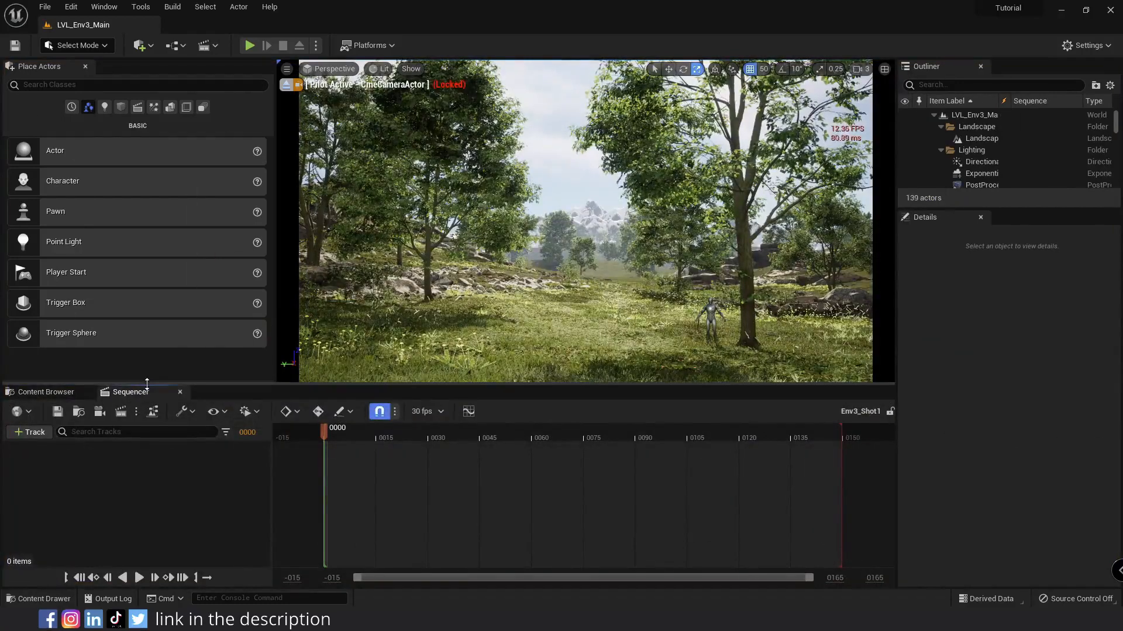
- Find the CineCameraActor in the Outliner, add it to the Env3_Shot1 sequence and save
left_click_drag(957, 209, 958, 310)
left_click(994, 85)
type("camera")
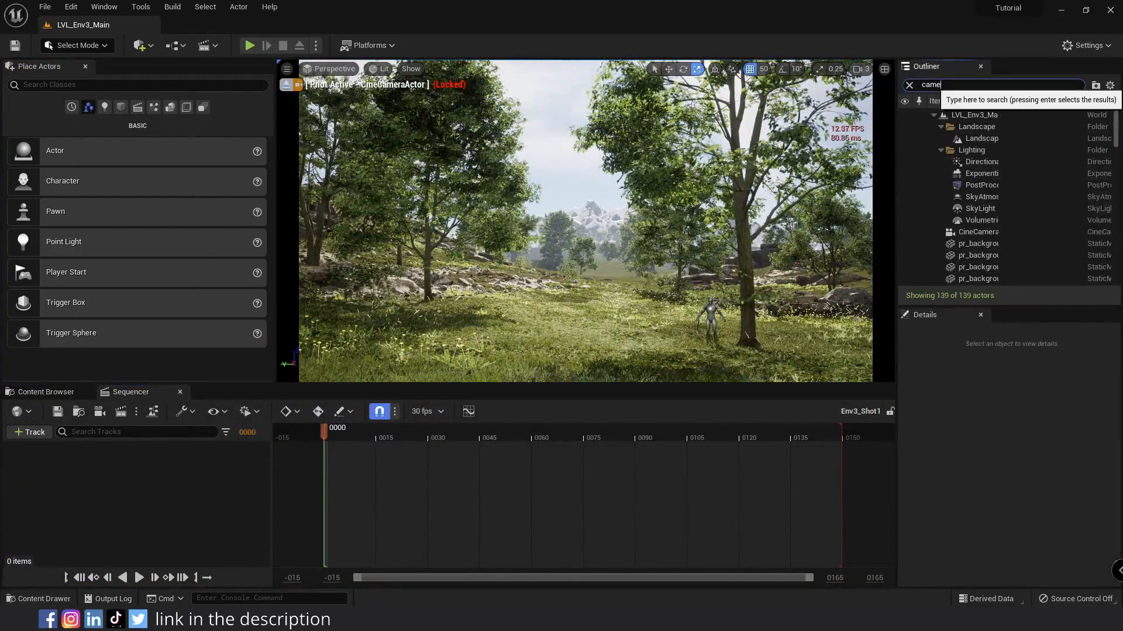
left_click_drag(976, 126, 59, 458)
key("ctrl+s")
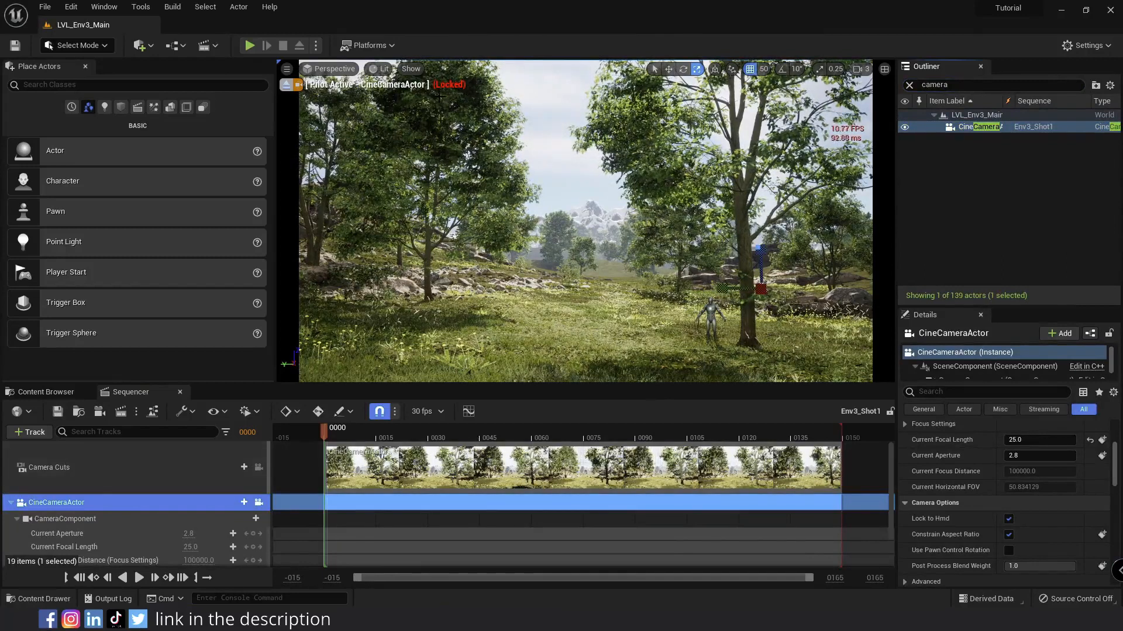
- Turn off Lock Actor Movement for the CineCameraActor and change the view to the Cinematic Viewport
right_click(958, 129)
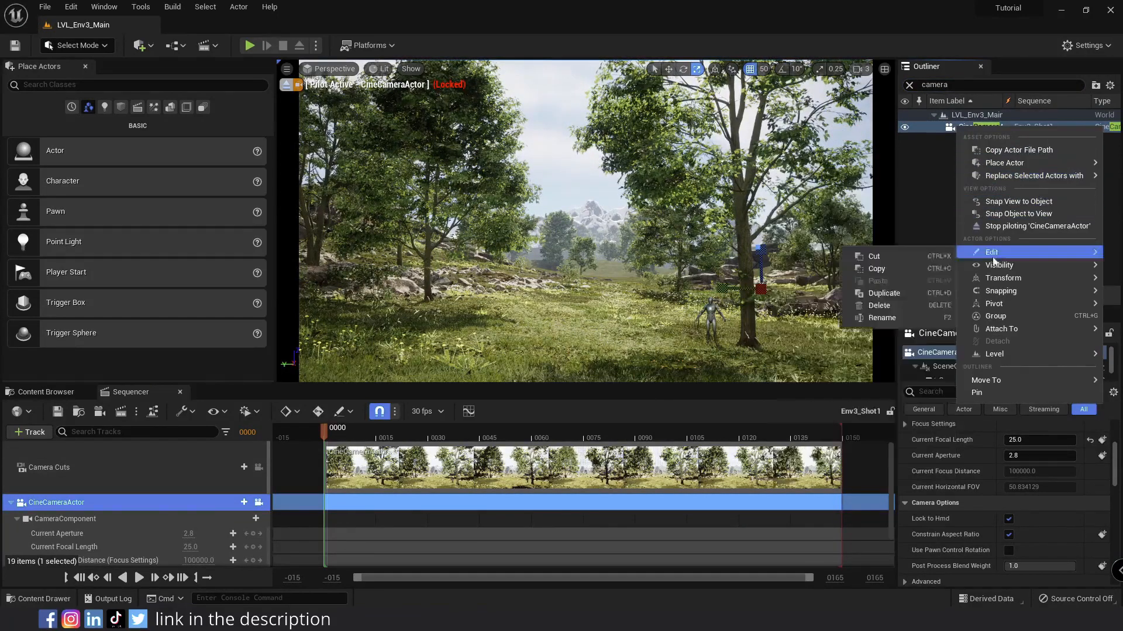
mouse_move(1002, 278)
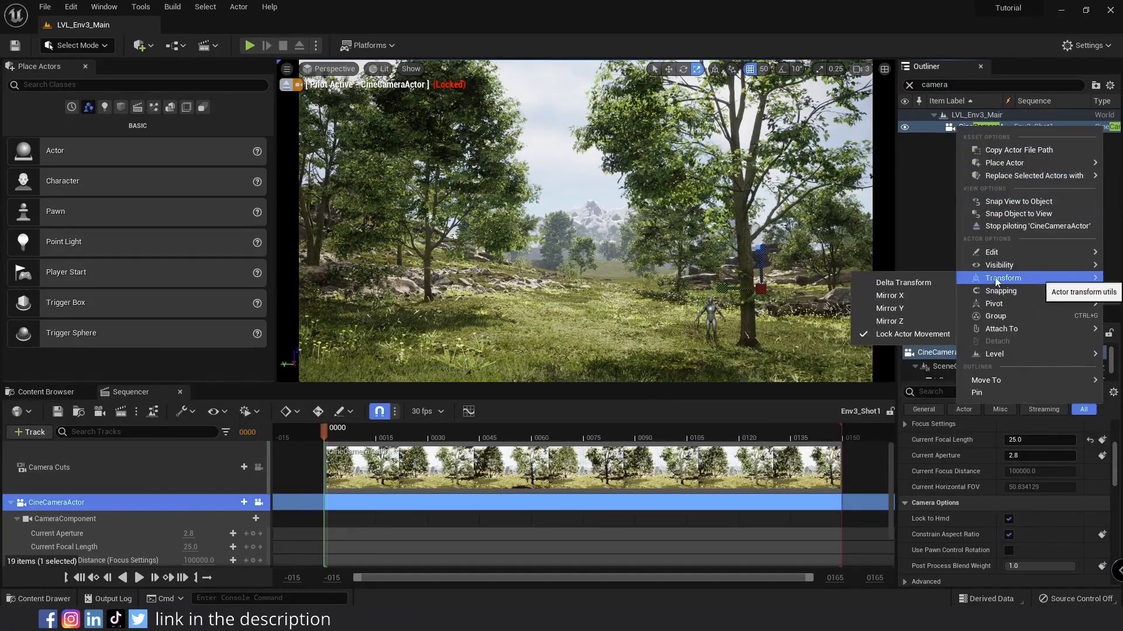
left_click(885, 334)
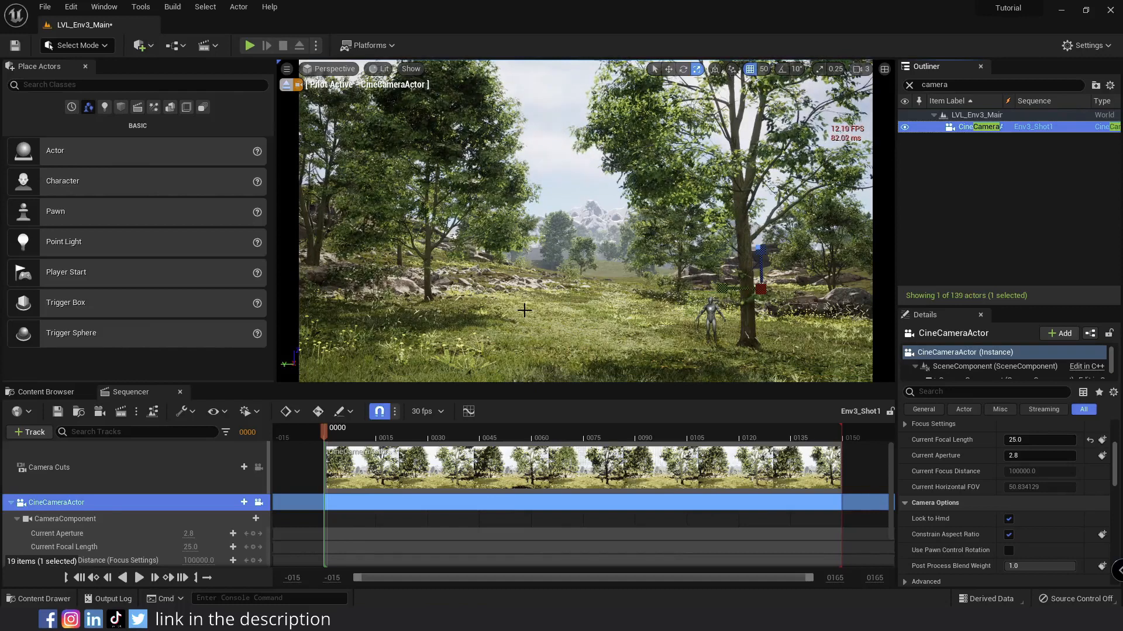
left_click(331, 69)
left_click(380, 237)
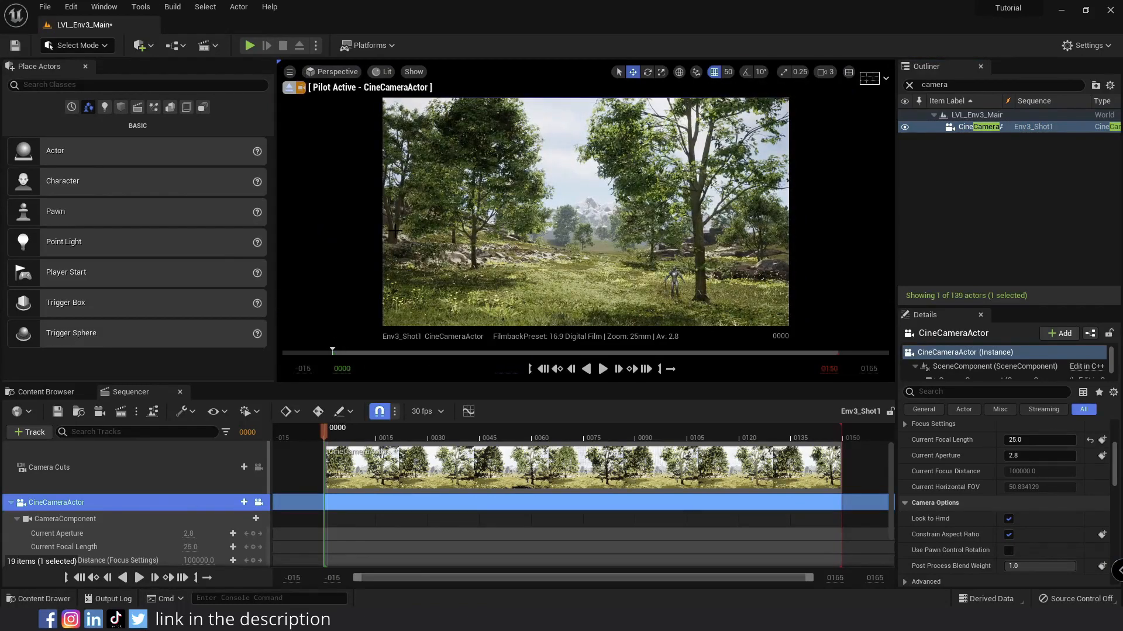
- Stop piloting the cine camera, set the viewport to Unlit and frame the bare ground around the camera
left_click(290, 89)
key("alt+3")
right_click_drag(529, 149, 632, 215)
scroll(544, 200, "down", 4)
scroll(571, 213, "down", 1)
left_click(571, 213)
left_click_drag(552, 188, 569, 249)
right_click_drag(570, 229, 570, 230)
key("w")
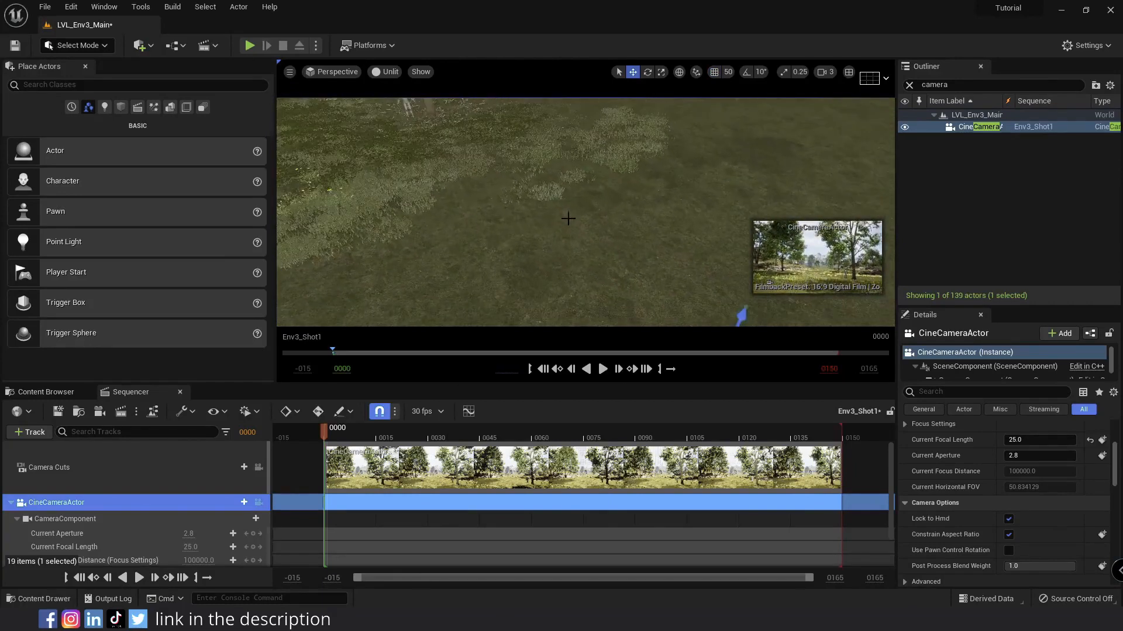
- Paint several selected foliage types over the bare ground around the camera in Foliage mode and save
key("Escape")
key("shift+3")
left_click(92, 350)
left_click(131, 352, "ctrl")
left_click(57, 346, "ctrl")
left_click(22, 344, "ctrl")
left_click(13, 336)
right_click_drag(410, 257, 375, 258)
key("s")
left_click_drag(398, 304, 497, 328)
mouse_move(497, 327)
right_mouse_down()
mouse_move(497, 304)
mouse_move(526, 281)
right_mouse_up()
key("w")
key("ctrl+s")
- Return to Selection mode and reposition the cine camera above the newly painted grass
key("shift+1")
right_click_drag(622, 229, 621, 216)
left_click(635, 279)
left_click_drag(634, 278, 631, 351)
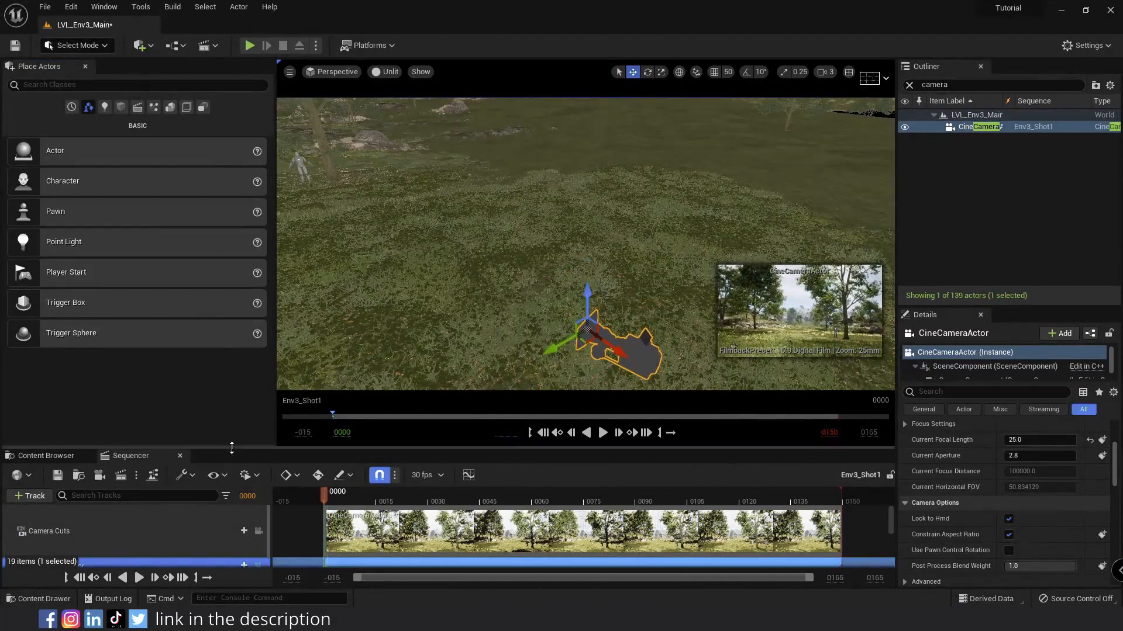
- Set the sequence's display rate to 24 fps (film) and show its time as Seconds
left_click_drag(231, 448, 231, 352)
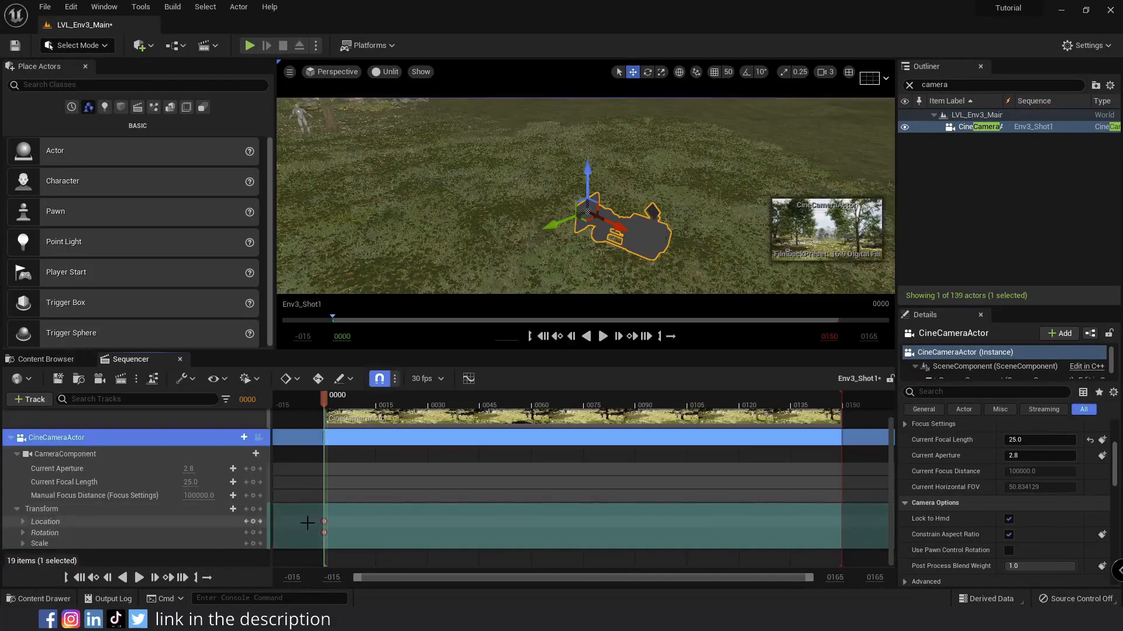
left_click(426, 379)
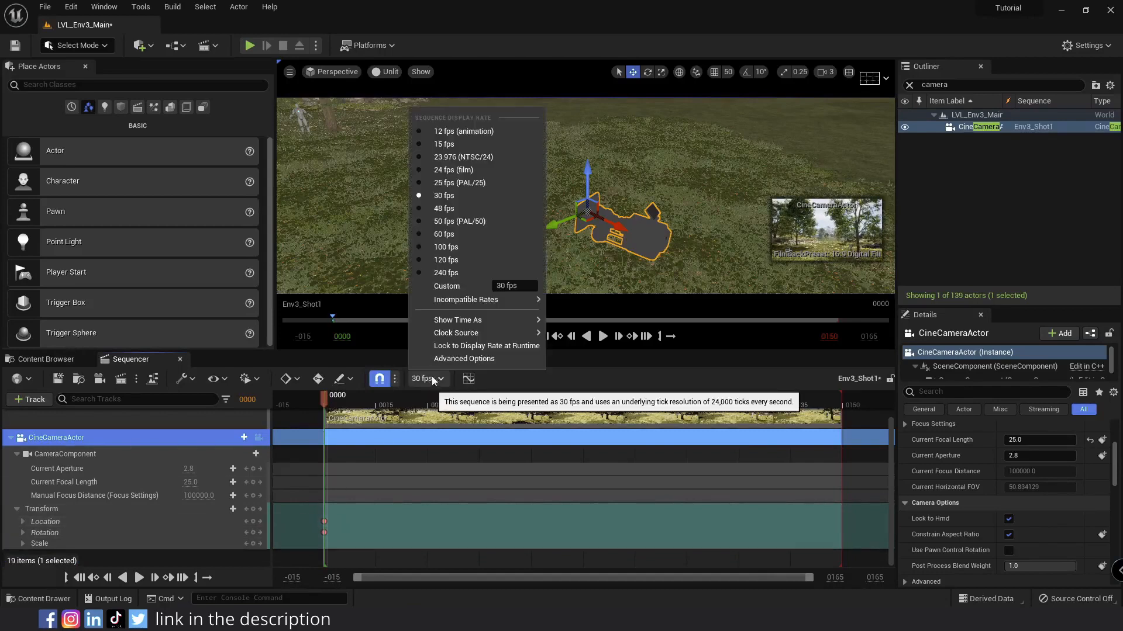
left_click(448, 170)
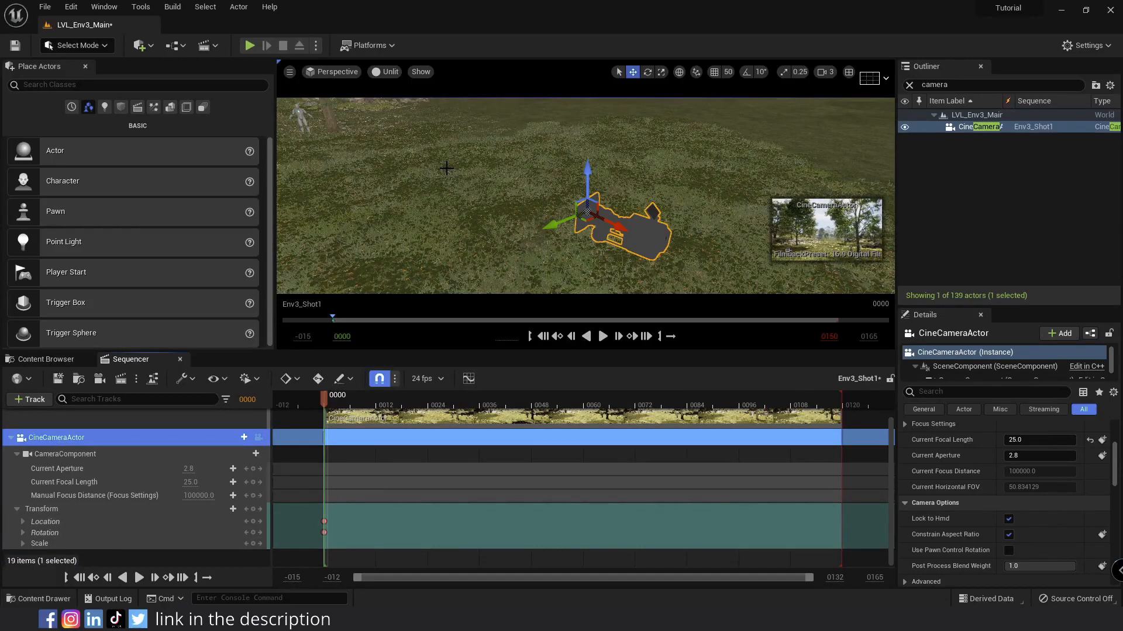
left_click(420, 382)
mouse_move(486, 320)
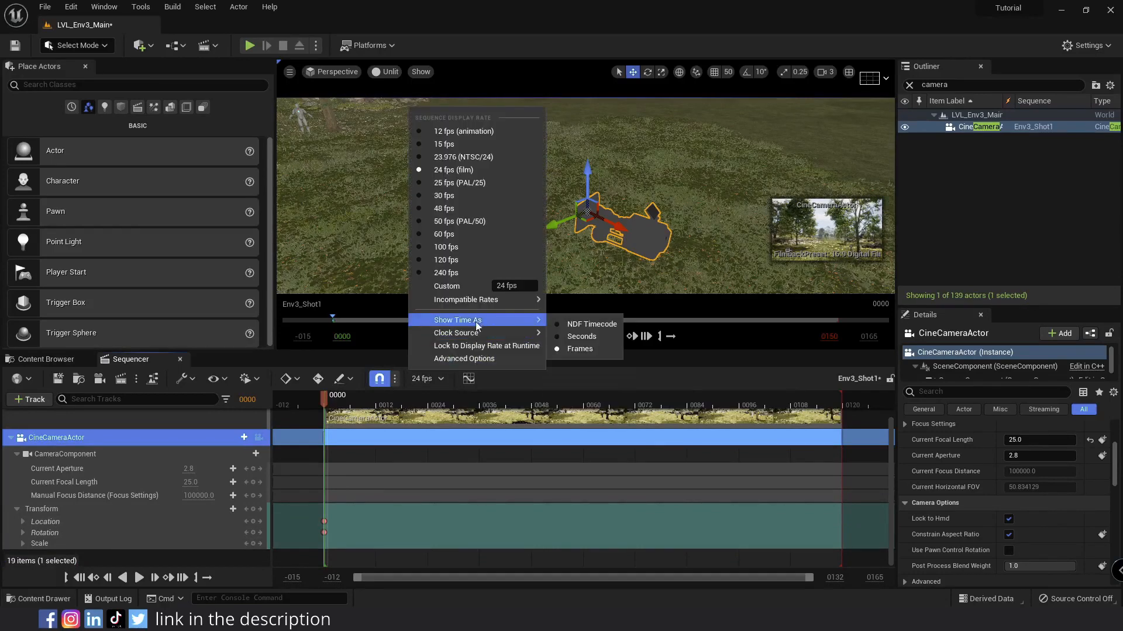
left_click(567, 337)
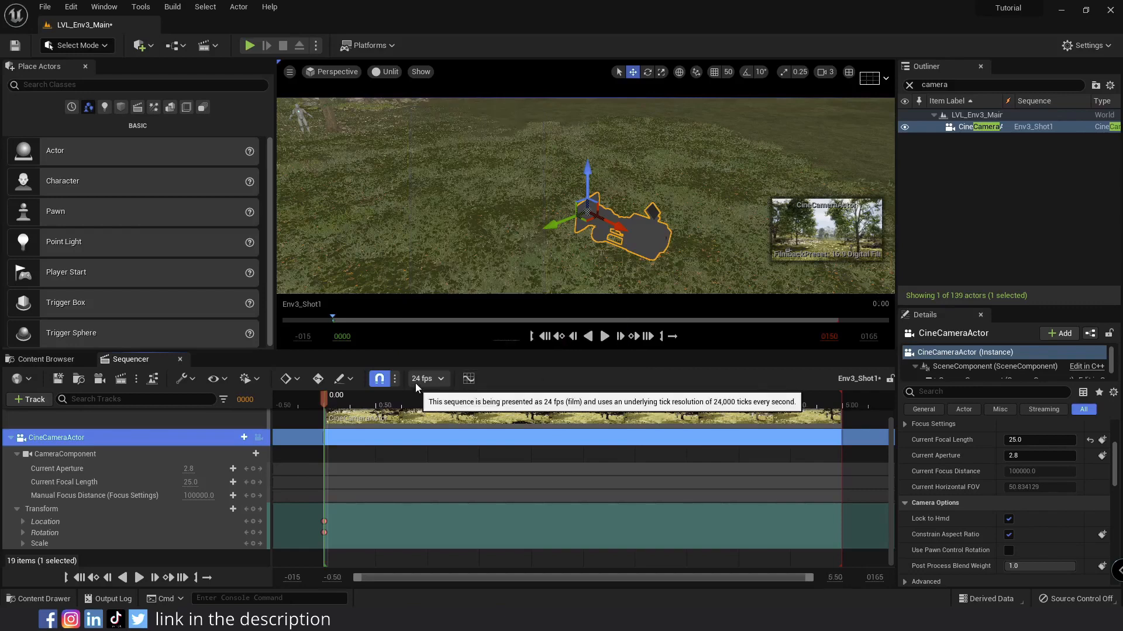
- Set the sequence's playback end to 10.00 seconds and extend the camera cut to that point
right_click_drag(296, 487, 295, 550)
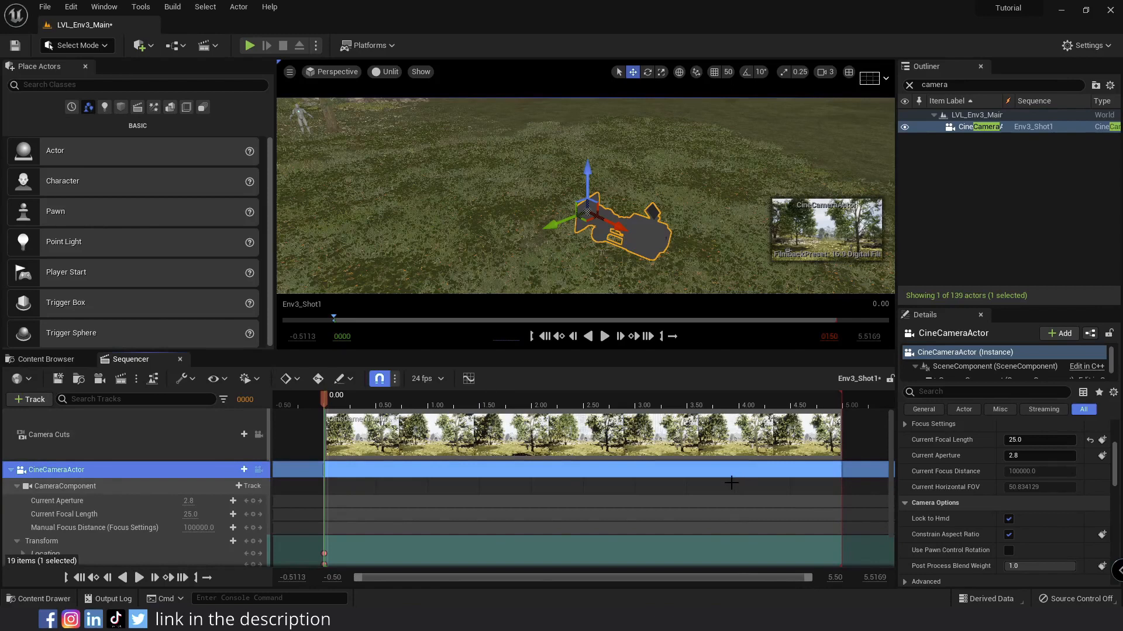
key("Return")
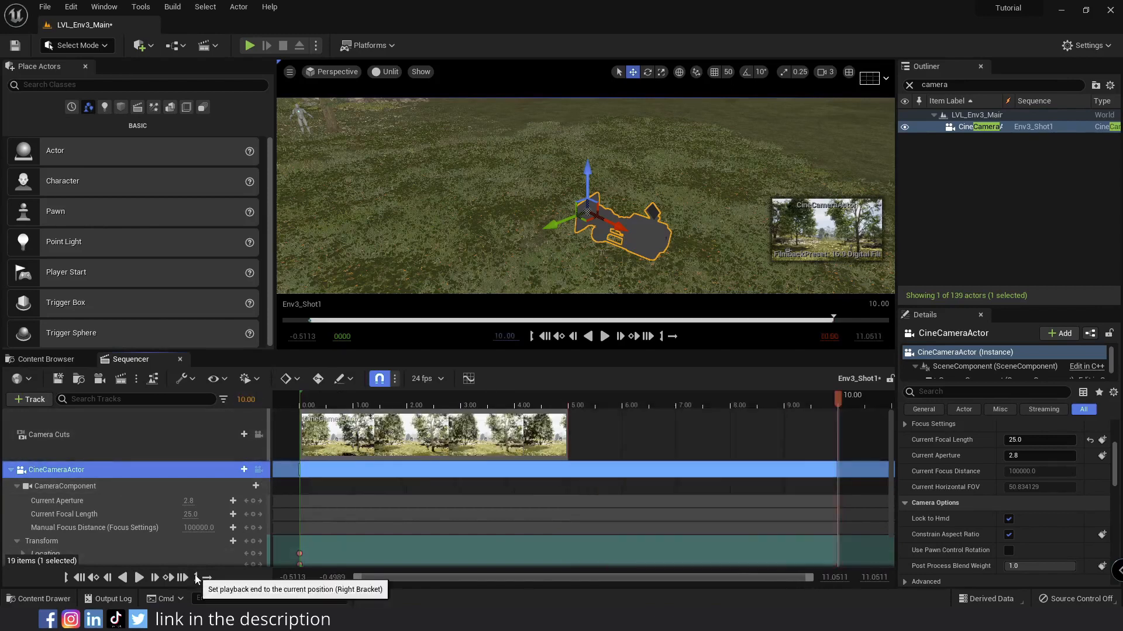
left_click_drag(568, 436, 837, 444)
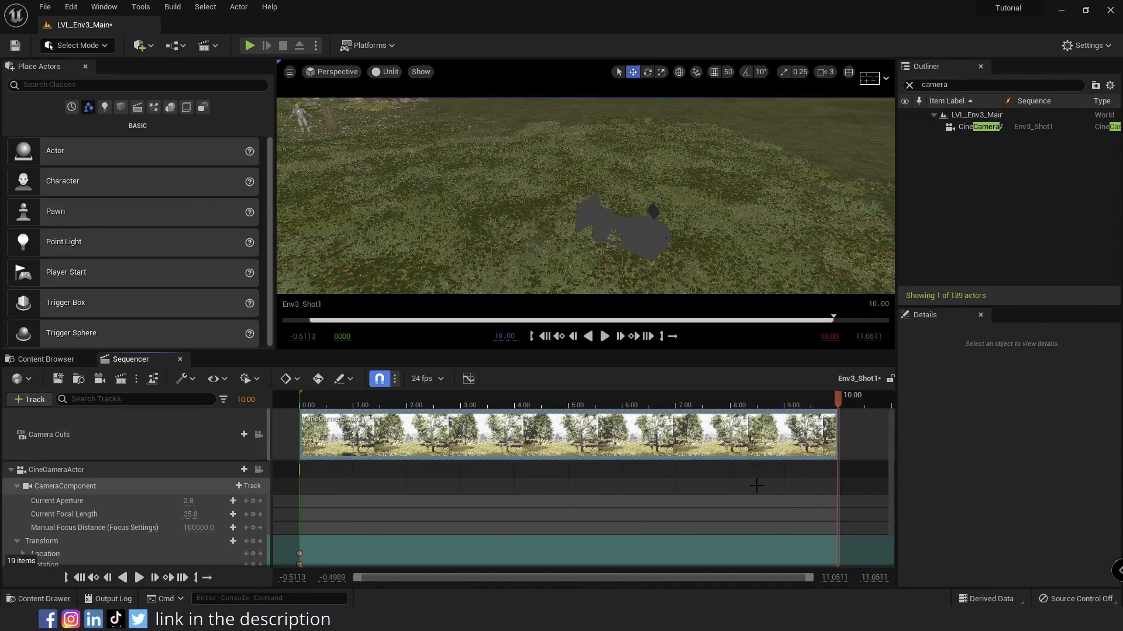
- Key the lowered CineCameraActor's Location and Rotation at 0.00 seconds
left_click(754, 471)
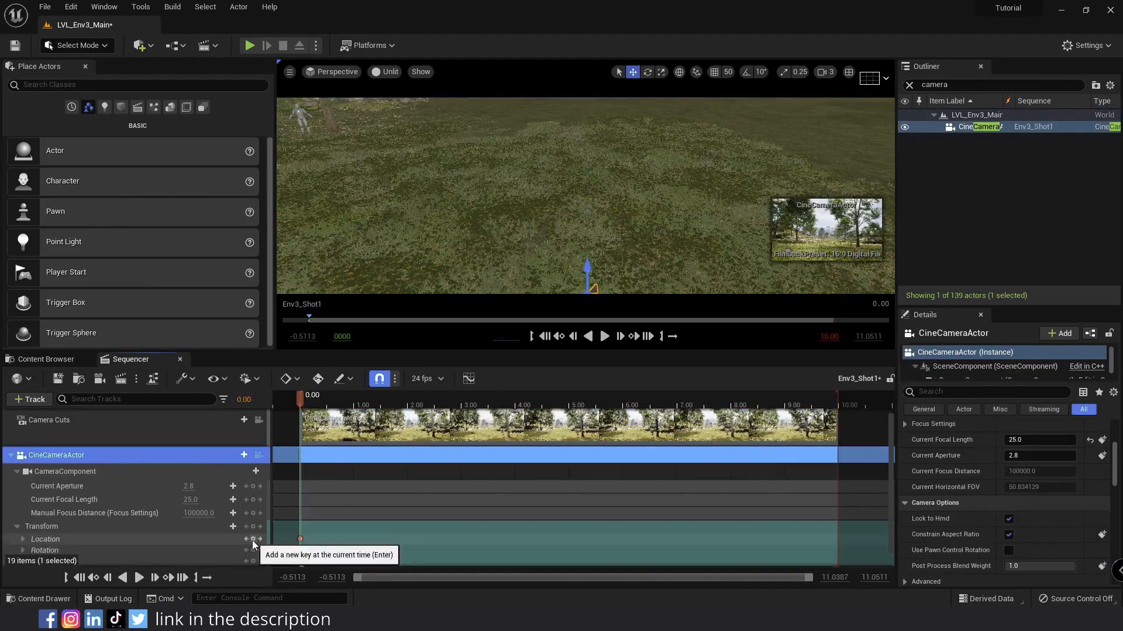
left_click(252, 539)
left_click(252, 550)
- Go to 10 seconds, raise the camera above the grass and key its Location and Rotation
left_click(251, 400)
type("10")
key("Return")
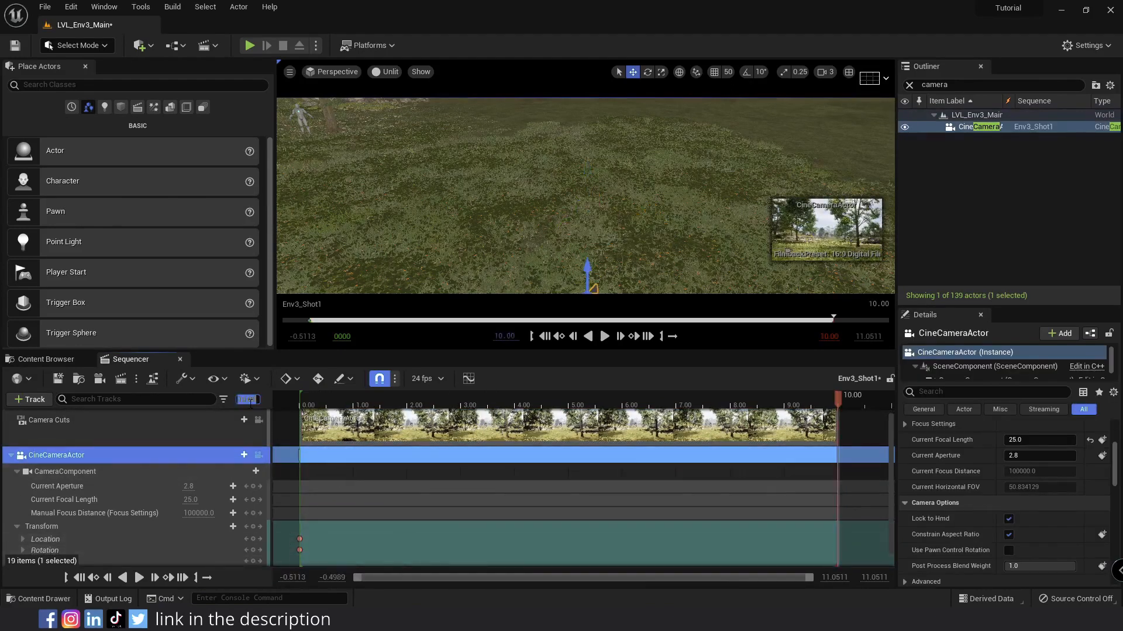
left_click_drag(588, 269, 589, 168)
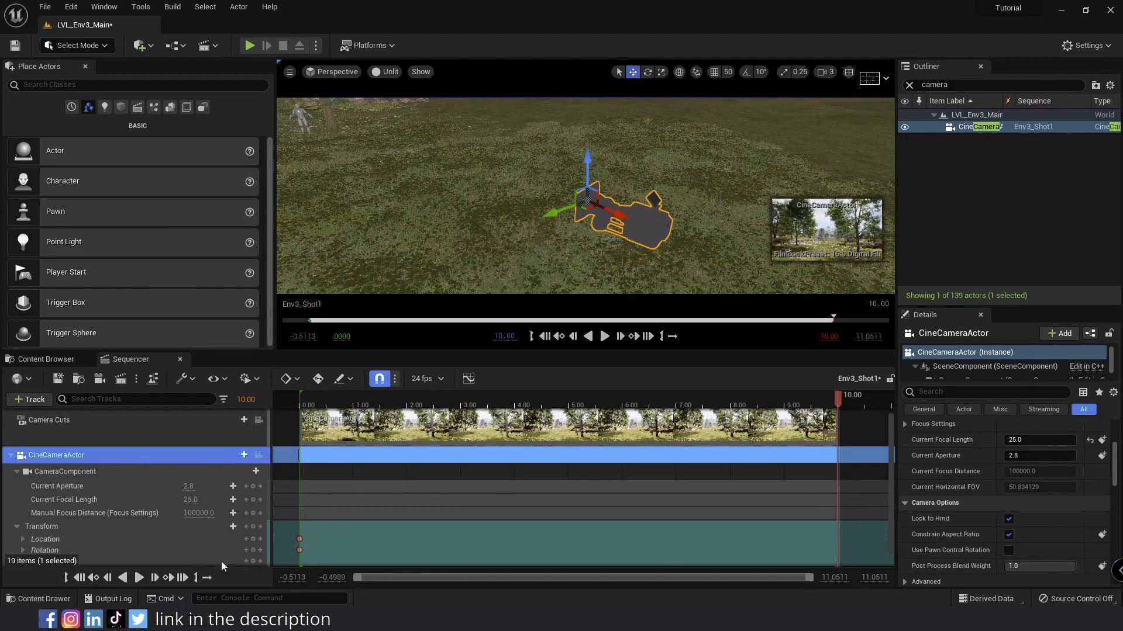
left_click(253, 539)
left_click(253, 551)
- Look through the cine camera in Lit mode and play the shot from its start
left_click(258, 455)
left_click(386, 72)
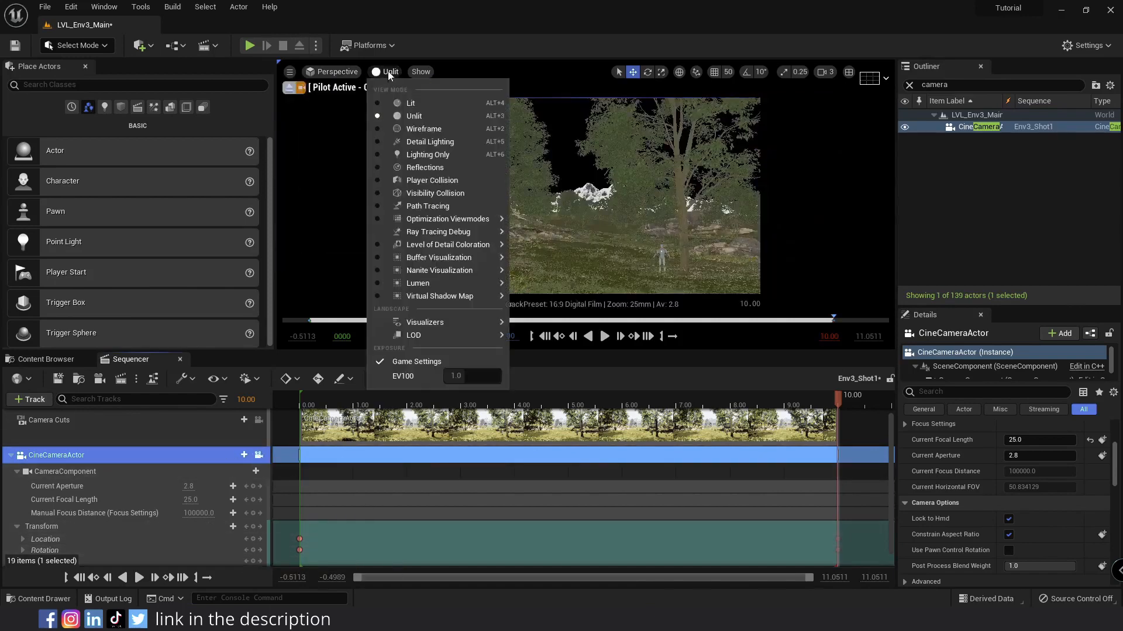
left_click(409, 91)
left_click(79, 578)
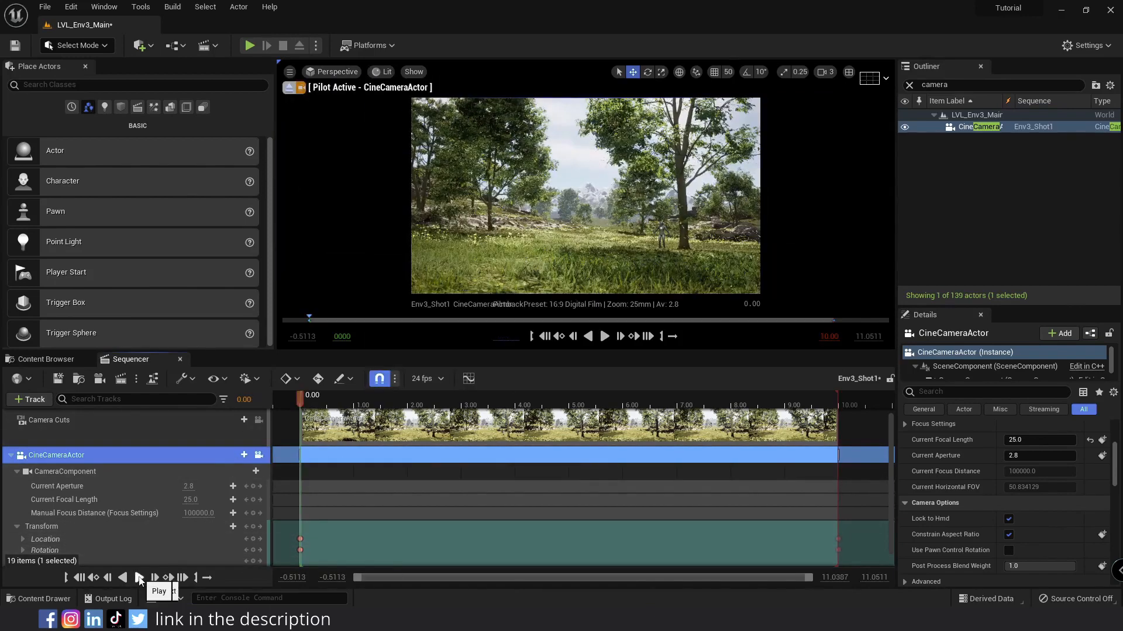
left_click(139, 578)
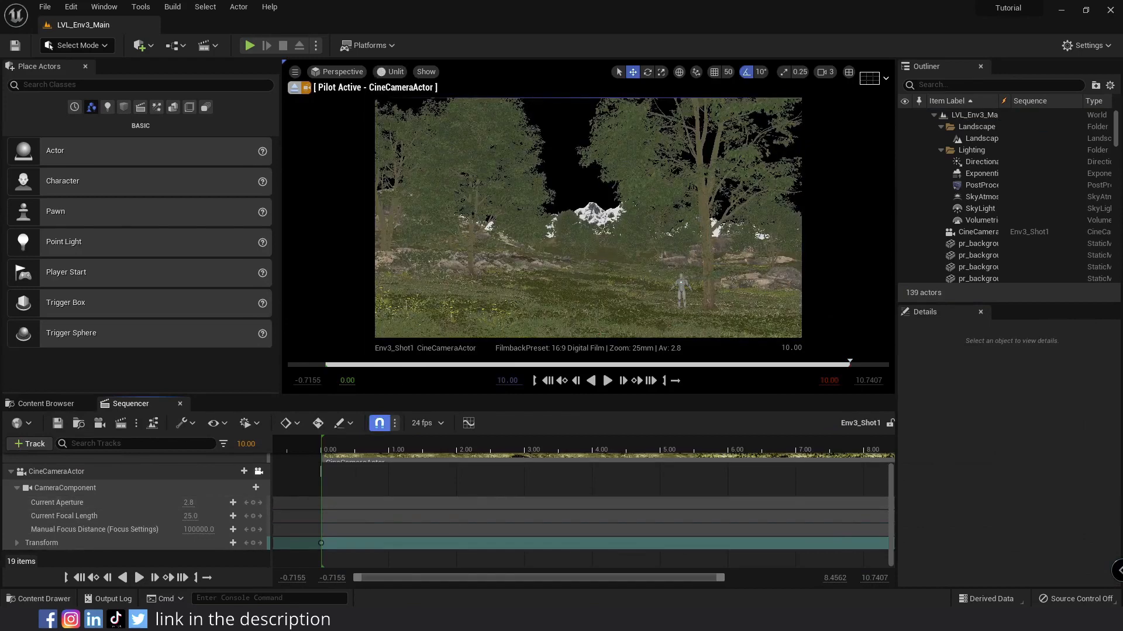
- Create a folder named Blueprint inside the HojDee content folder
left_click(57, 404)
left_click(69, 489)
right_click(415, 539)
left_click(467, 200)
type("Blueprint")
key("Return")
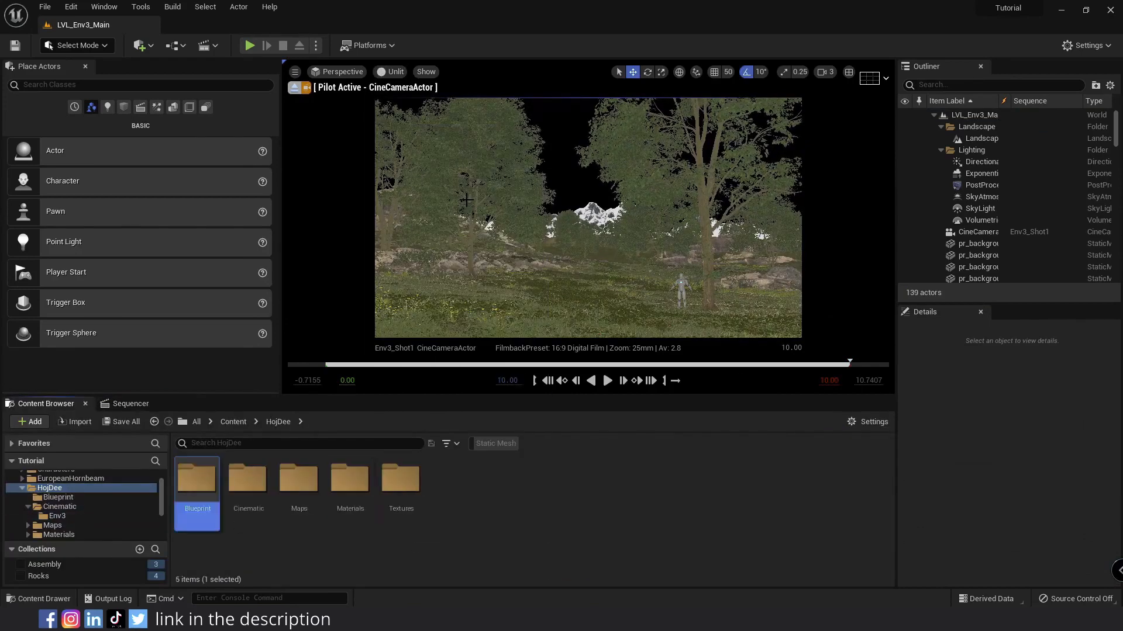
- In the Blueprint folder, create a blueprint class based on CameraShakeBase and name it CameraShake1
double_click(197, 479)
right_click(185, 506)
left_click(245, 198)
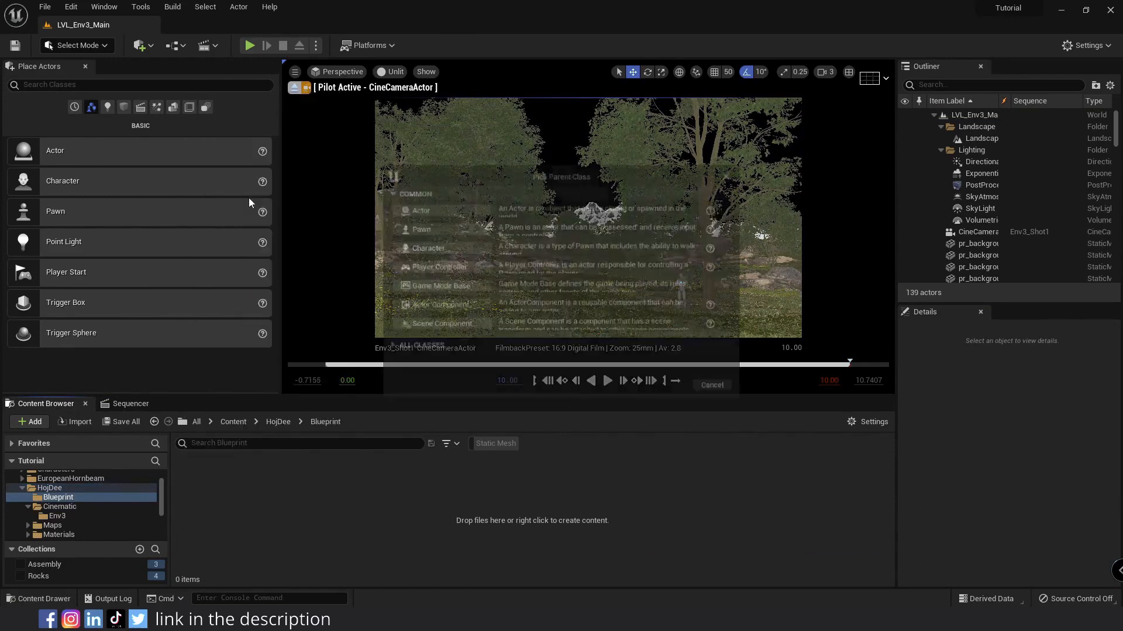
left_click(391, 378)
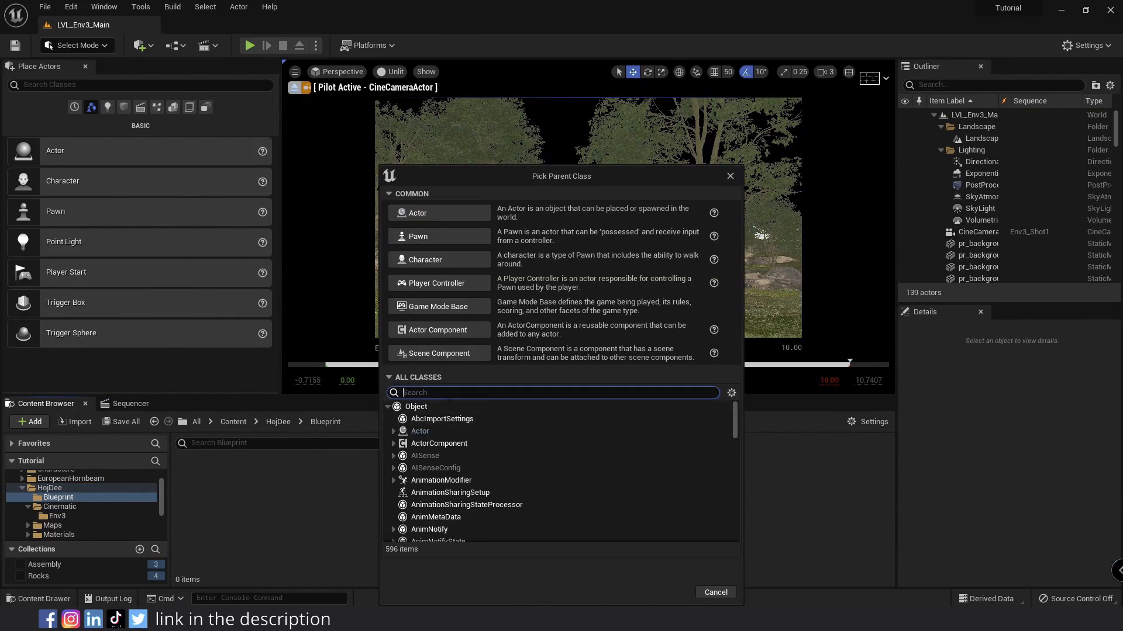
type("shake")
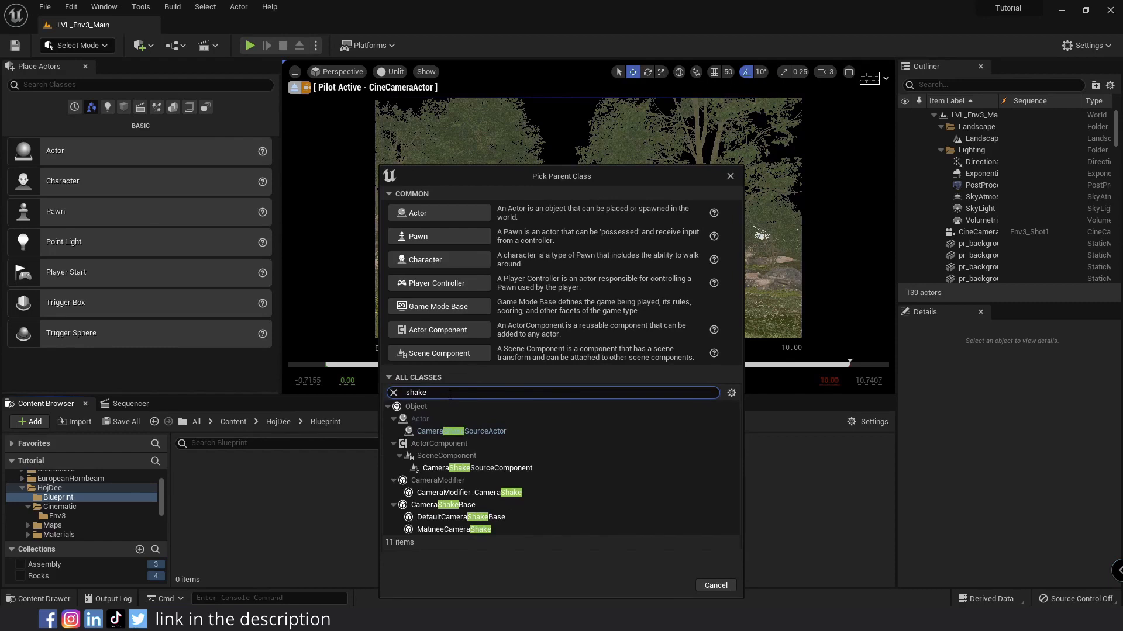
left_click(446, 506)
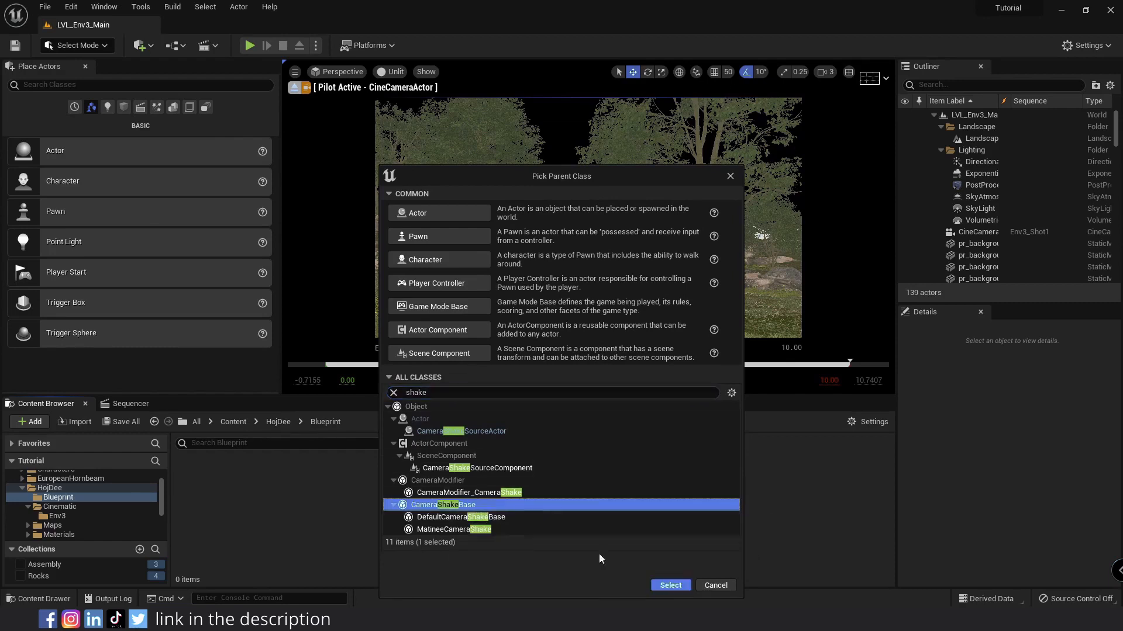
left_click(671, 586)
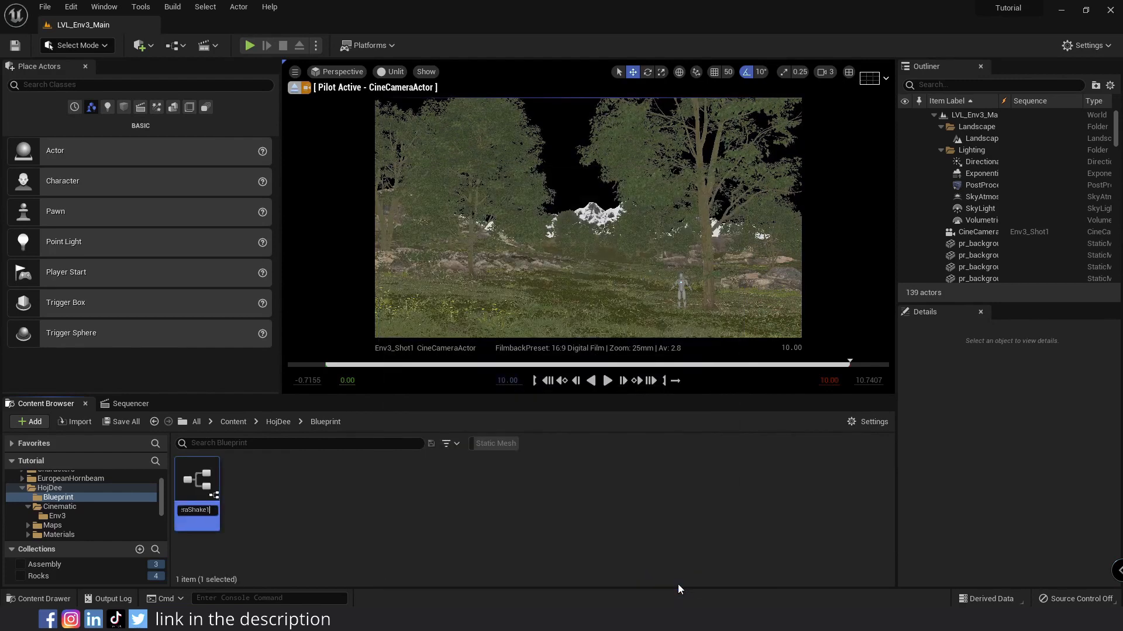
key("Return")
- View the default properties of the CameraShake1 blueprint and minimize its editor
double_click(196, 479)
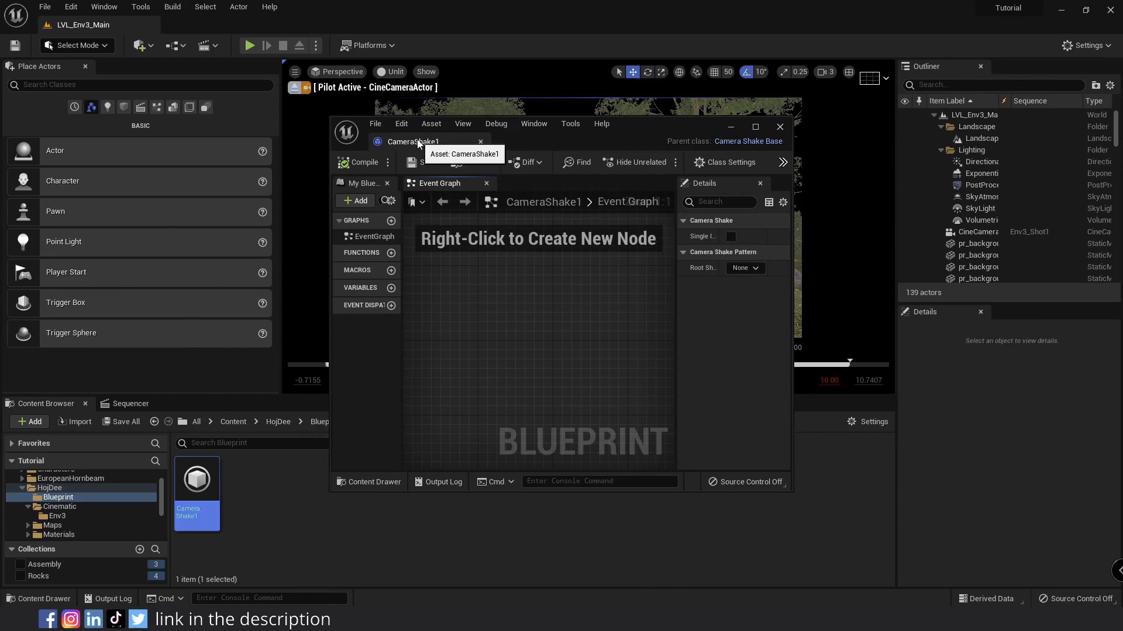
left_click(481, 141)
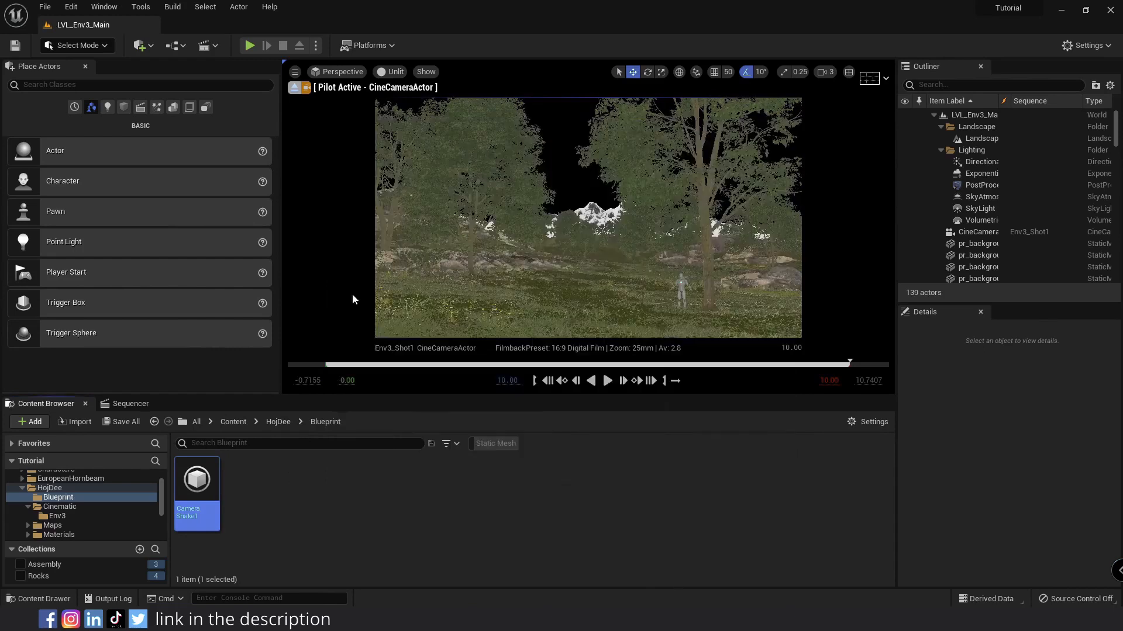
double_click(196, 483)
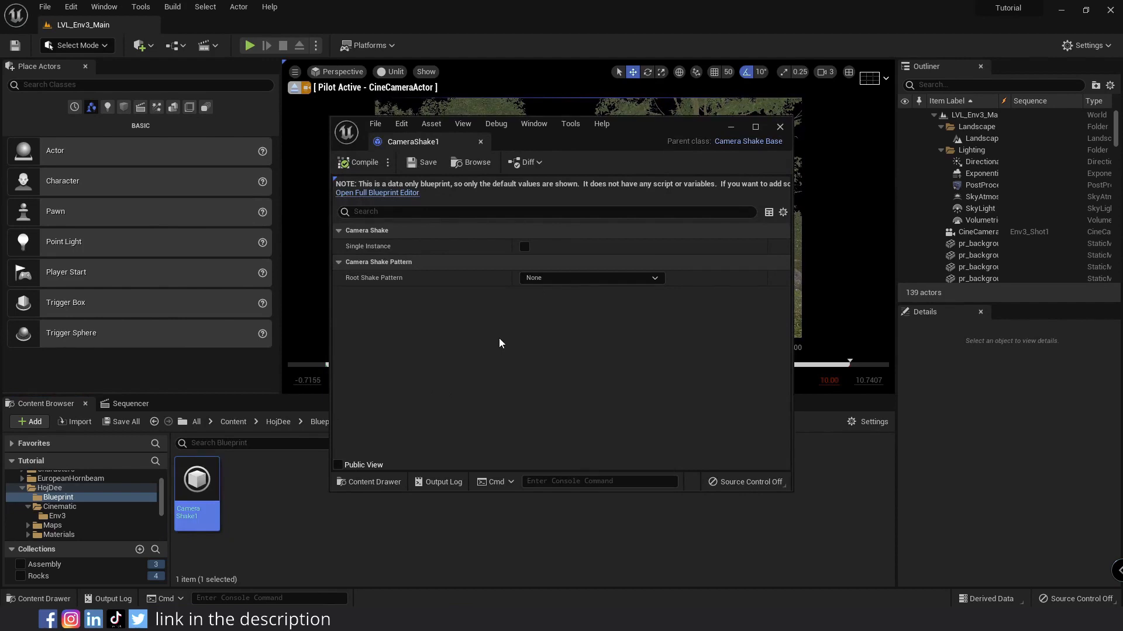
left_click(732, 129)
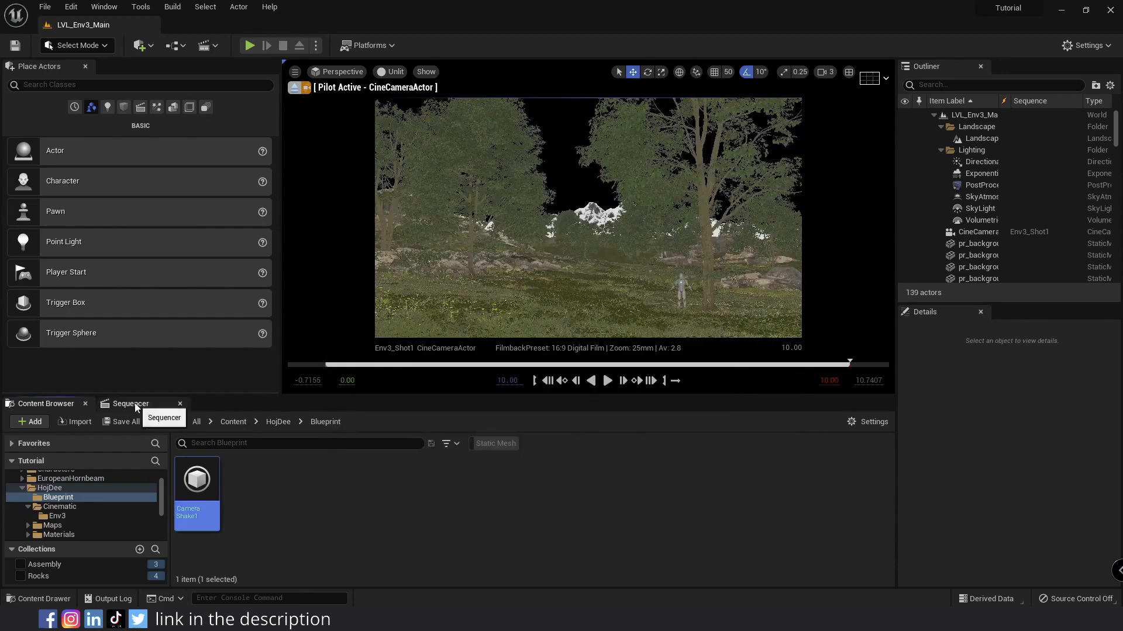
- Add a Camera Shake track using CameraShake1 to the CineCameraActor's CameraComponent in Sequencer
left_click(135, 404)
left_click(242, 490)
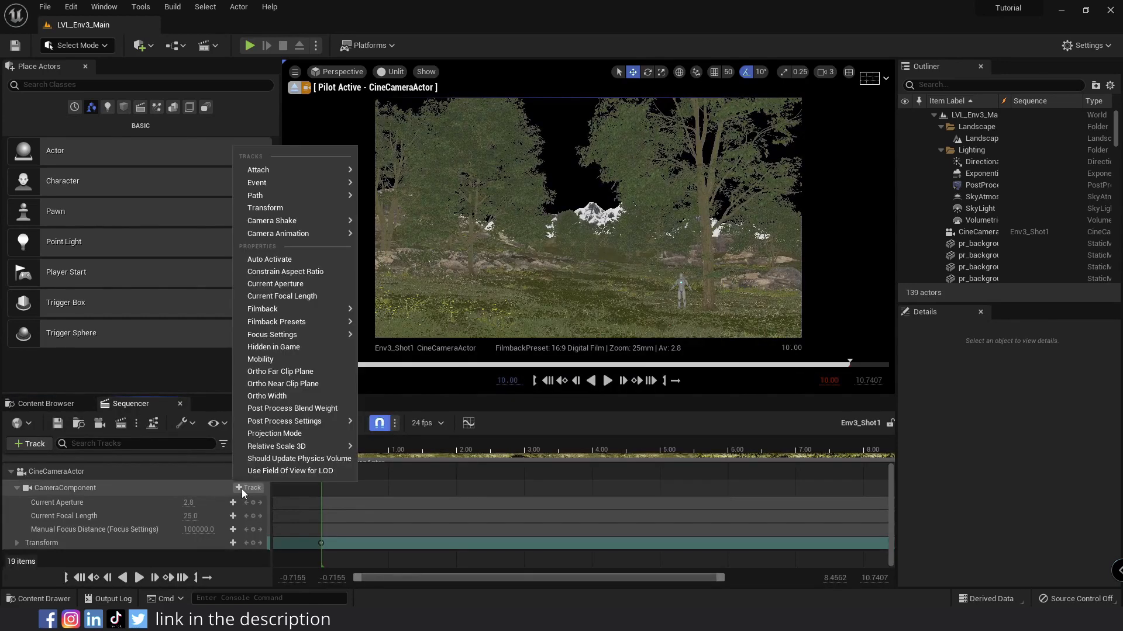
mouse_move(292, 220)
left_click(399, 250)
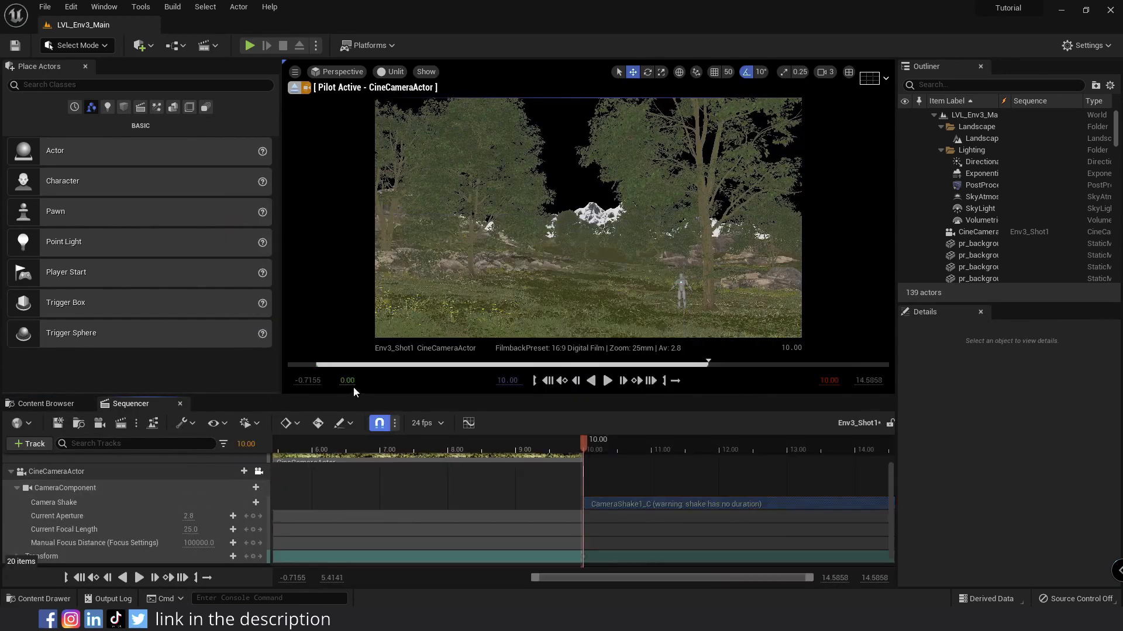
- Move the CameraShake1 section to start at 0.00 and extend its end to 10.00 seconds
scroll(505, 497, "down", 1)
scroll(505, 497, "down", 3, "ctrl")
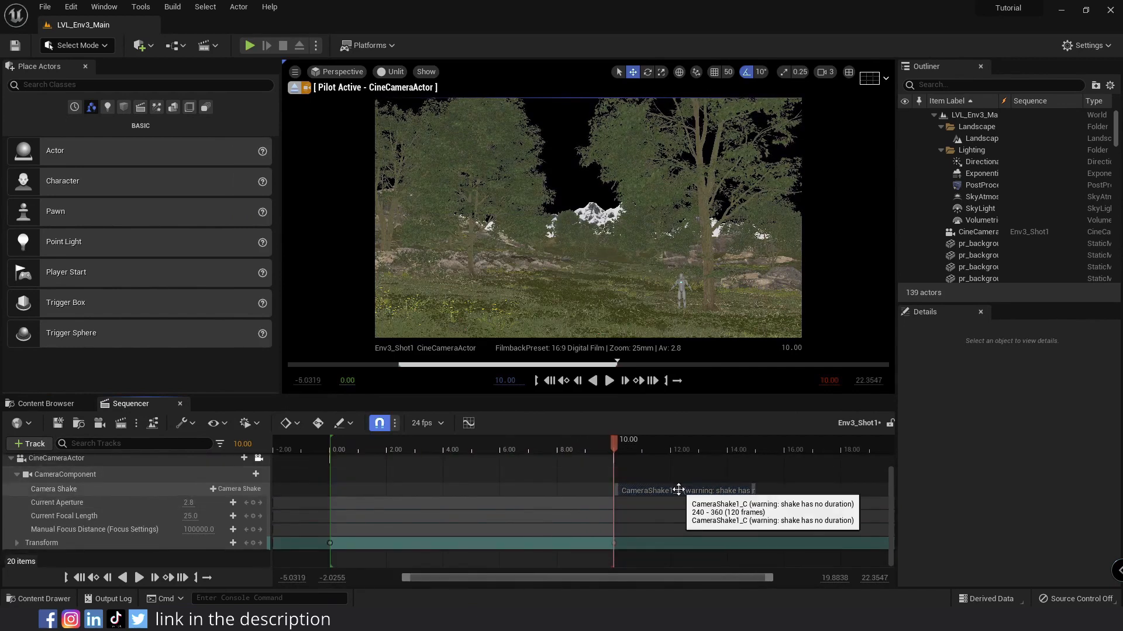
left_click_drag(678, 490, 396, 494)
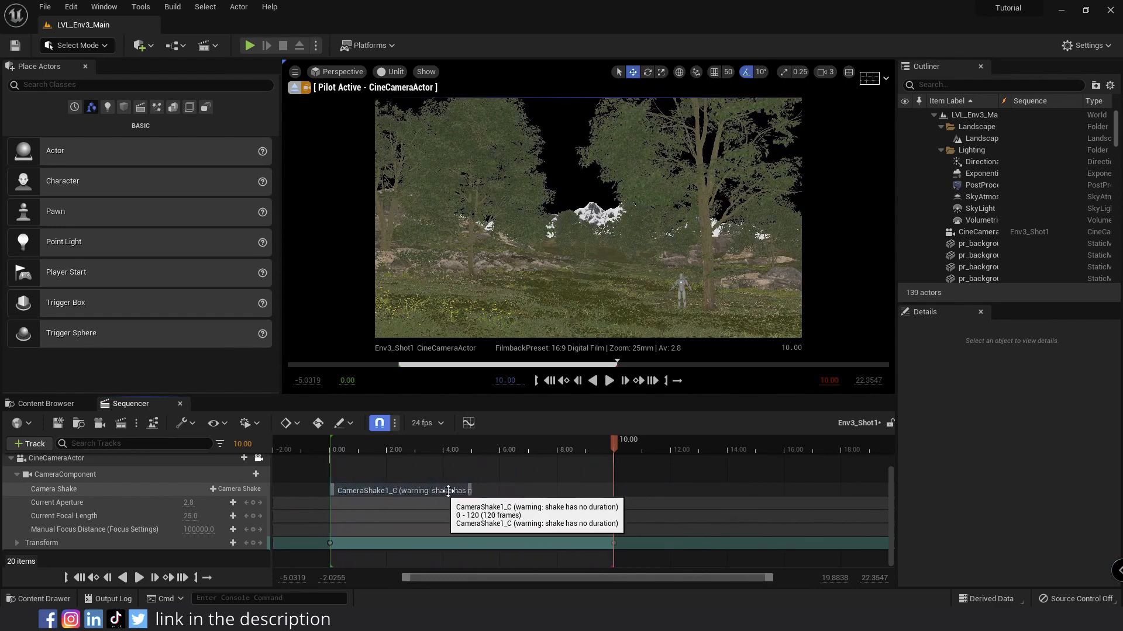
left_click_drag(473, 491, 616, 496)
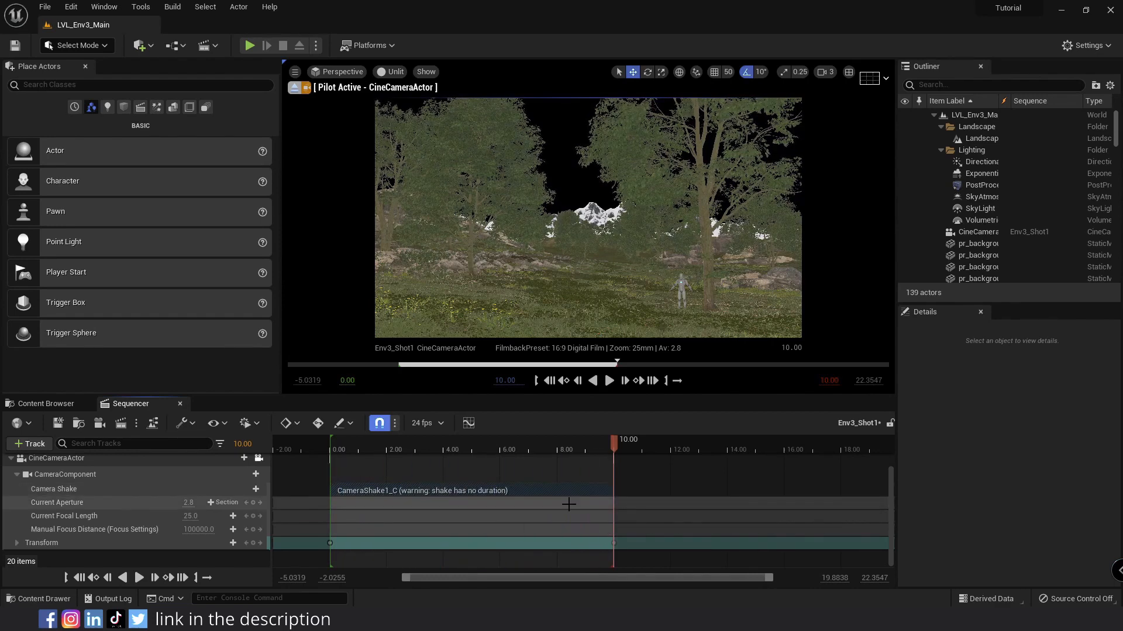
- Set CameraShake1's Root Shake Pattern to Perlin Noise Camera Shake Pattern and its Timing Duration to 0
double_click(509, 491)
left_click(643, 278)
left_click(596, 335)
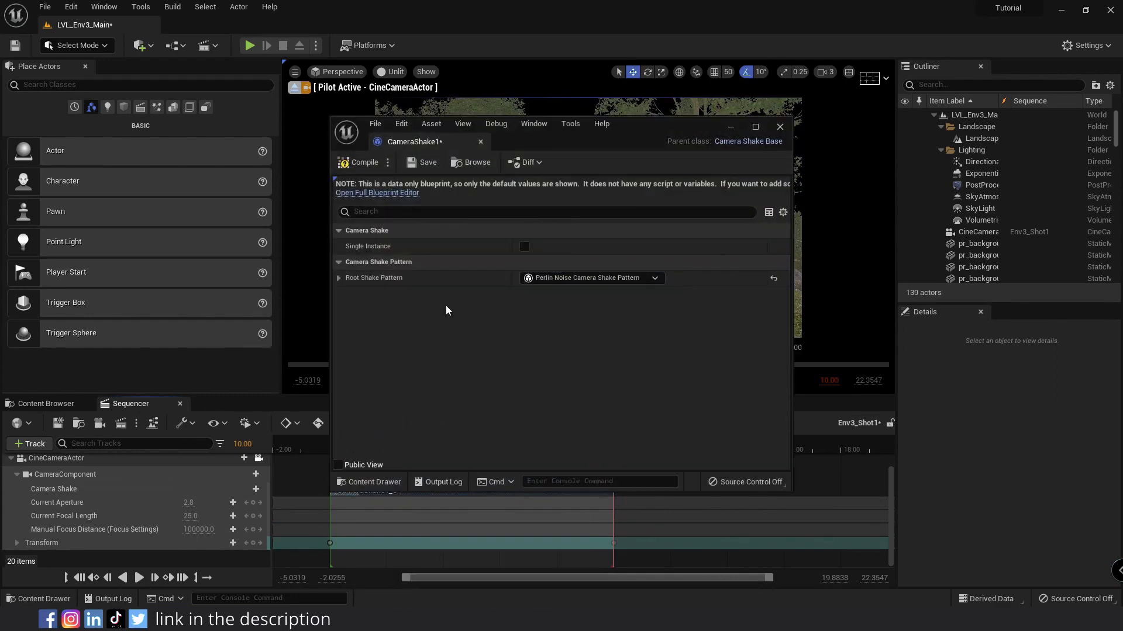
left_click(339, 278)
left_click(348, 342)
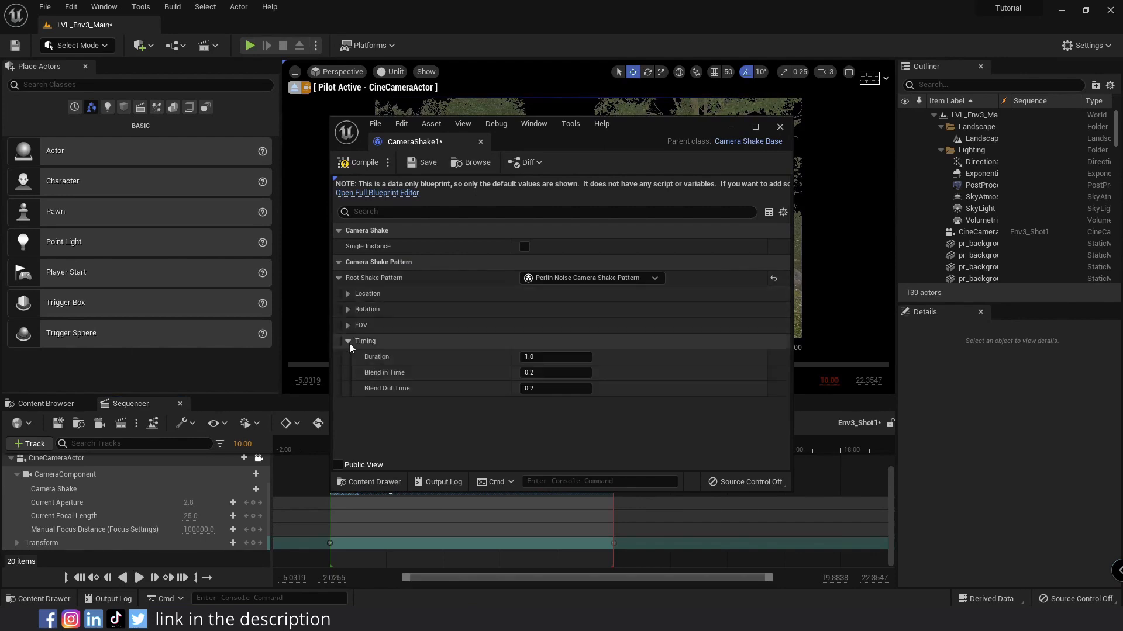
left_click(536, 356)
type("0")
key("Return")
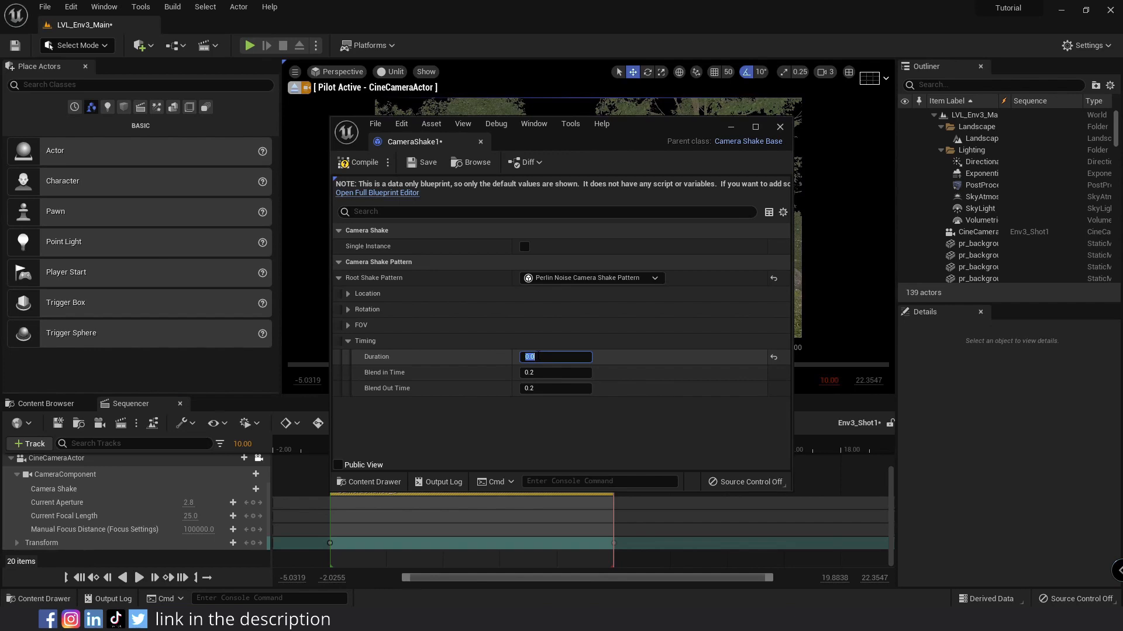
- Set the shake's Rotation Amplitude Multiplier to 0.4 and Rotation Frequency Multiplier to 0.8, and close its blueprint
left_click(349, 310)
left_click(530, 325)
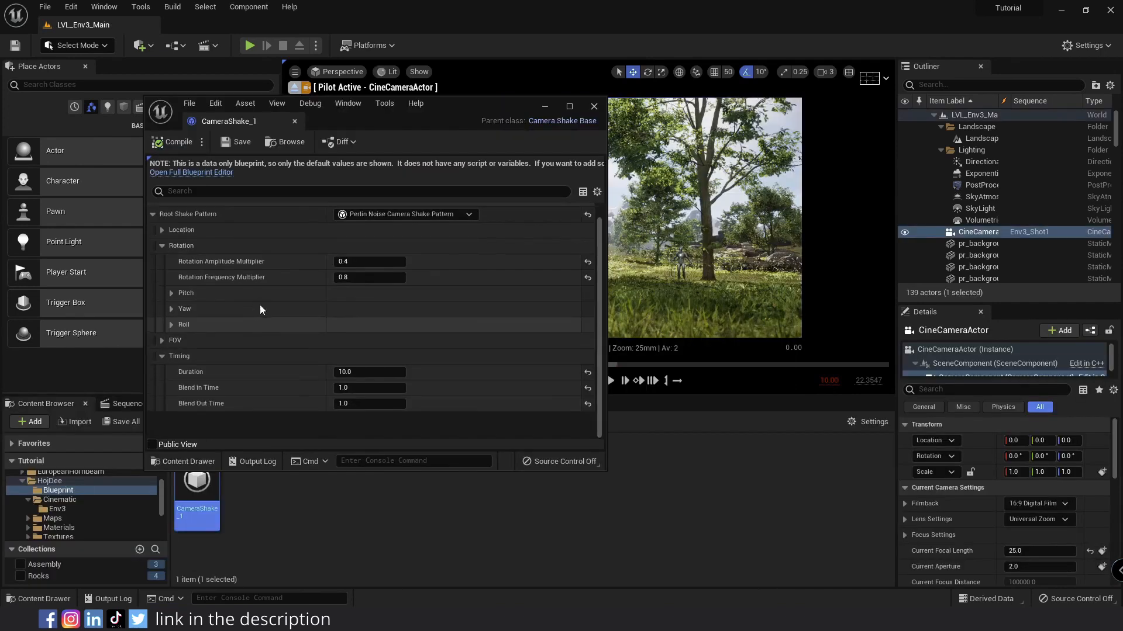
scroll(260, 304, "up", 2)
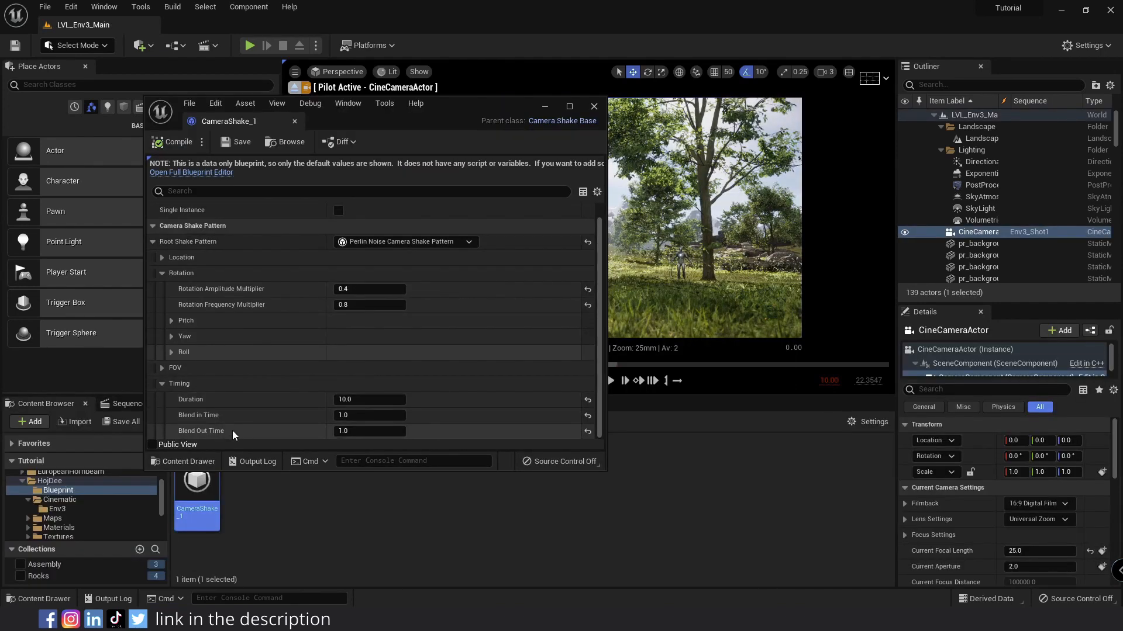
scroll(233, 434, "up", 1)
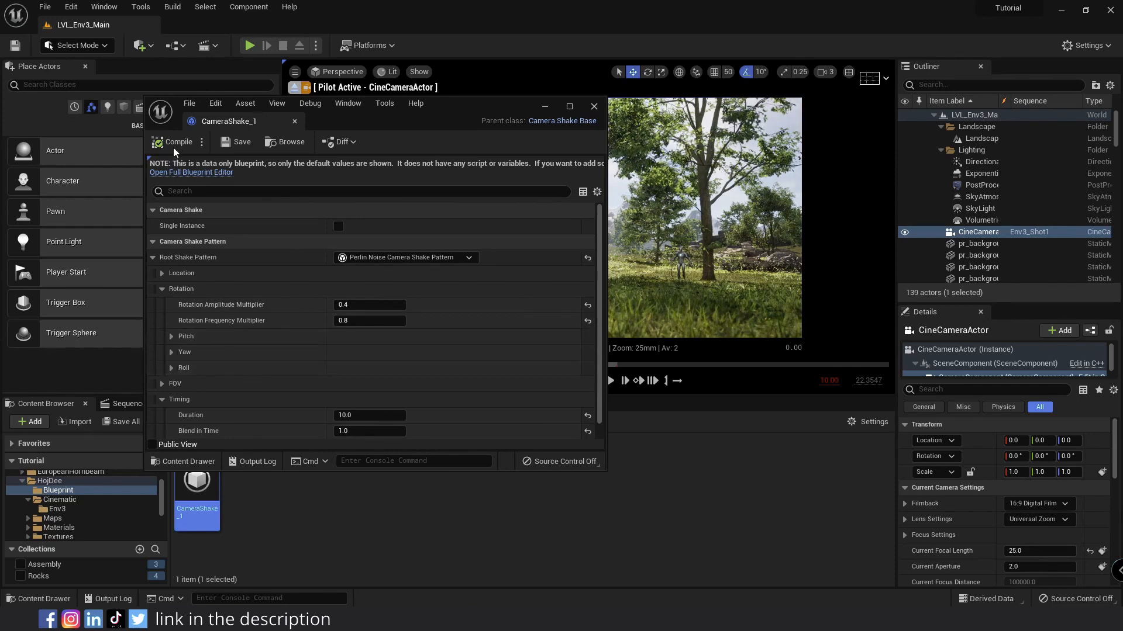
middle_click(246, 122)
left_click(293, 485)
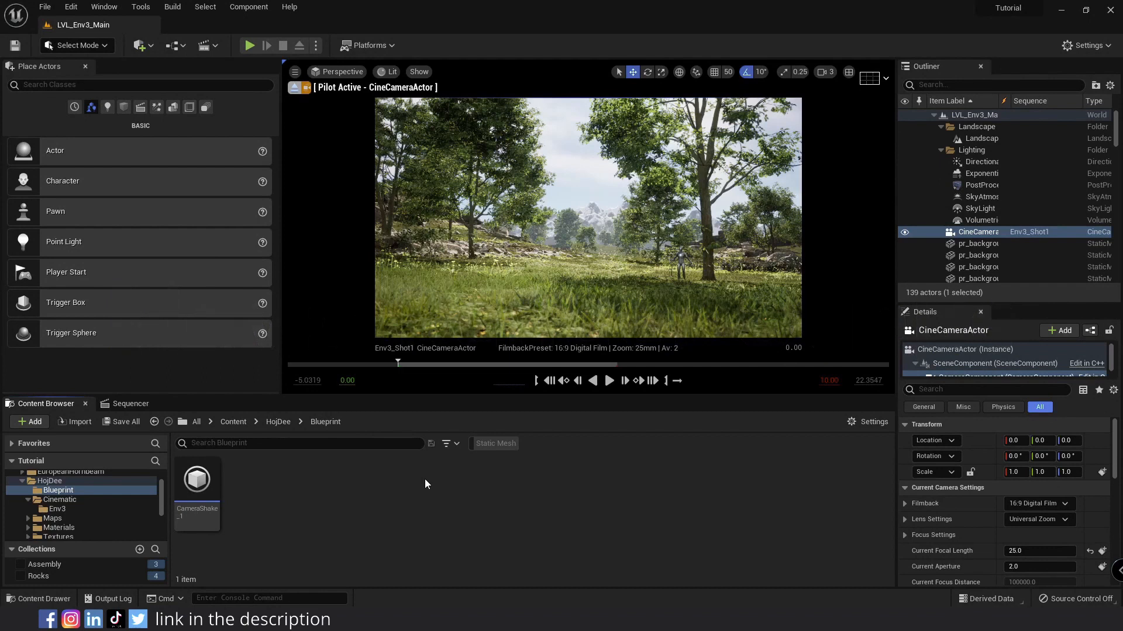
- Enable the Movie Render Queue and Movie Render Queue Additional Render Passes plugins and restart the editor
left_click(1088, 45)
left_click(1006, 92)
type("m")
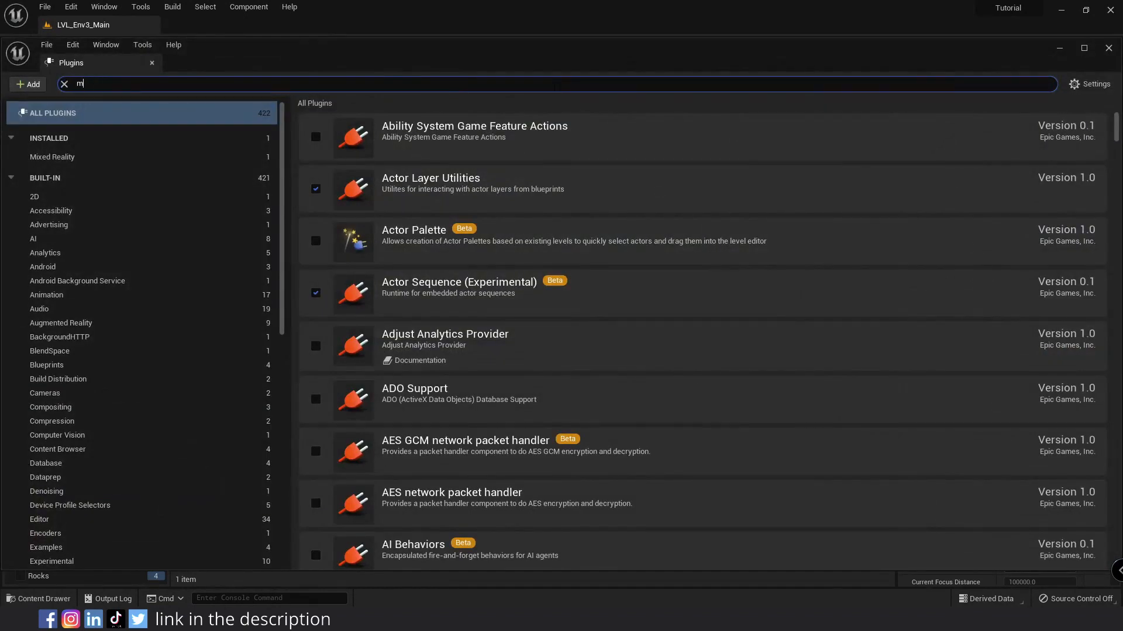
type("ovie render queue")
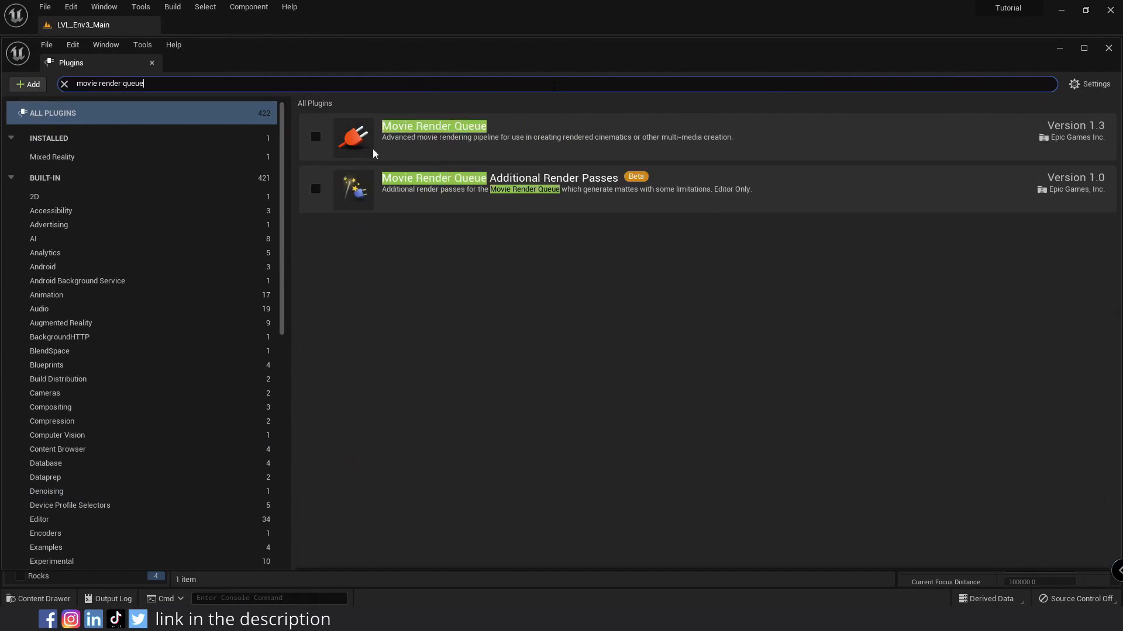
left_click(315, 138)
left_click(316, 189)
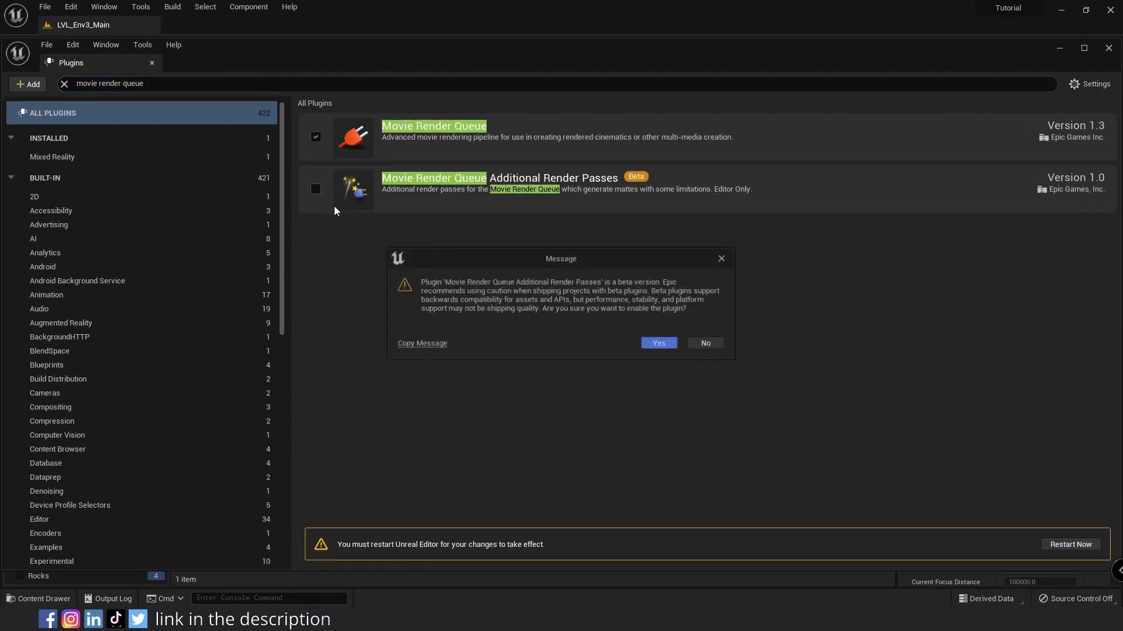
left_click(649, 343)
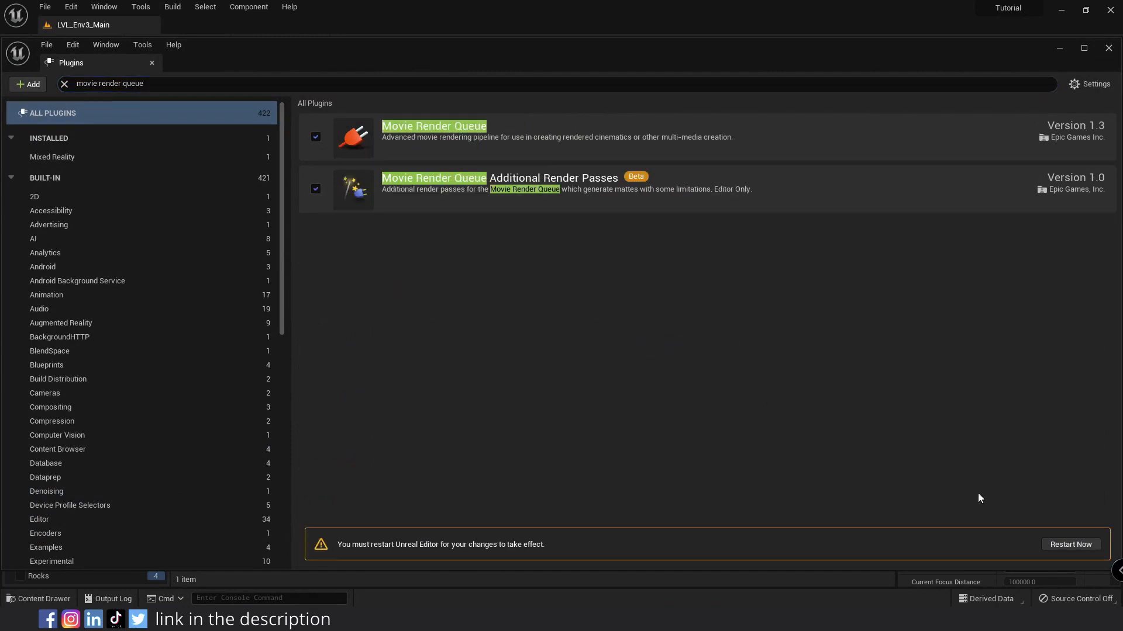
left_click(1070, 544)
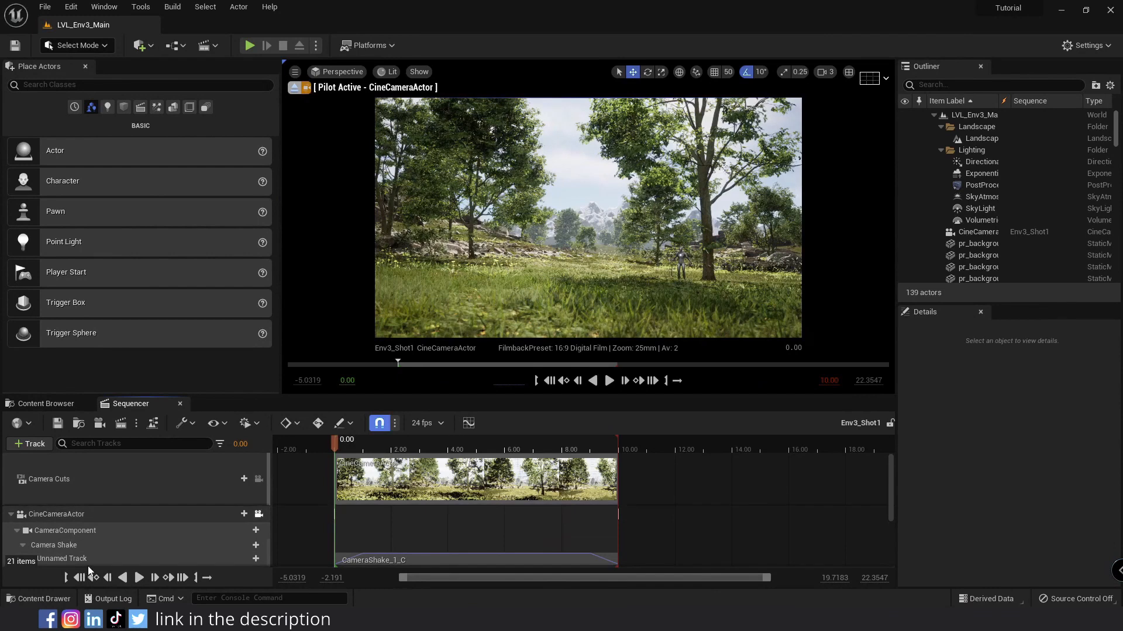
- Send the Env3_Shot1 sequence from Sequencer to the Movie Render Queue
left_click(104, 6)
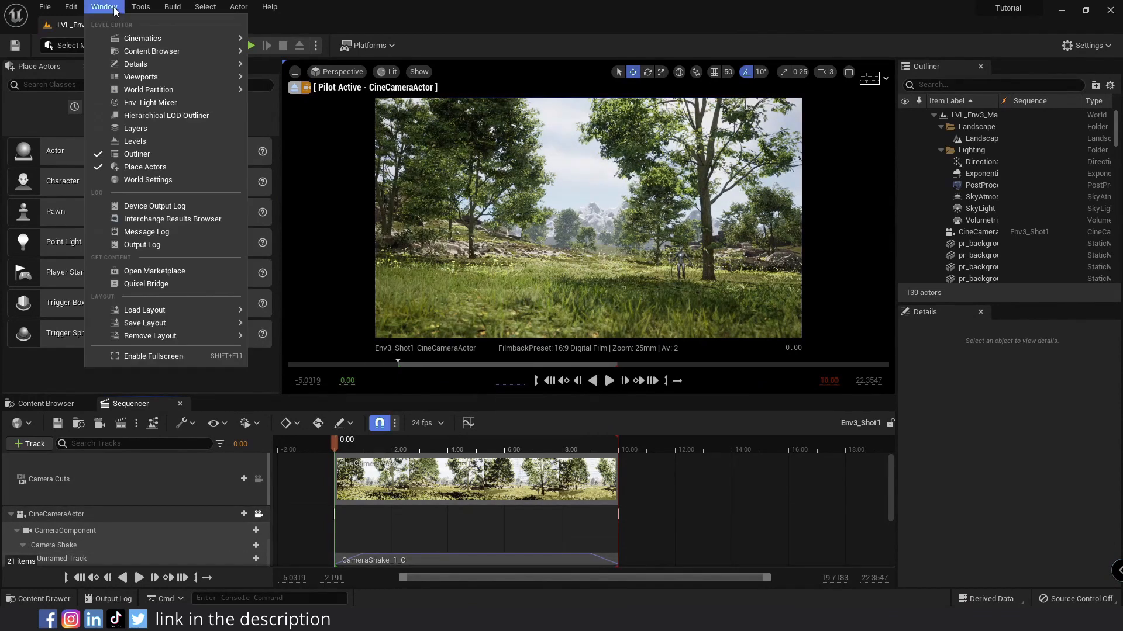
mouse_move(142, 38)
left_click(304, 69)
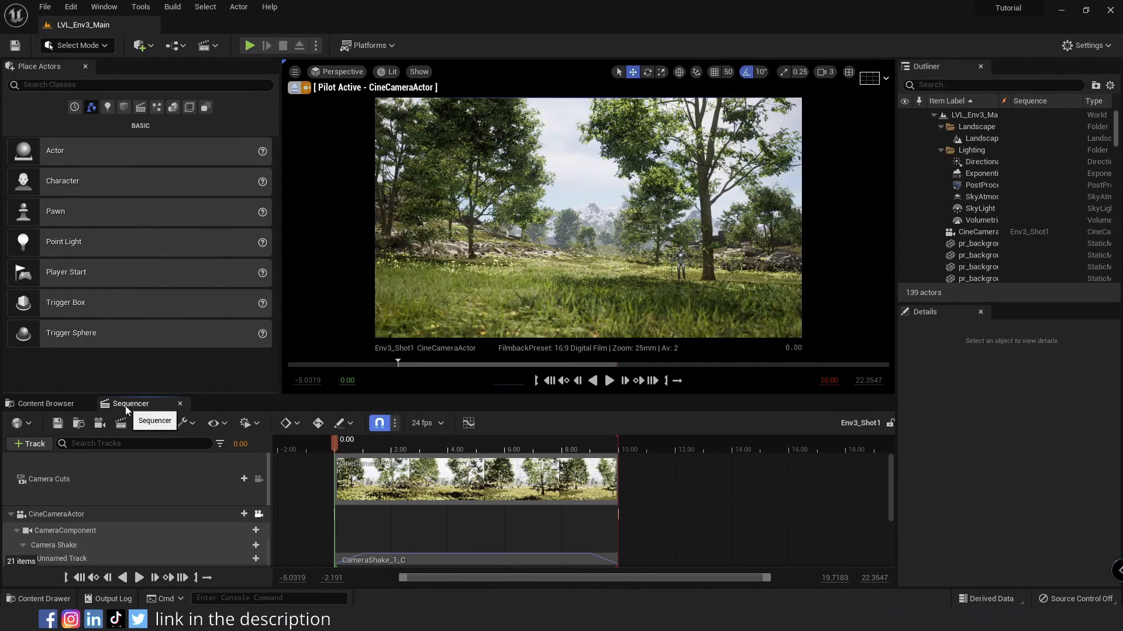
left_click(122, 423)
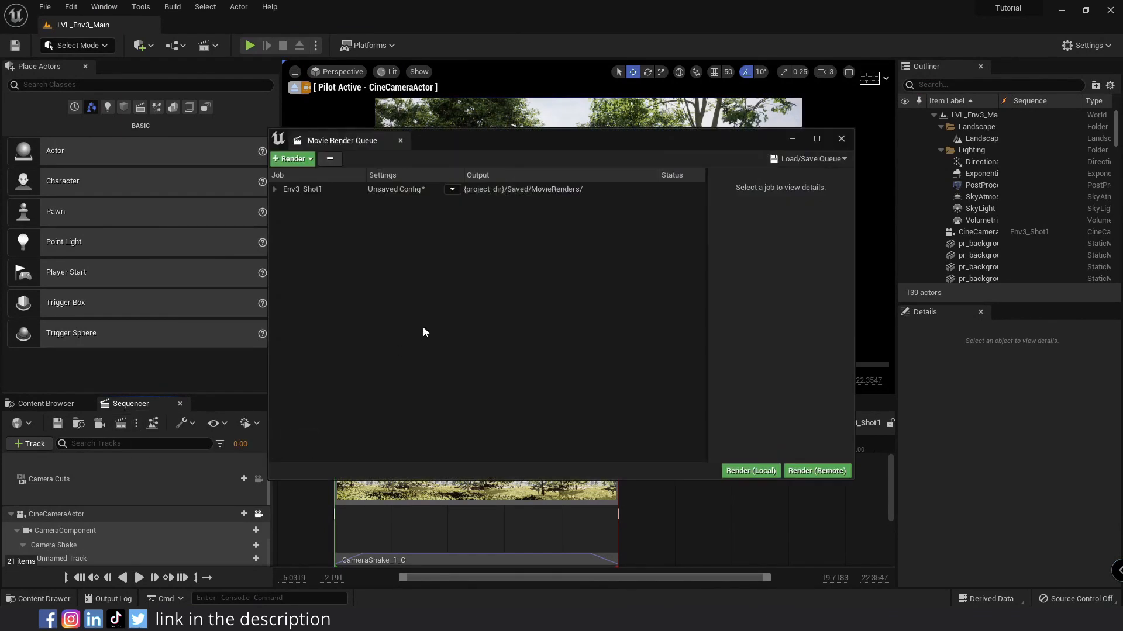
- In the Env3_Shot1 job's render settings, replace the .jpg export with a .png Sequence [8bit]
left_click(393, 189)
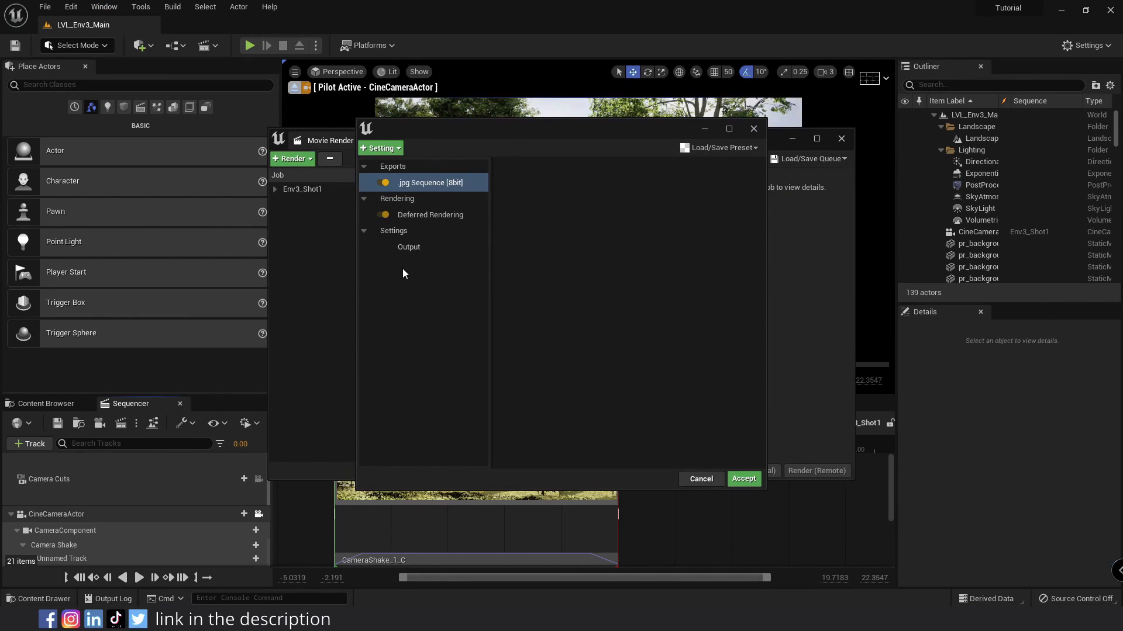
key("Delete")
left_click(381, 148)
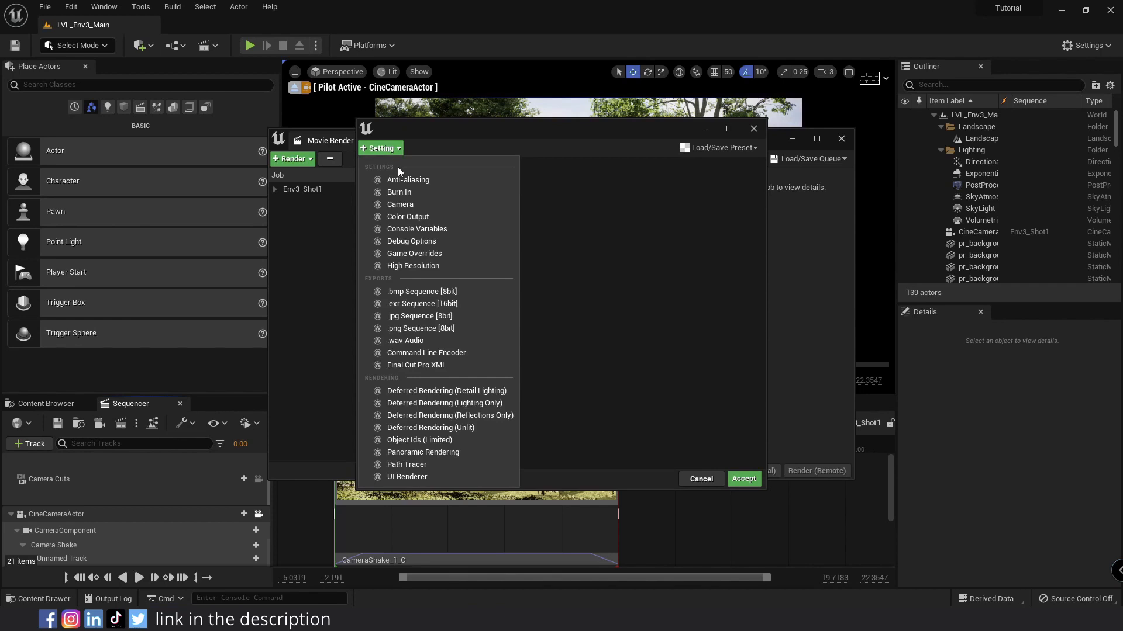
left_click(421, 328)
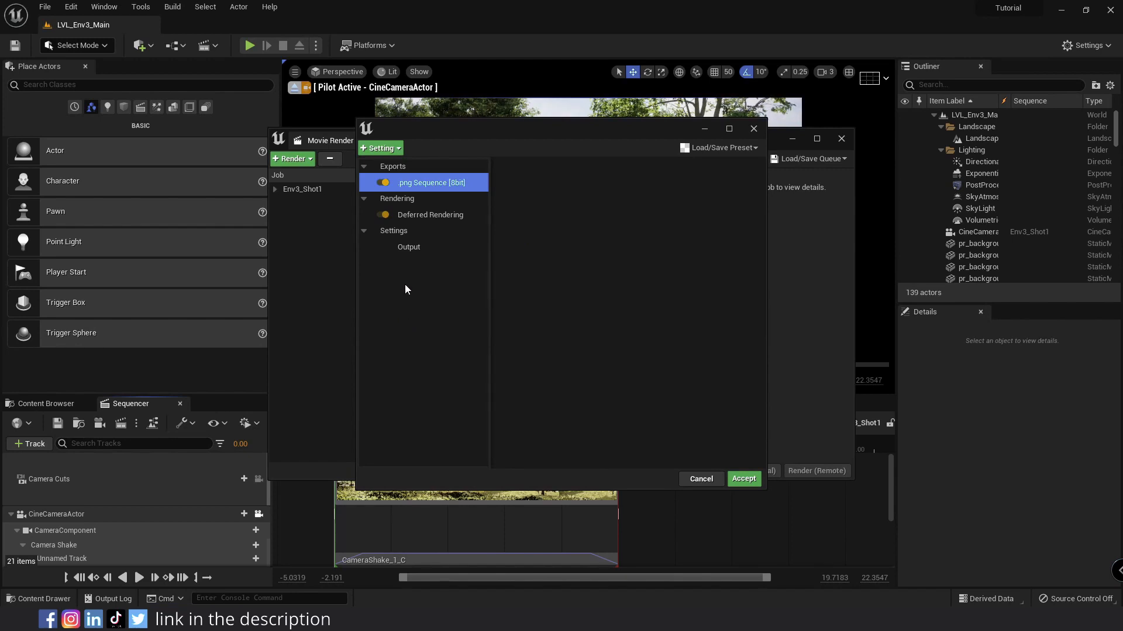
- Check the Deferred Rendering options and add an Anti-aliasing setting to the render configuration
left_click(410, 218)
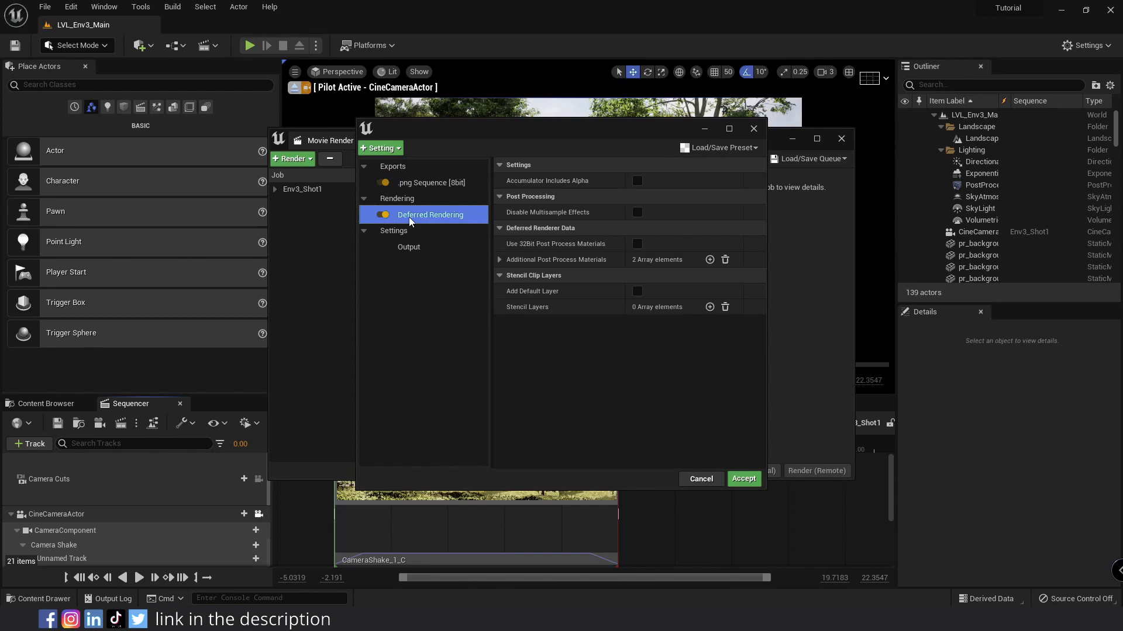
left_click(381, 148)
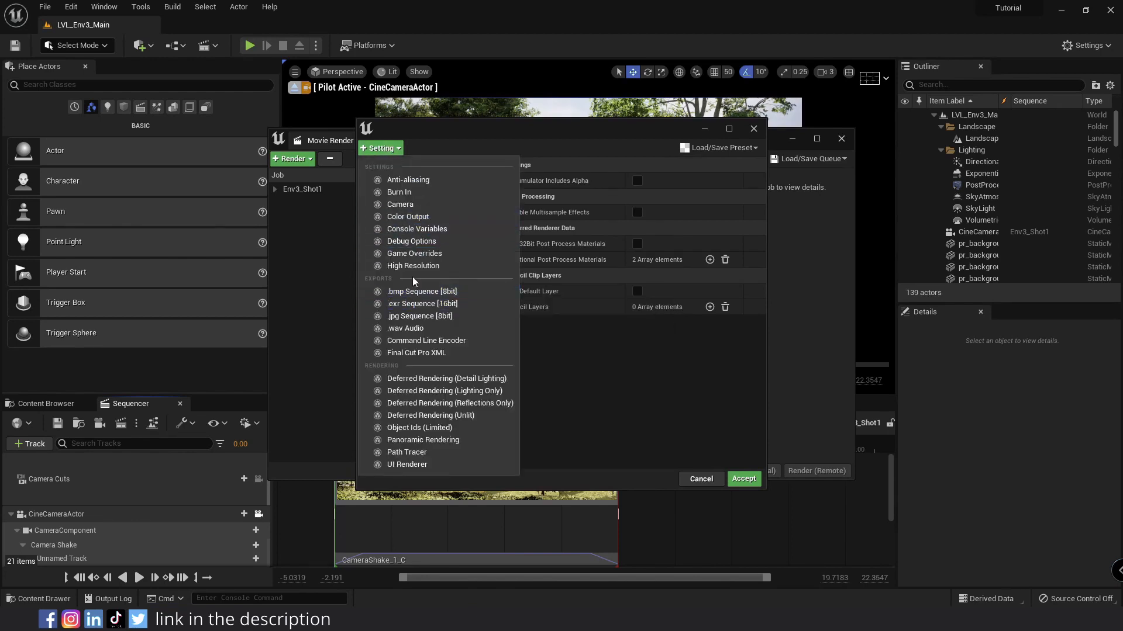
left_click(407, 179)
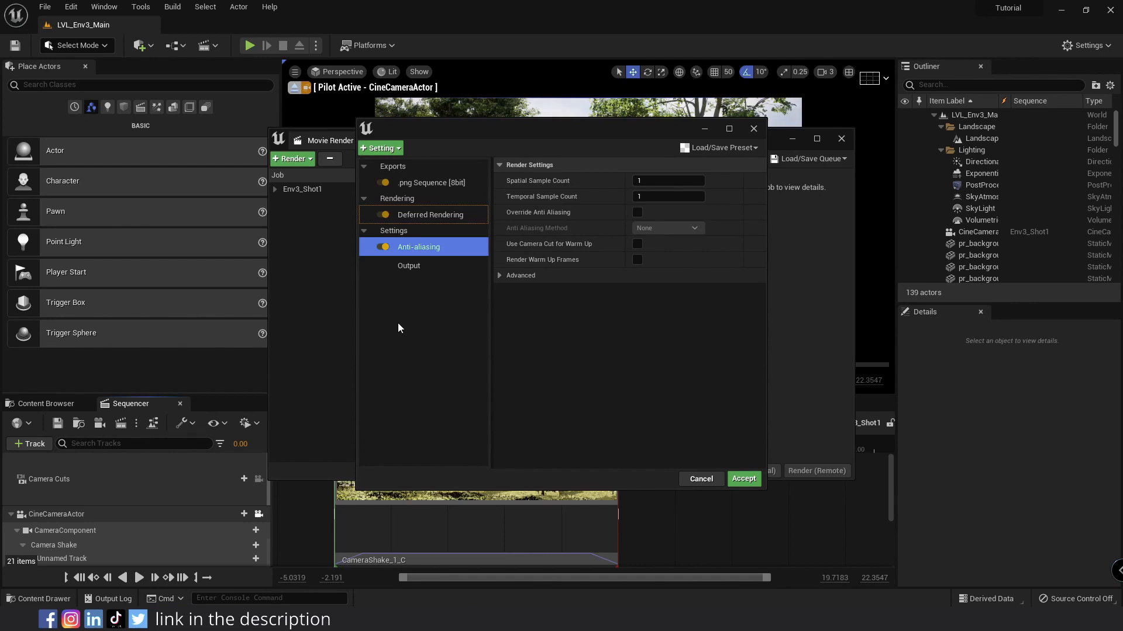
- Override anti-aliasing with the method set to None, using a temporal sample count of 16 and a spatial sample count of 2
left_click(636, 213)
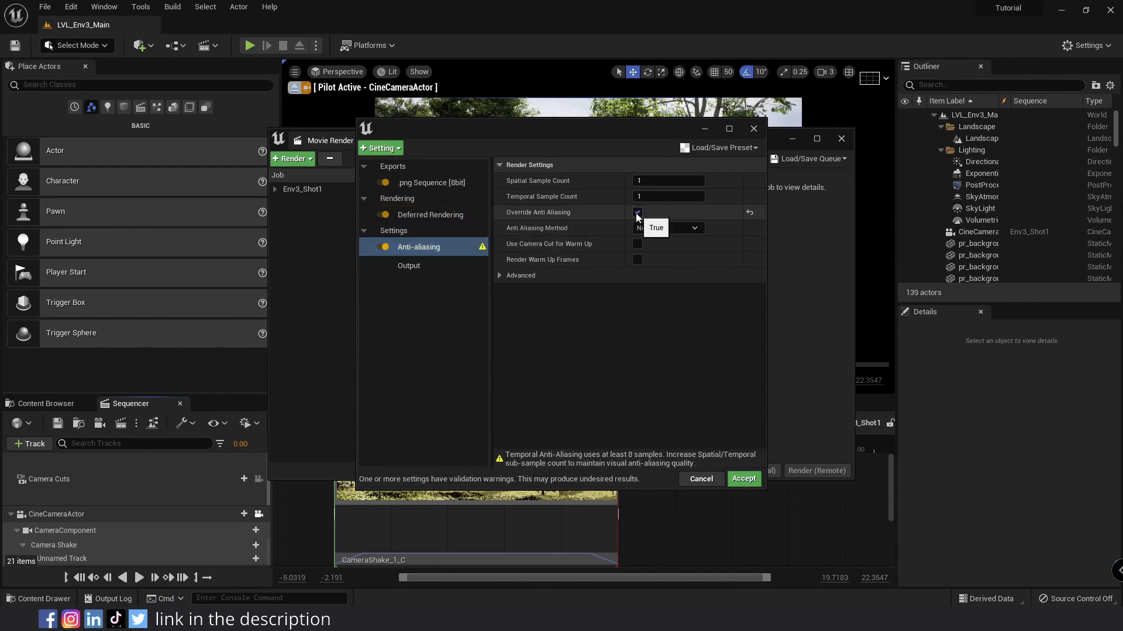
left_click(650, 228)
left_click(656, 235)
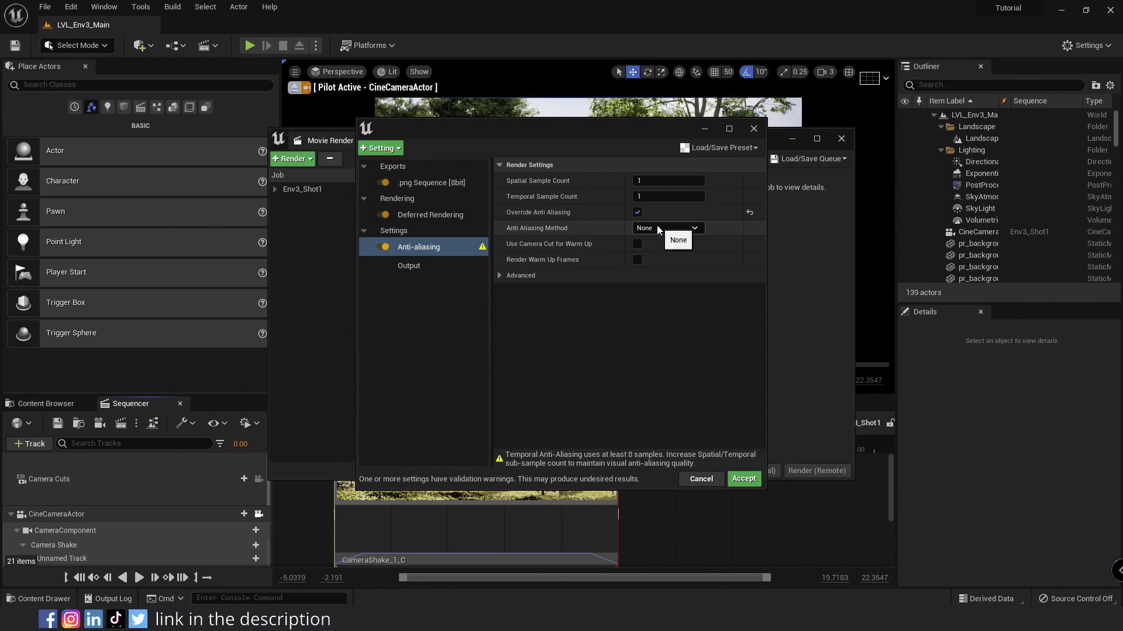
left_click(643, 193)
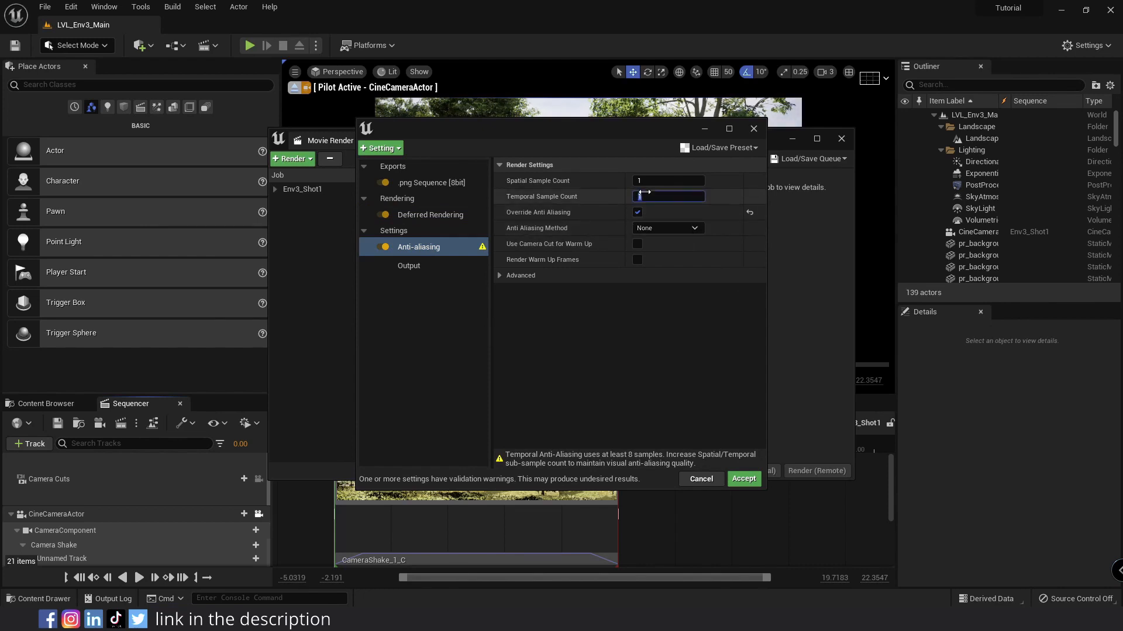
type("16")
left_click(653, 181)
type("2")
key("Return")
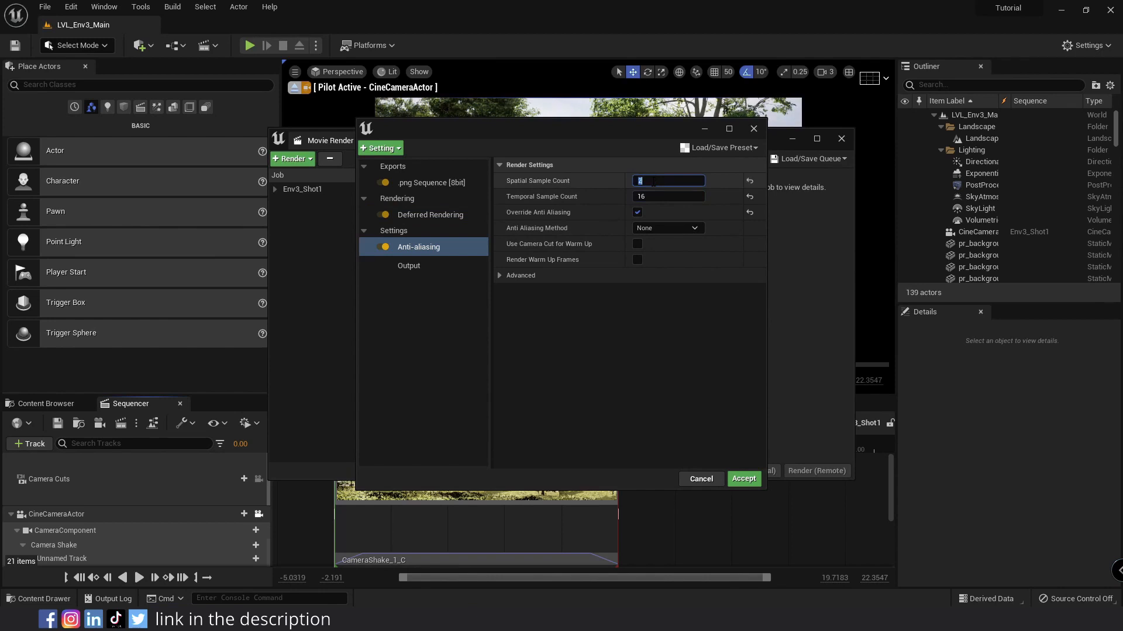
- Add a Console Variables setting to the render configuration and disable Override Existing Output in the output settings
left_click(396, 149)
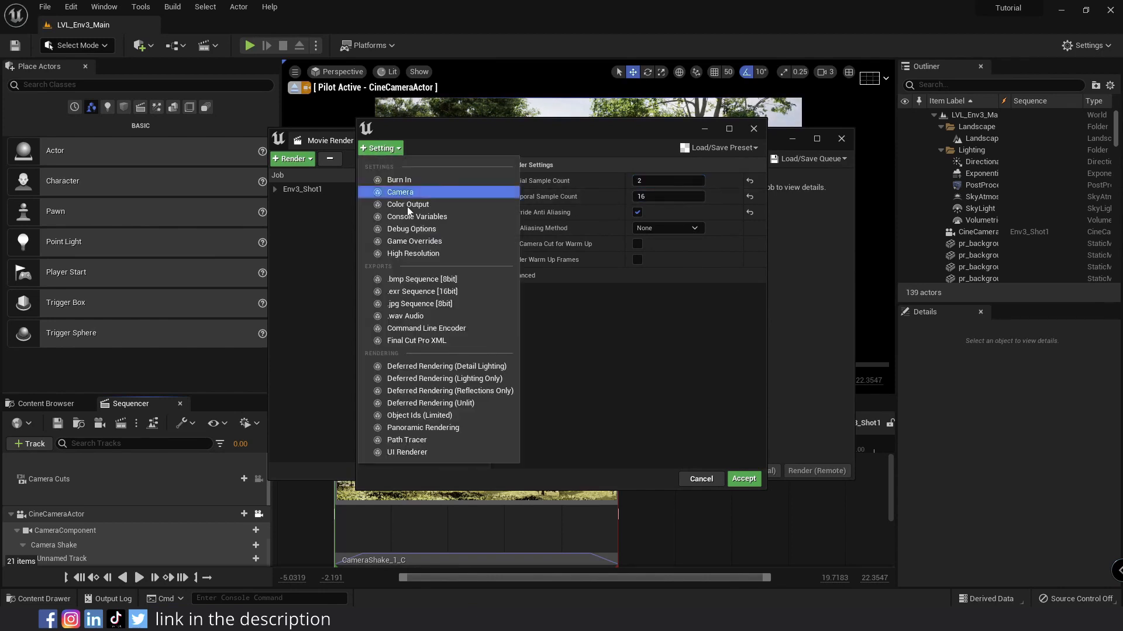
left_click(418, 215)
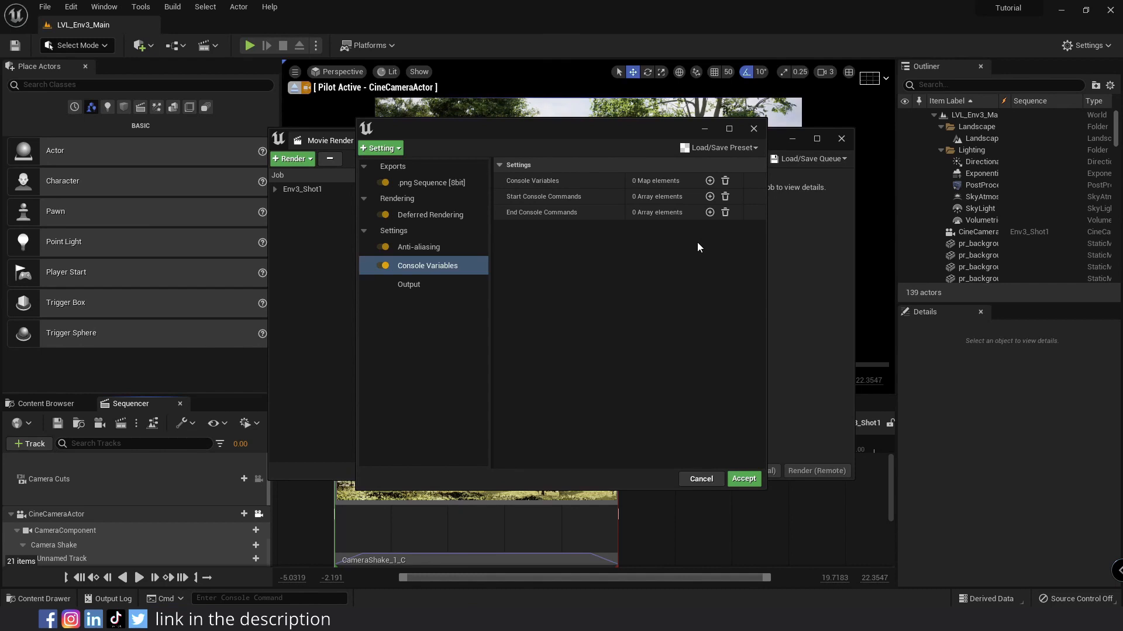
left_click(397, 283)
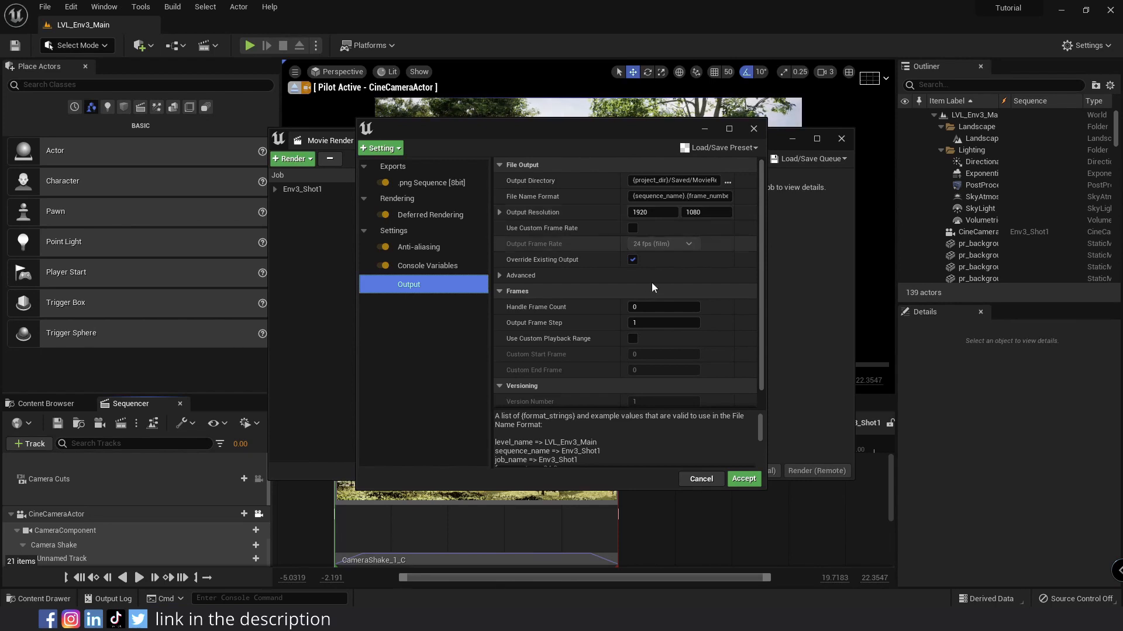
left_click(632, 259)
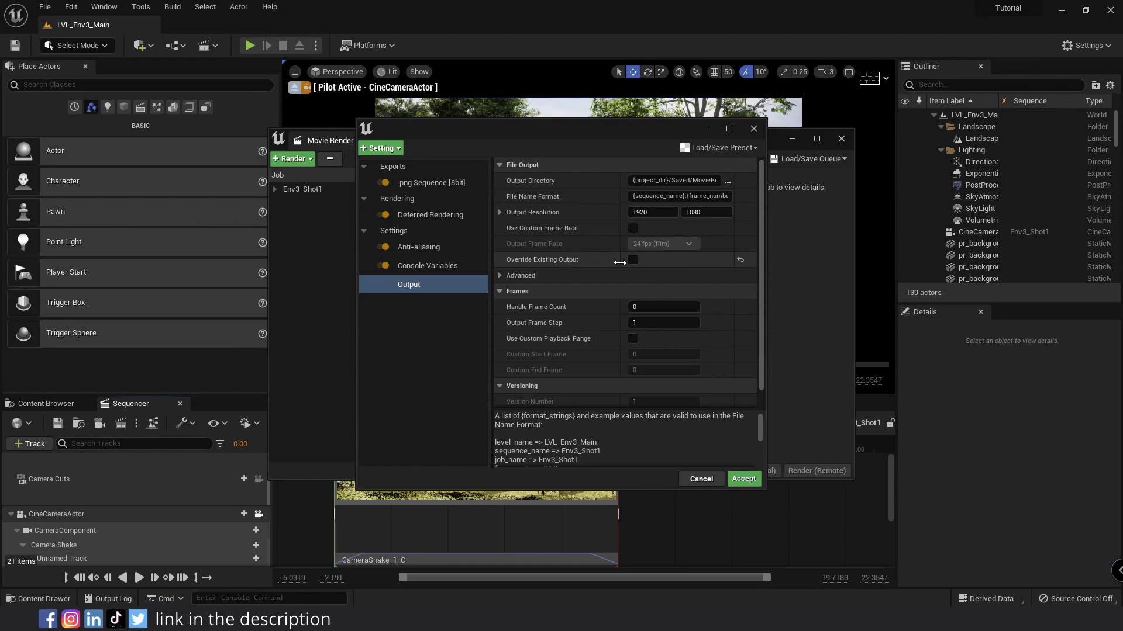
left_click(443, 347)
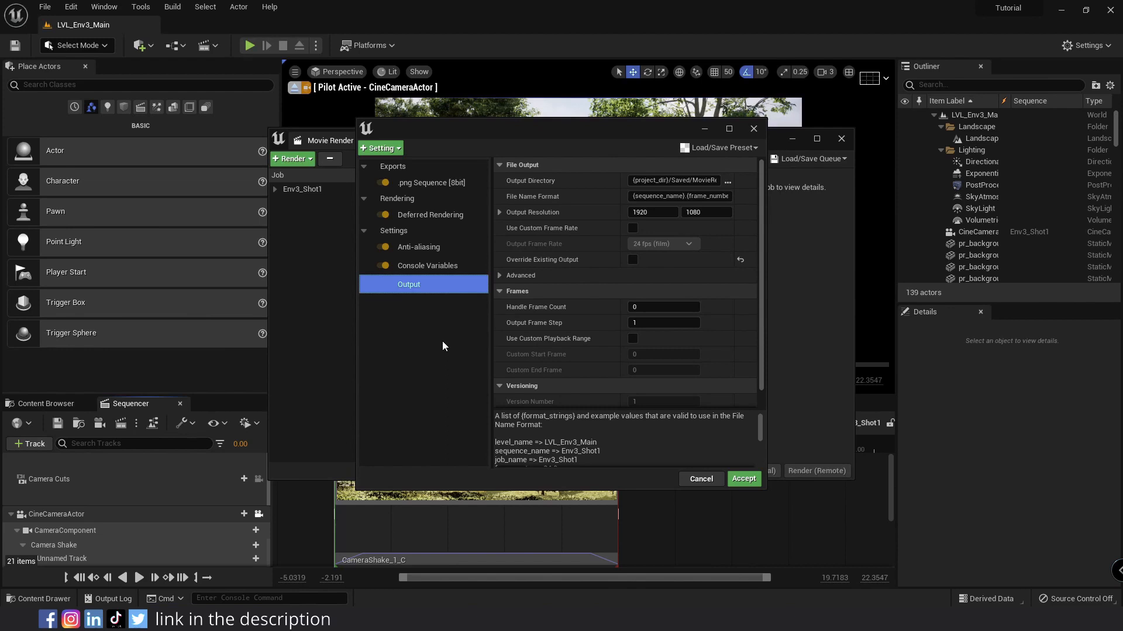
- Import the LowQualityOutput preset into the render configuration, and replace it with the HighQualityOutput preset
left_click(719, 147)
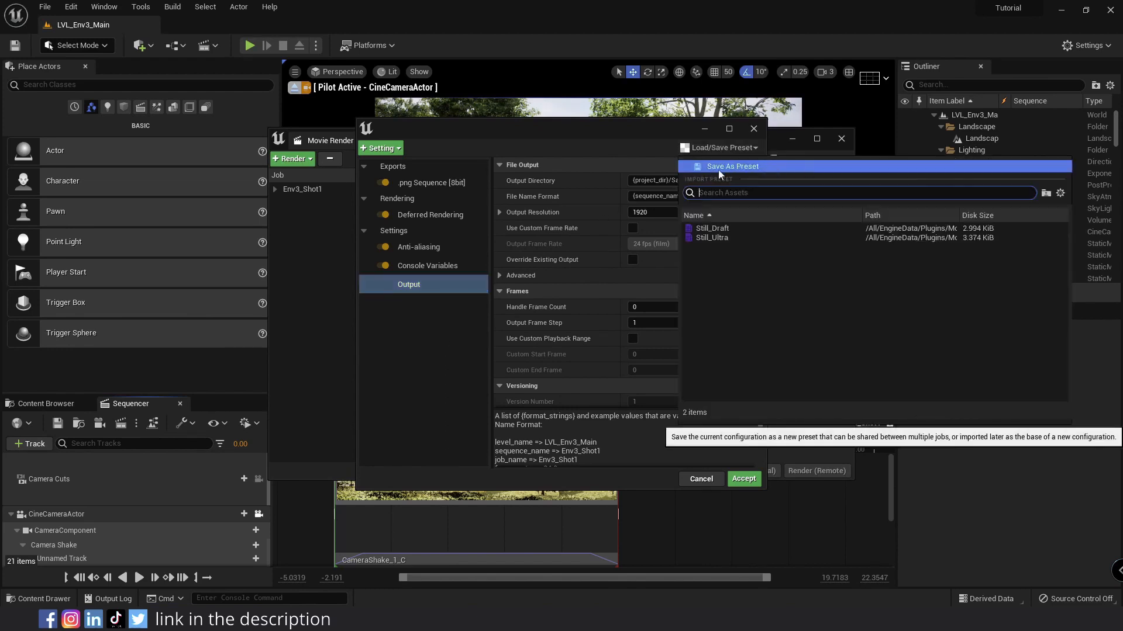
left_click(642, 149)
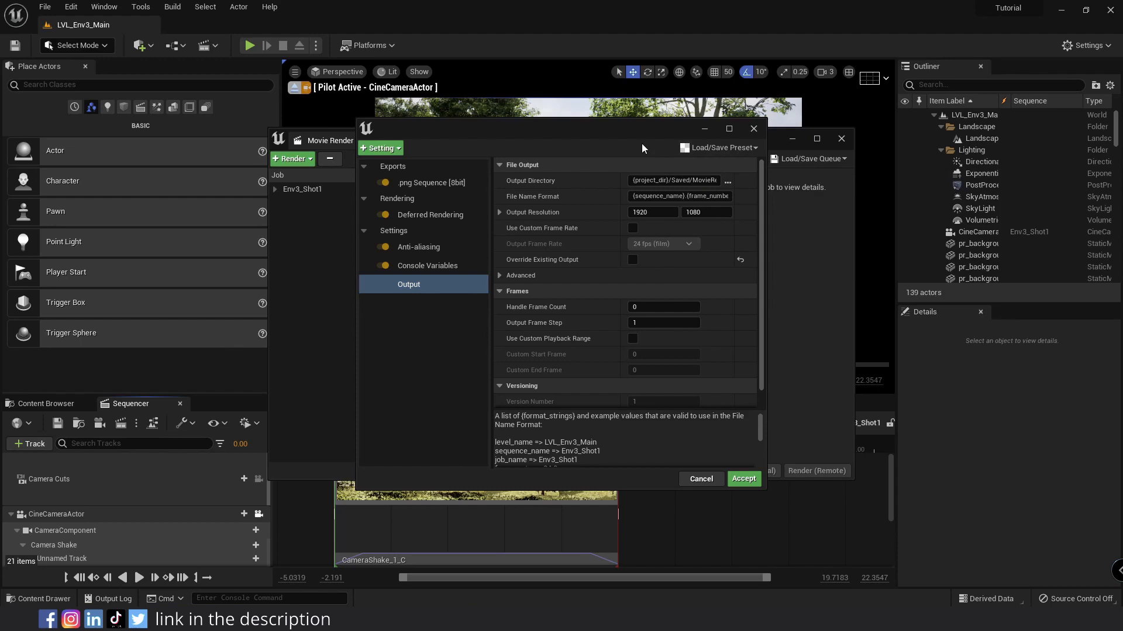
left_click(720, 147)
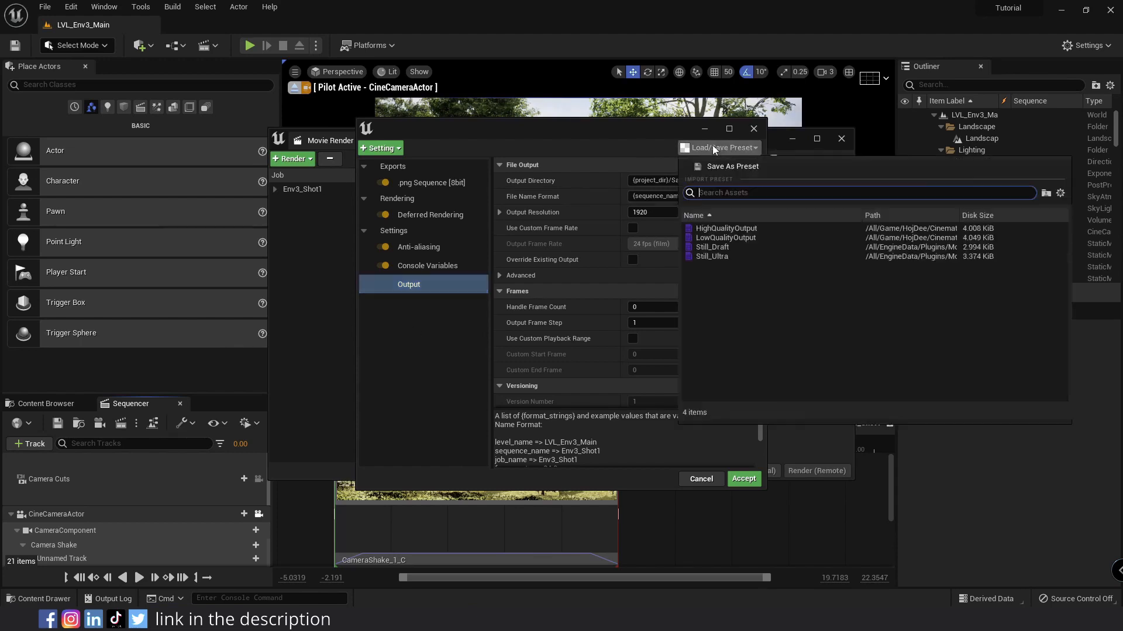
left_click(706, 238)
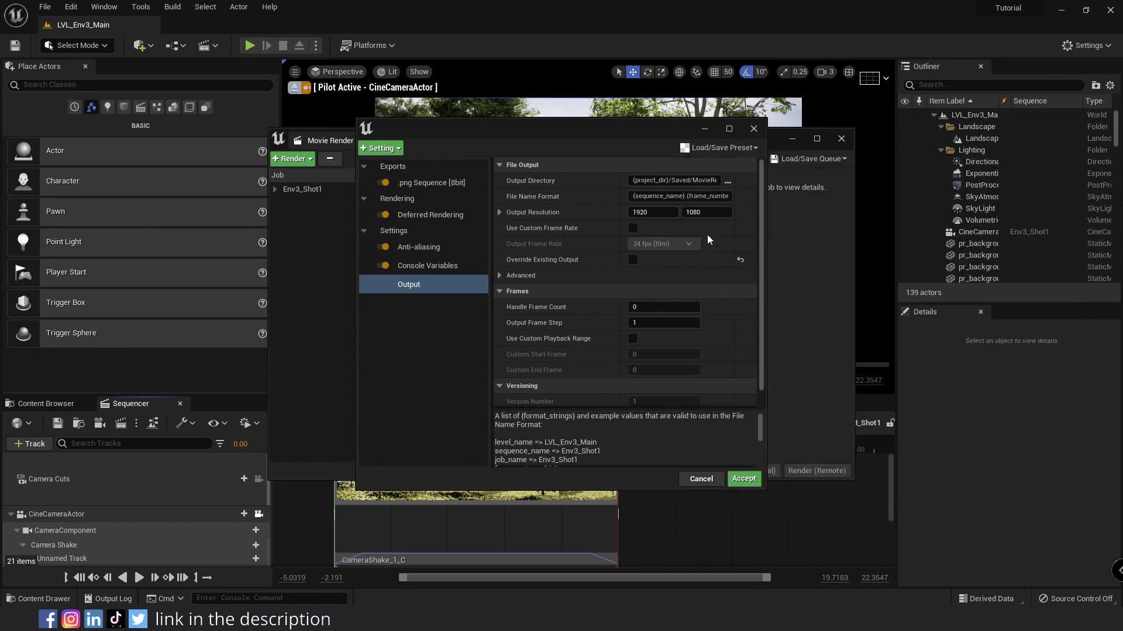
left_click(694, 149)
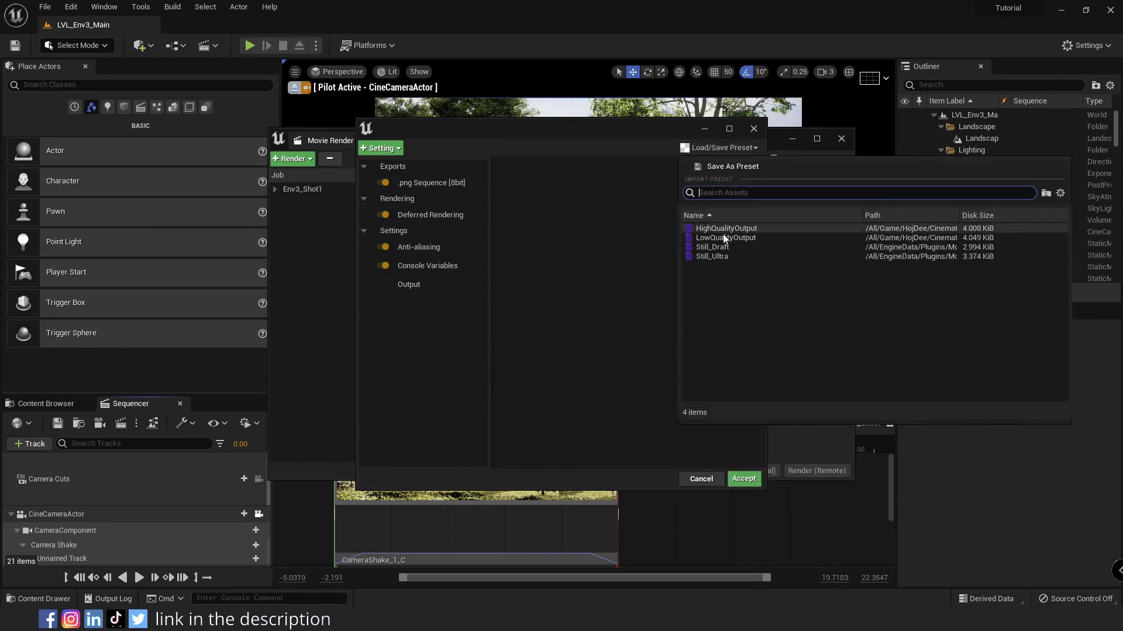
left_click(720, 227)
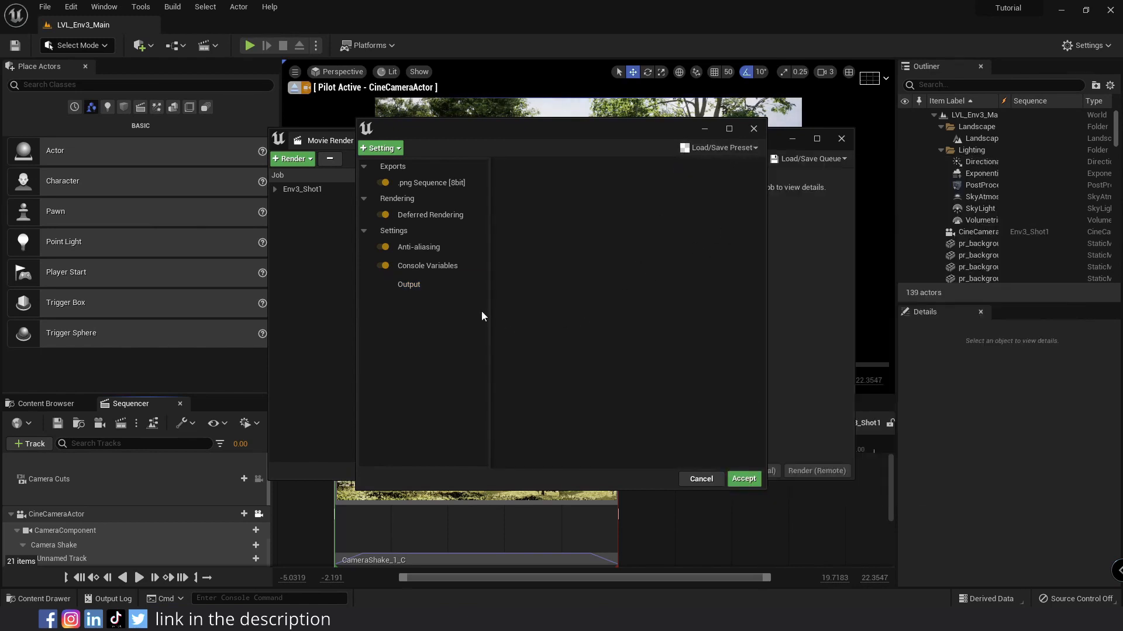
- Review the preset's anti-aliasing, console variables, deferred rendering and output settings, and accept the configuration
left_click(424, 247)
left_click(422, 266)
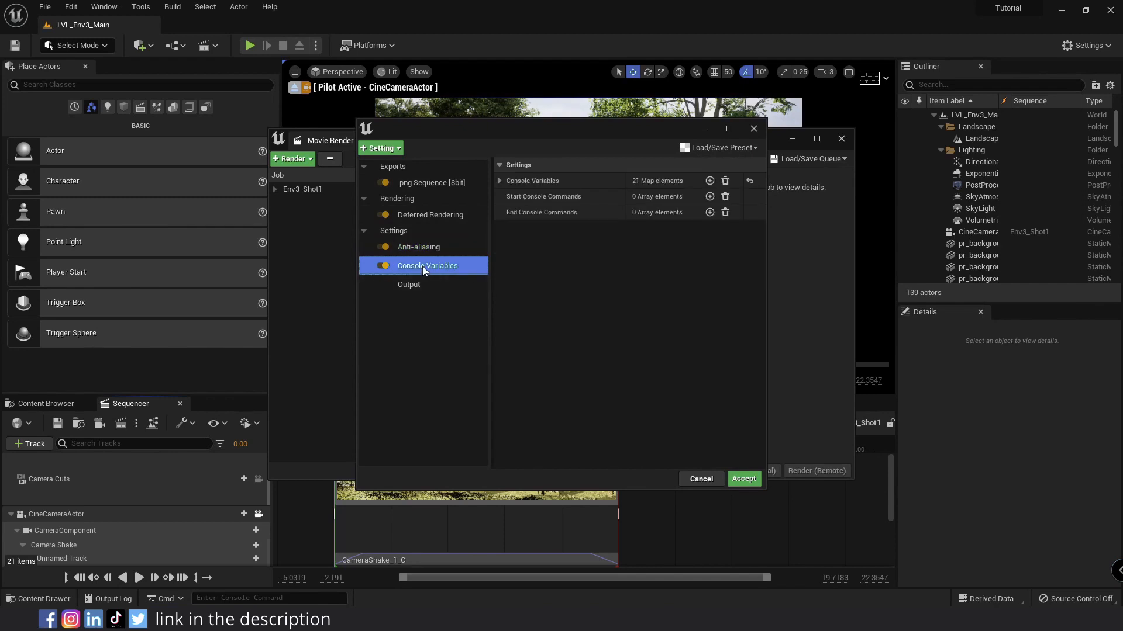
right_click_drag(553, 325, 531, 347)
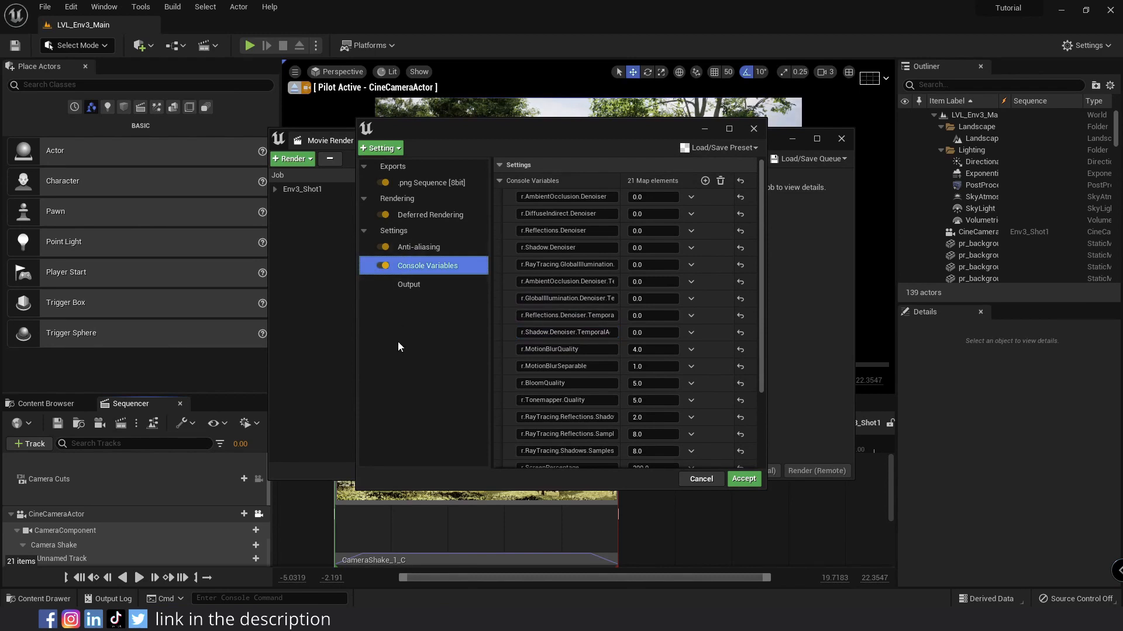
left_click(429, 214)
left_click(412, 285)
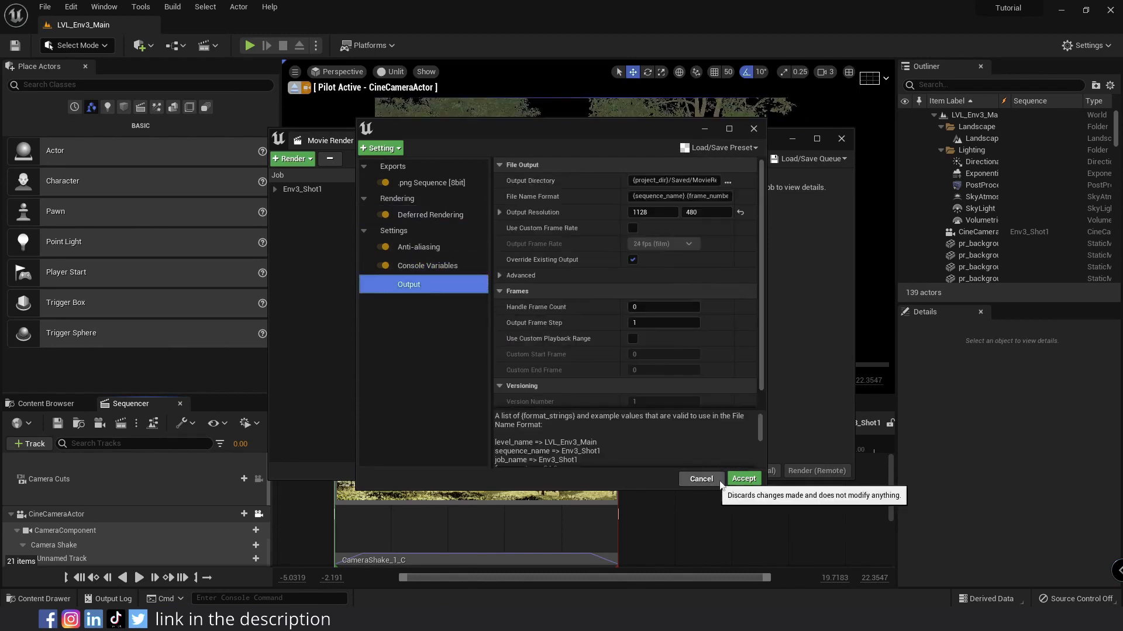
left_click(743, 479)
- Render the Env3_Shot1 job locally and check the image sequence in its MovieRenders output folder
left_click(748, 474)
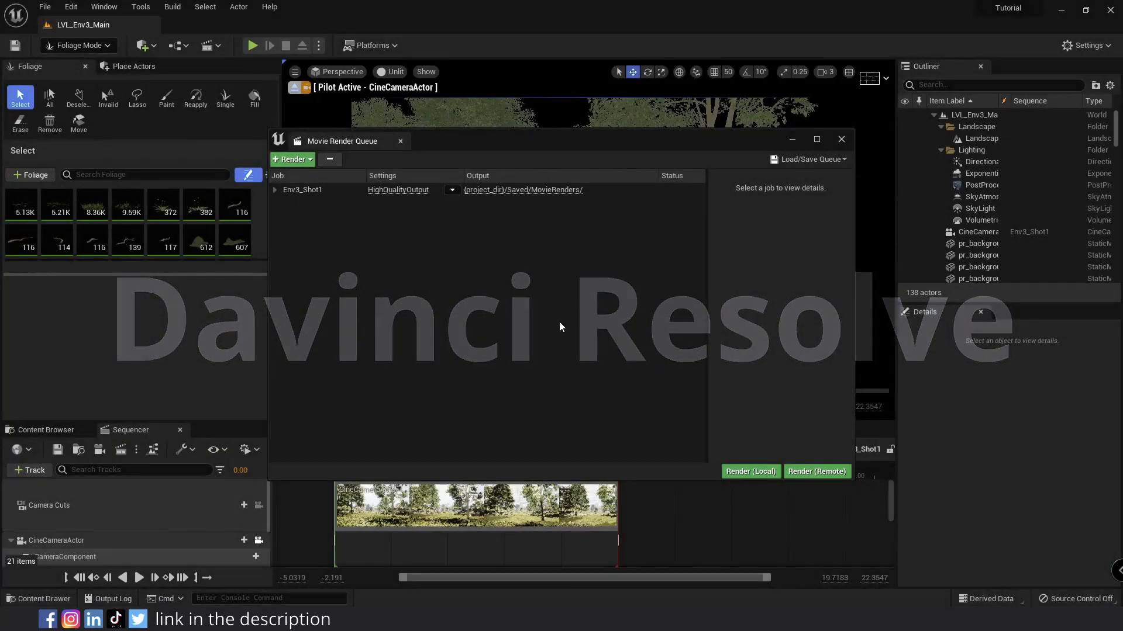
left_click(490, 192)
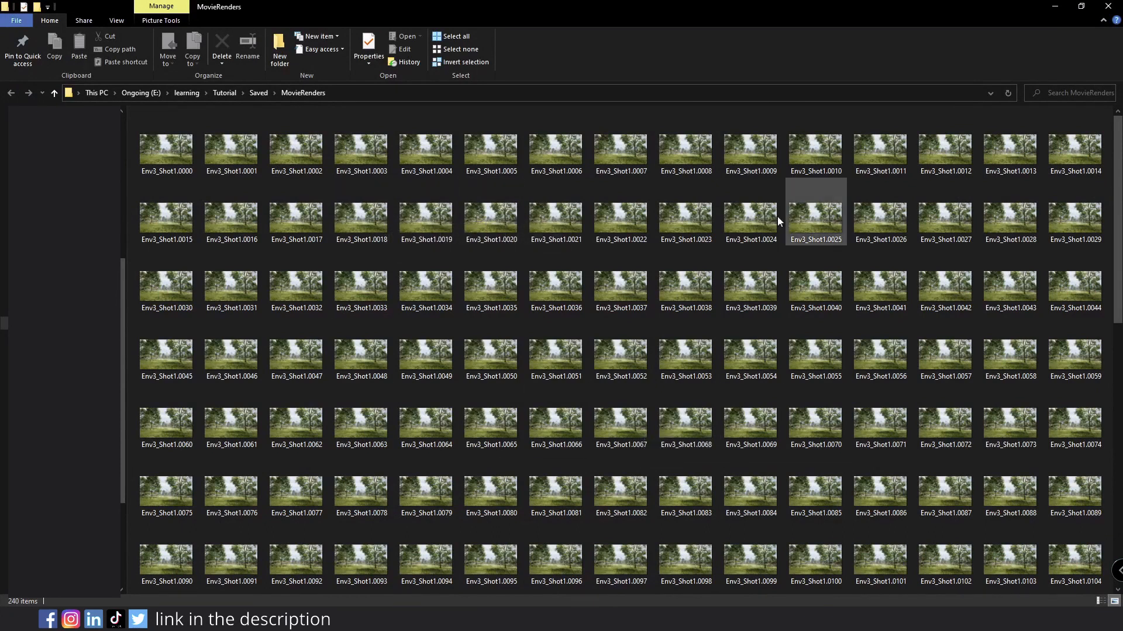
left_click(1053, 7)
- Minimize the Unreal Editor and switch to DaVinci Resolve with the YT long project
left_click(902, 122)
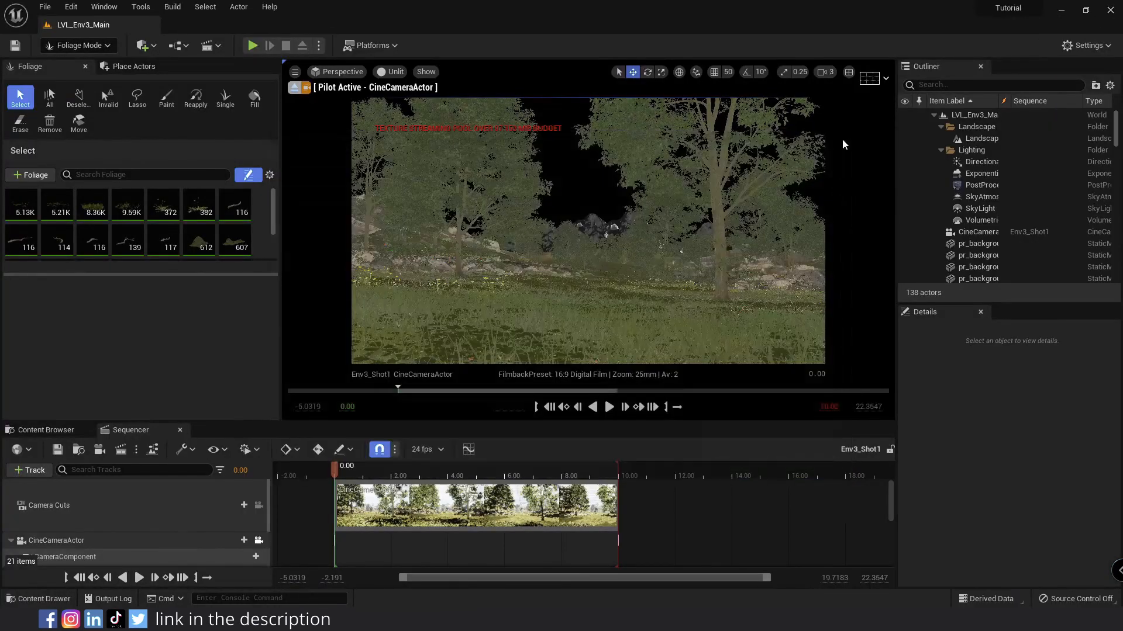
left_click(1061, 10)
double_click(556, 274)
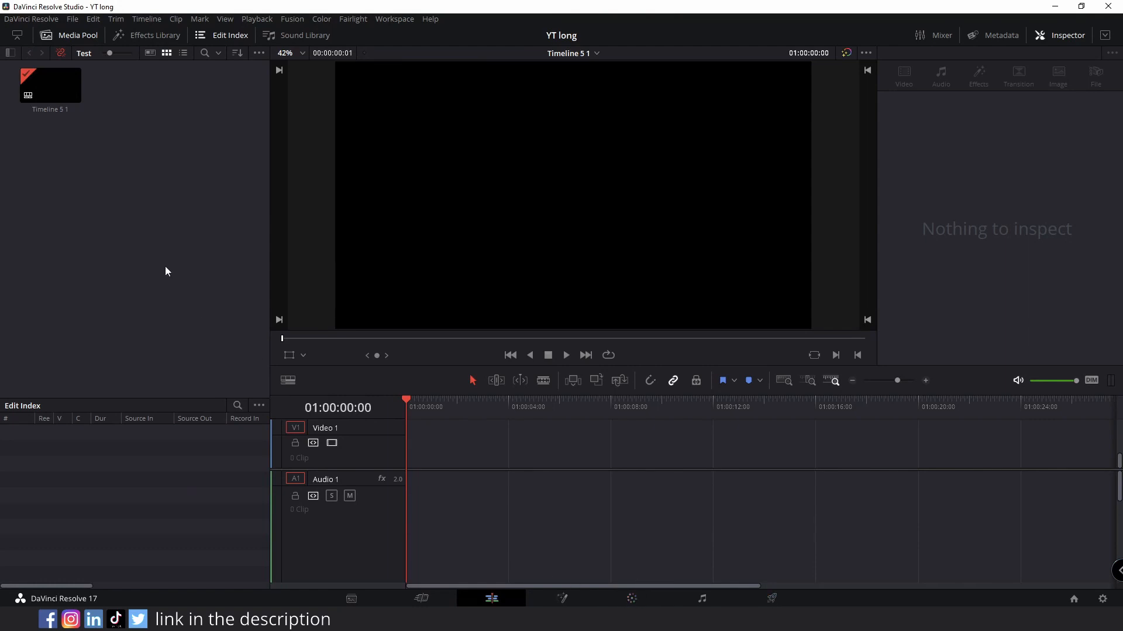
- In the project's color management settings, set the color science to ACEScc and the ACES Output Device Transform to Rec.709, and save
left_click(72, 19)
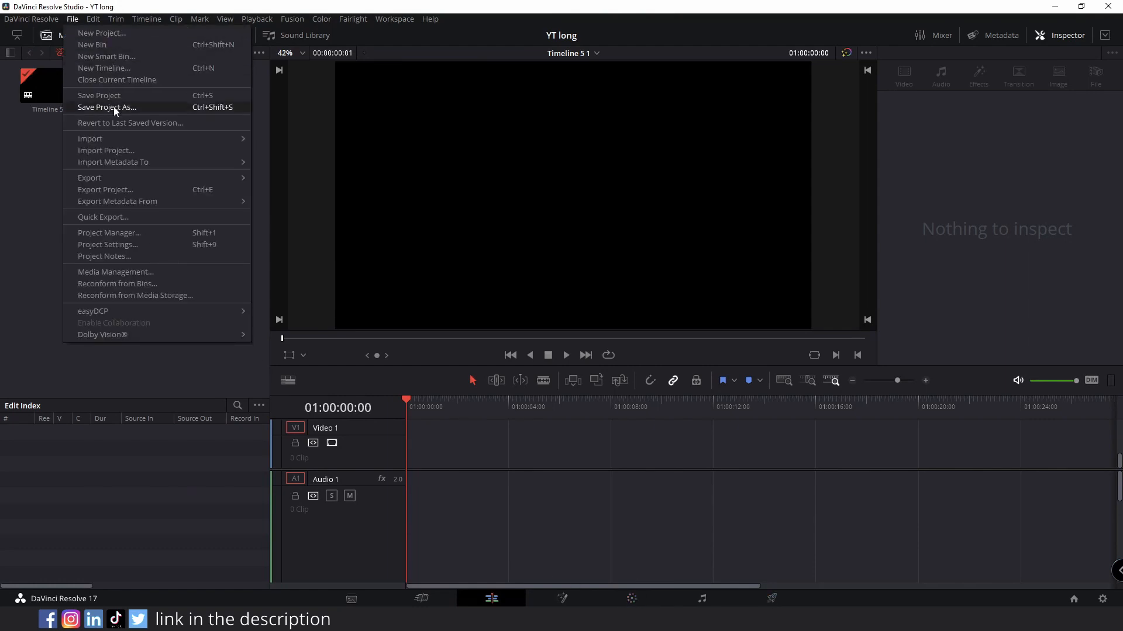
left_click(121, 244)
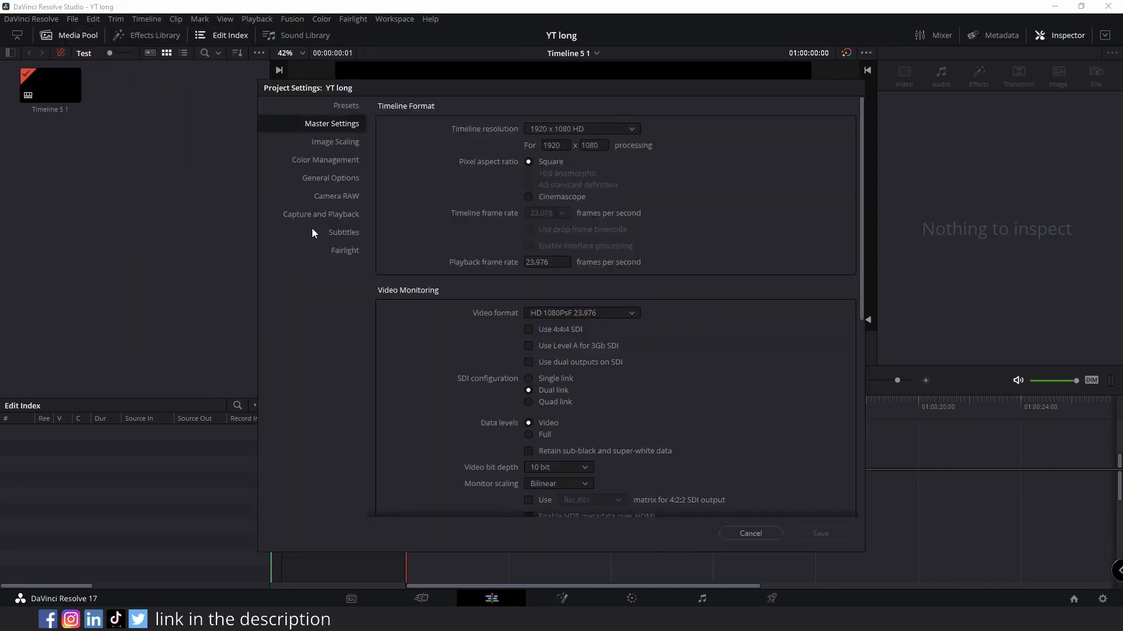
left_click(336, 159)
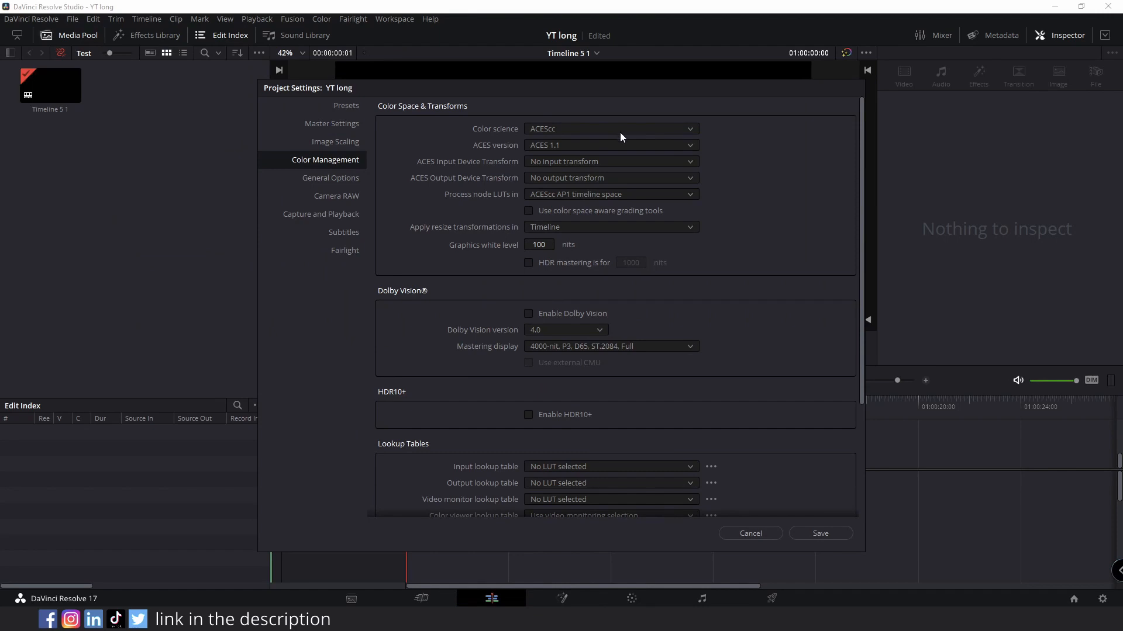
left_click(598, 130)
left_click(587, 164)
left_click(560, 178)
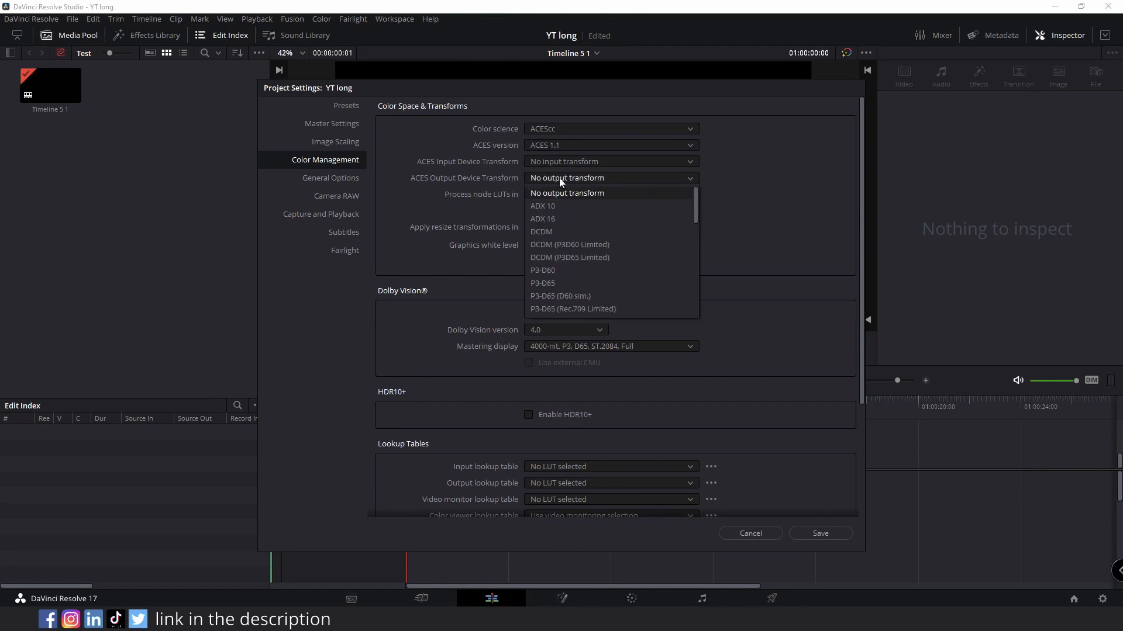
scroll(569, 229, "down", 10)
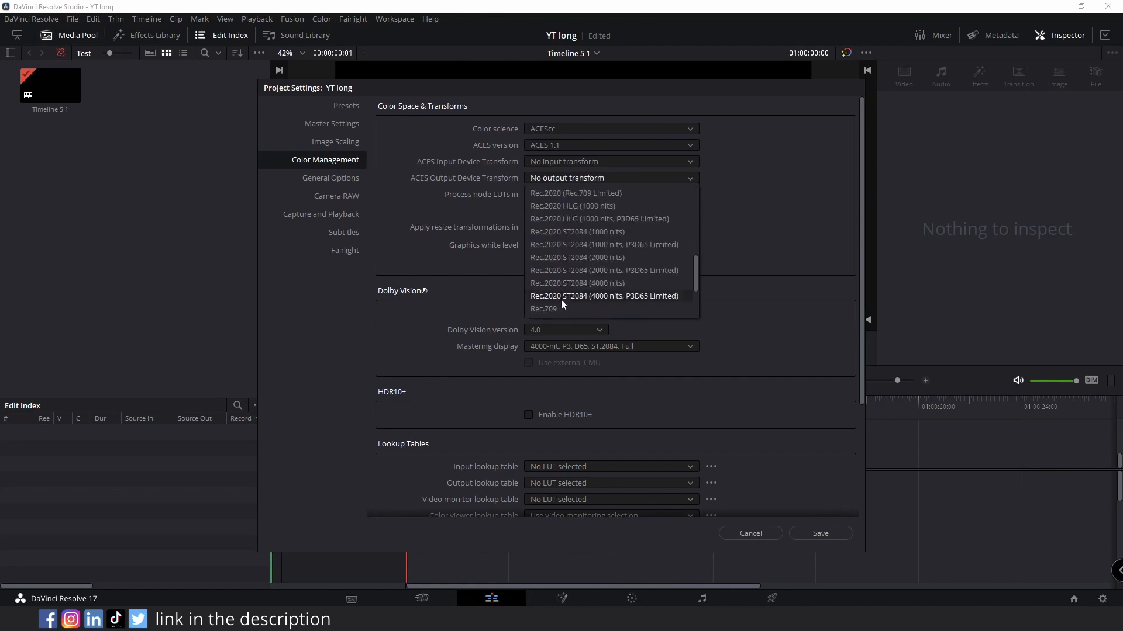
left_click(574, 271)
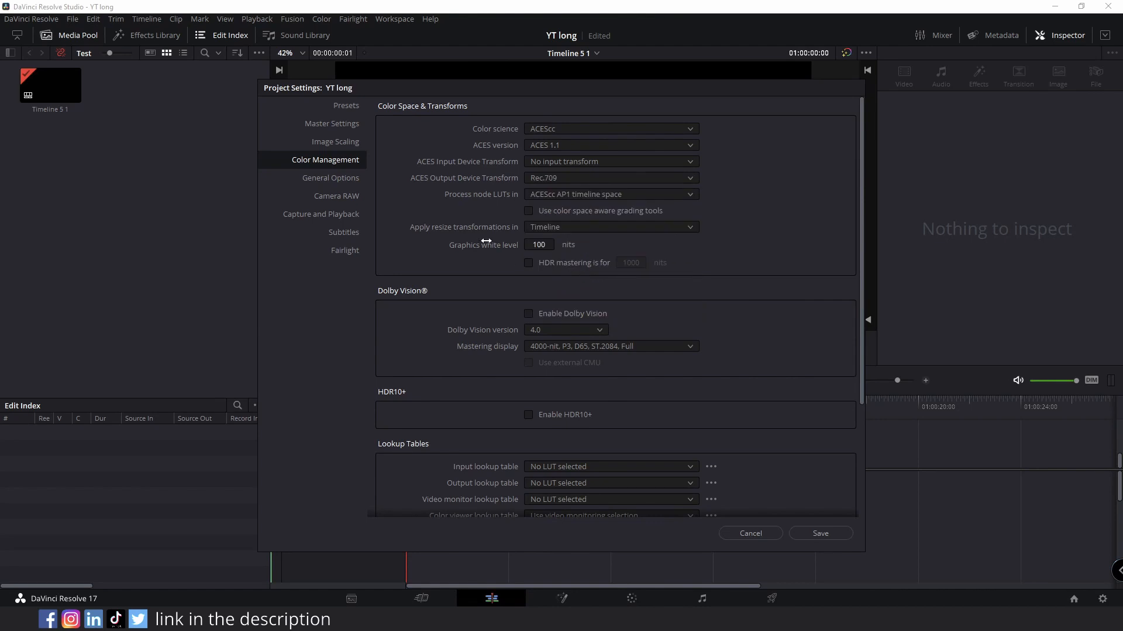
left_click(812, 532)
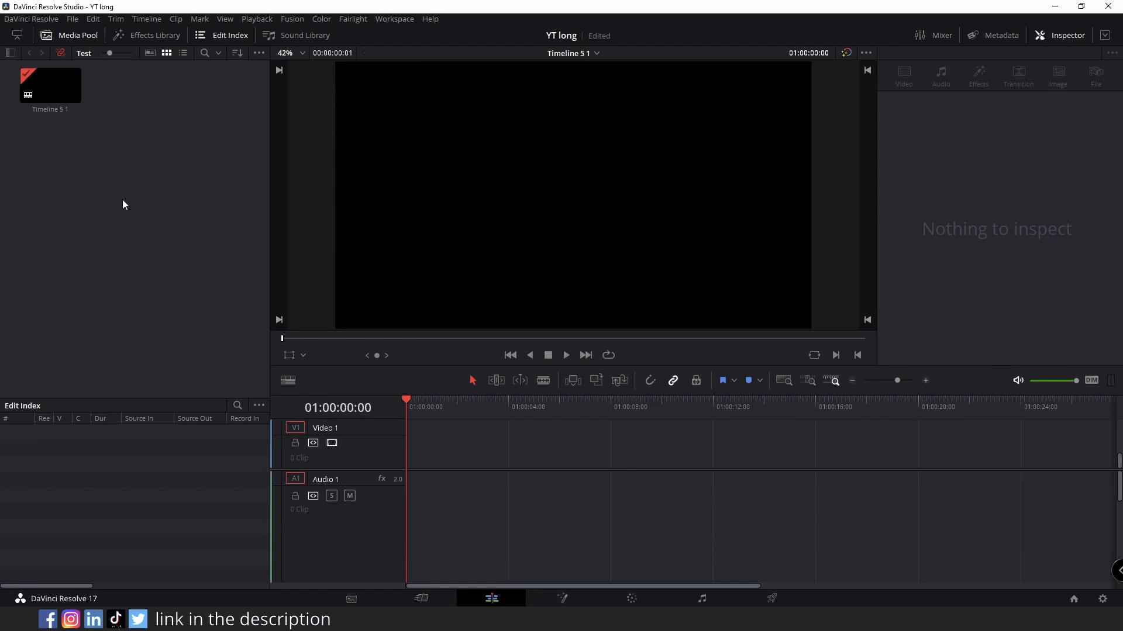
- Import all rendered Env3_Shot1 PNG frames from the MovieRenders folder into the media pool as an image sequence
left_click(441, 620)
left_click(465, 564)
key("ctrl+a")
left_click_drag(539, 7, 627, 153)
left_click_drag(373, 307, 98, 215)
left_click(1017, 153)
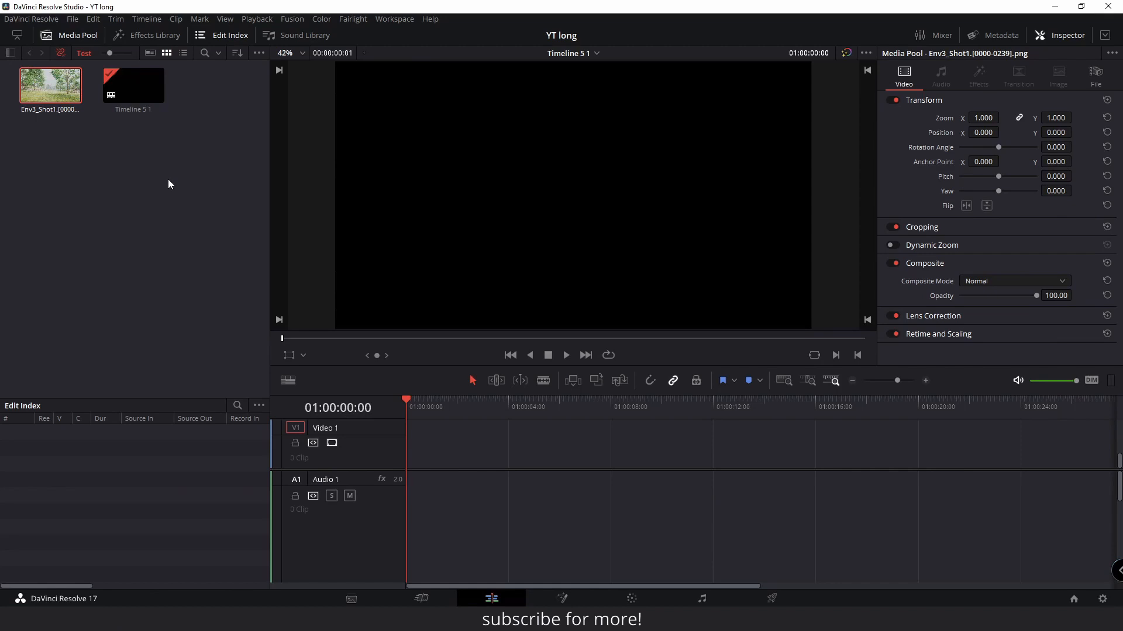
- Open the clip options of the Env3_Shot1 image sequence in the media pool
right_click(38, 85)
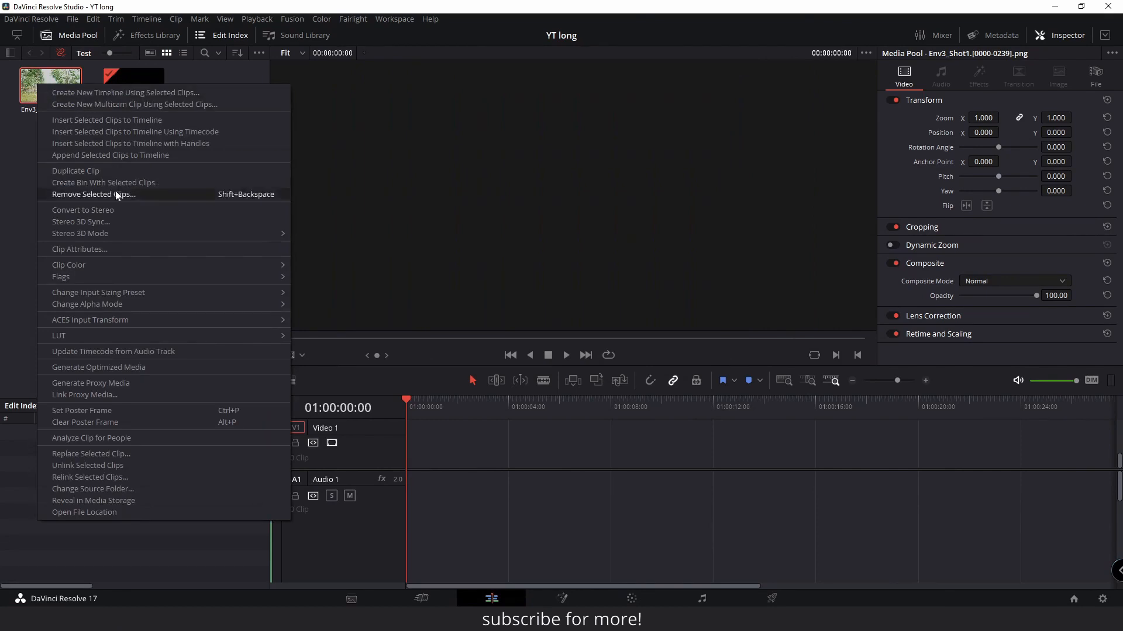